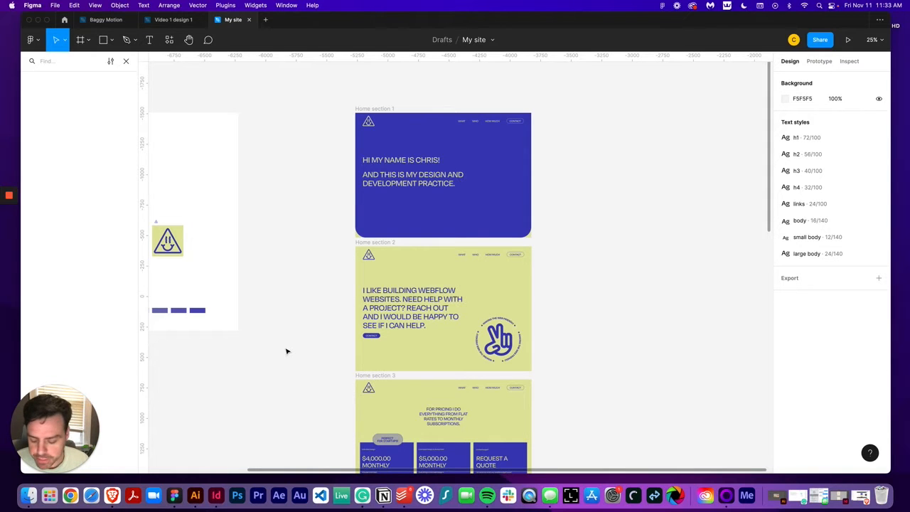
Examine the home page design sections, zooming and scrolling through the hero and following sections
key("shift+0")
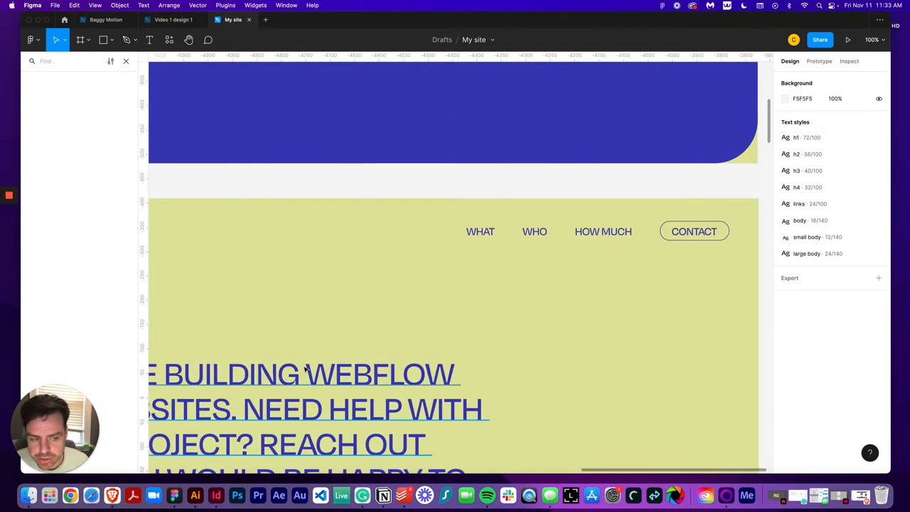
key("minus")
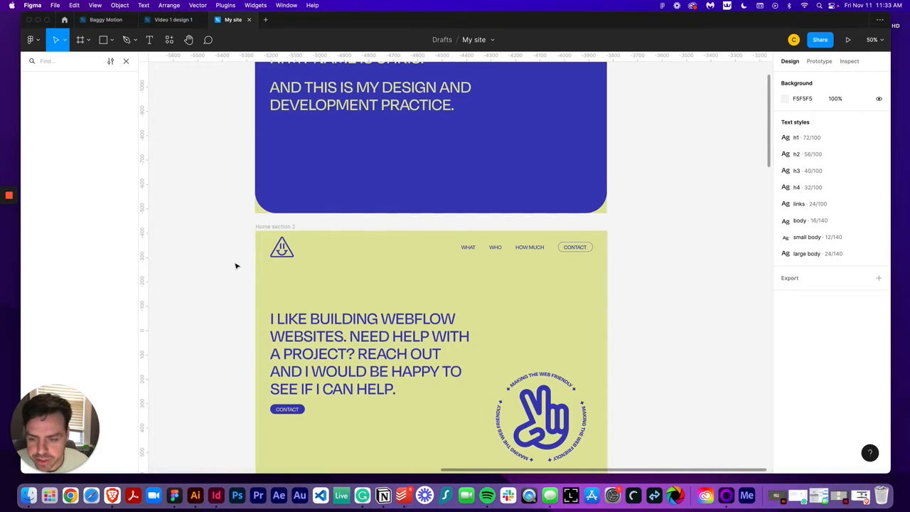
scroll(234, 267, "up", 2)
scroll(233, 270, "up", 3)
left_click(362, 222)
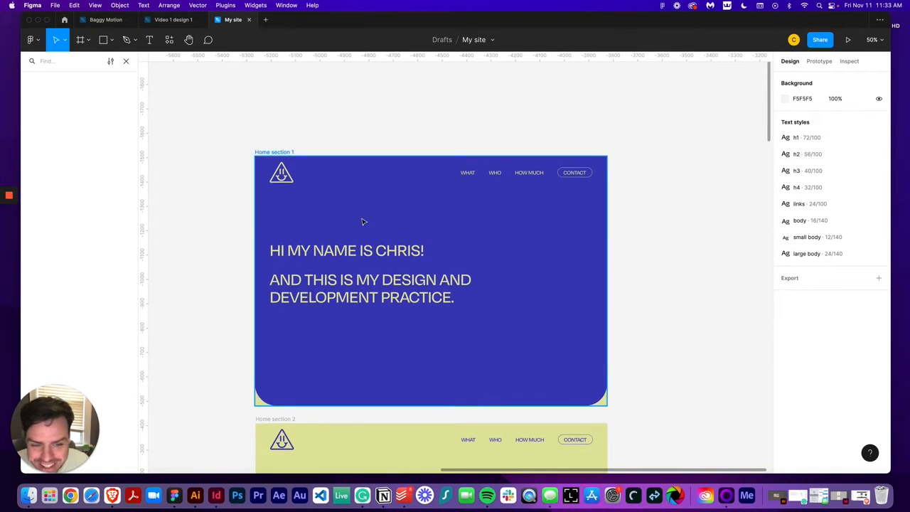
scroll(502, 234, "down", 2)
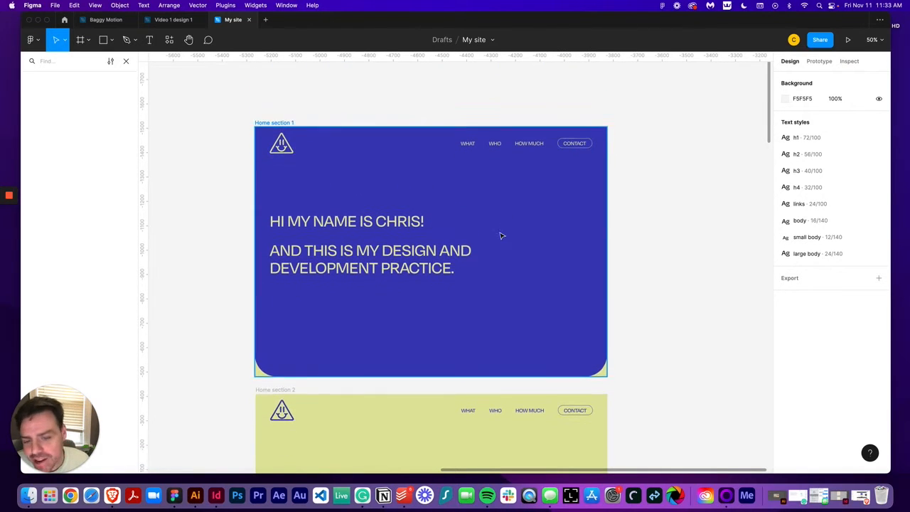
scroll(437, 290, "down", 5)
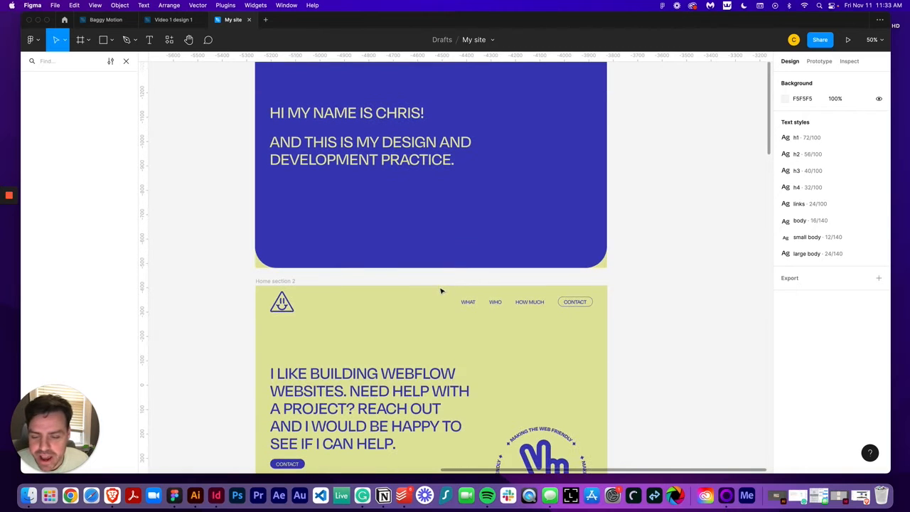
scroll(398, 245, "up", 4)
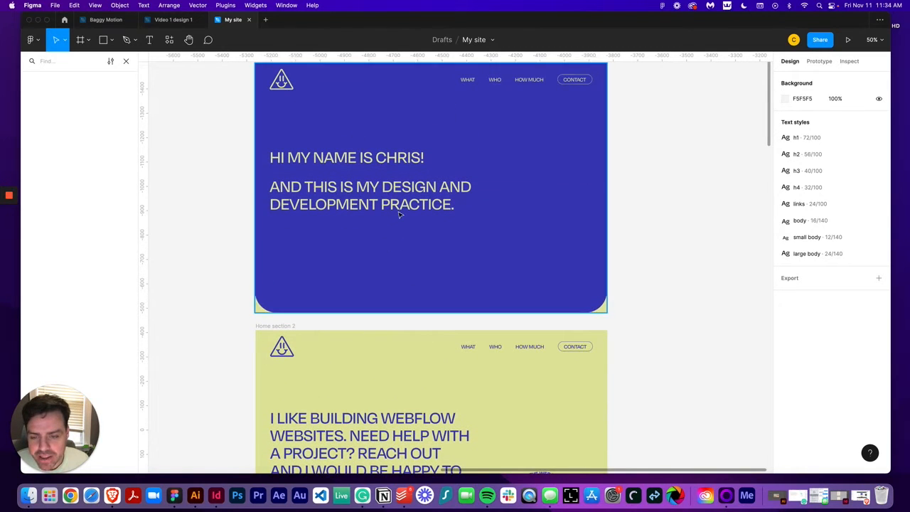
scroll(448, 242, "down", 4)
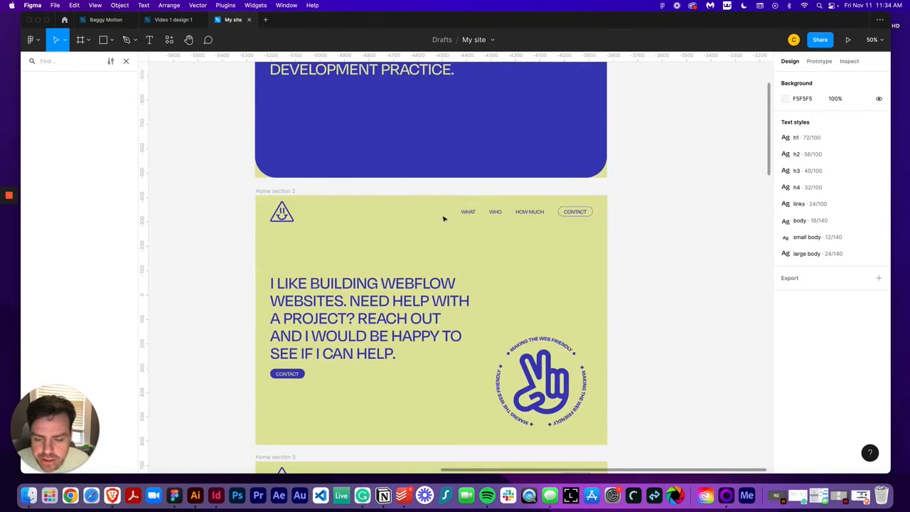
scroll(337, 258, "down", 2)
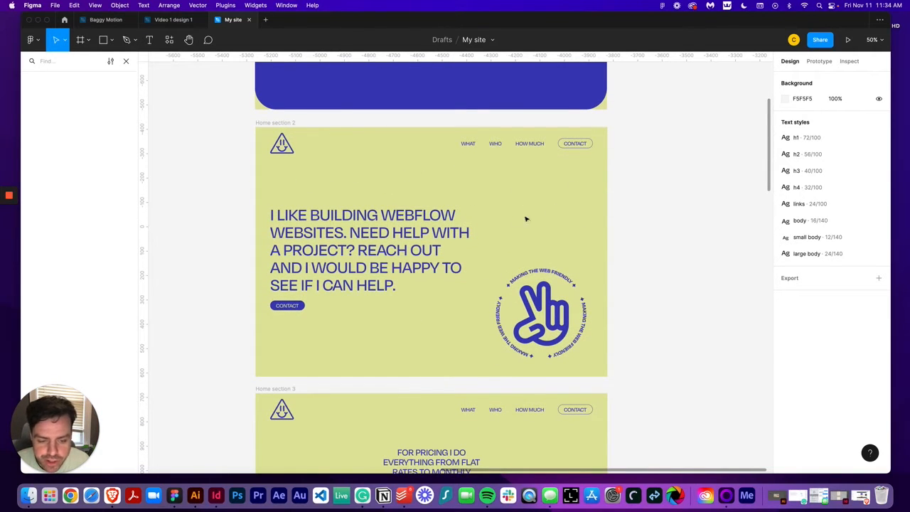
mouse_move(480, 79)
left_mouse_down()
mouse_move(482, 351)
mouse_move(480, 87)
left_mouse_up()
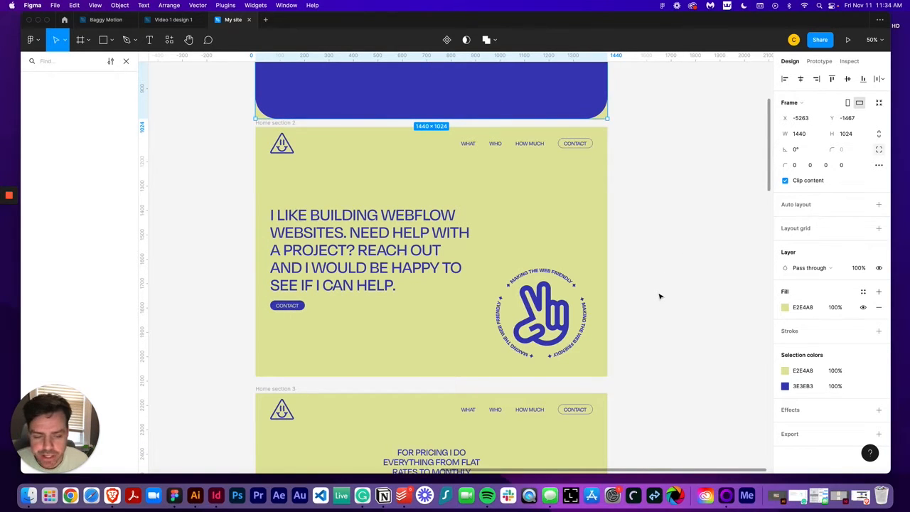
key("minus")
scroll(658, 296, "up", 3)
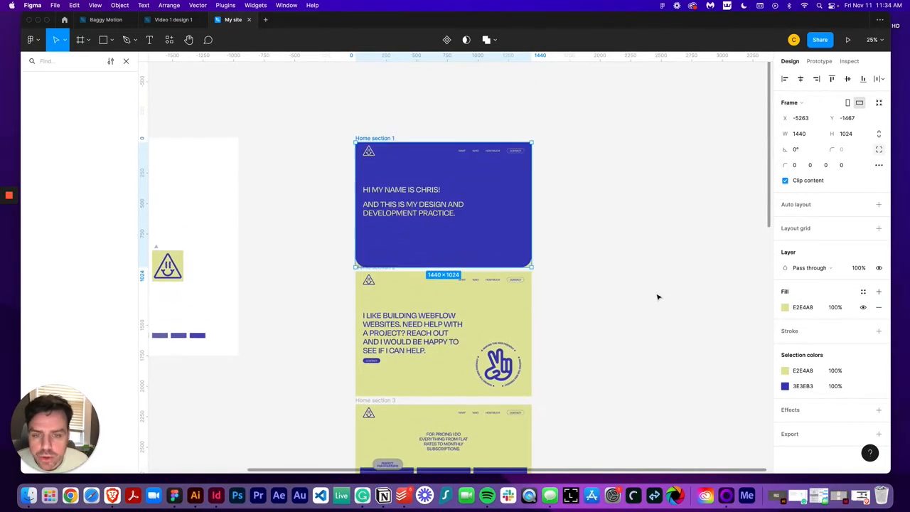
Draw an outline-only rectangle about 1532 × 2169 enclosing the first two home sections, with stroke and no fill
left_click(103, 39)
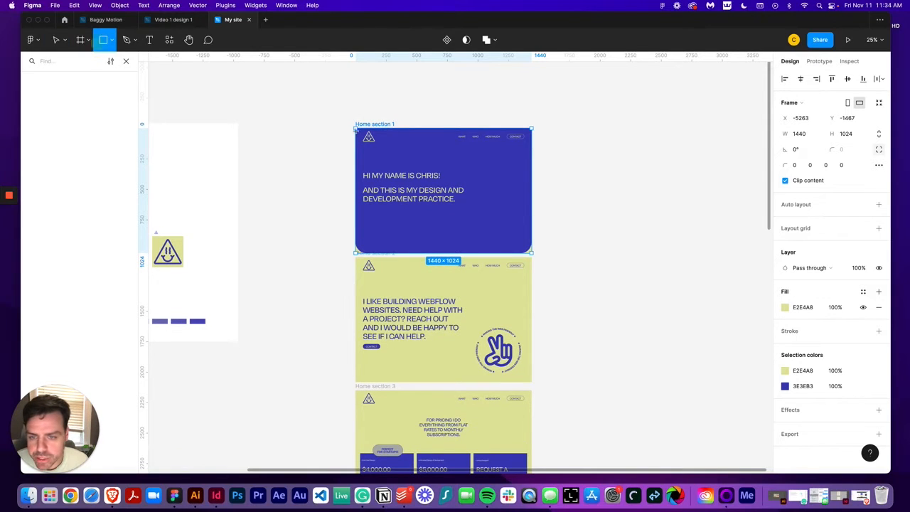
mouse_move(345, 123)
left_mouse_down()
mouse_move(488, 361)
mouse_move(538, 388)
left_mouse_up()
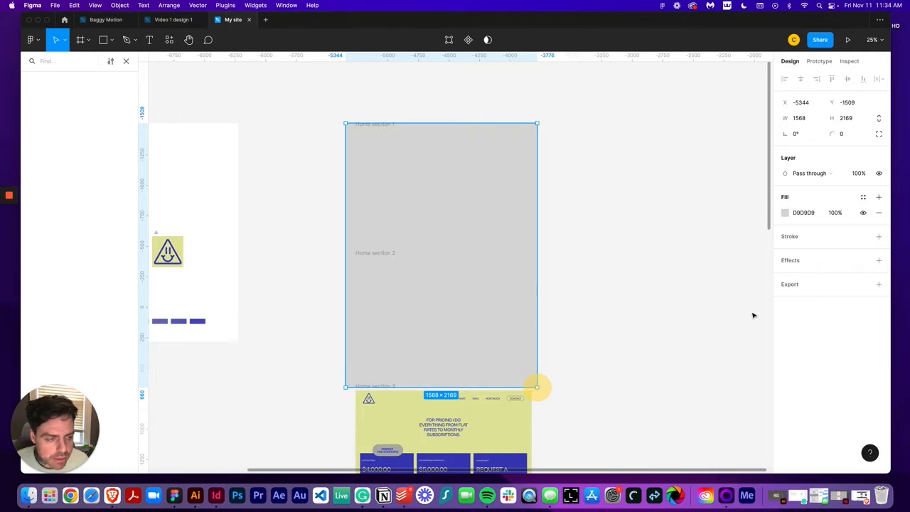
left_click(879, 237)
left_click(879, 212)
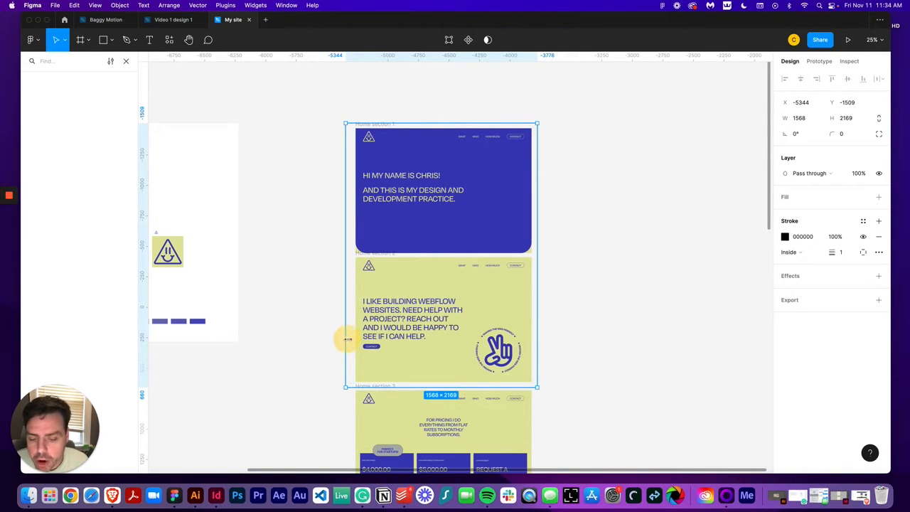
left_click_drag(348, 339, 351, 339)
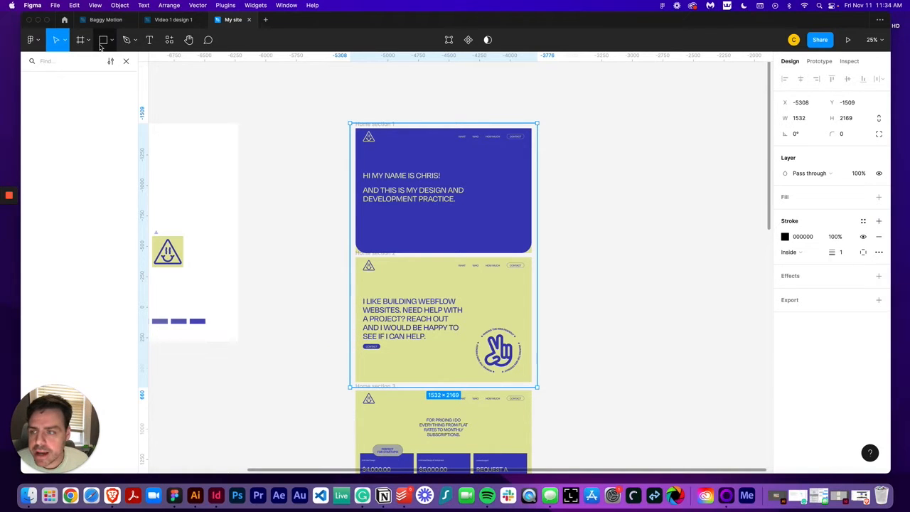
Draw an outline-only rectangle about 1532 × 1100 over the first home section, with stroke and no fill
left_click(101, 43)
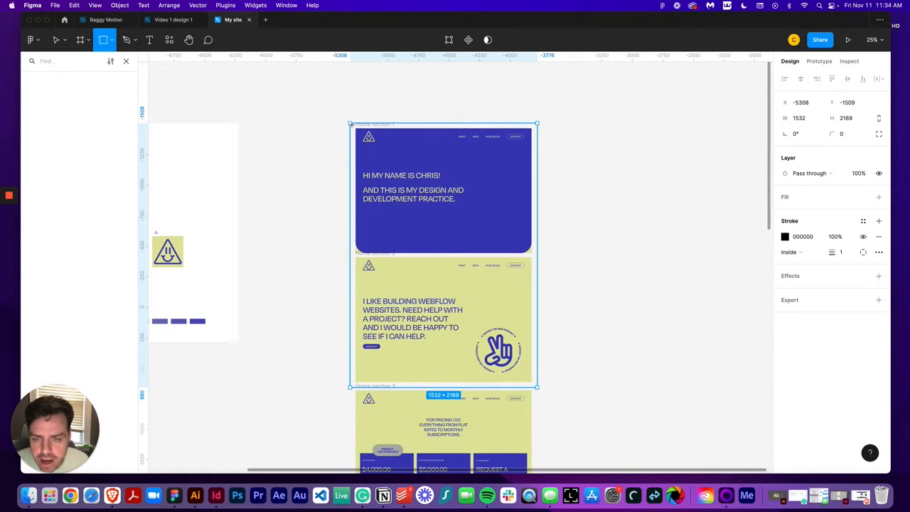
mouse_move(349, 123)
left_mouse_down()
mouse_move(409, 186)
mouse_move(493, 245)
mouse_move(537, 257)
left_mouse_up()
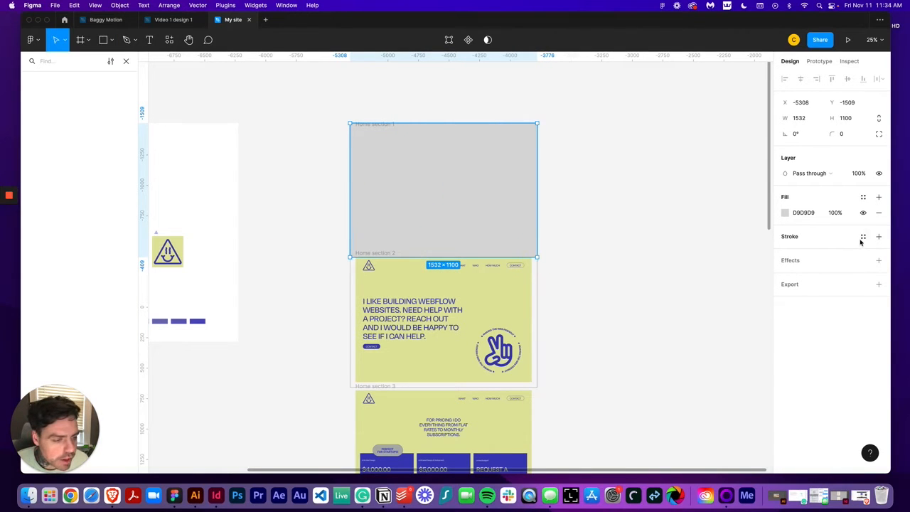
left_click(878, 237)
left_click(879, 213)
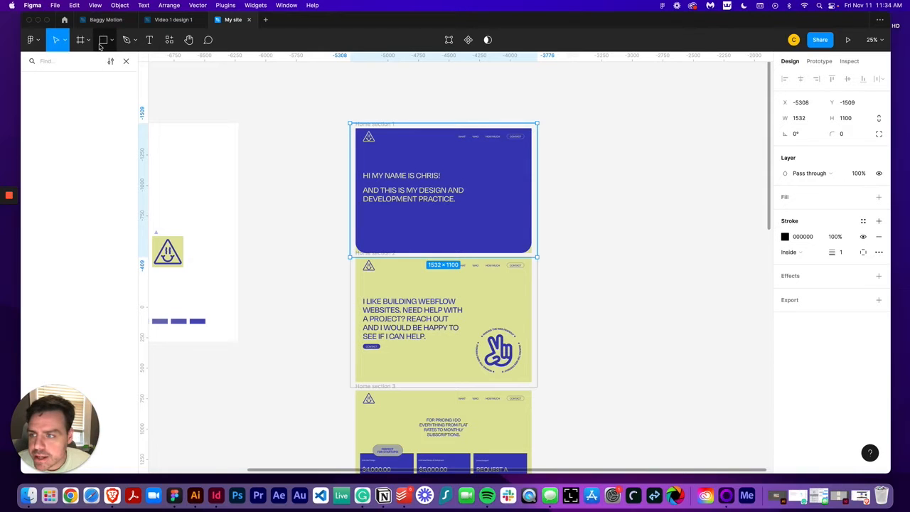
Draw an outline-only rectangle about 1463 × 1024 inside the first home section frame, with stroke and no fill
left_click(103, 40)
left_click_drag(353, 128, 532, 254)
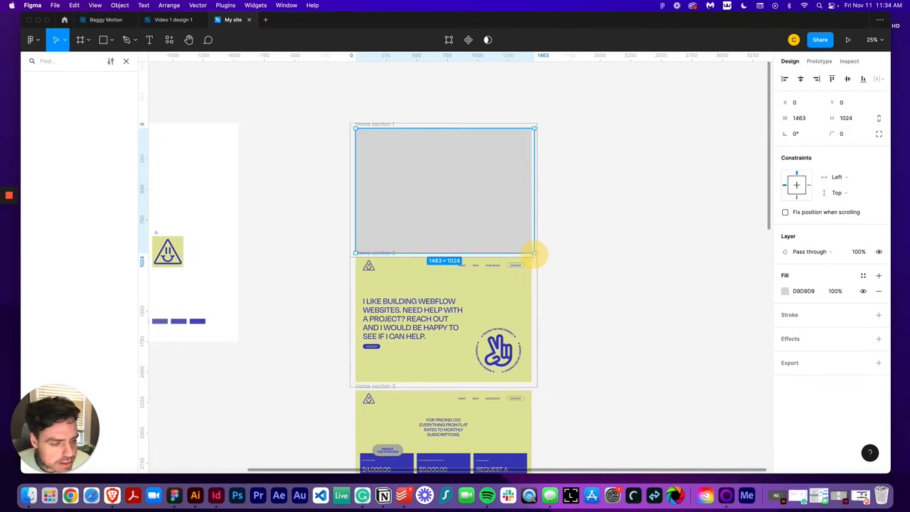
left_click(879, 314)
left_click(878, 291)
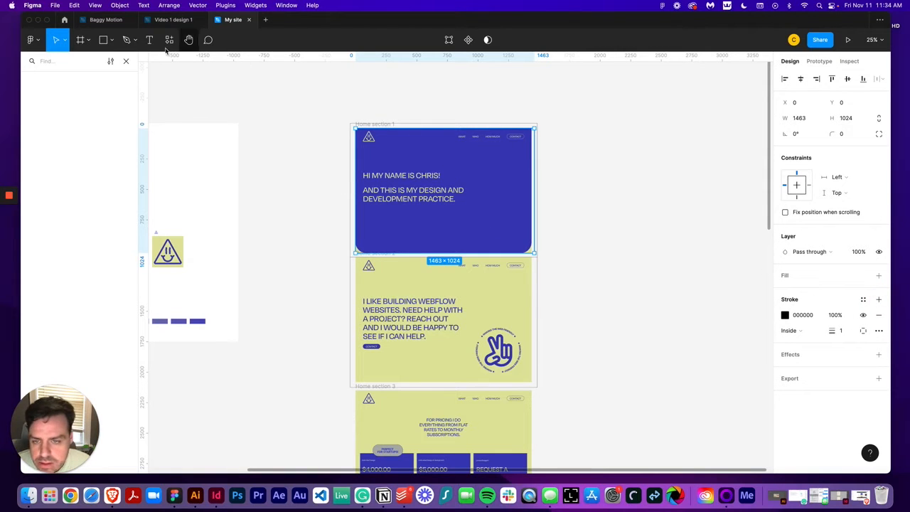
Draw an outline-only rectangle 1440 × 1024 over the second home section, with stroke and no fill
left_click(103, 39)
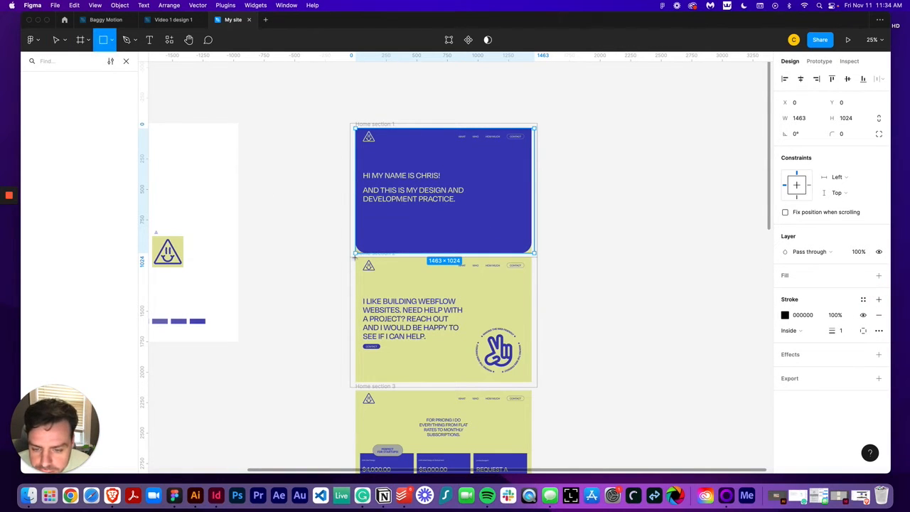
left_click_drag(354, 257, 531, 381)
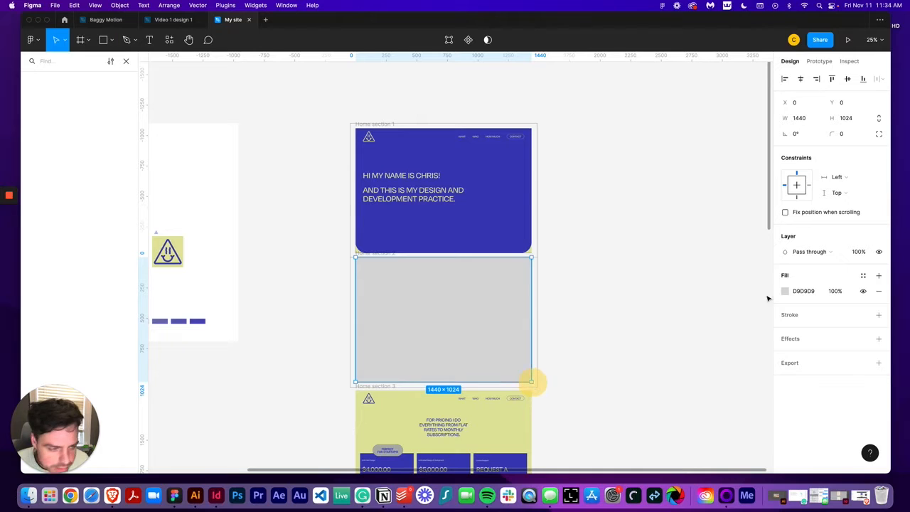
left_click(879, 315)
left_click(879, 292)
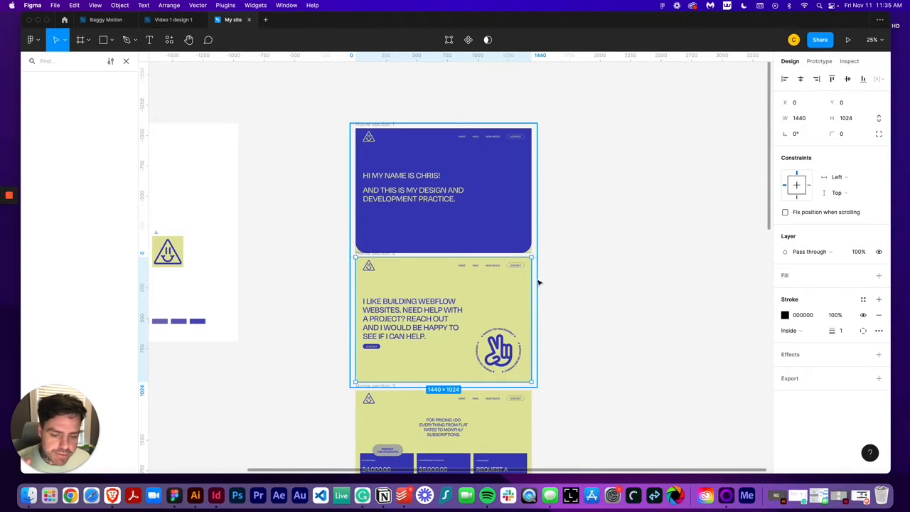
left_click(538, 281)
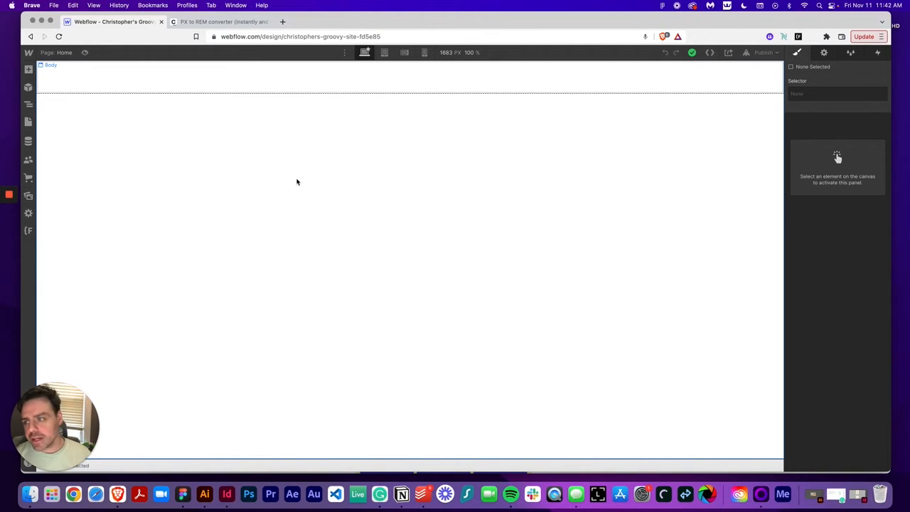
Switch to the Webflow designer and review the page structure and Style Guide page before returning to Home
left_click(28, 105)
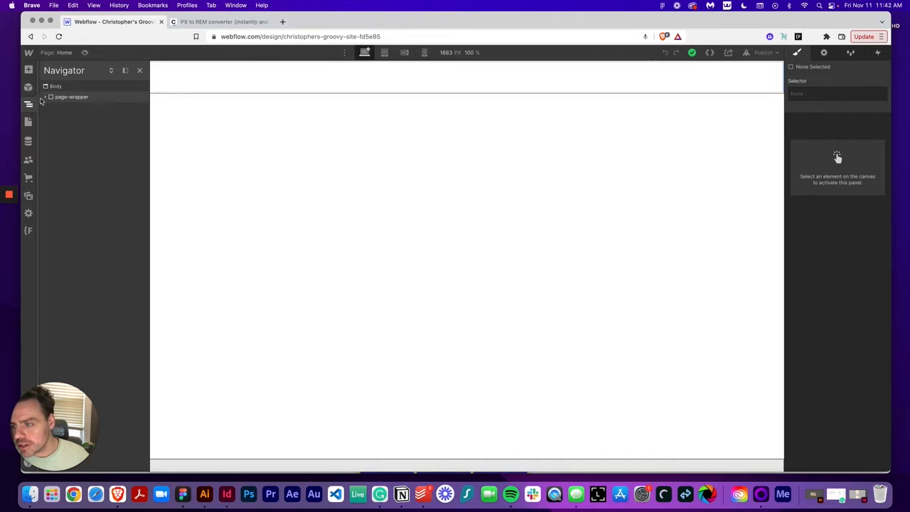
left_click(46, 98)
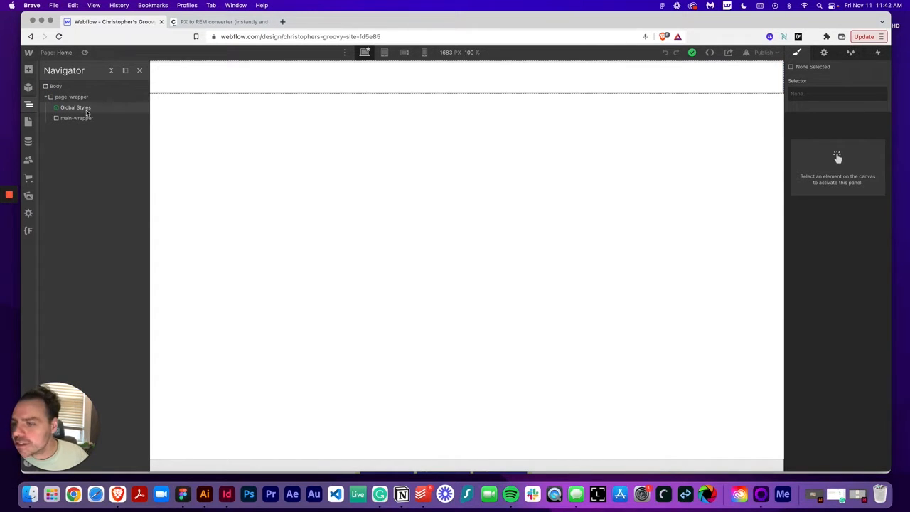
left_click(29, 122)
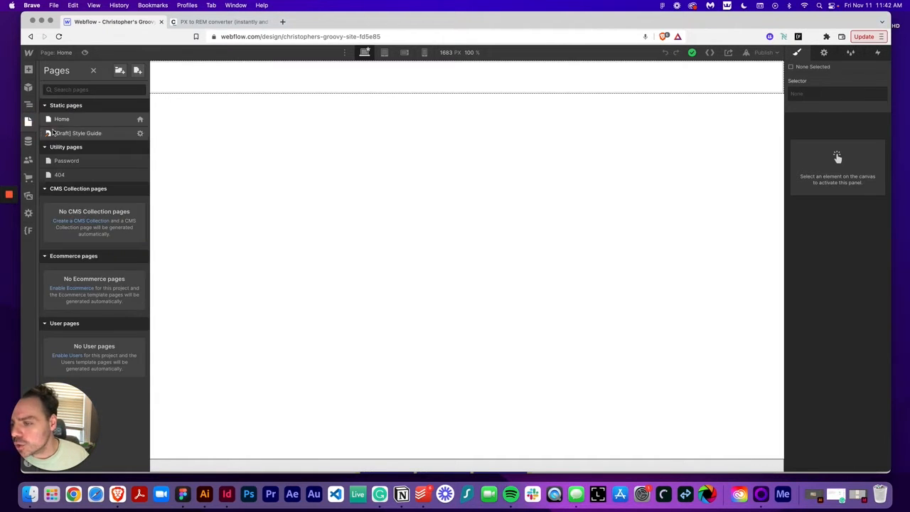
left_click(62, 135)
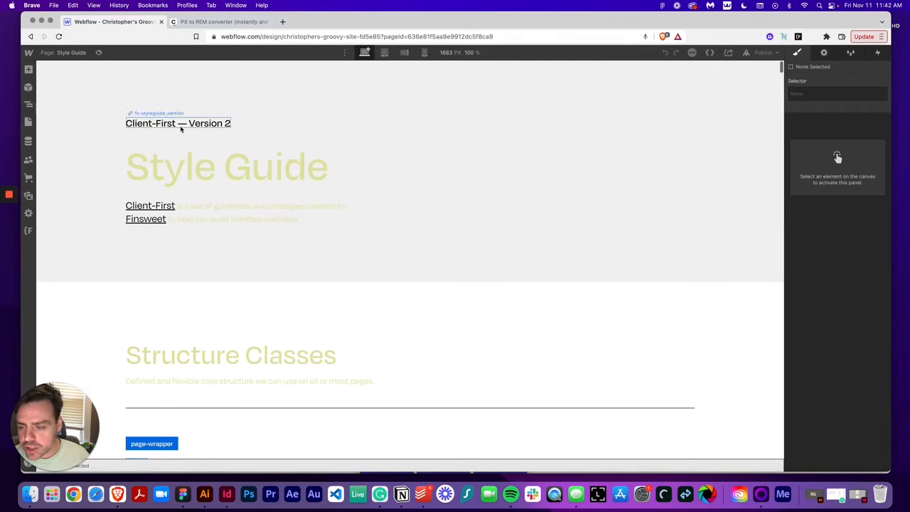
scroll(266, 327, "down", 4)
scroll(263, 331, "up", 4)
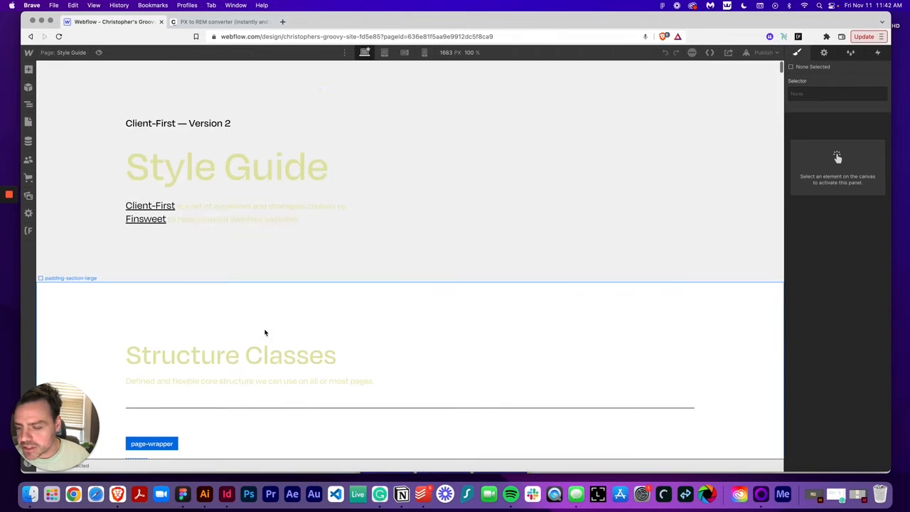
left_click(29, 122)
left_click(65, 119)
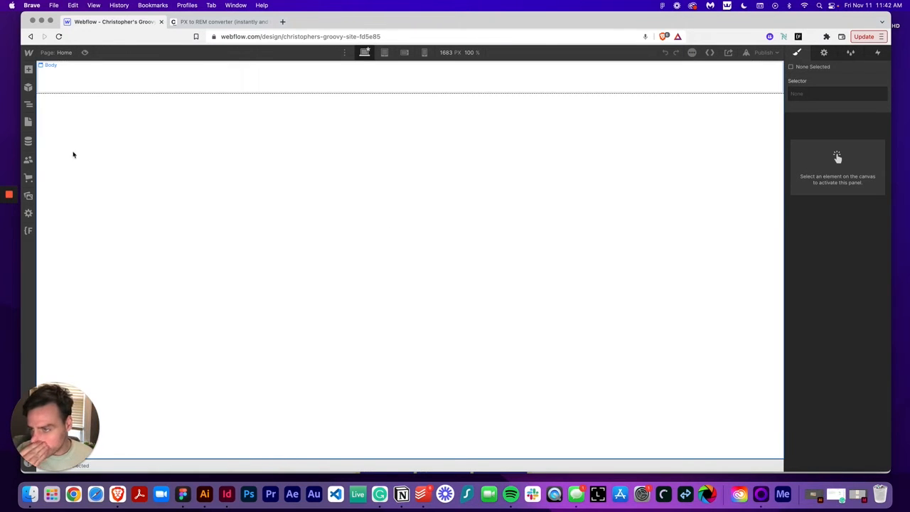
Select the page-wrapper in the navigator and add a Div Block inside it
left_click(29, 104)
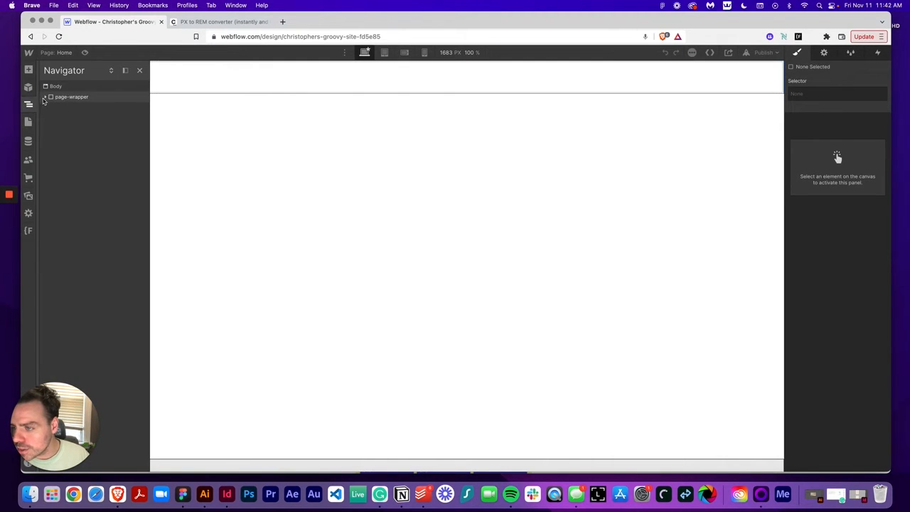
left_click(44, 97)
left_click(65, 97)
left_click(29, 69)
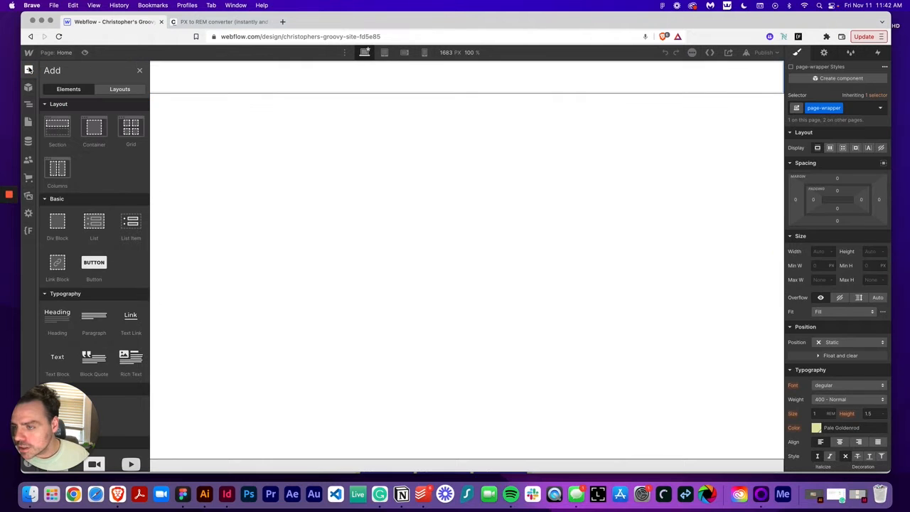
left_click(58, 225)
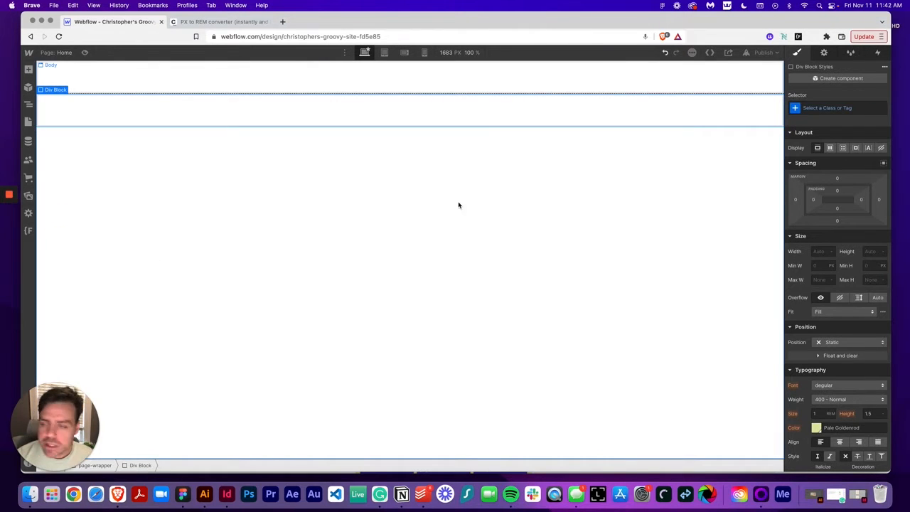
Give the new div block a new class named nav_wrapper
left_click(820, 109)
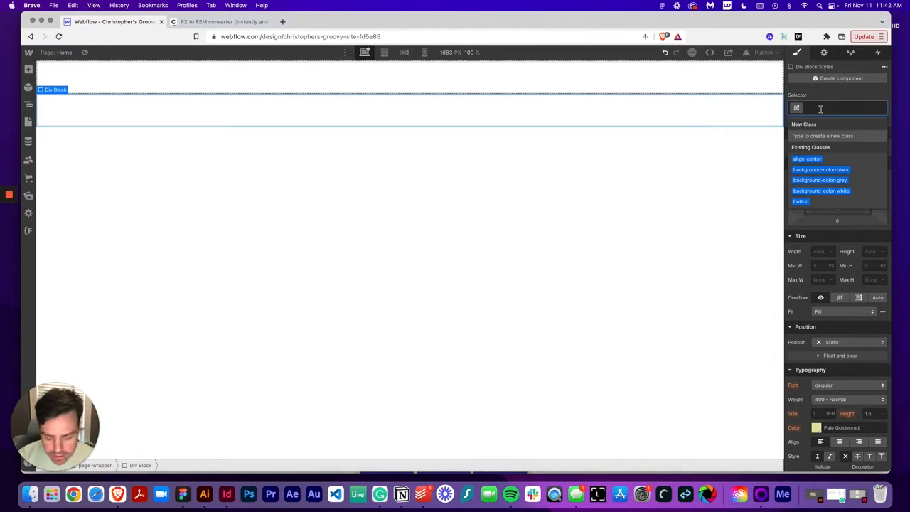
type("nav")
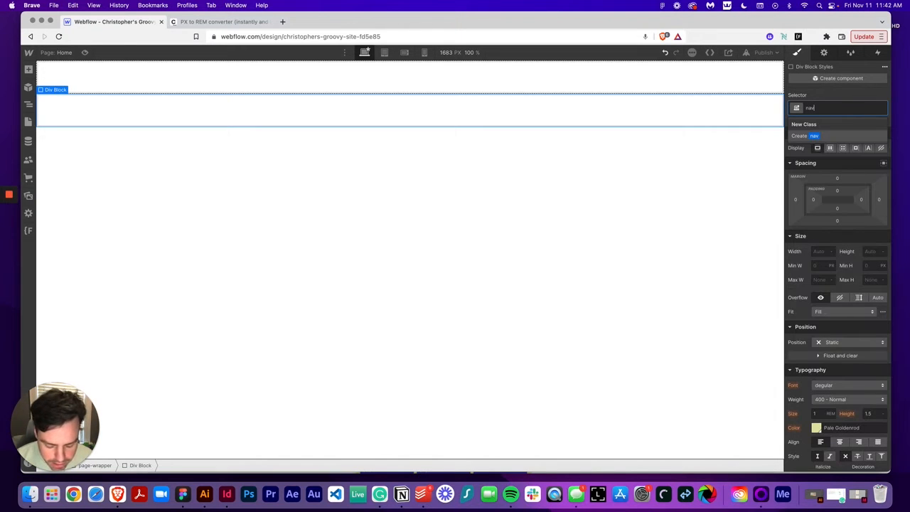
type("_wrapper")
key("Return")
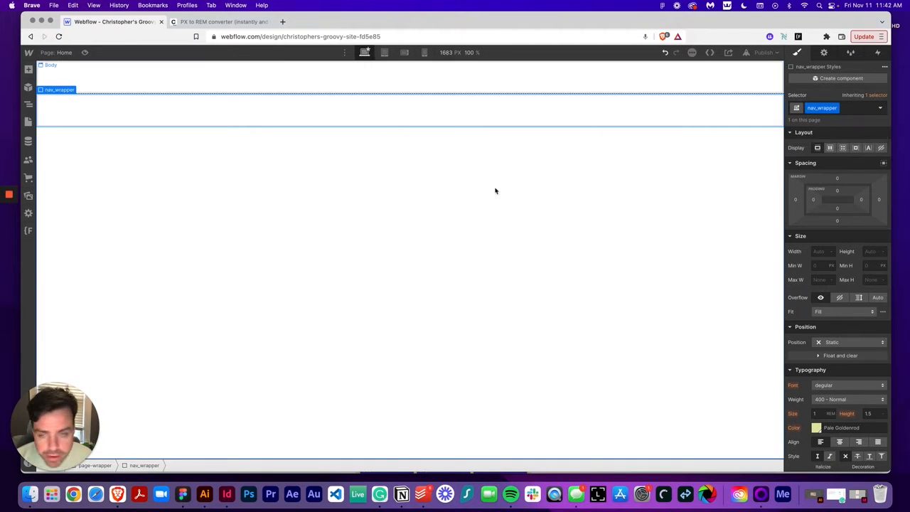
Rename the selected div's class to navbar
left_click(838, 109)
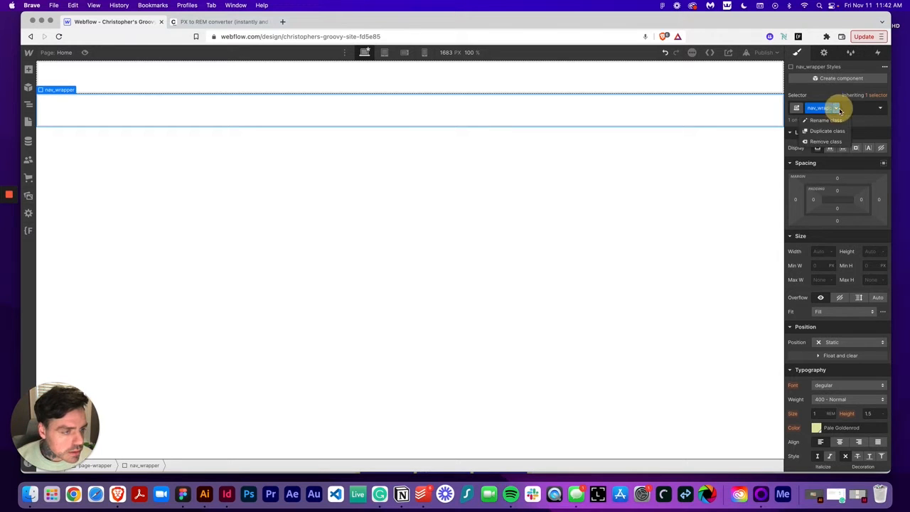
type("na")
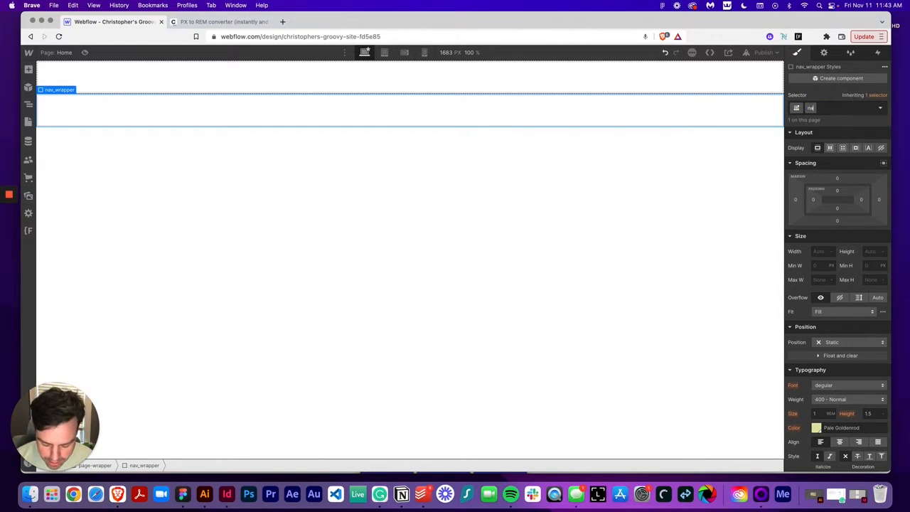
type("vbar")
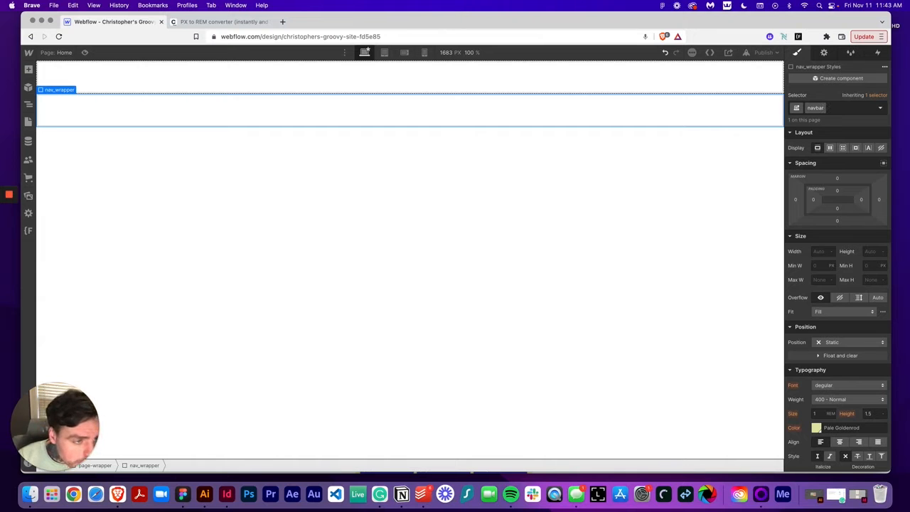
key("Return")
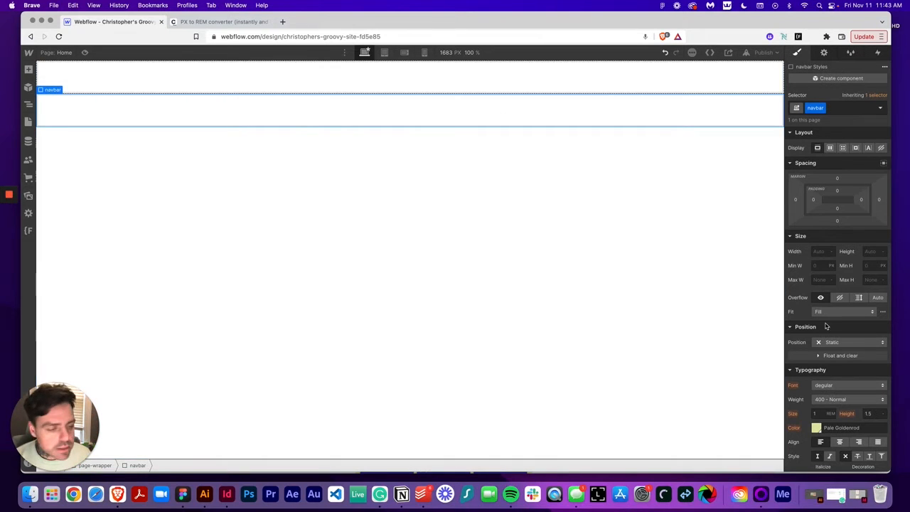
scroll(819, 252, "down", 1)
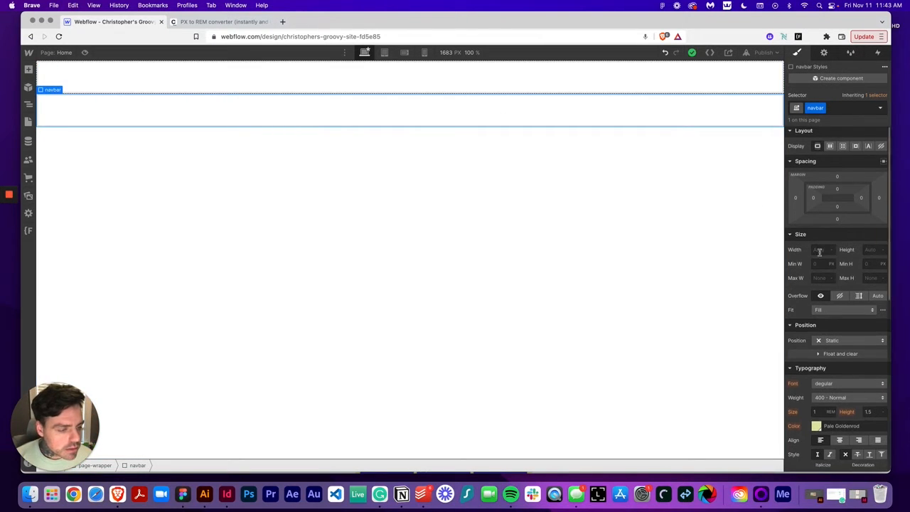
Add a Div Block inside navbar and give it a new class named nav_wrapper
left_click(29, 69)
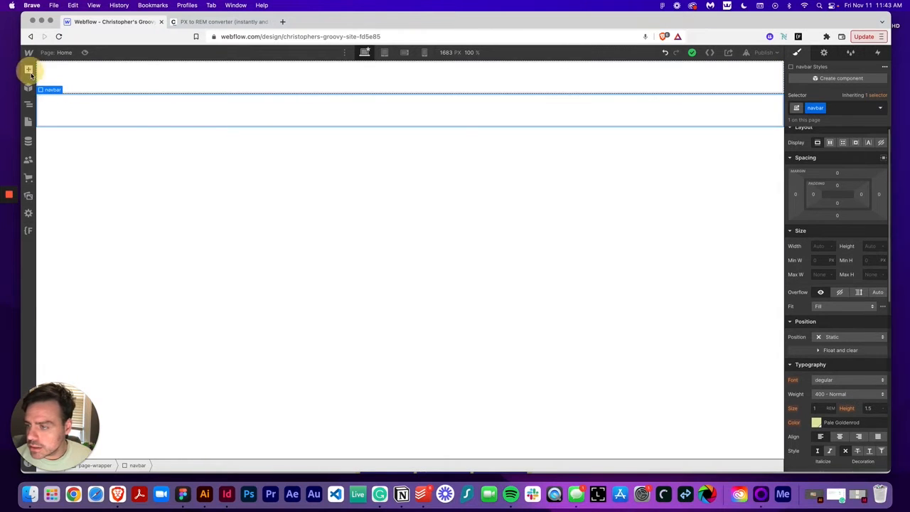
left_click(54, 234)
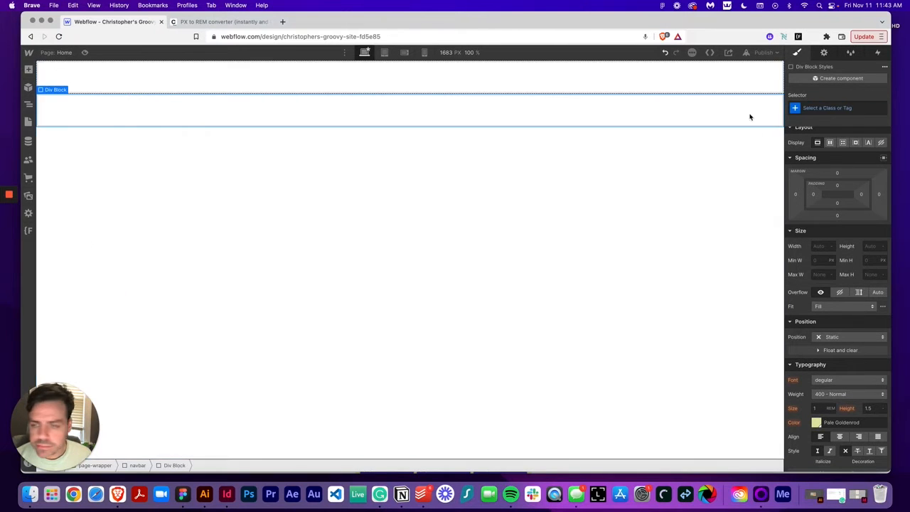
left_click(841, 107)
type("nav")
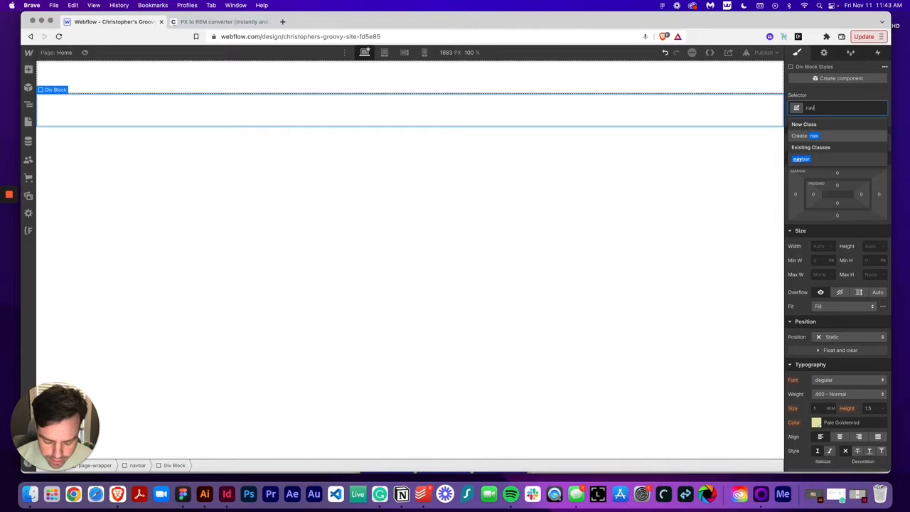
type("_wrapper")
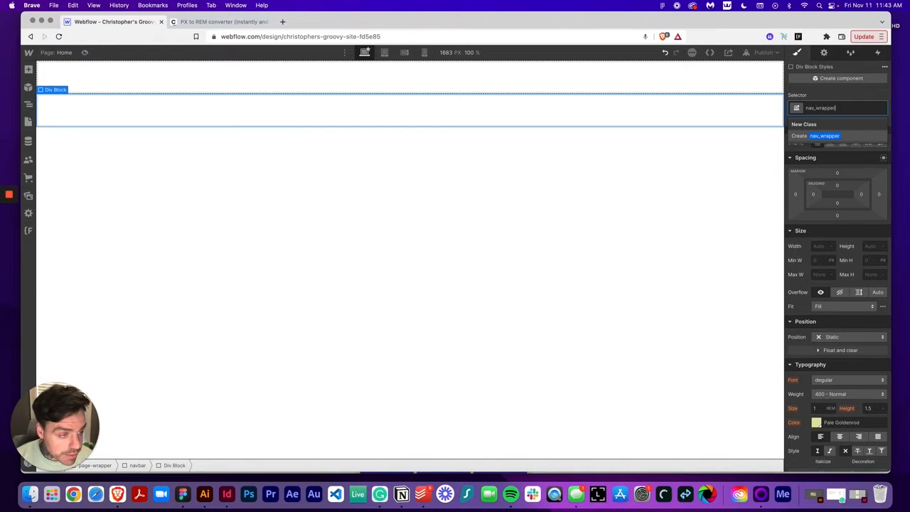
key("Return")
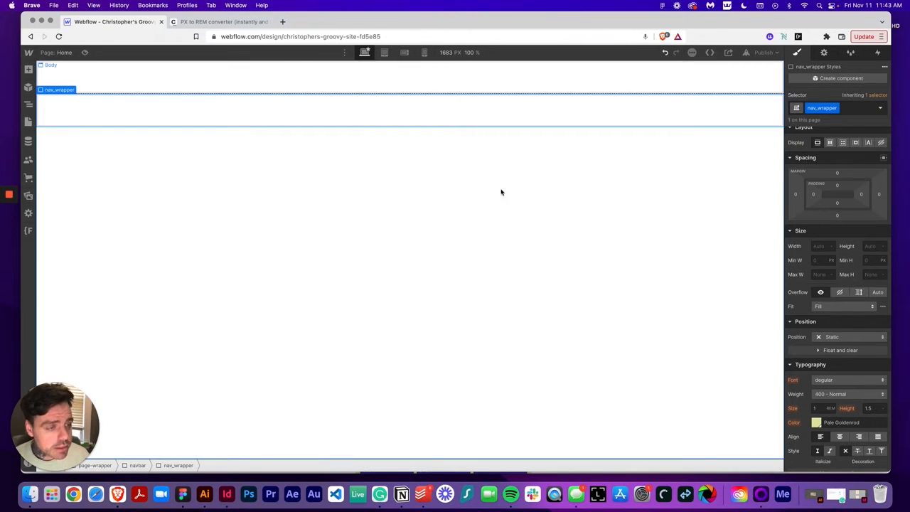
Set nav_wrapper's display to flex with space-between justification
left_click(828, 142)
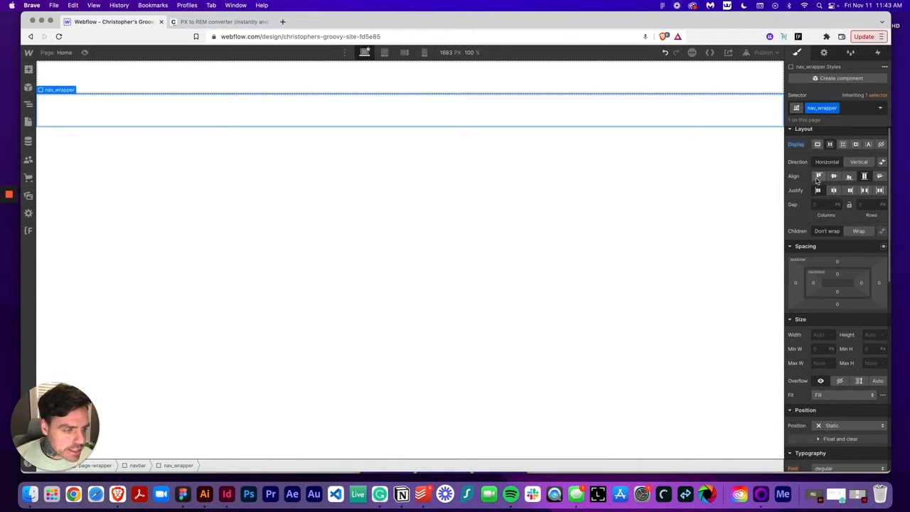
scroll(835, 192, "down", 1)
left_click(869, 189)
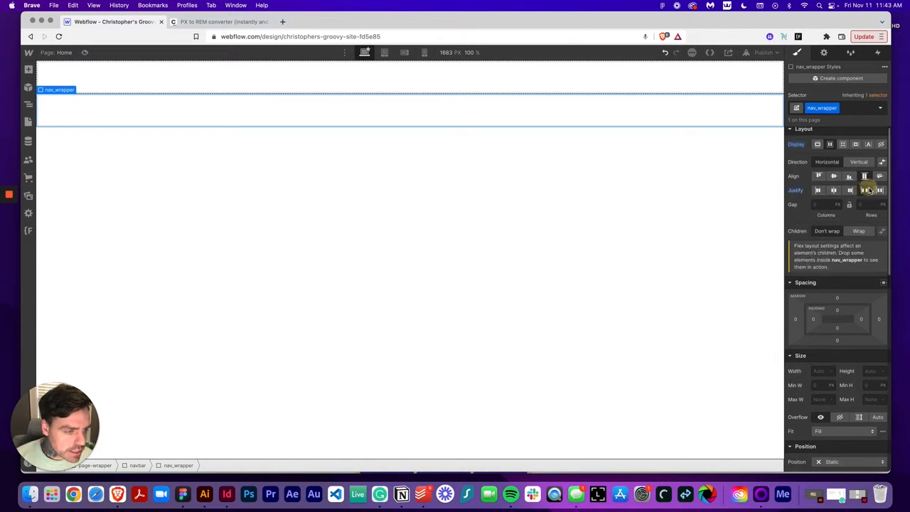
Switch to Figma and inspect the width of the nav bar in the home section frames
left_click(183, 494)
left_click_drag(410, 138, 409, 137)
scroll(427, 142, "left", 1)
scroll(435, 144, "left", 1)
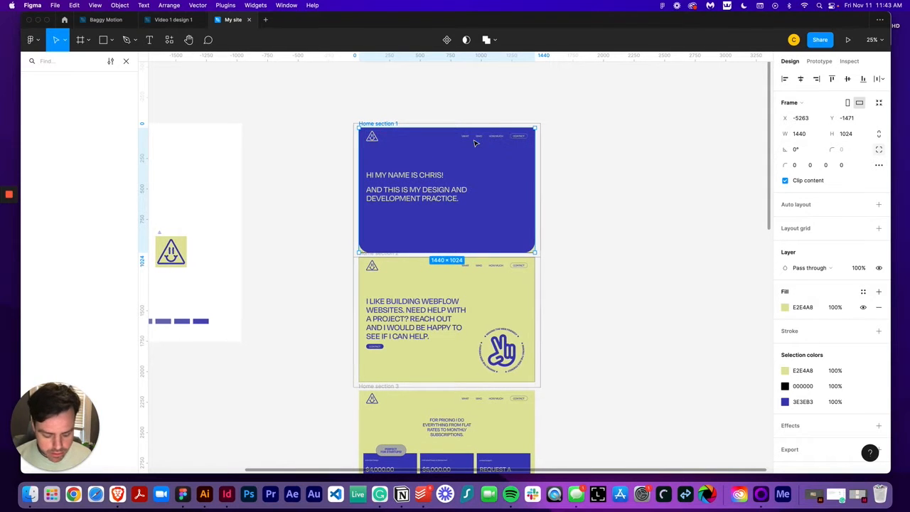
scroll(476, 143, "up", 5)
left_click_drag(641, 217, 621, 298)
left_click(621, 298)
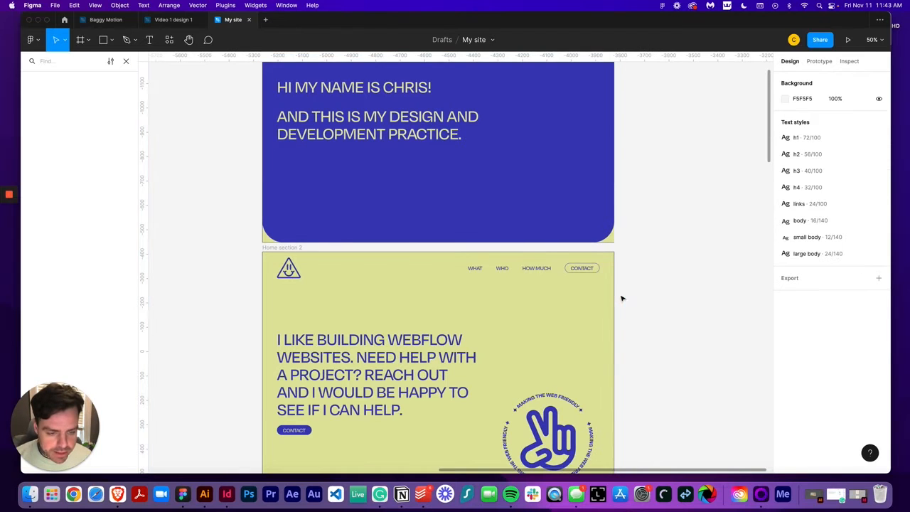
left_click(615, 298)
key("Delete")
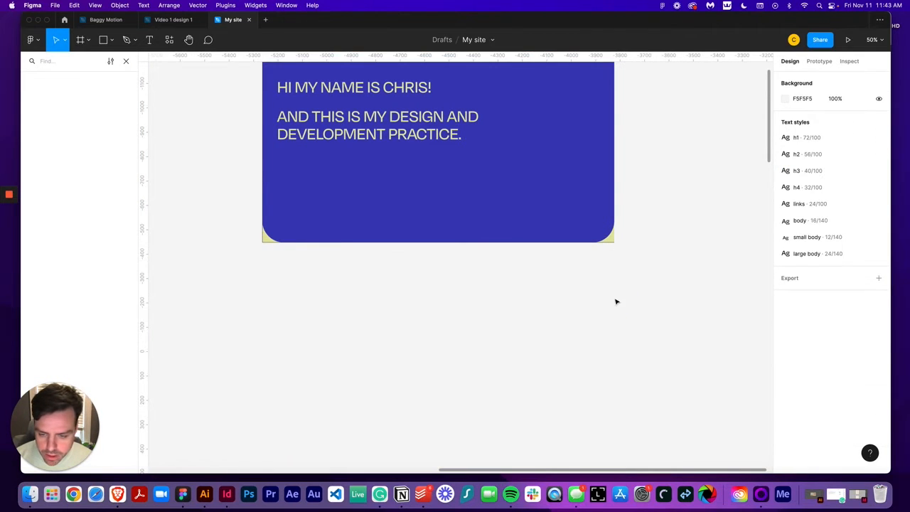
key("super+z")
left_click(662, 290)
scroll(660, 292, "down", 2)
scroll(660, 290, "down", 1)
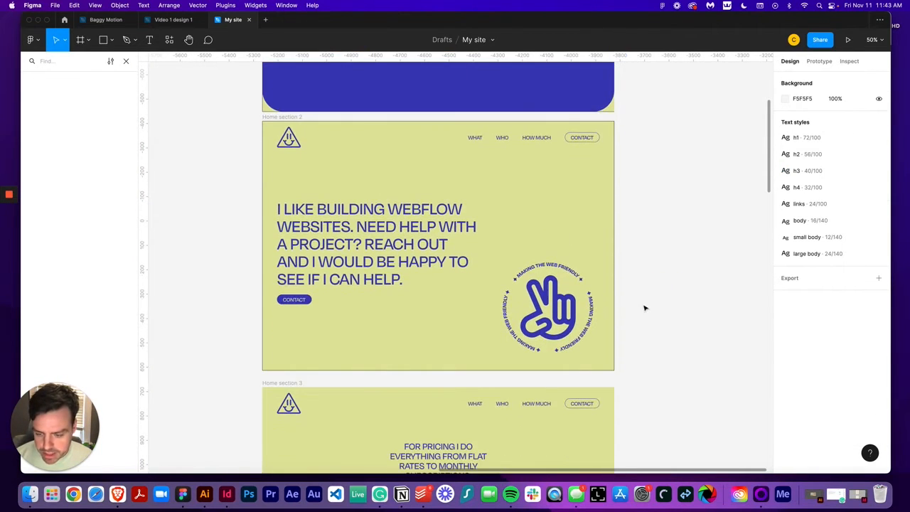
left_click(613, 366)
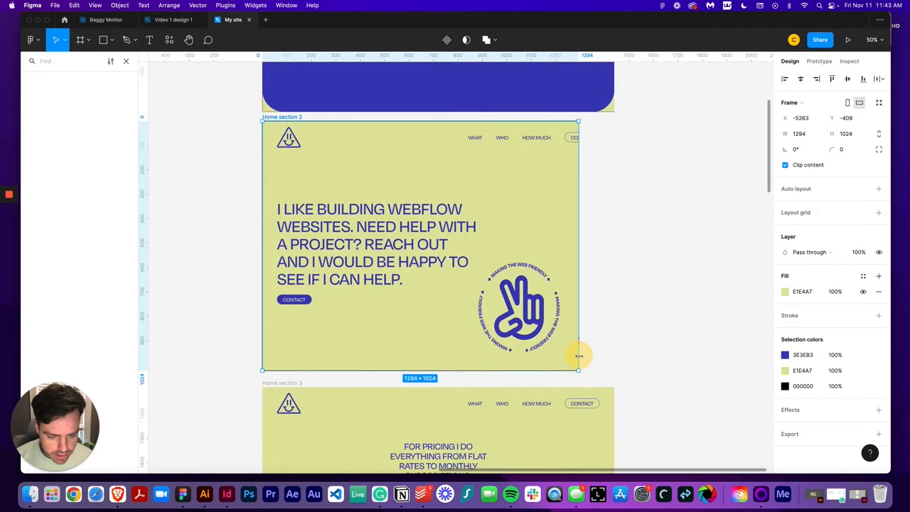
scroll(521, 325, "up", 5)
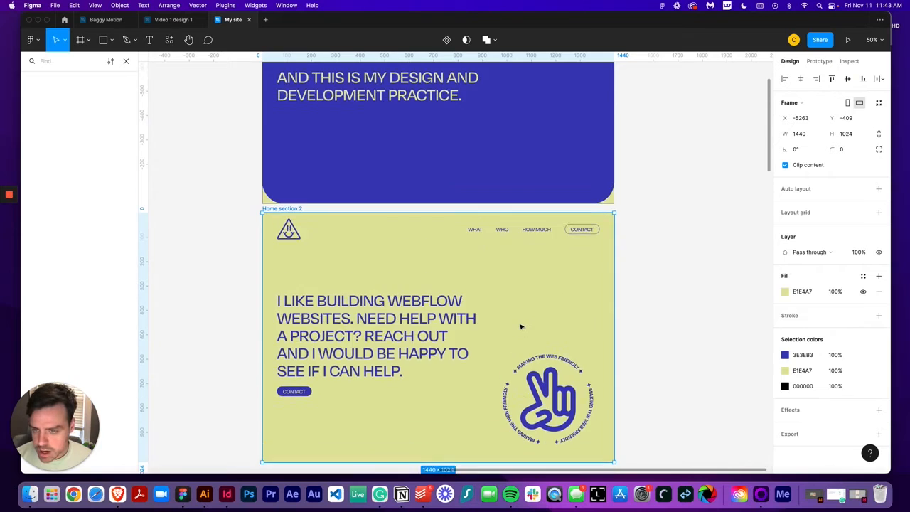
left_click(483, 171)
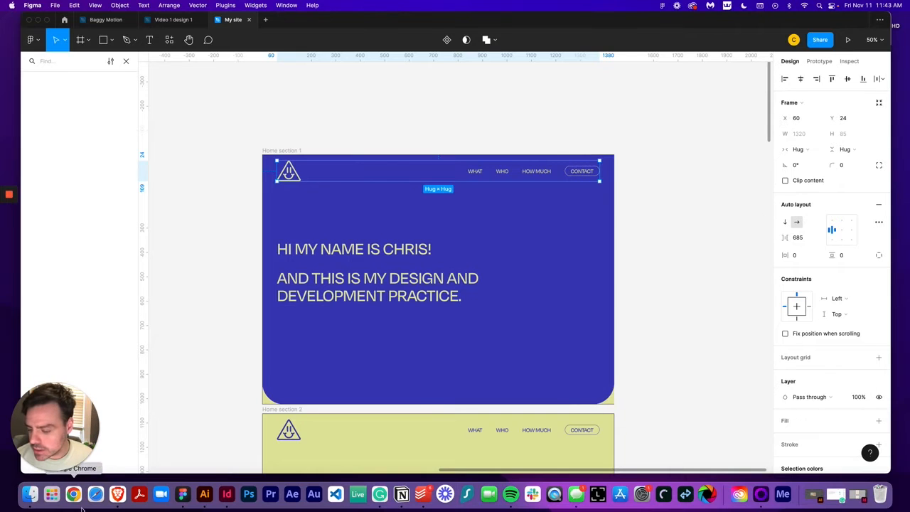
Convert 1320 px to rem in the PX to REM converter and select the rem result
left_click(117, 494)
left_click(219, 21)
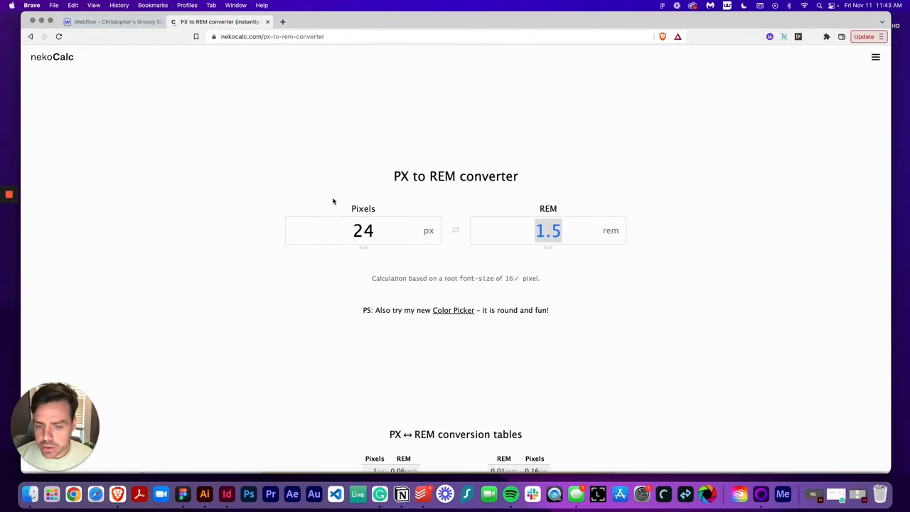
double_click(382, 236)
type("1320")
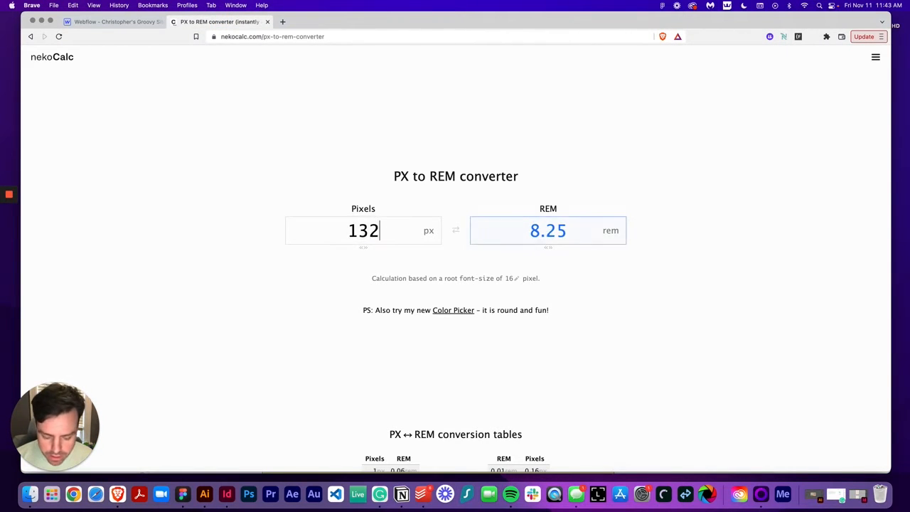
double_click(552, 230)
key("super+c")
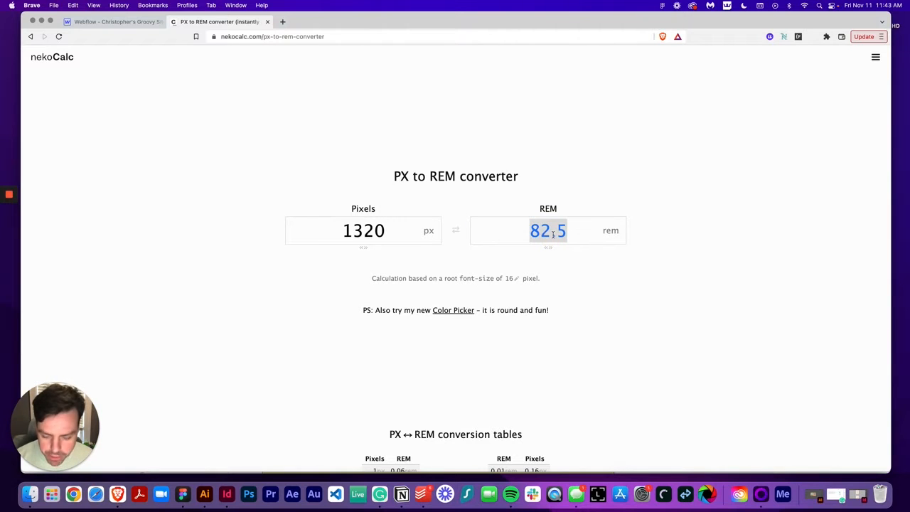
Set nav_wrapper's max width to 82.5 rem and center it with auto left and right margins
left_click(116, 21)
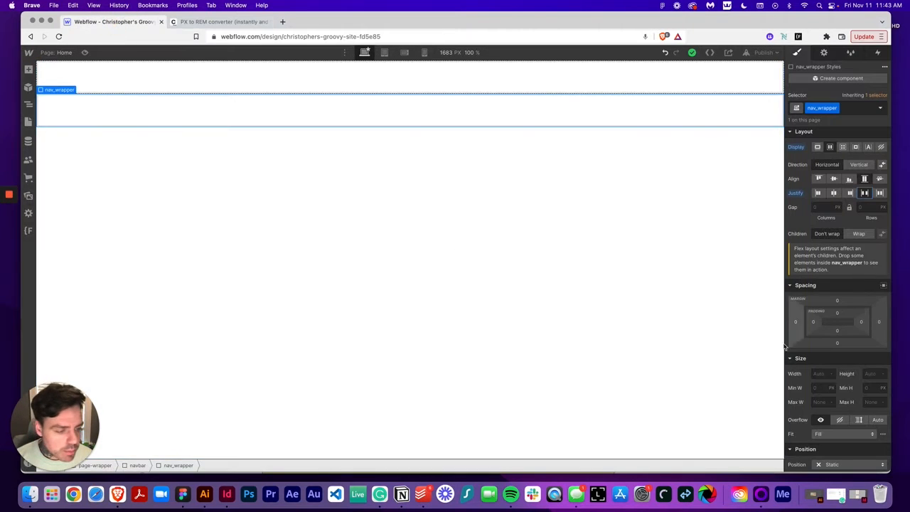
left_click(821, 401)
key("super+v")
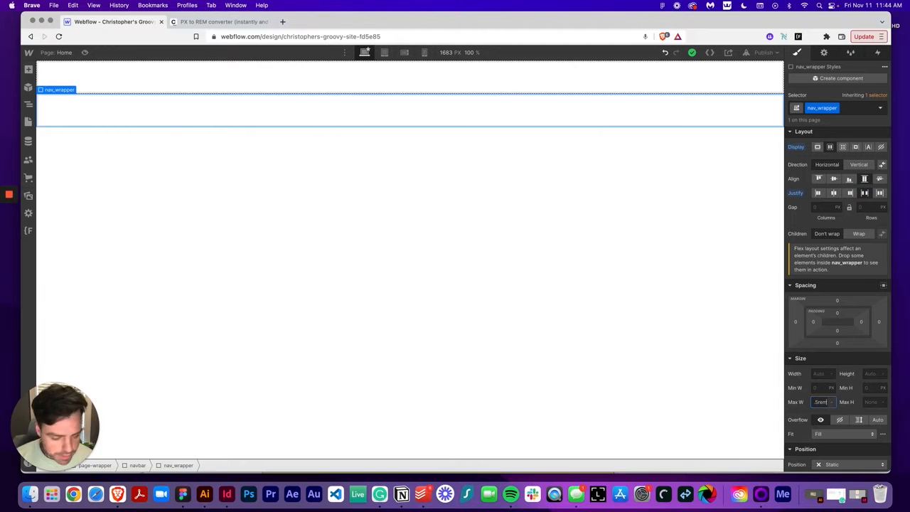
key("Return")
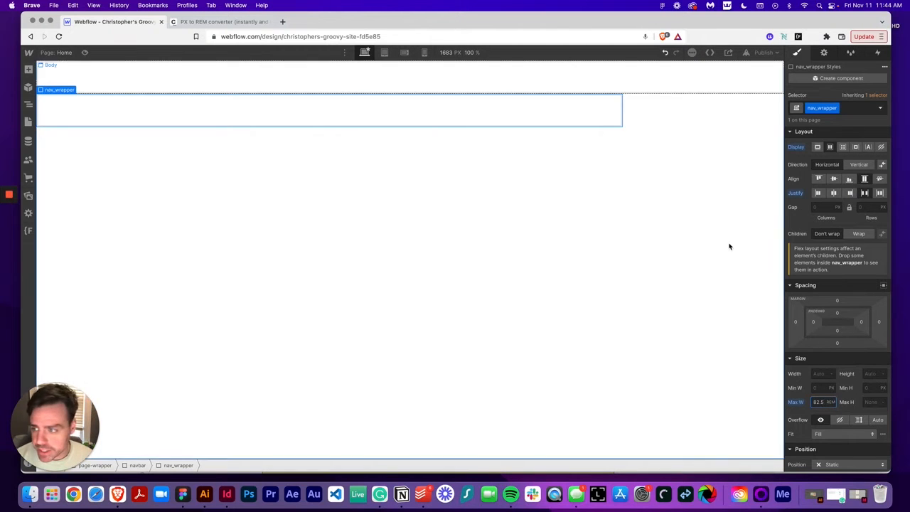
left_click(884, 286)
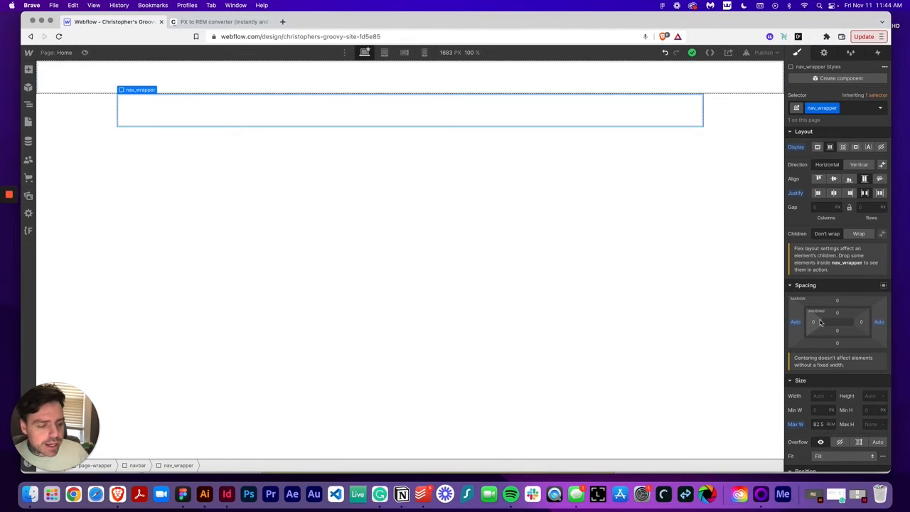
Add a Link Block inside nav_wrapper and set its position to Relative
left_click(29, 70)
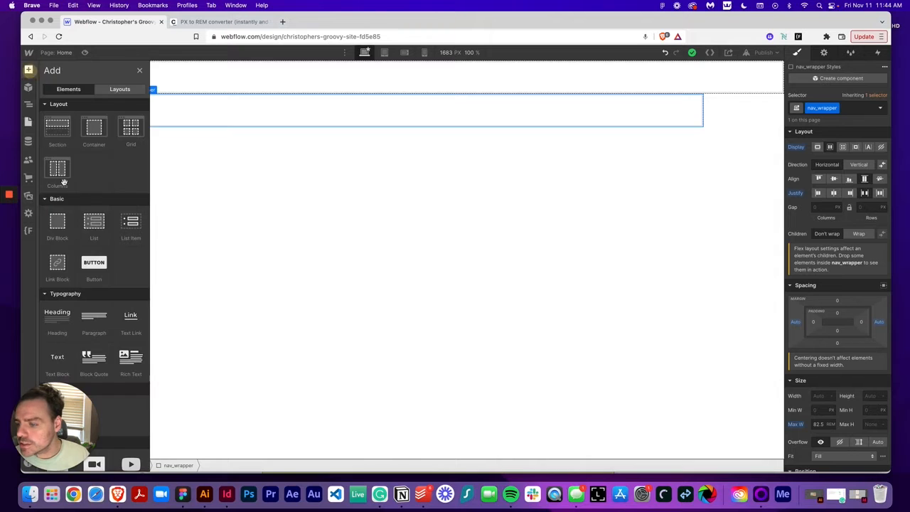
left_click(58, 263)
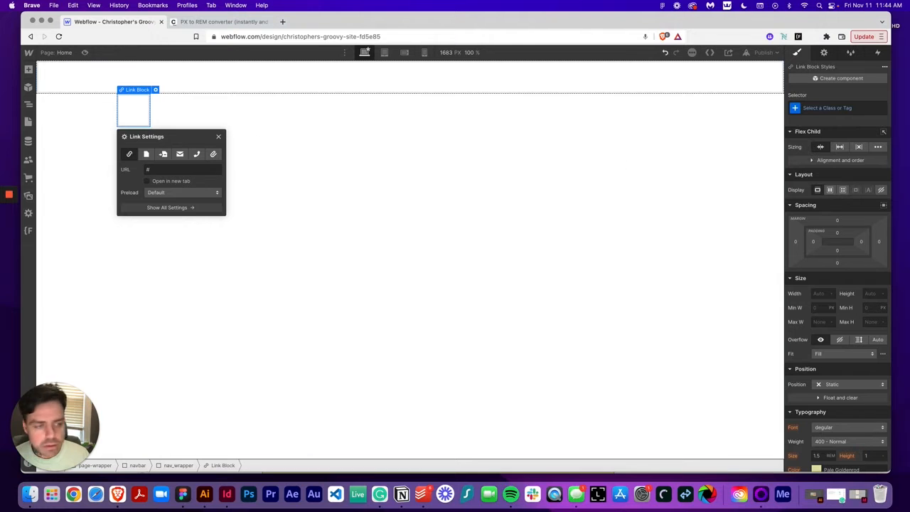
left_click(830, 384)
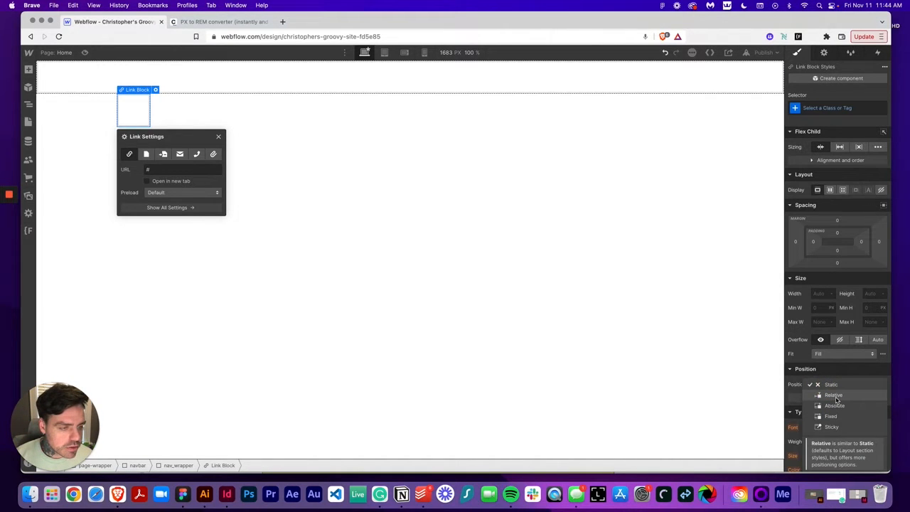
left_click(835, 396)
Set the link block's display to flex with vertical direction
left_click(830, 189)
left_click(862, 208)
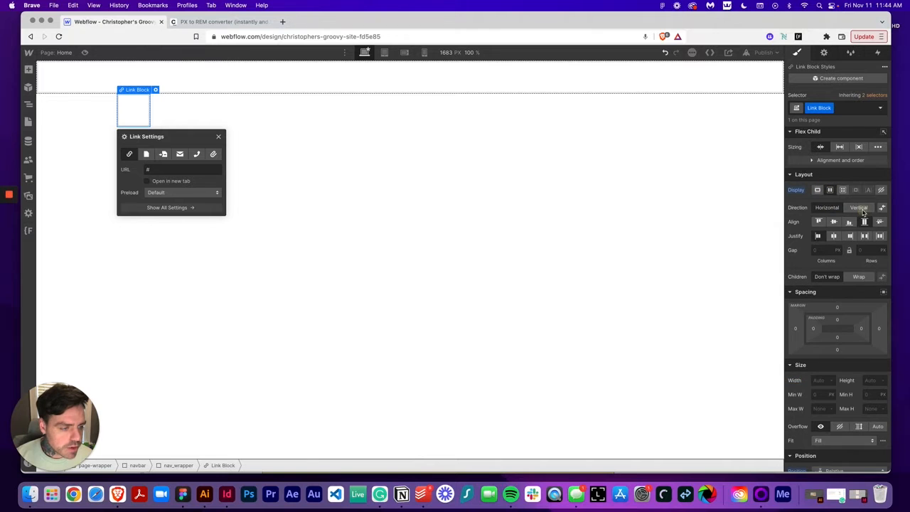
left_click(861, 208)
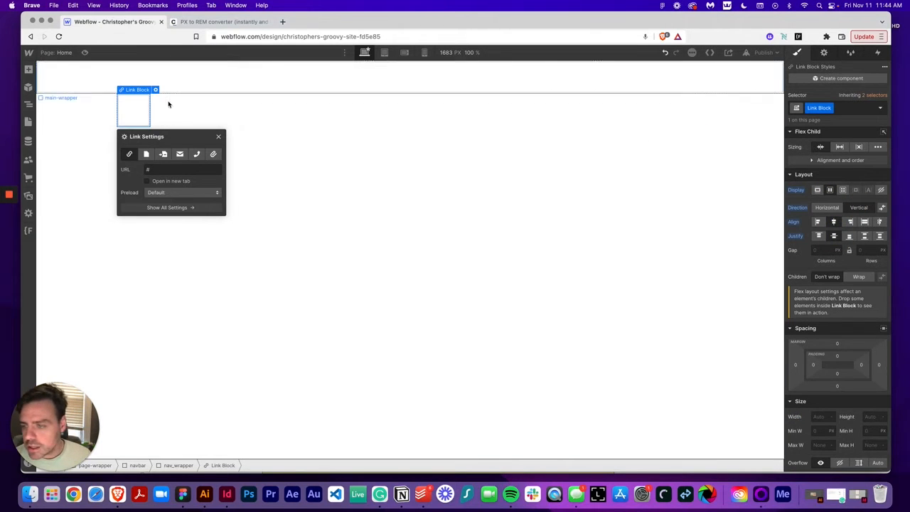
Add an Image element inside the link block
left_click(27, 69)
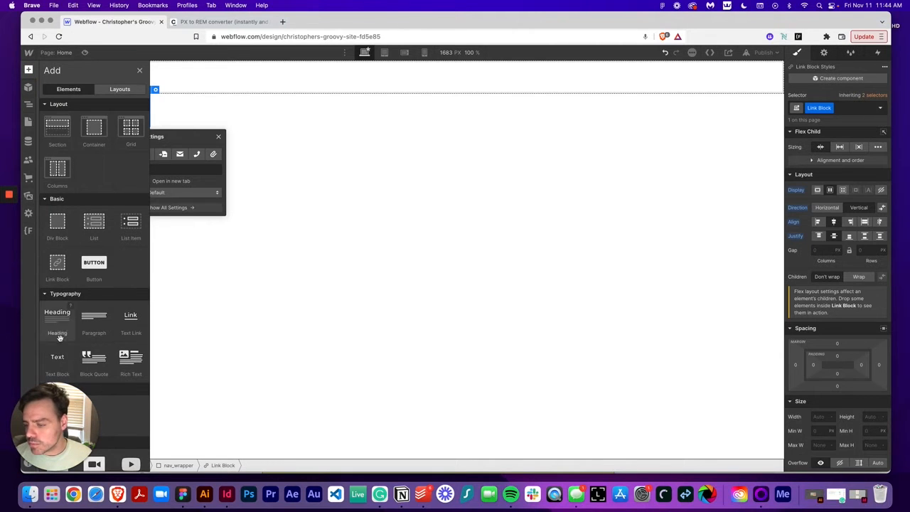
scroll(59, 334, "down", 5)
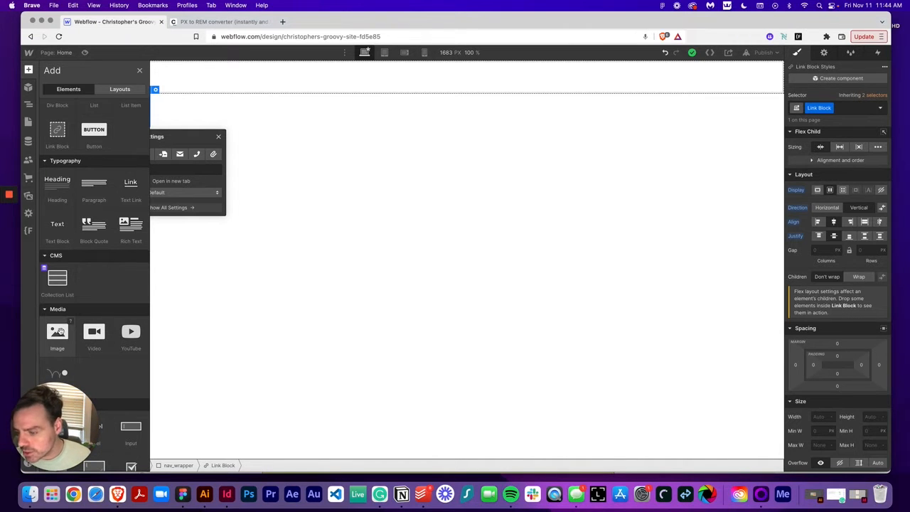
left_click_drag(60, 332, 209, 147)
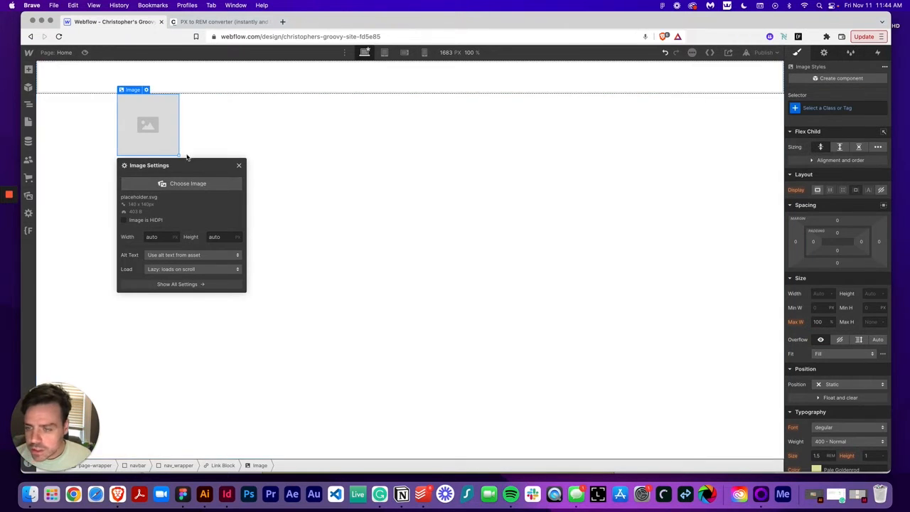
Create and assign a new class named logo to the image
left_click(816, 108)
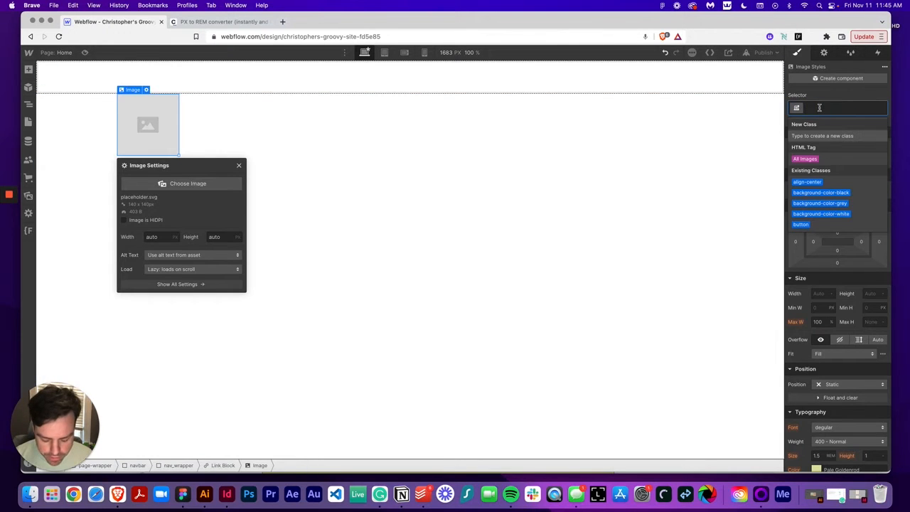
type("logo")
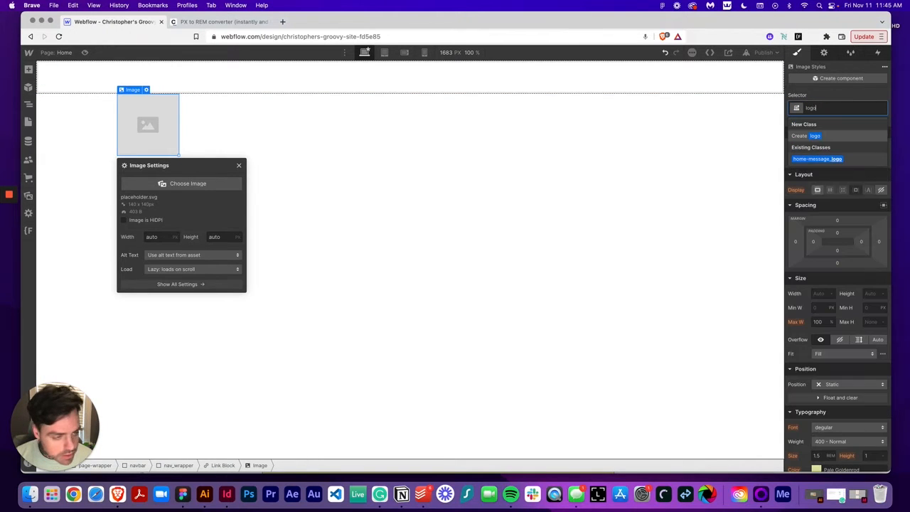
key("Return")
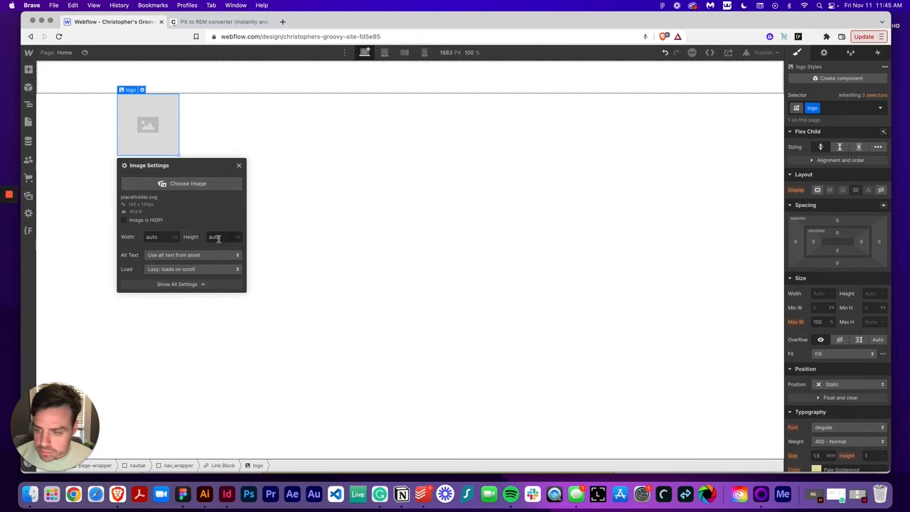
Set the image source to the green logo SVG asset and close the image settings
left_click(213, 185)
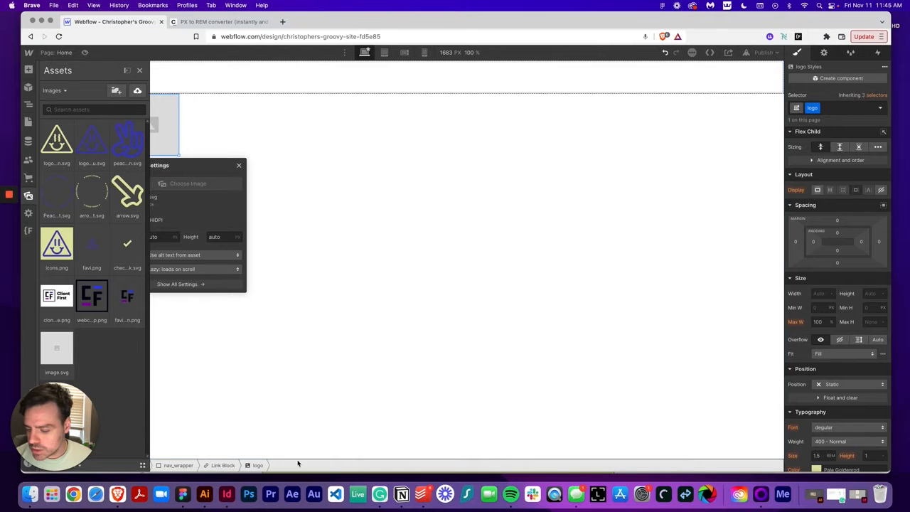
left_click(183, 496)
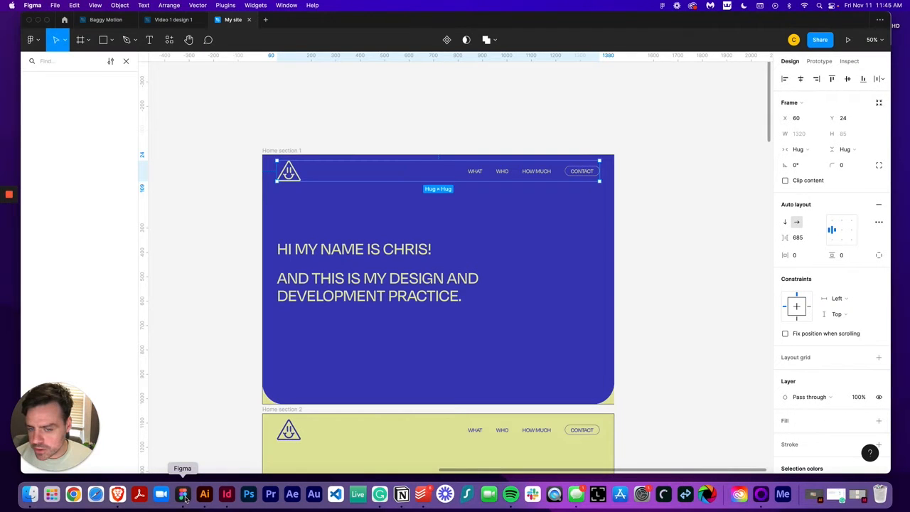
left_click(118, 494)
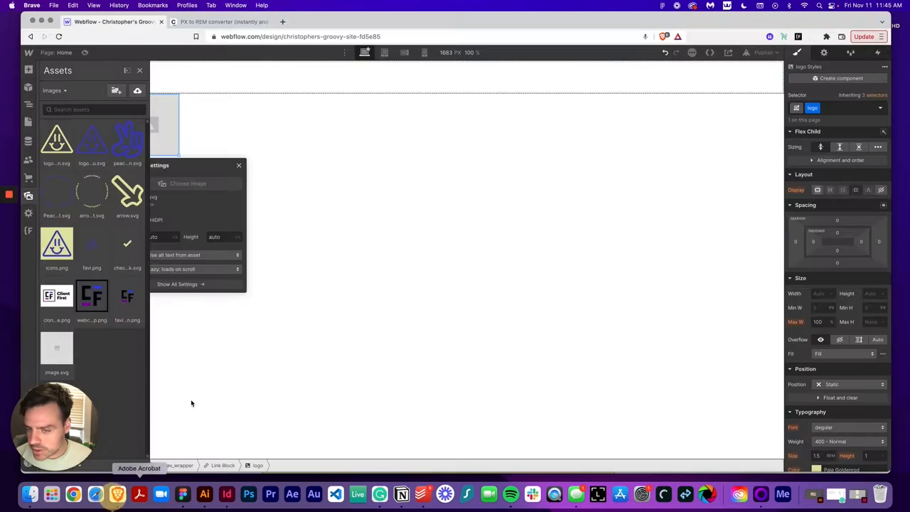
left_click(60, 145)
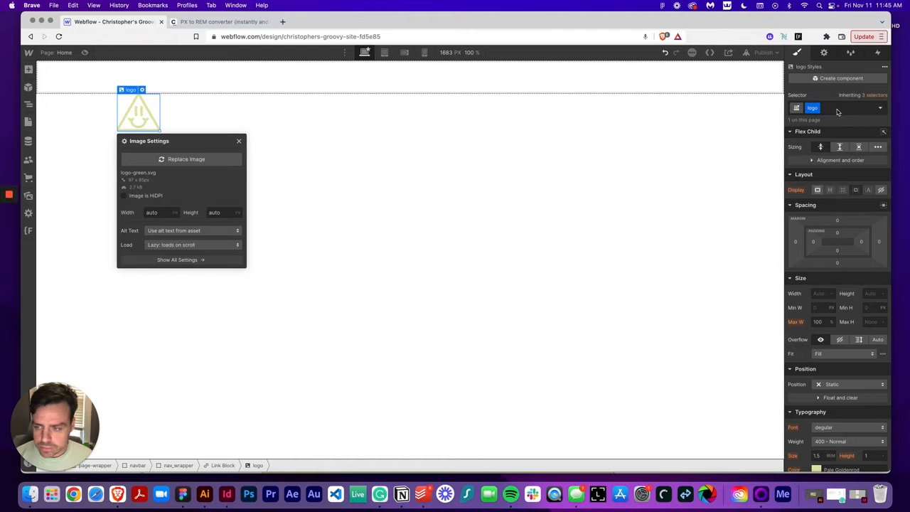
left_click(239, 141)
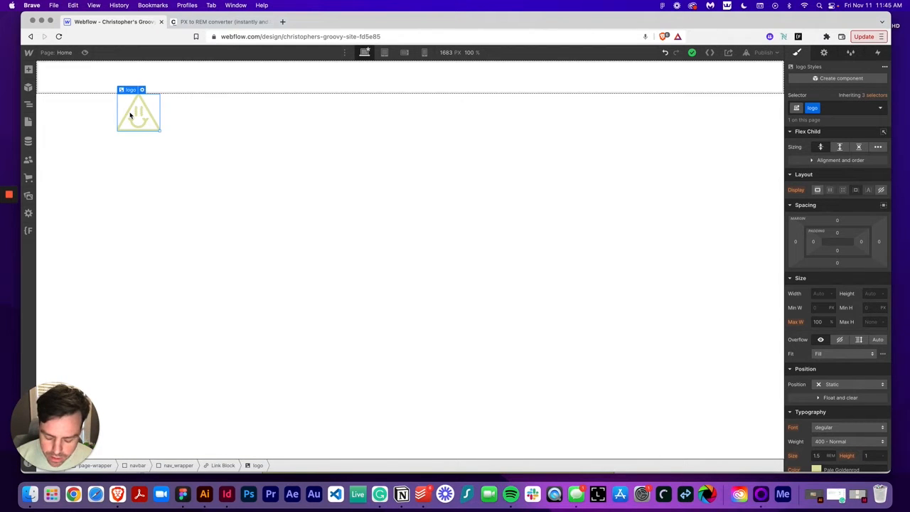
Duplicate the logo image and replace the copy's image with the blue logo asset
key("super+d")
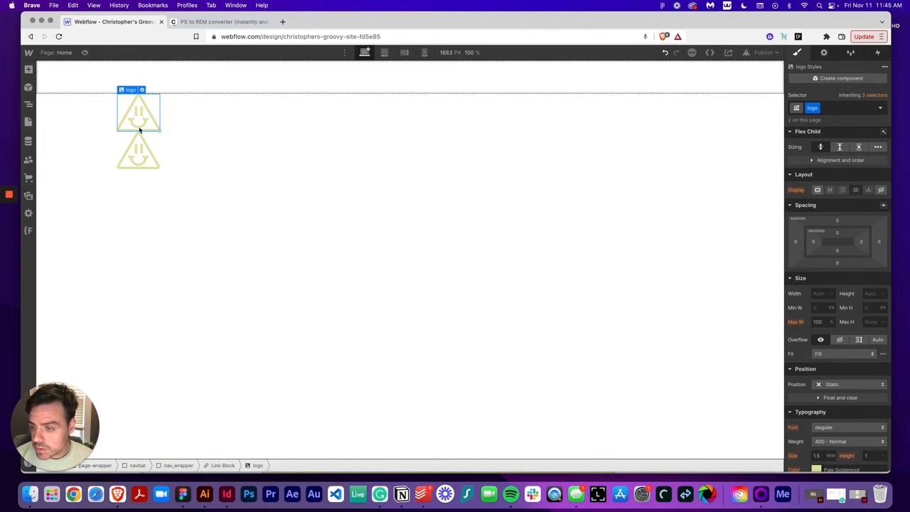
left_click(139, 154)
left_click(142, 128)
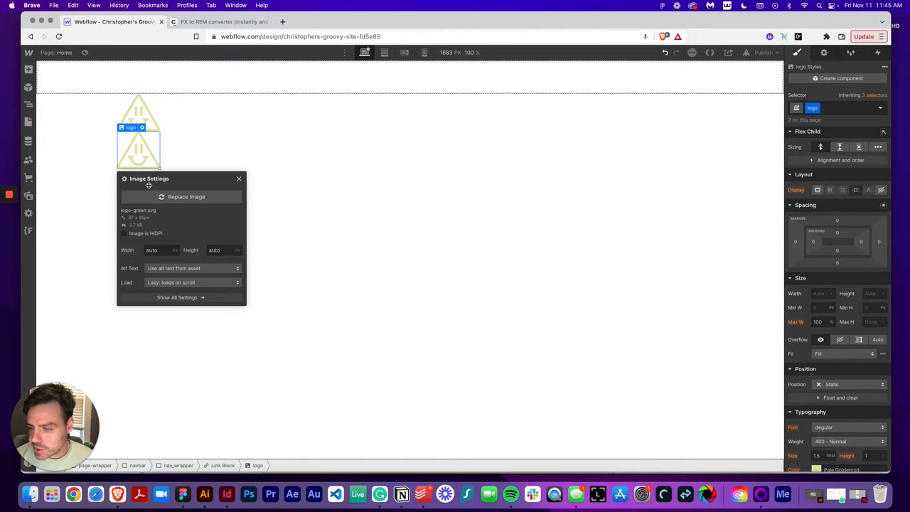
left_click(153, 197)
left_click(126, 142)
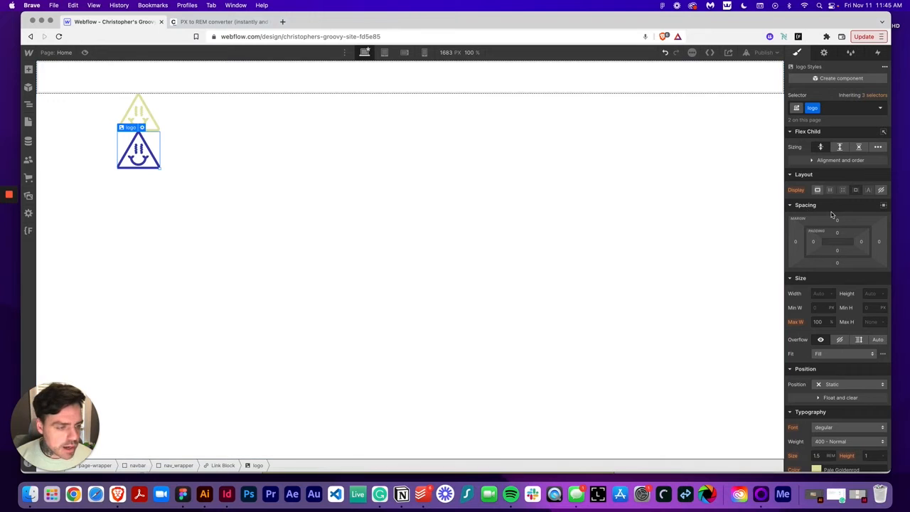
Set the logo class to absolute position filling its parent, with width and height of 100%
left_click(856, 384)
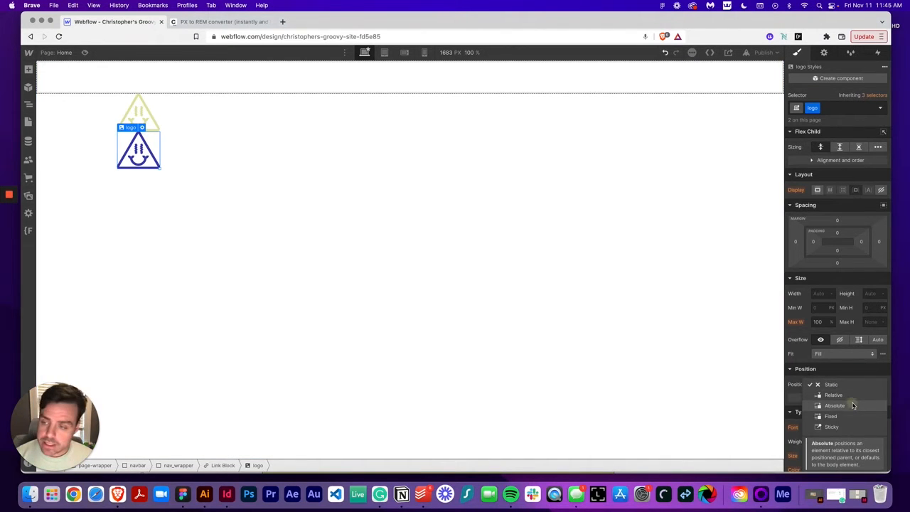
left_click(853, 405)
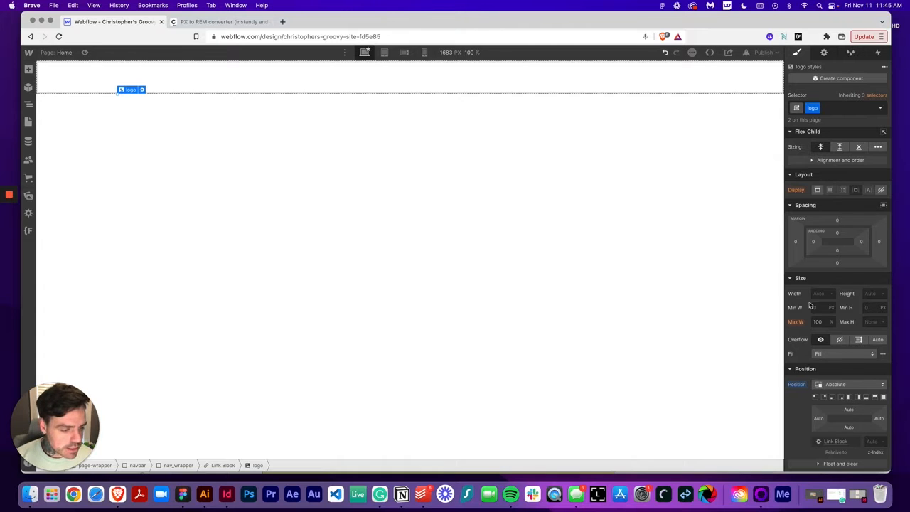
left_click(883, 398)
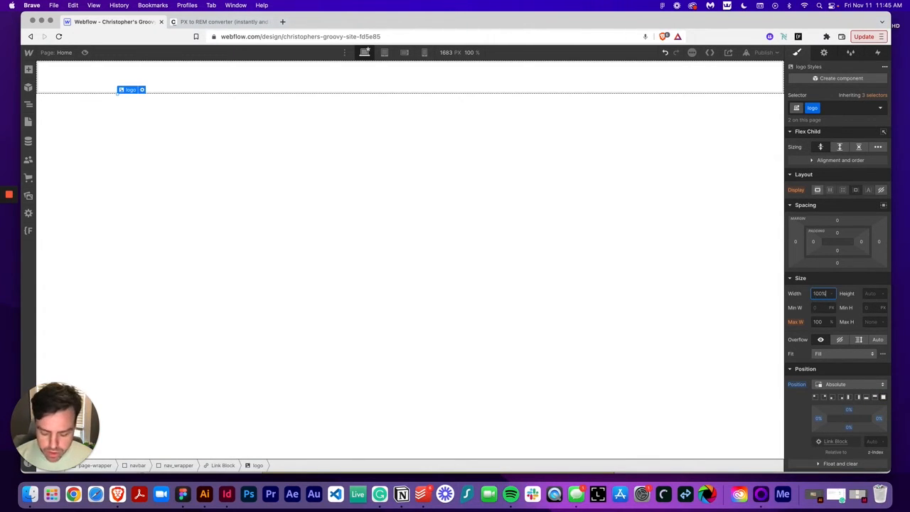
type("100%")
key("Tab")
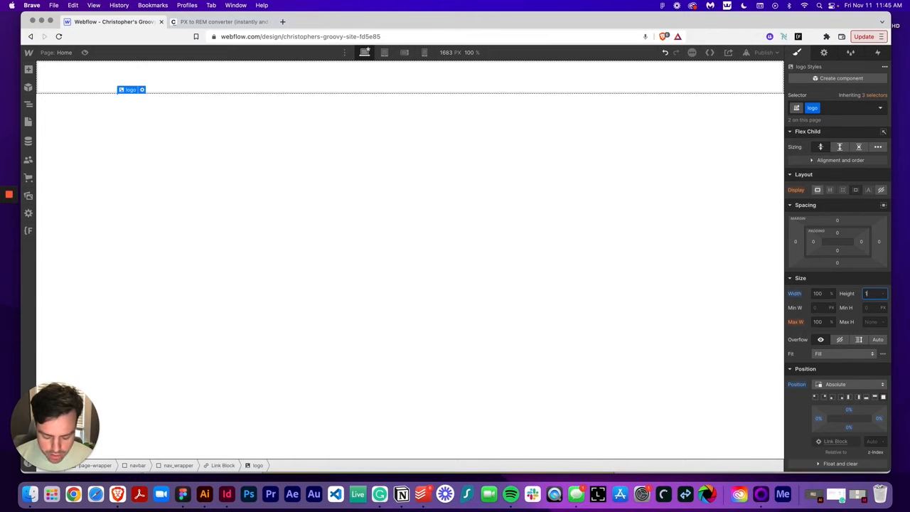
key("Return")
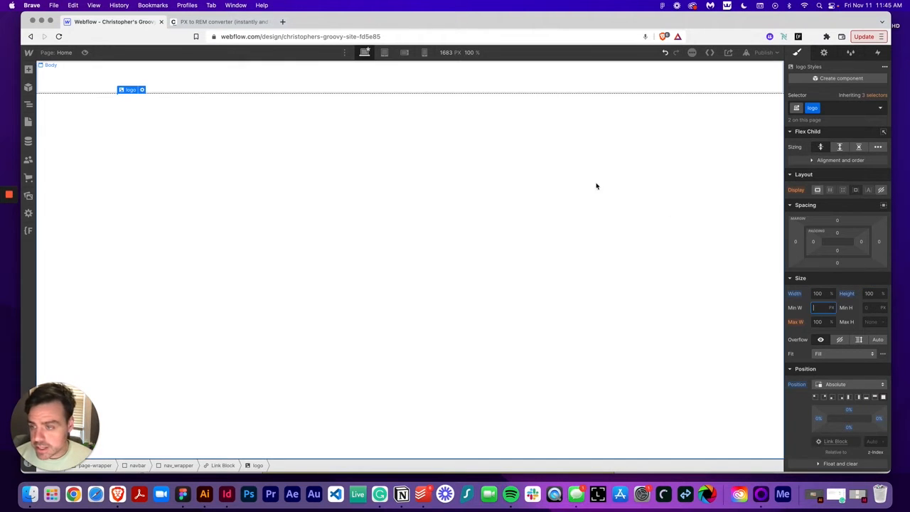
Select the Link Block in the Navigator and inspect the logo frame's size in the Figma design
left_click(29, 104)
left_click(57, 150)
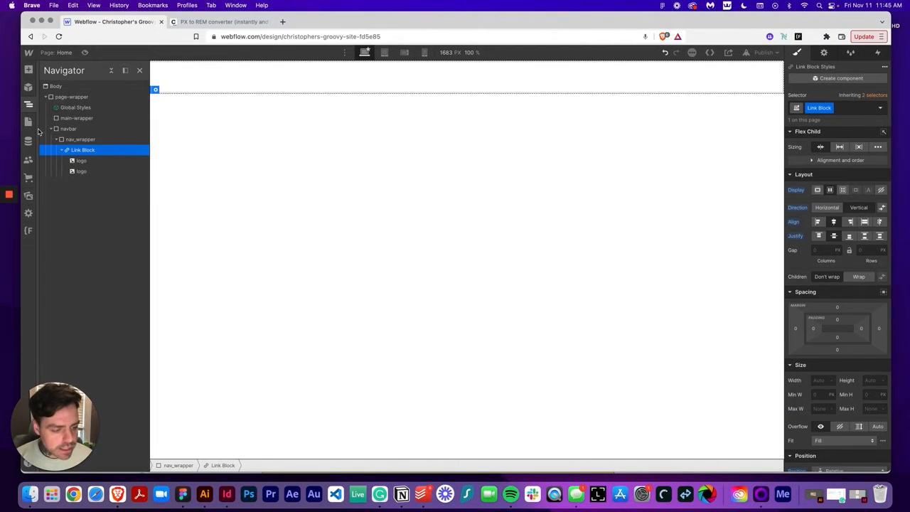
left_click(183, 507)
left_click(290, 174)
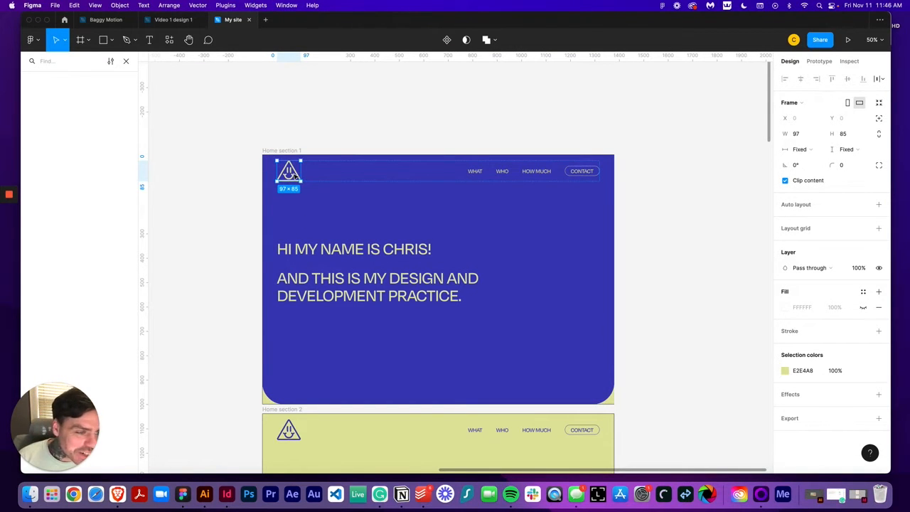
Convert 100 px to rem in the PX to REM converter and copy the rem result
left_click(118, 494)
left_click(213, 21)
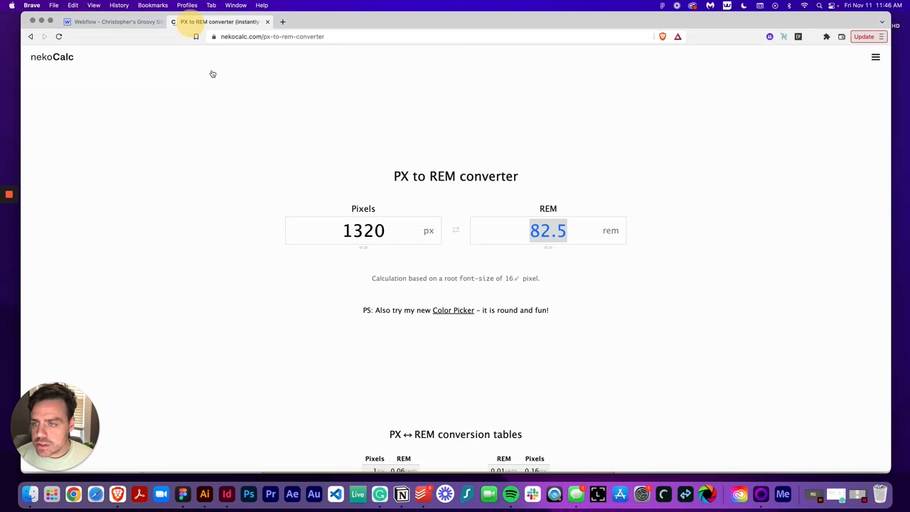
double_click(348, 225)
type("100")
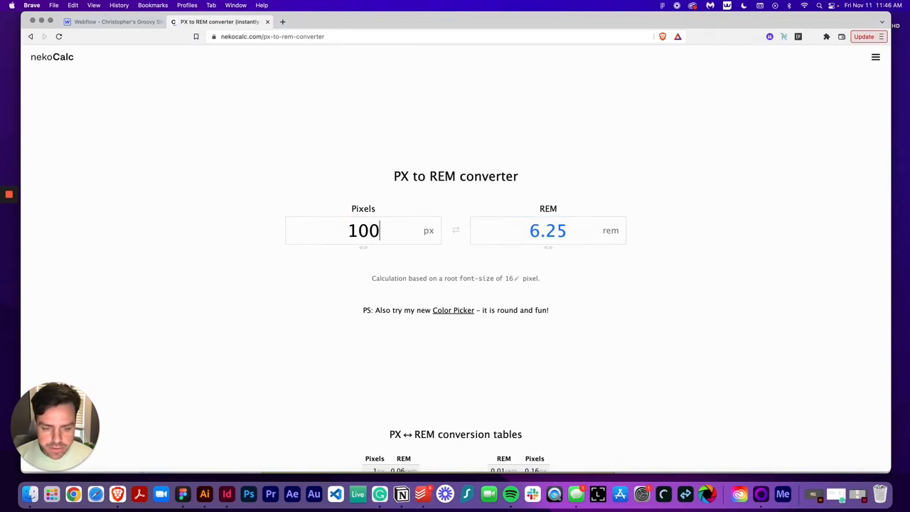
double_click(533, 231)
key("super+c")
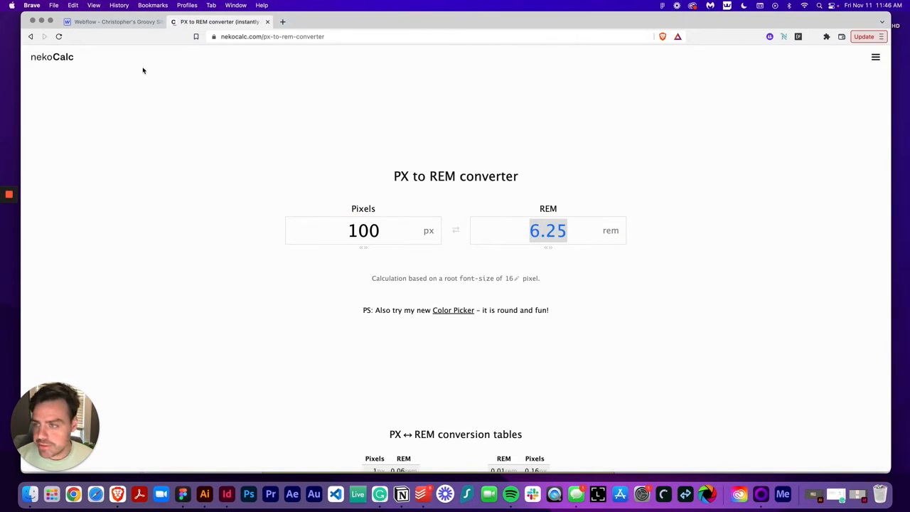
Set the link block's width and height to 6.25 rem
left_click(112, 22)
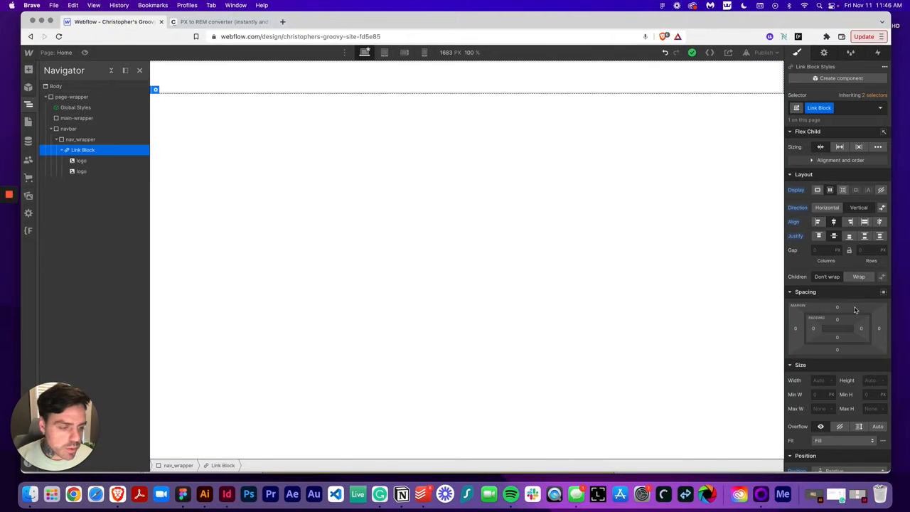
left_click(820, 381)
key("super+v")
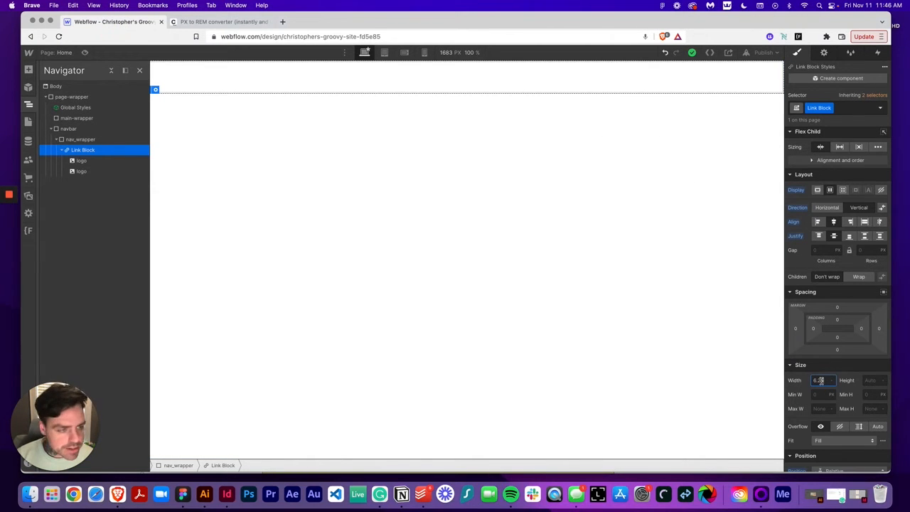
type("rem")
key("Tab")
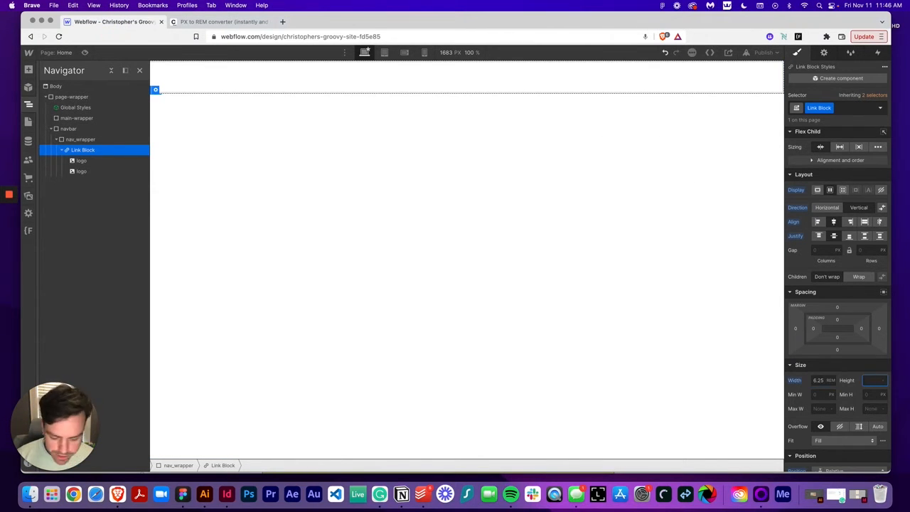
key("super+v")
type("rem")
key("Return")
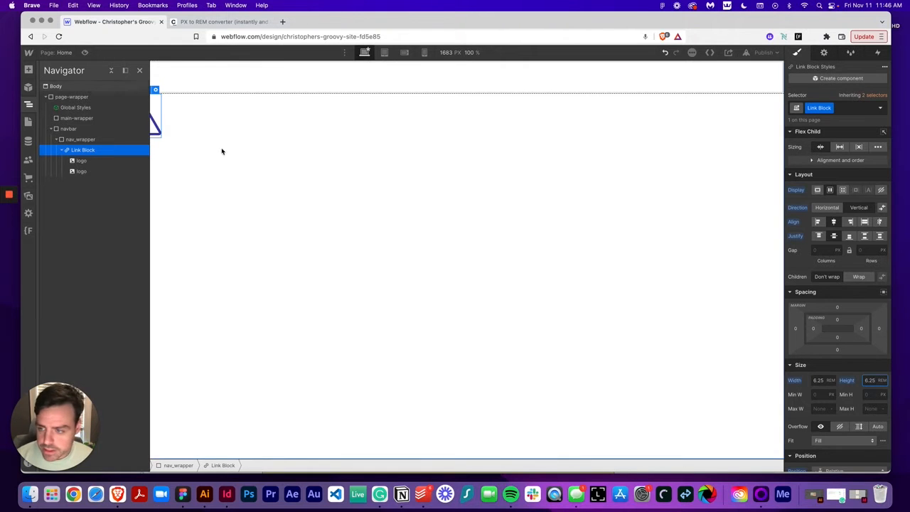
Assign the class logo-link to the link block that holds the logo images
left_click(29, 104)
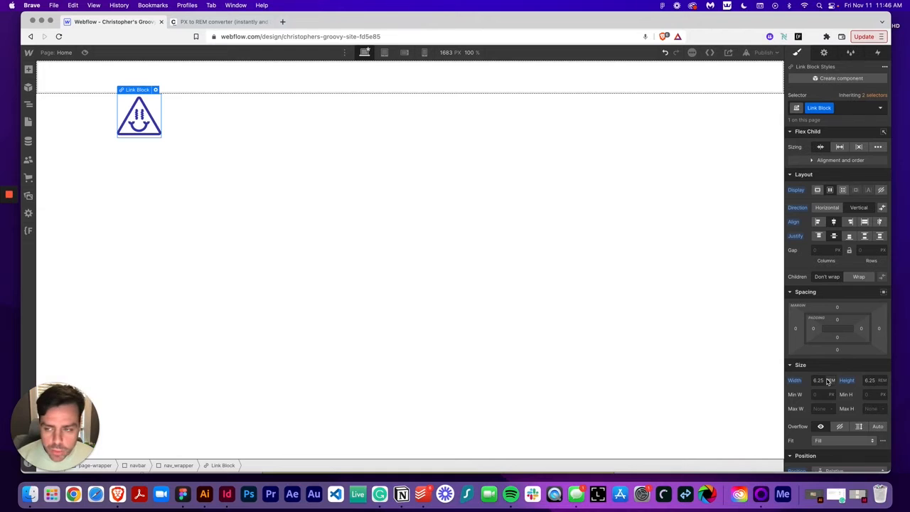
left_click(29, 104)
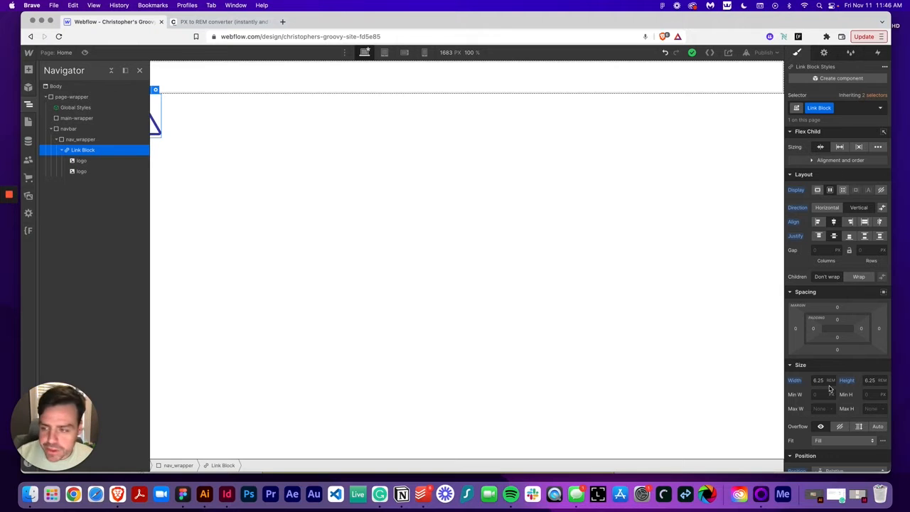
left_click(89, 171)
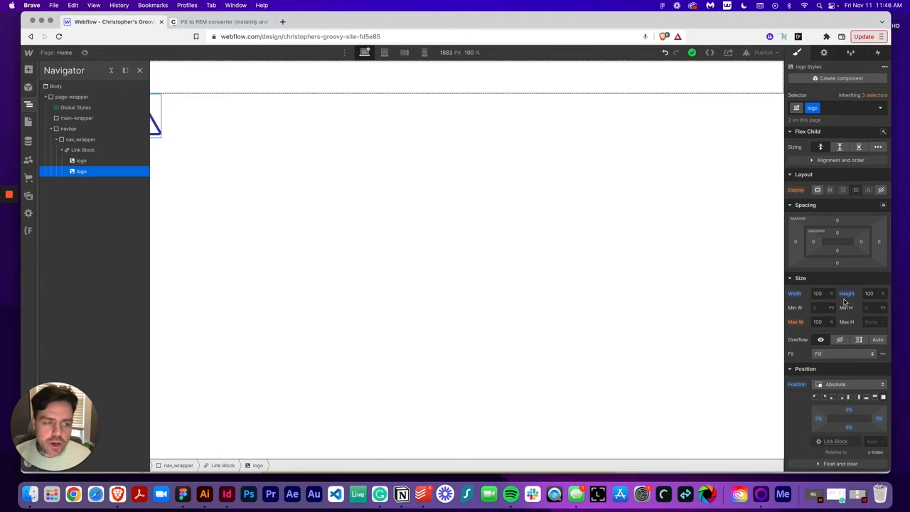
left_click(94, 150)
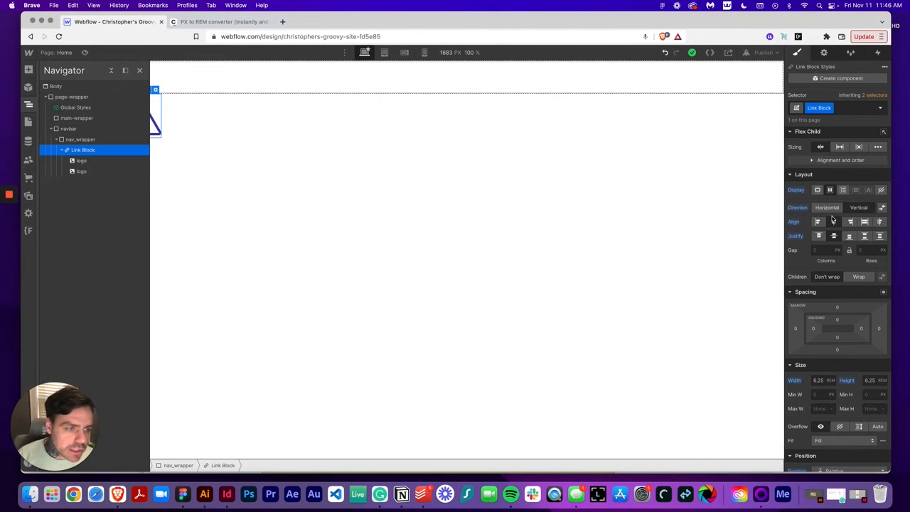
left_click(833, 108)
left_click(826, 121)
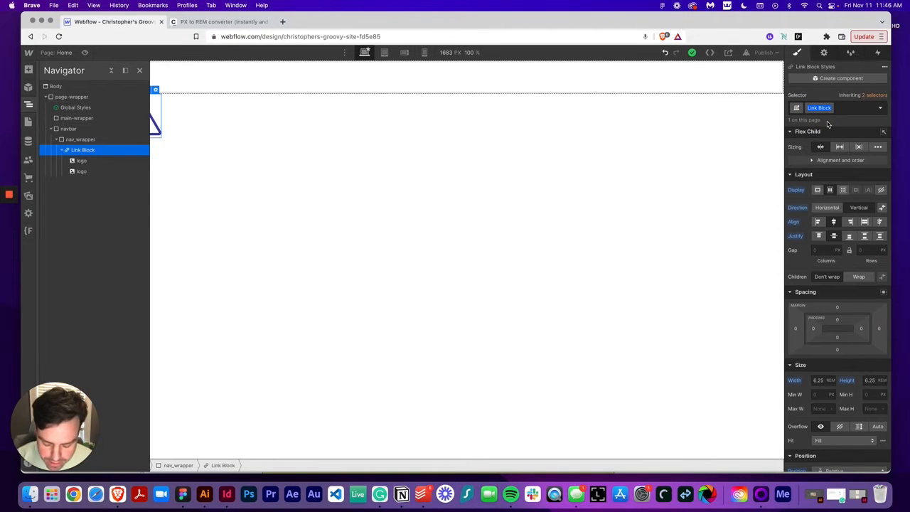
type("logo")
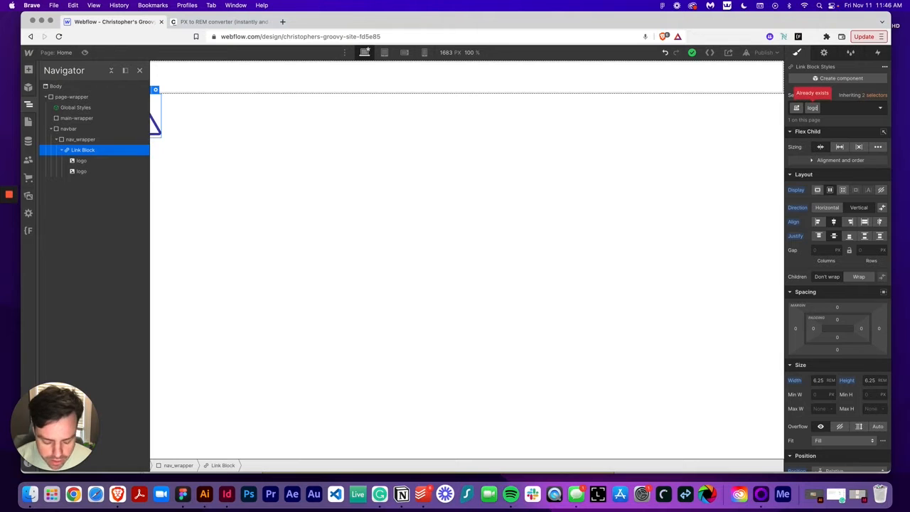
type("-")
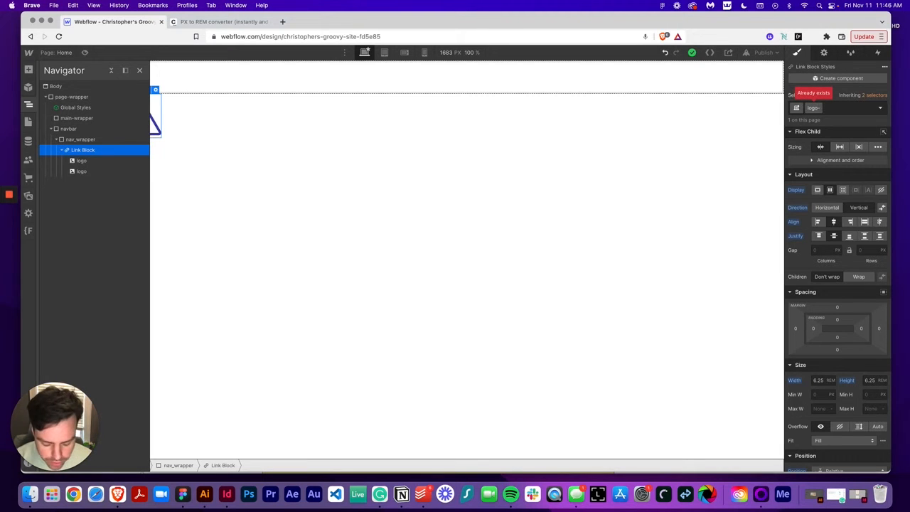
type("link")
key("Return")
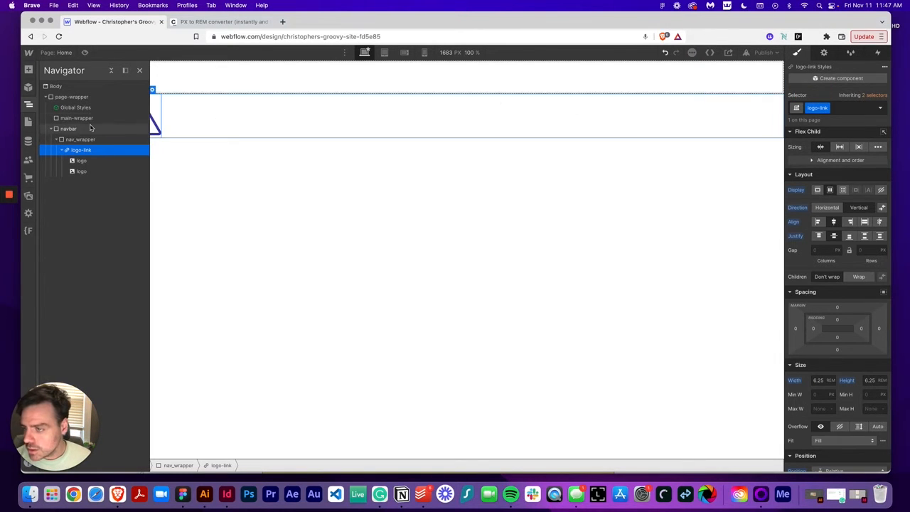
Add a div block inside nav_wrapper, next to the logo link, with the class nav-links_wrapper
left_click(81, 160)
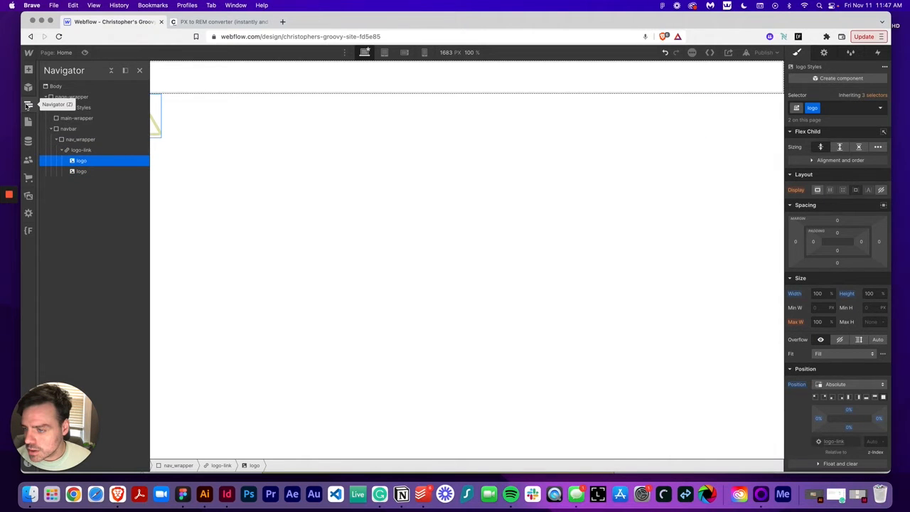
left_click(27, 104)
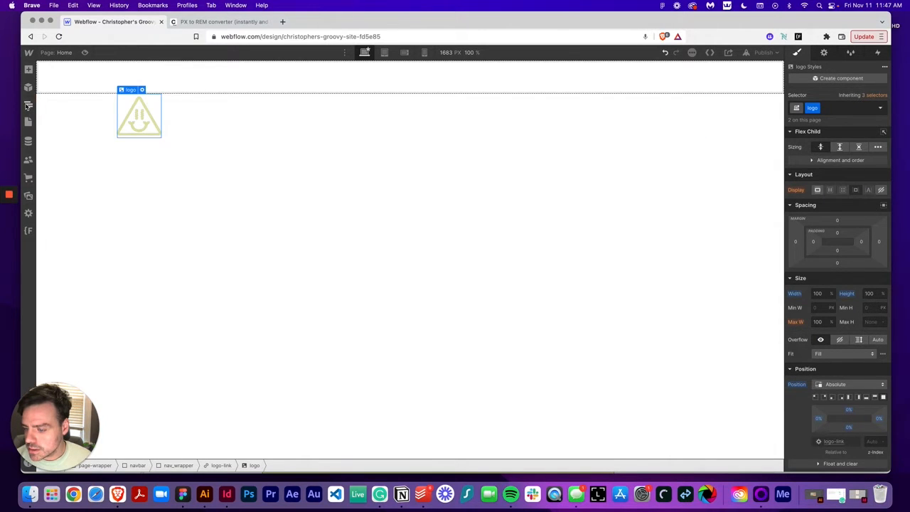
left_click(183, 494)
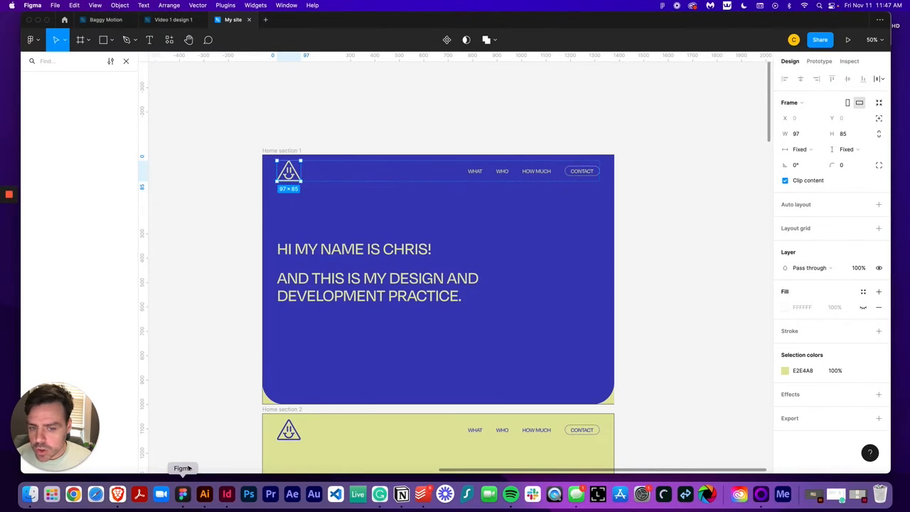
left_click(118, 494)
left_click(266, 135)
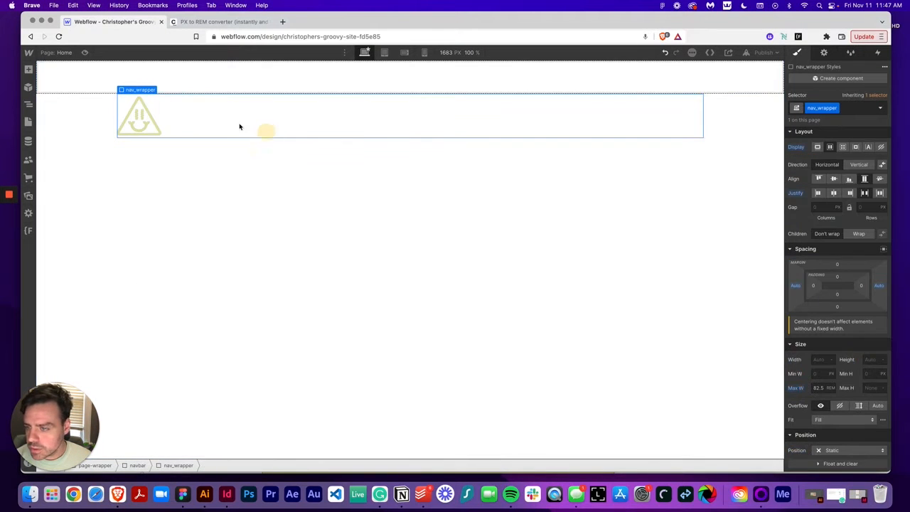
left_click(28, 69)
left_click(55, 225)
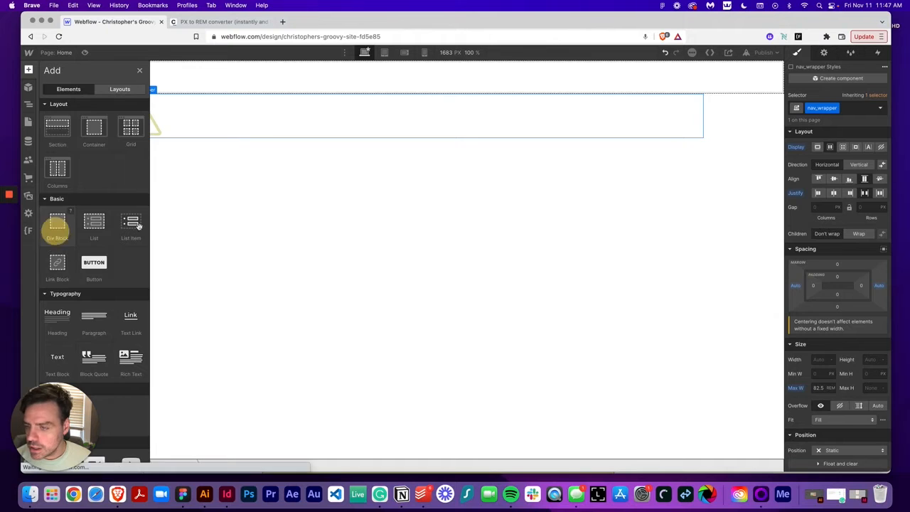
left_click(849, 105)
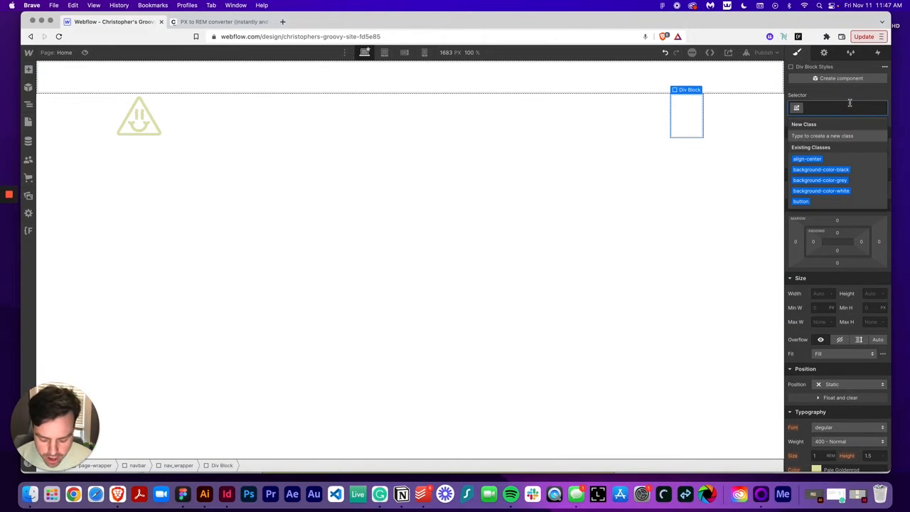
type("nav_")
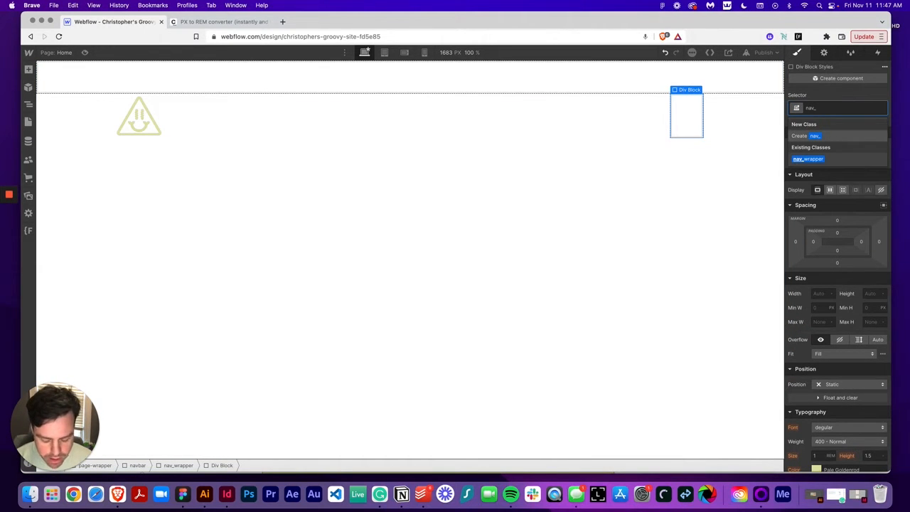
key("BackSpace")
type("-links")
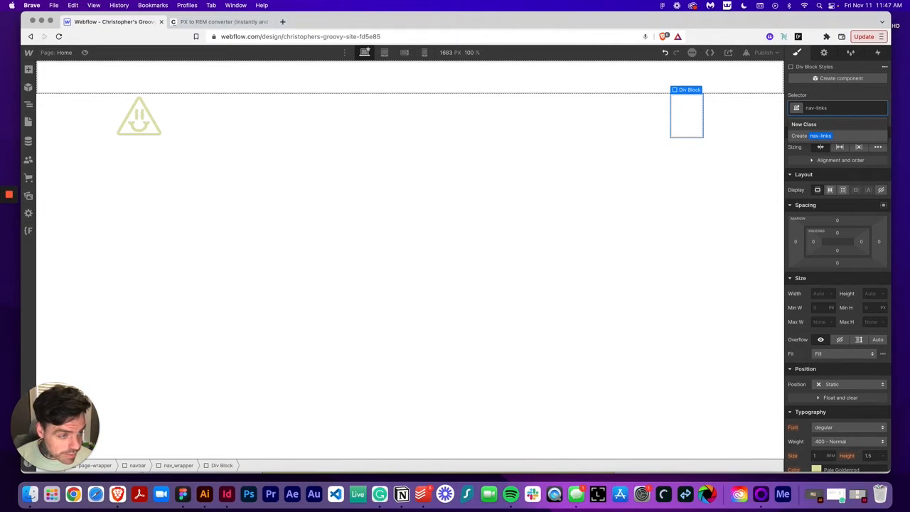
type("_wrapper")
key("Return")
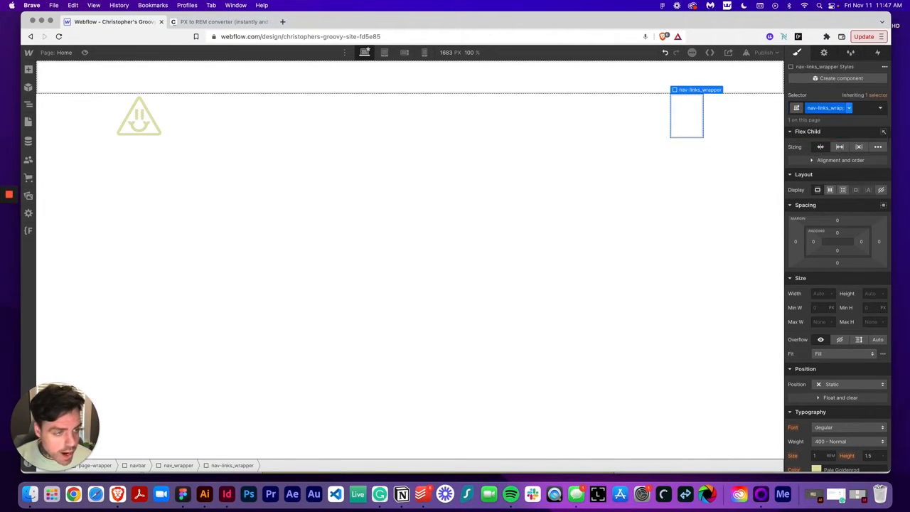
Add a text link inside nav-links_wrapper and duplicate it into three links
left_click(29, 69)
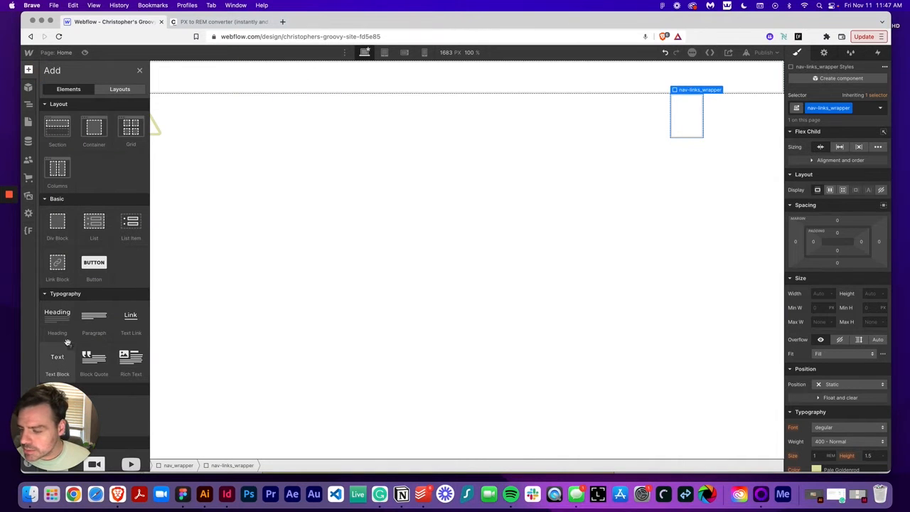
left_click(129, 321)
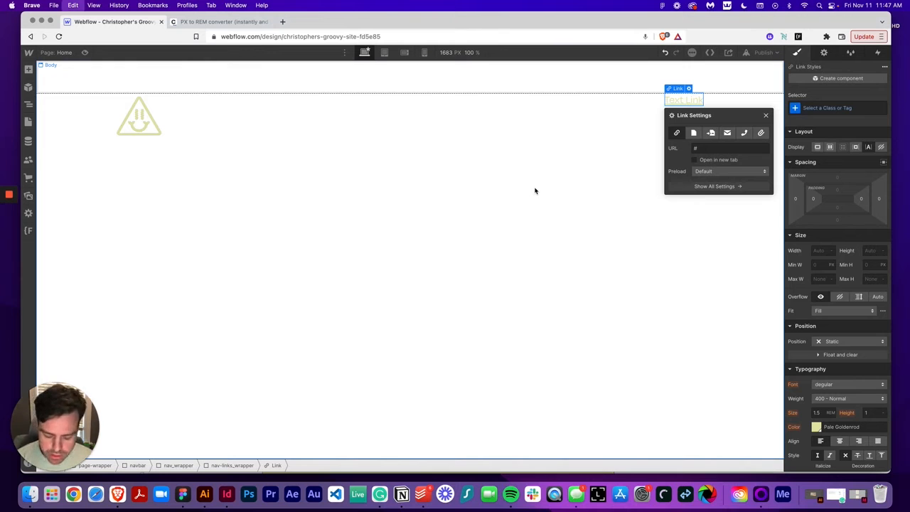
key("super+d")
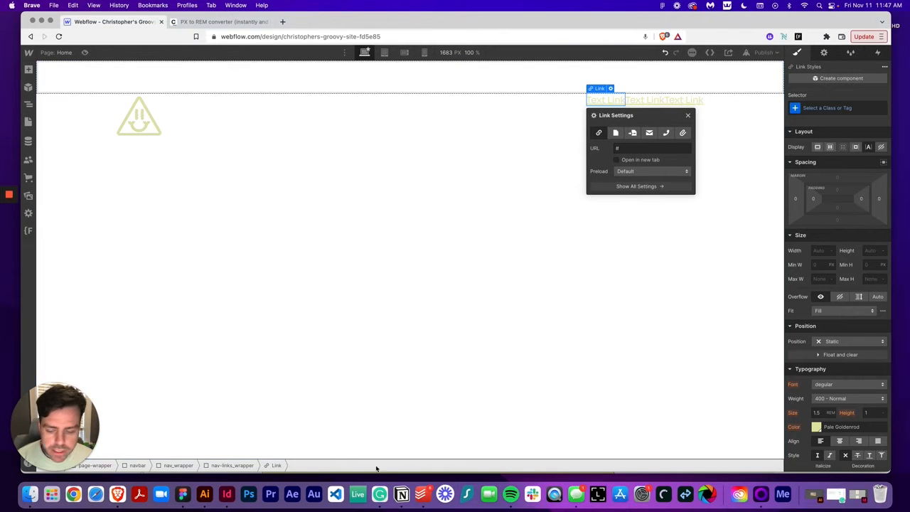
Copy the WHAT label from the Figma design and paste it as the first link's text
left_click(183, 494)
left_click(475, 171)
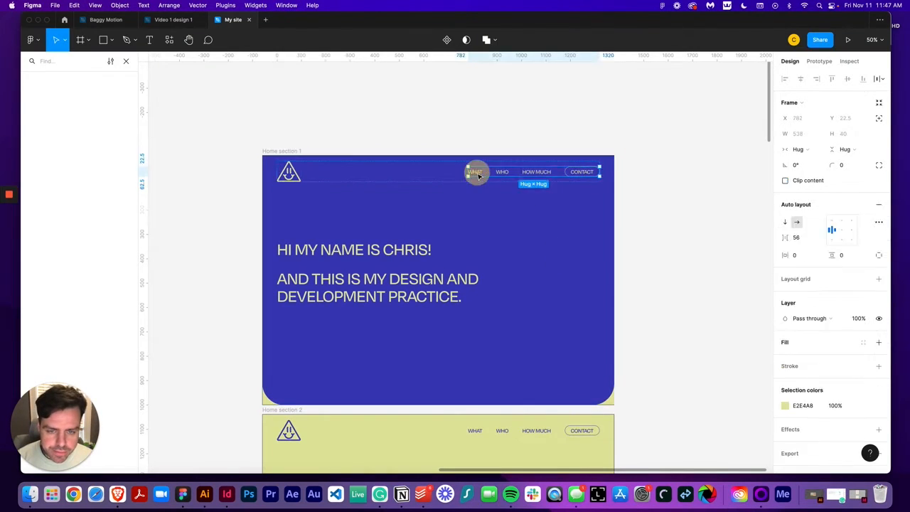
double_click(476, 170)
double_click(483, 172)
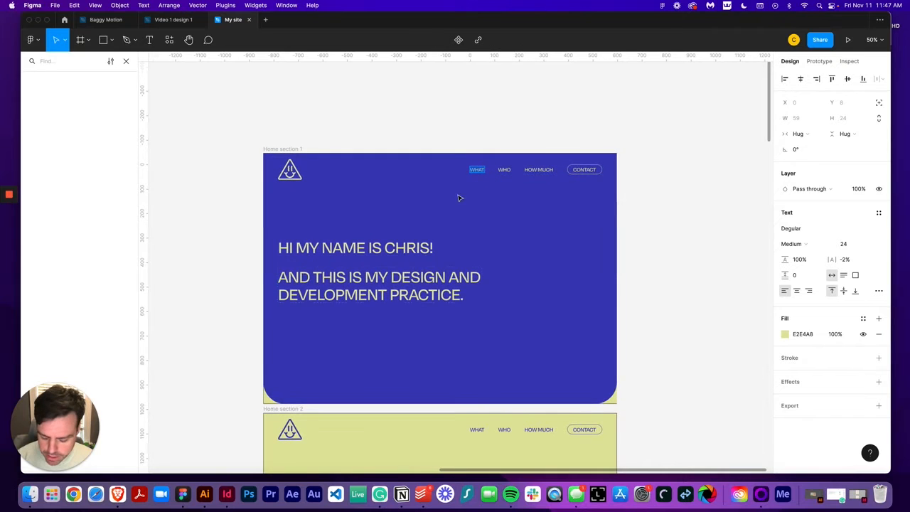
left_click(121, 505)
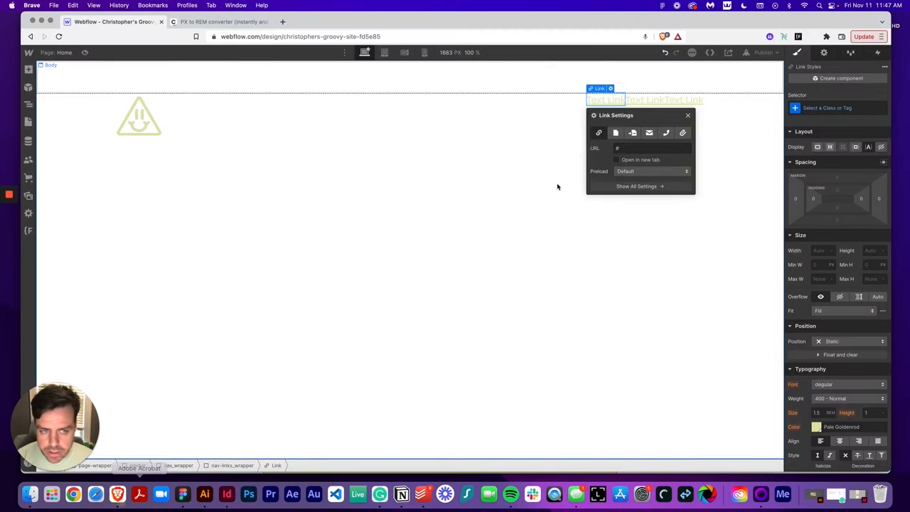
double_click(596, 105)
type("what")
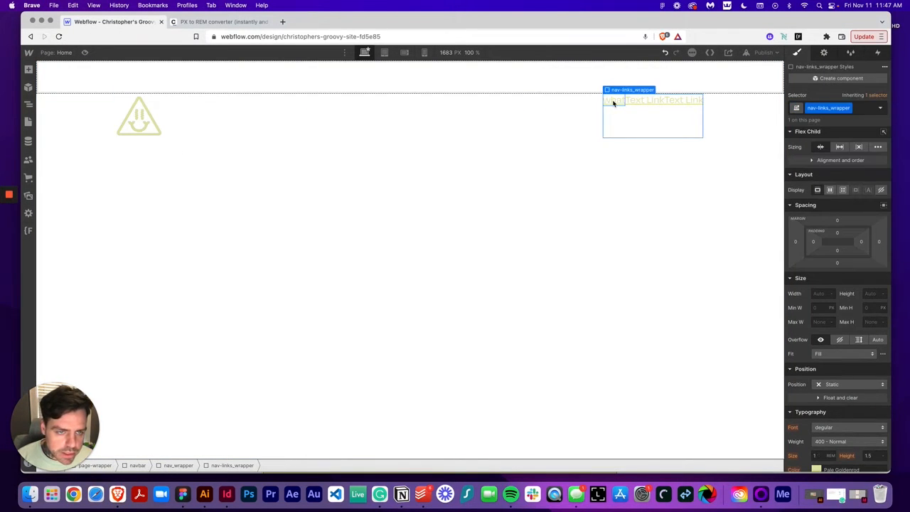
Switch the link's selector to the All Links tag and remove its text decoration
left_click(613, 102)
left_click(865, 107)
left_click(813, 162)
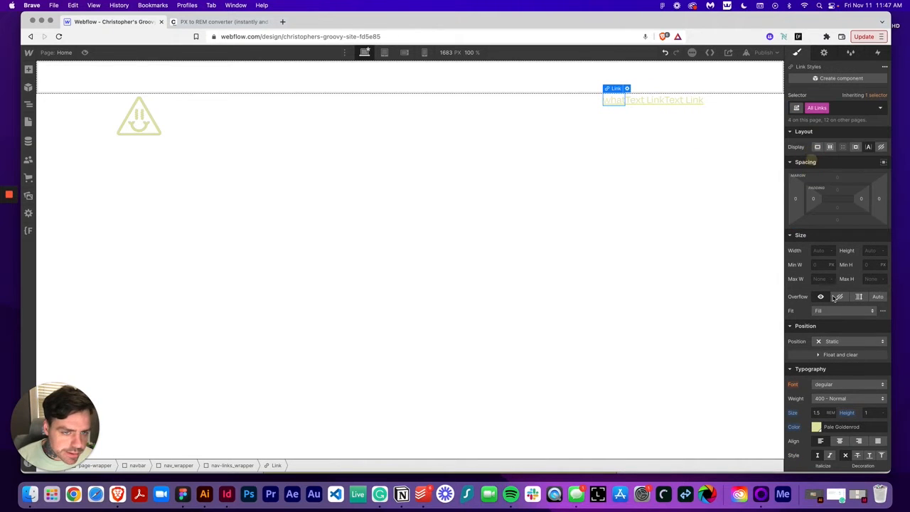
left_click(857, 457)
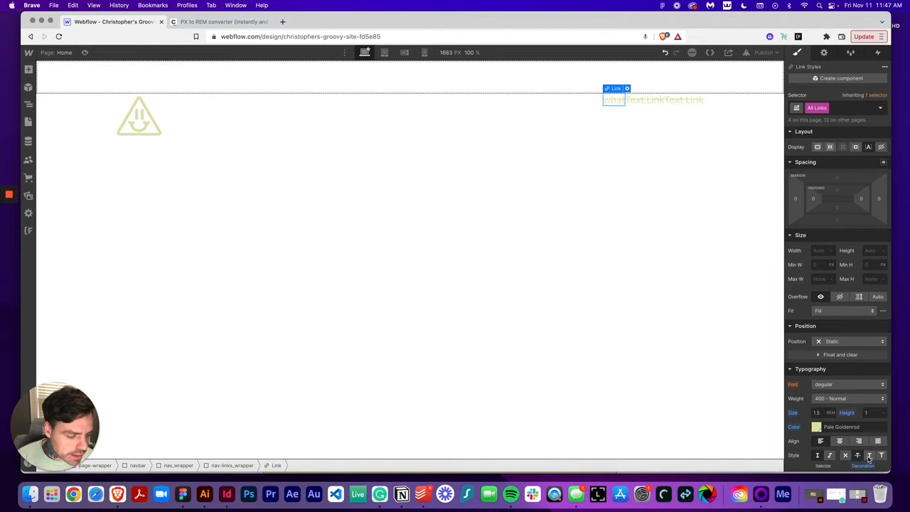
left_click(868, 457)
left_click(845, 457)
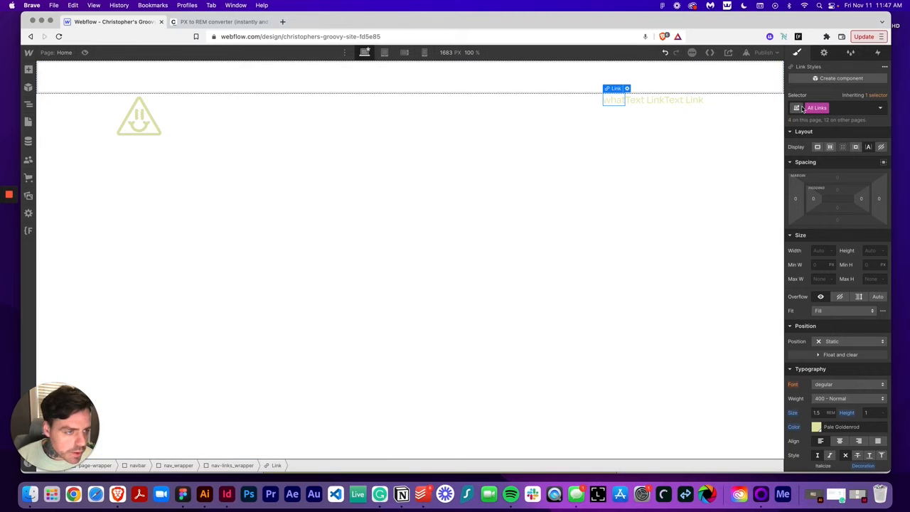
Set the All Links tag's capitalization to uppercase
left_click(641, 99)
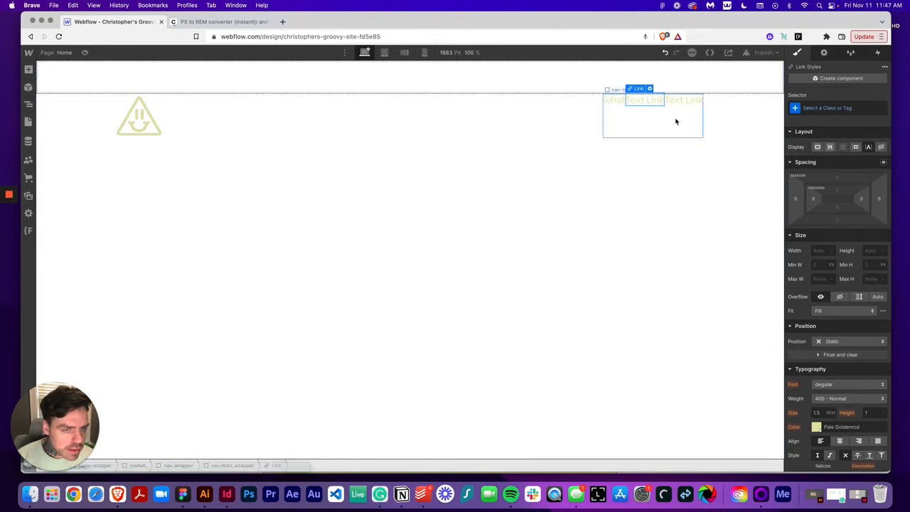
left_click(609, 99)
left_click(846, 106)
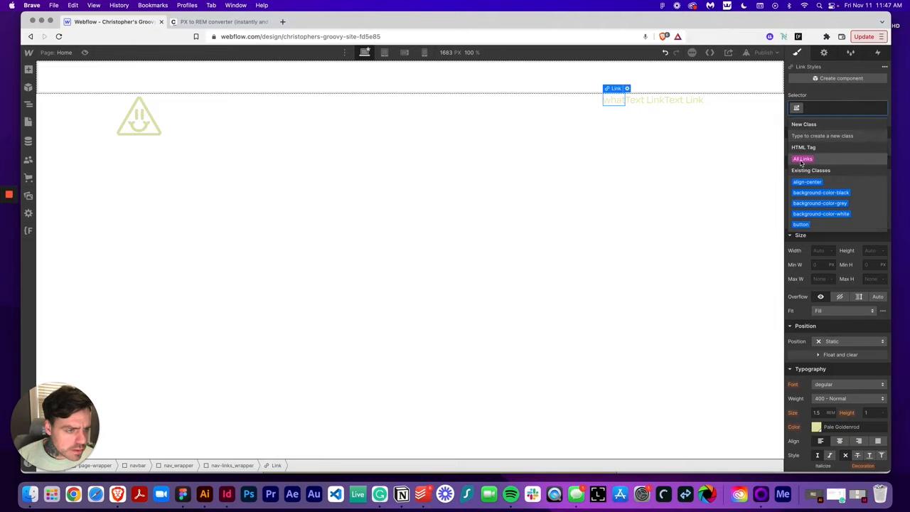
left_click(802, 159)
scroll(836, 369, "down", 2)
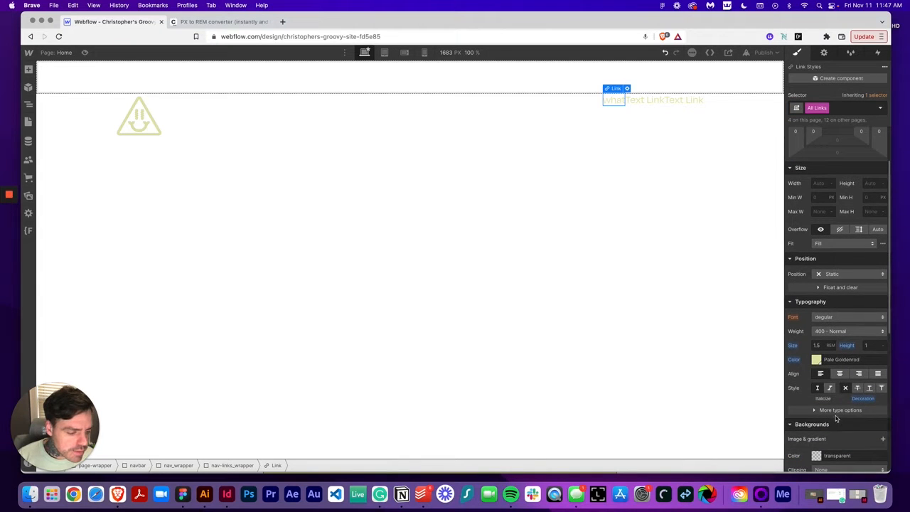
left_click(826, 411)
scroll(826, 415, "down", 2)
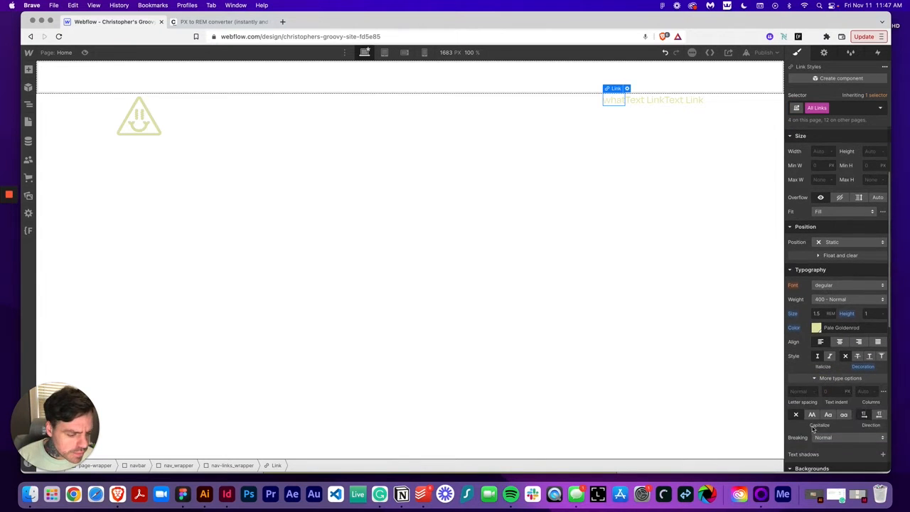
left_click(811, 415)
scroll(825, 267, "up", 3)
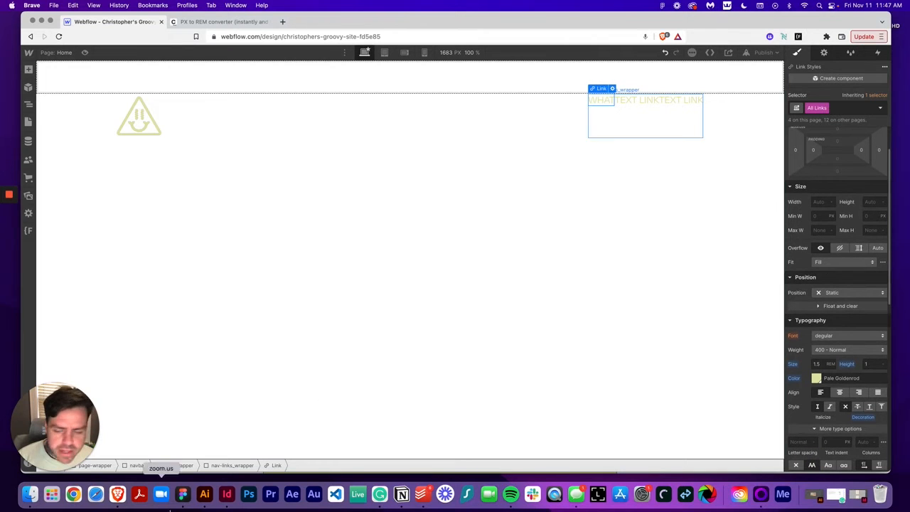
Copy the WHO label from the Figma design and paste it as the second link's text
left_click(183, 493)
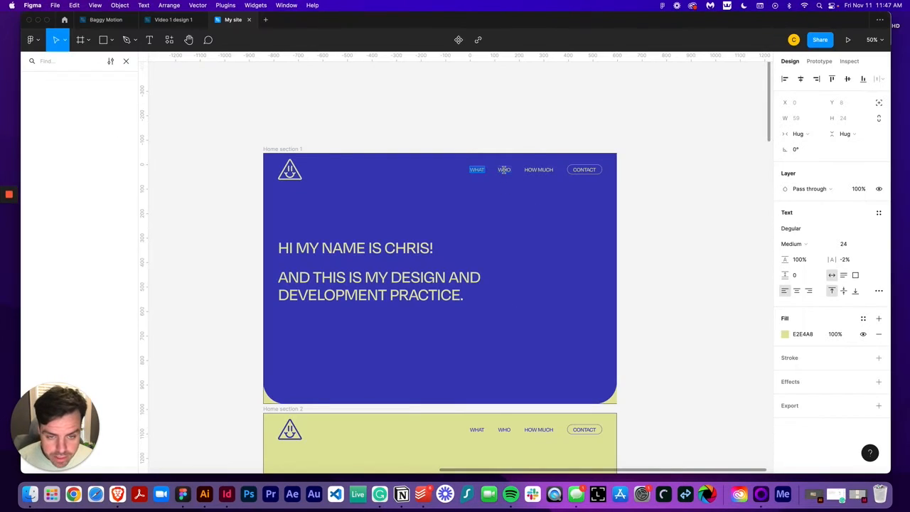
left_click(504, 169)
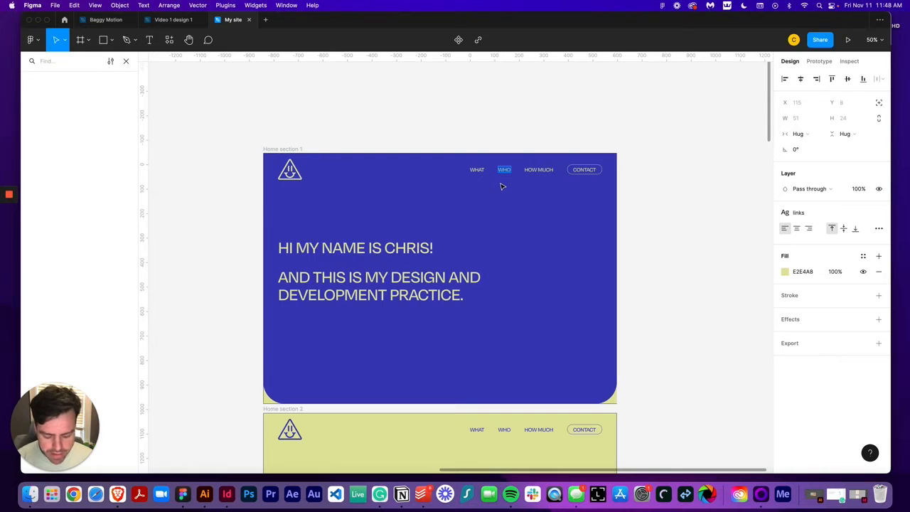
key("shift+0")
scroll(500, 186, "up", 2)
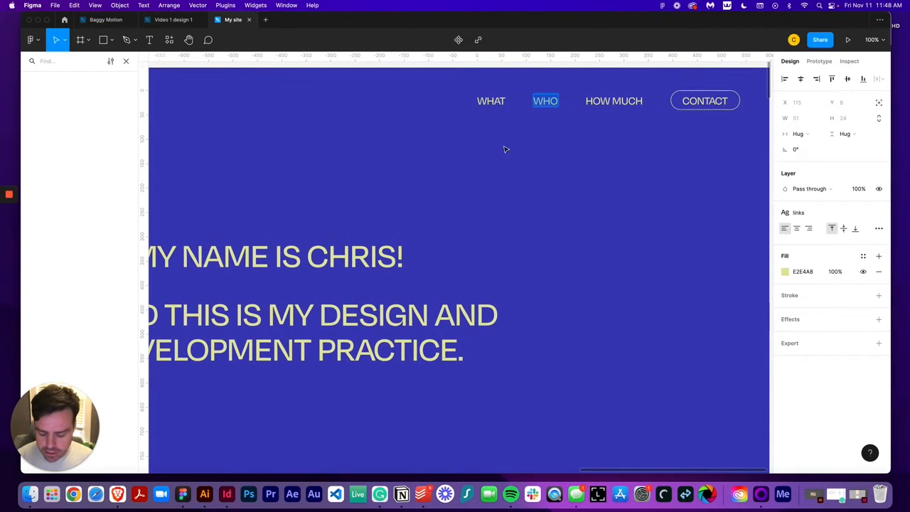
left_click(118, 493)
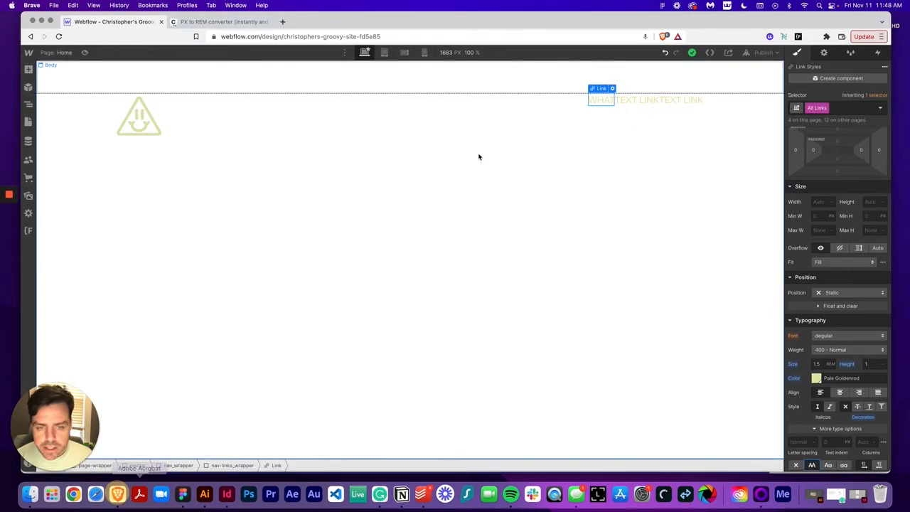
double_click(624, 100)
type("WHO")
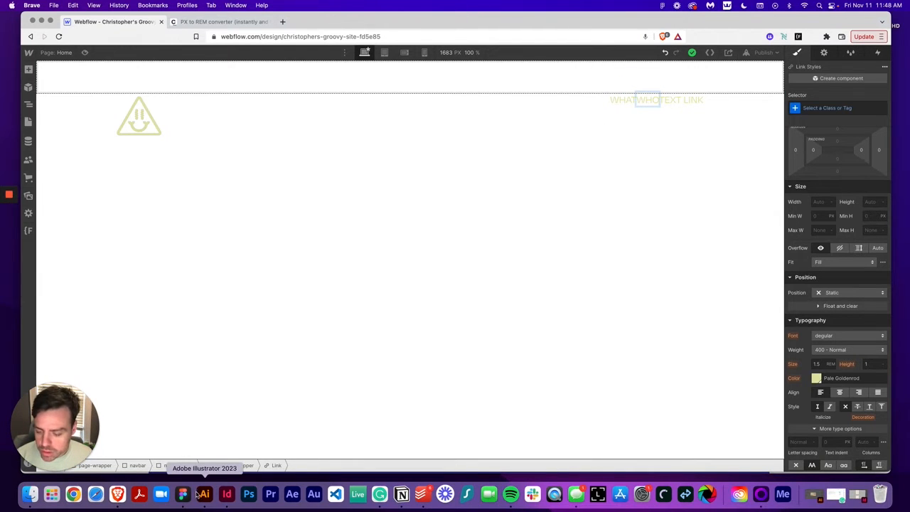
Copy the HOW MUCH label from the Figma design and paste it as the third link's text
left_click(182, 494)
left_click(616, 101)
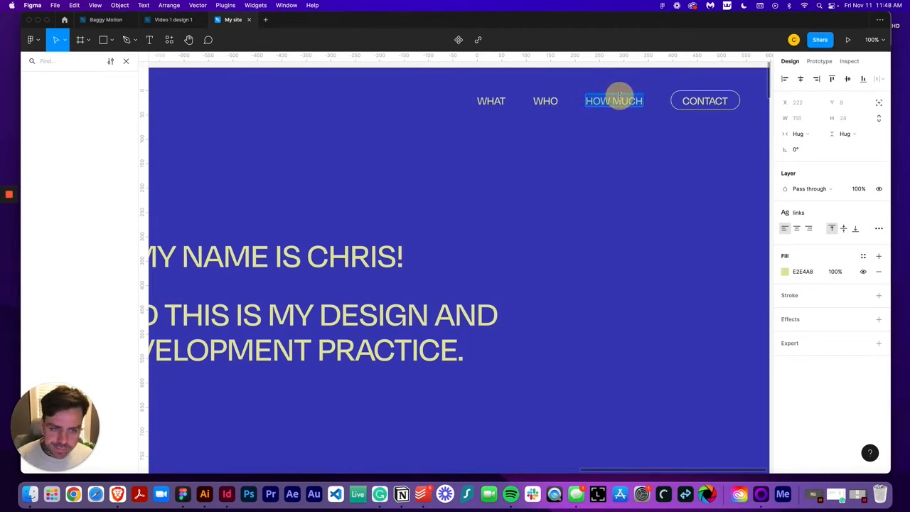
left_click(117, 493)
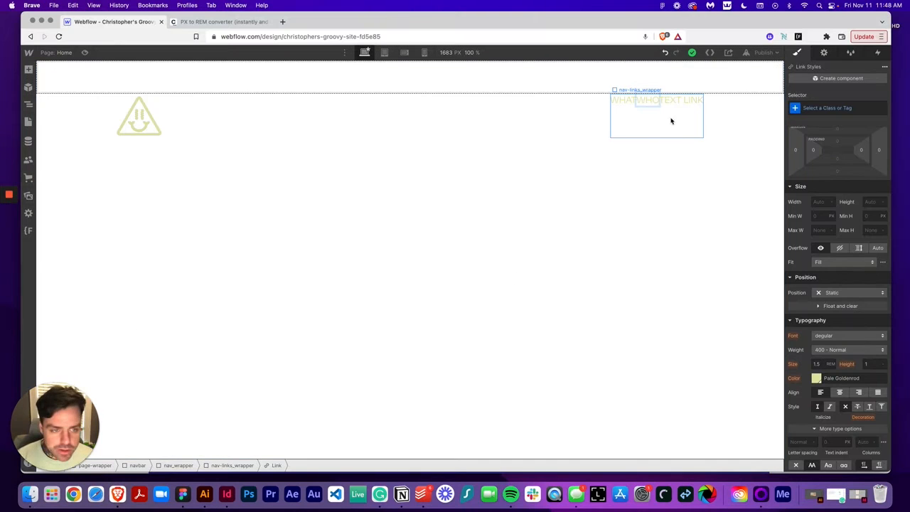
double_click(676, 101)
type("HOW MUCH")
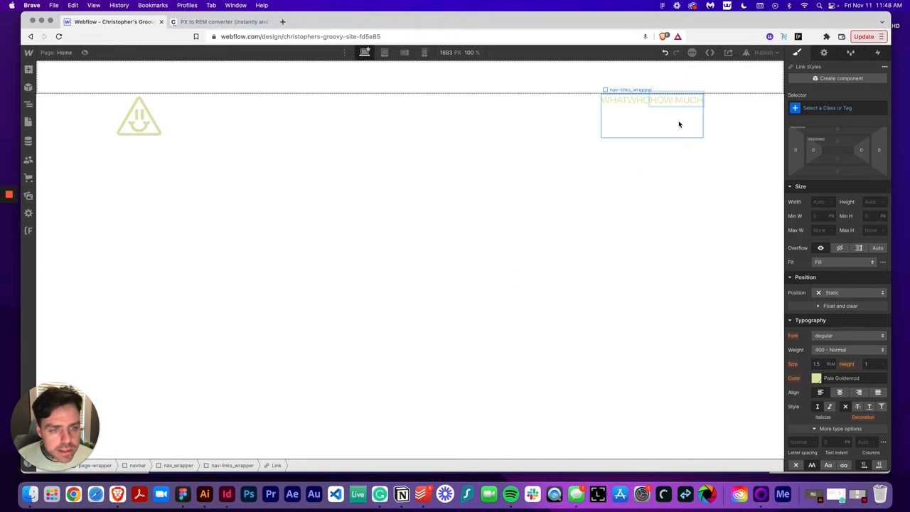
Add a button inside nav-links_wrapper and apply the existing button class to it
left_click(679, 124)
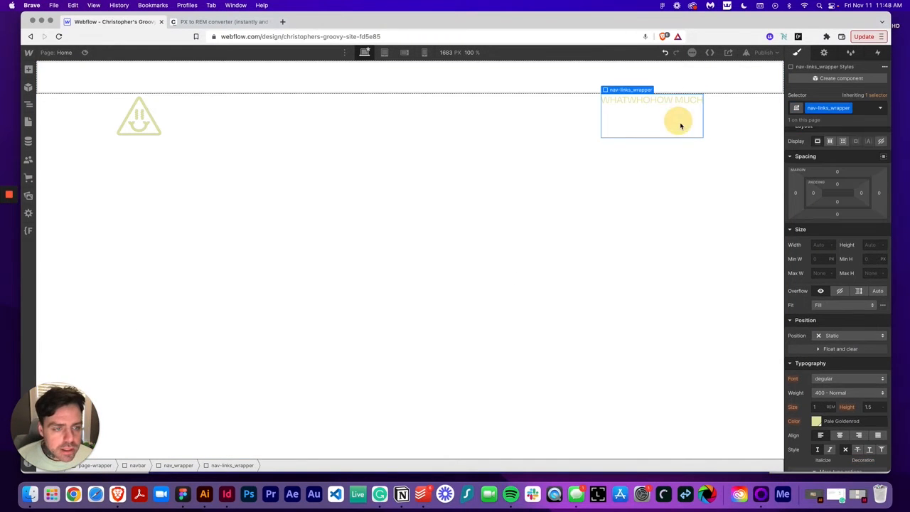
left_click(30, 69)
left_click(94, 266)
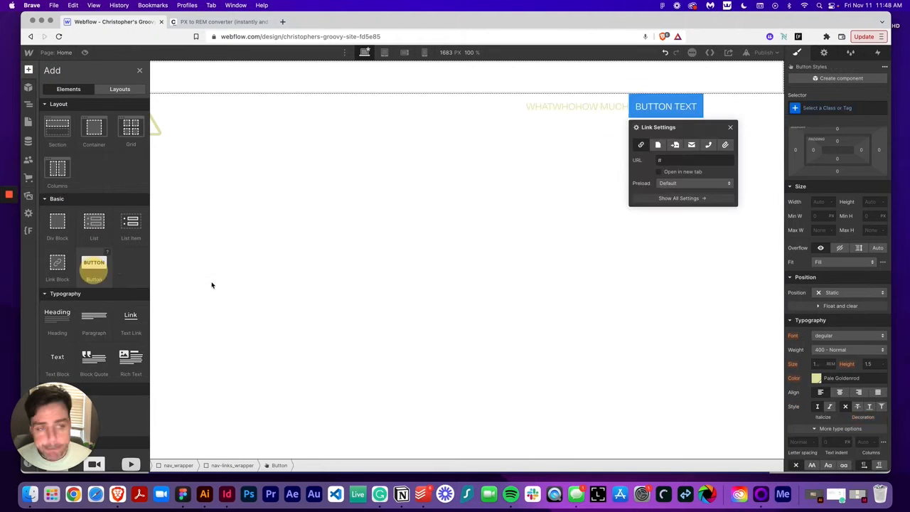
left_click(826, 108)
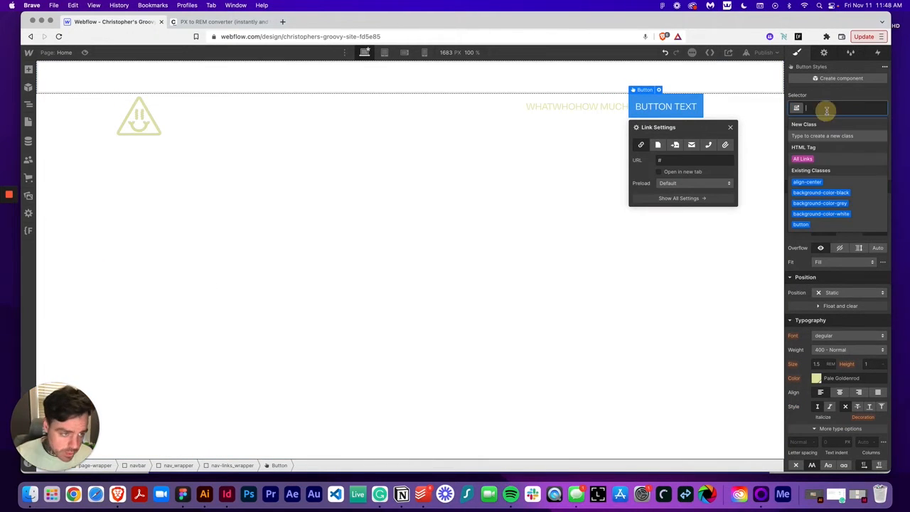
type("button")
key("Return")
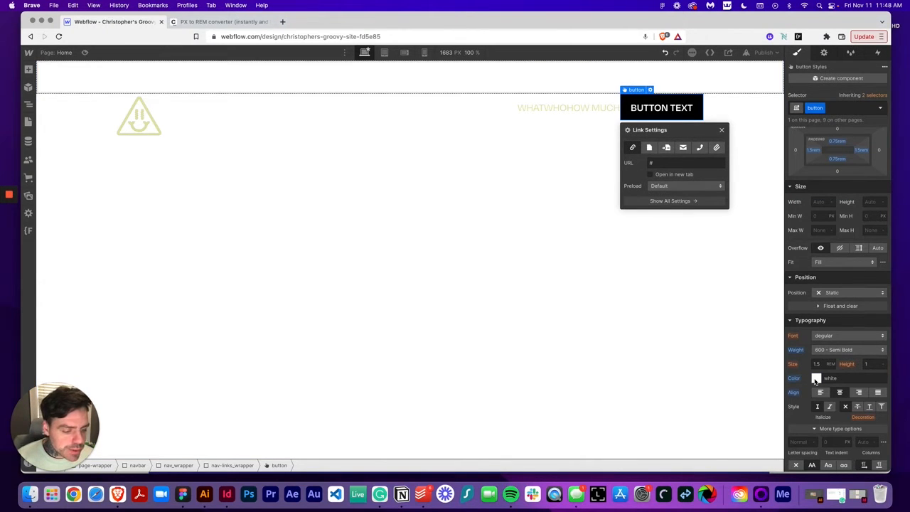
Check the CONTACT button in the Figma design and set the Webflow button's text to CONTACT
left_click(183, 494)
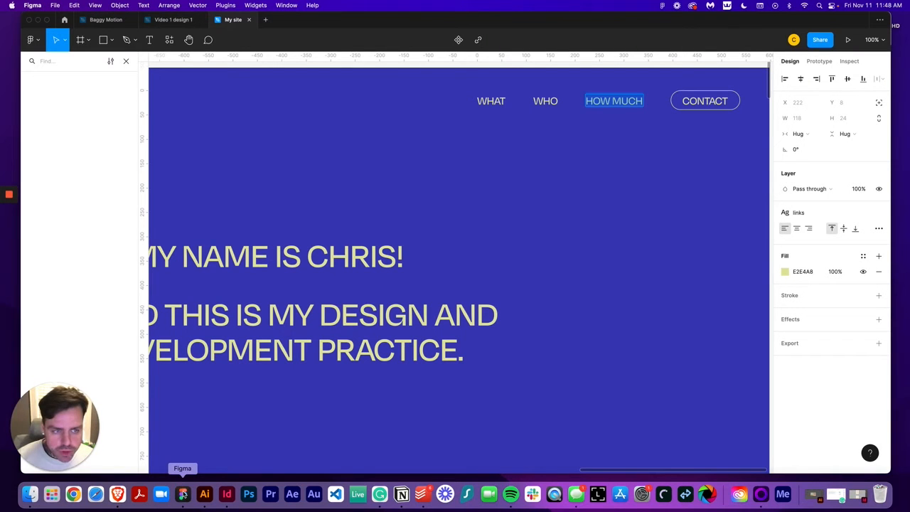
left_click(701, 98)
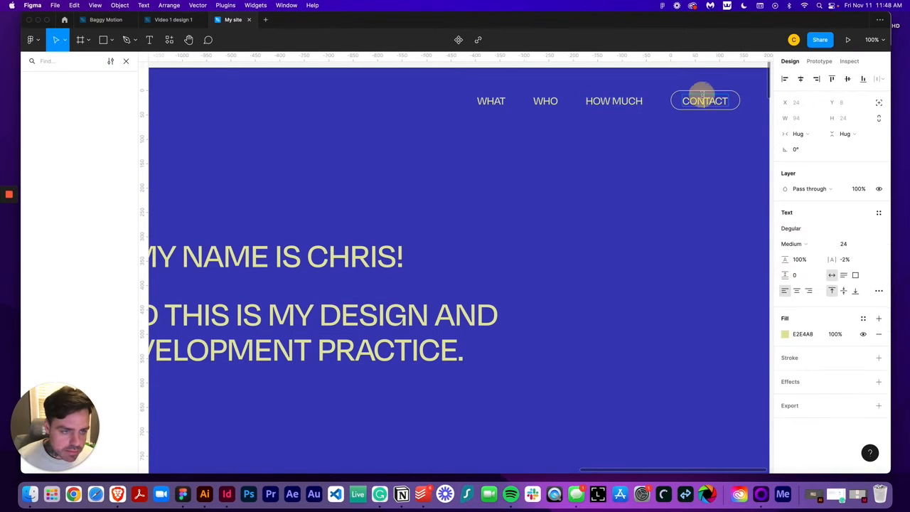
left_click(118, 493)
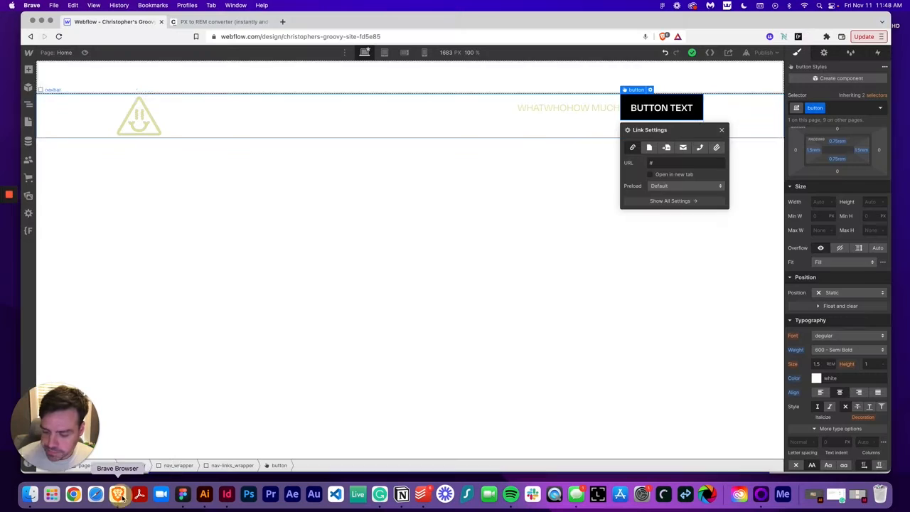
double_click(687, 111)
type("CONTACT")
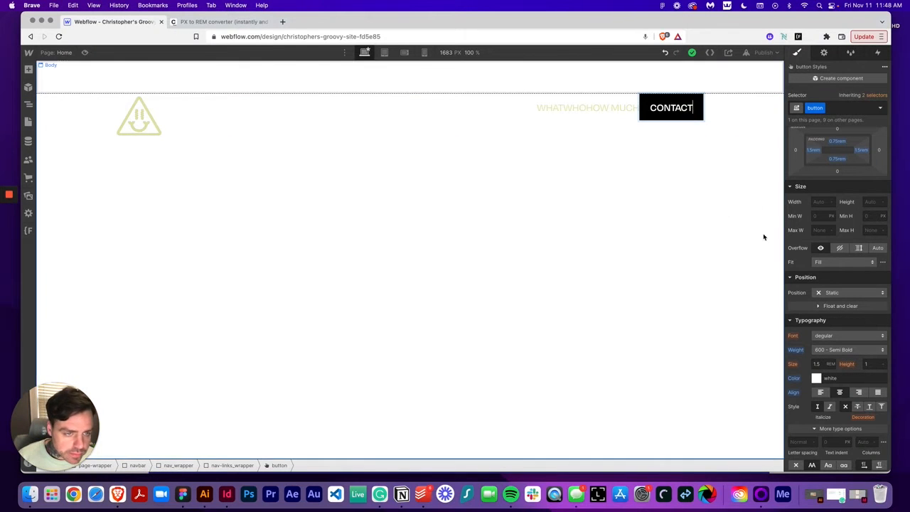
Set the button class's text colour to Pale Goldenrod
left_click(816, 378)
left_click(805, 361)
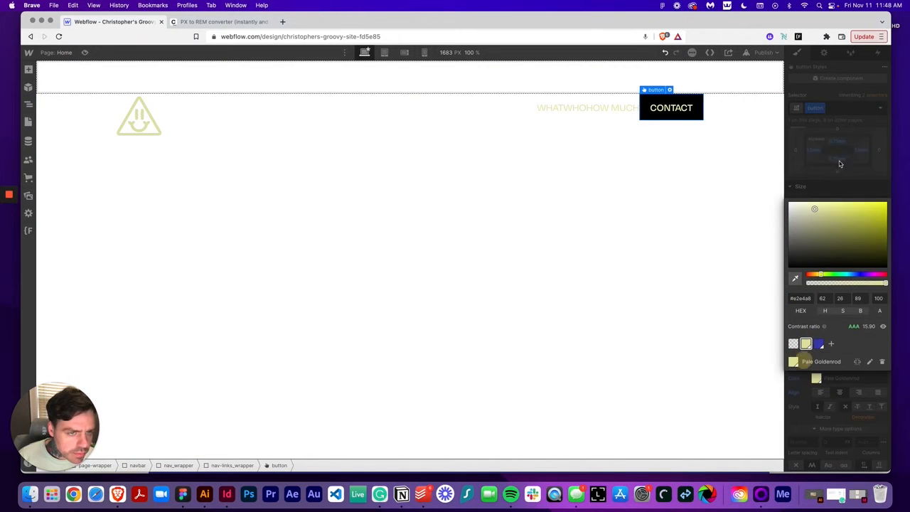
left_click(816, 378)
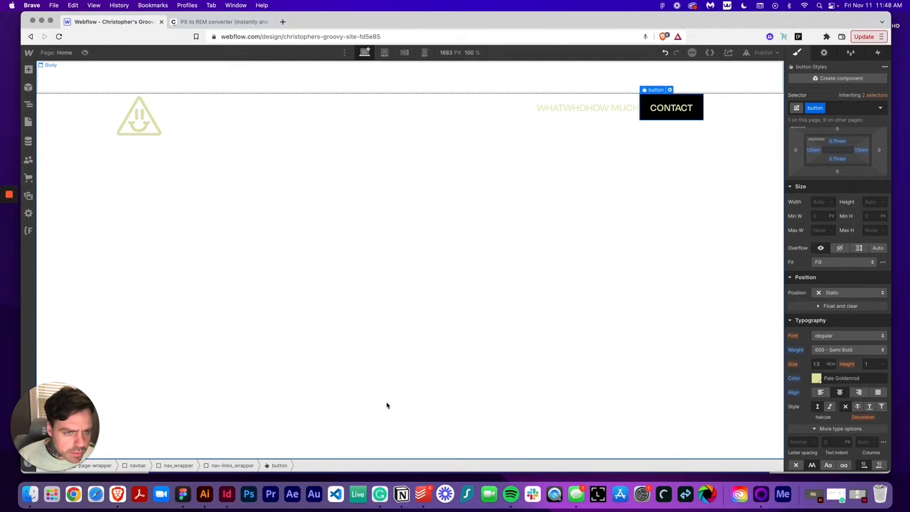
Set the button class's background colour to transparent
left_click(185, 499)
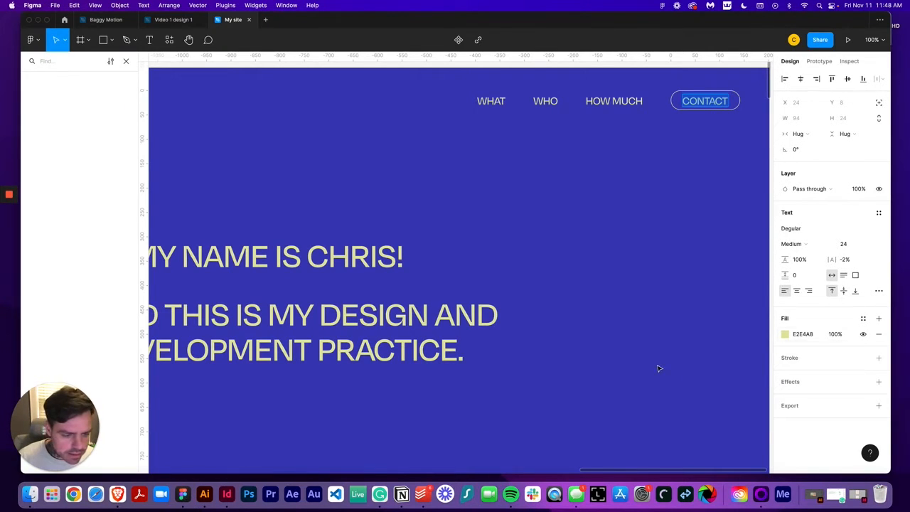
left_click(118, 498)
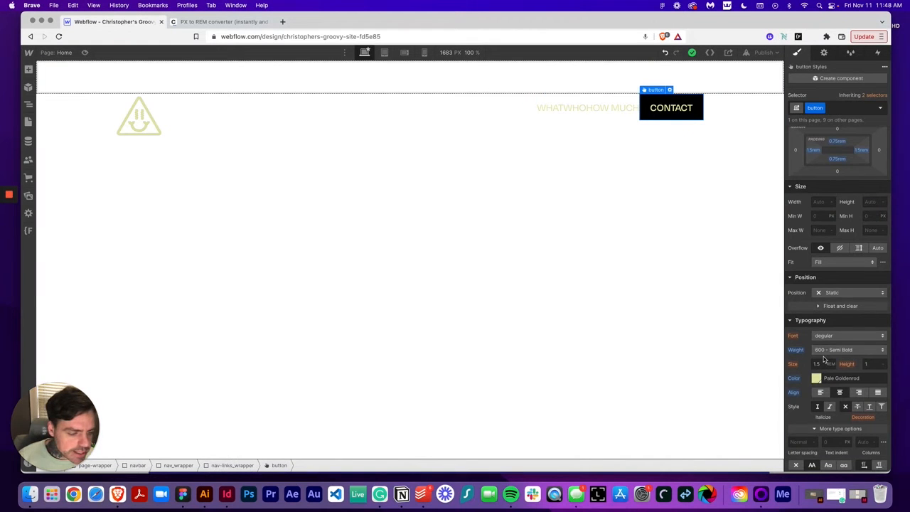
scroll(821, 316, "down", 3)
scroll(821, 316, "down", 6)
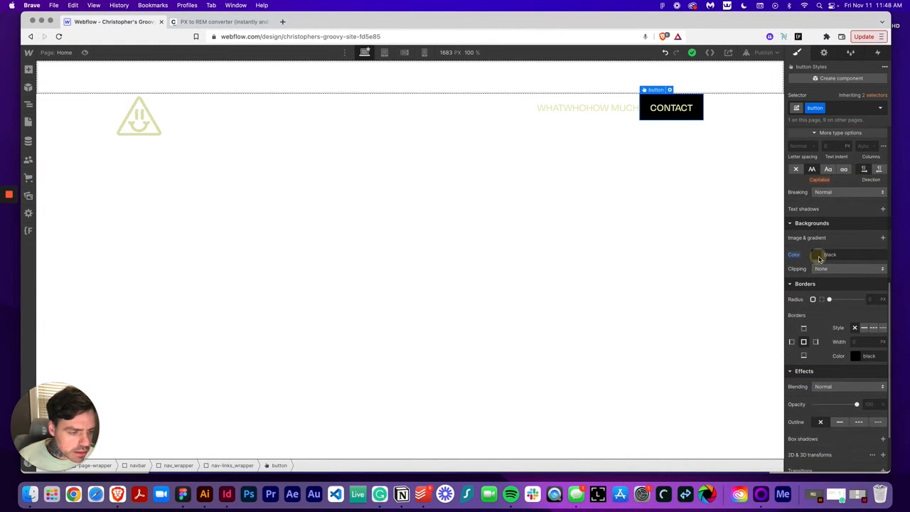
left_click(816, 254)
left_click(794, 392)
left_click(835, 225)
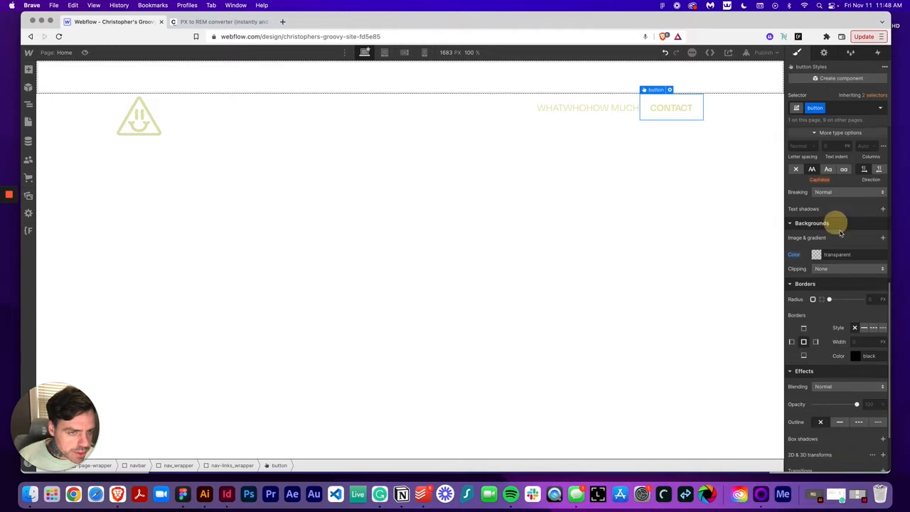
Give the button a solid 1 px Pale Goldenrod border
scroll(846, 281, "down", 2)
left_click(854, 281)
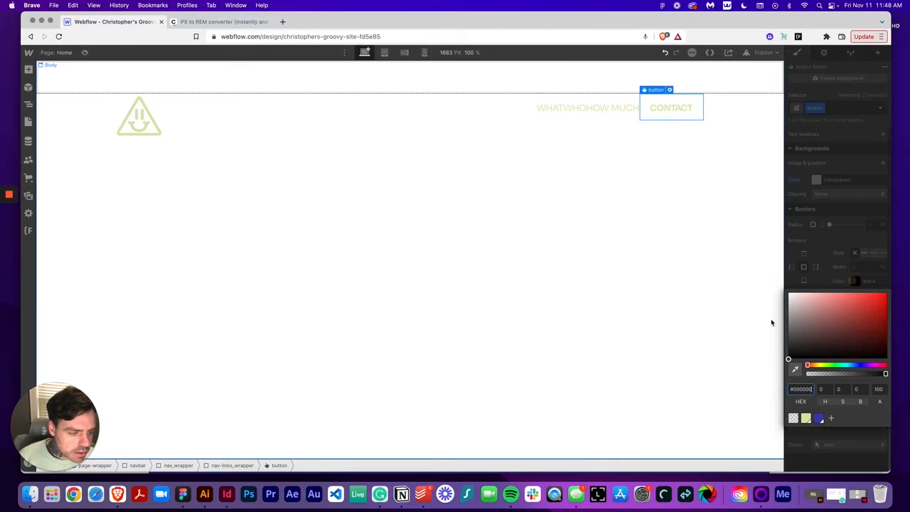
left_click(805, 418)
left_click(840, 258)
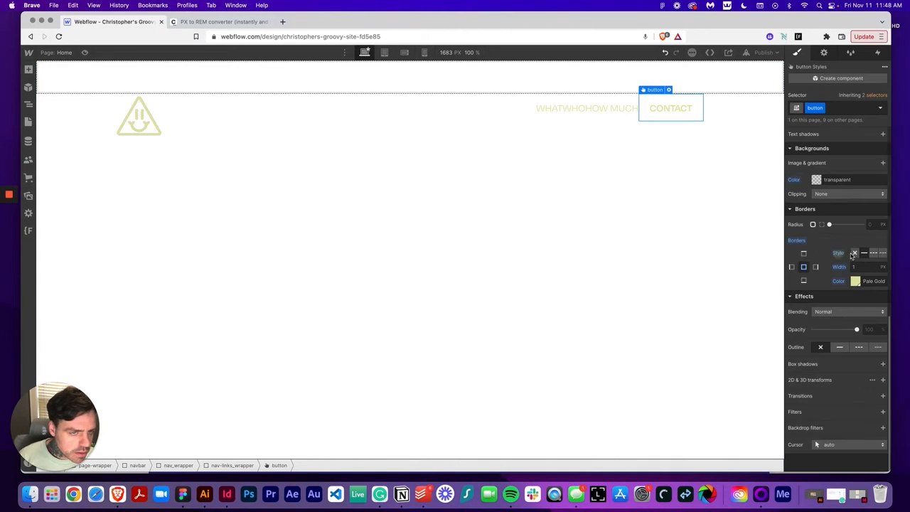
Check the Figma button's corner radius and convert 64 px to rem in the PX to REM converter
left_click(184, 498)
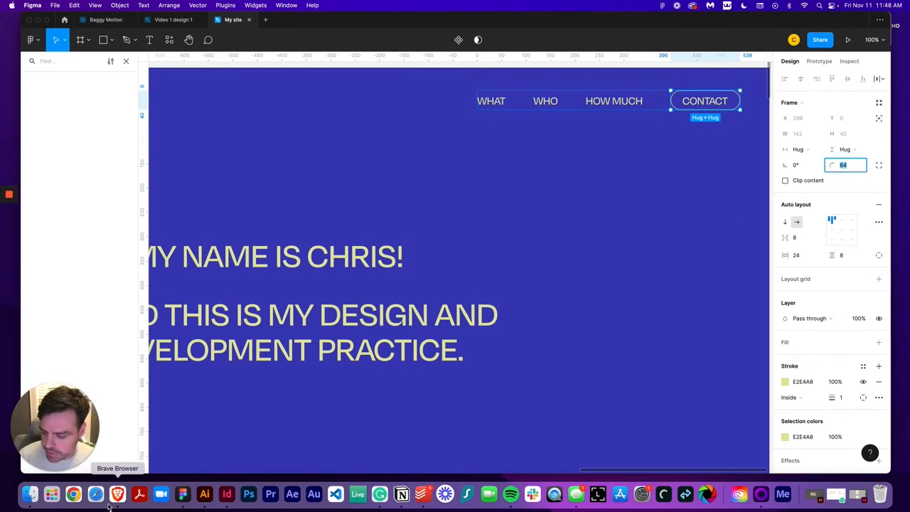
left_click(117, 494)
left_click(213, 21)
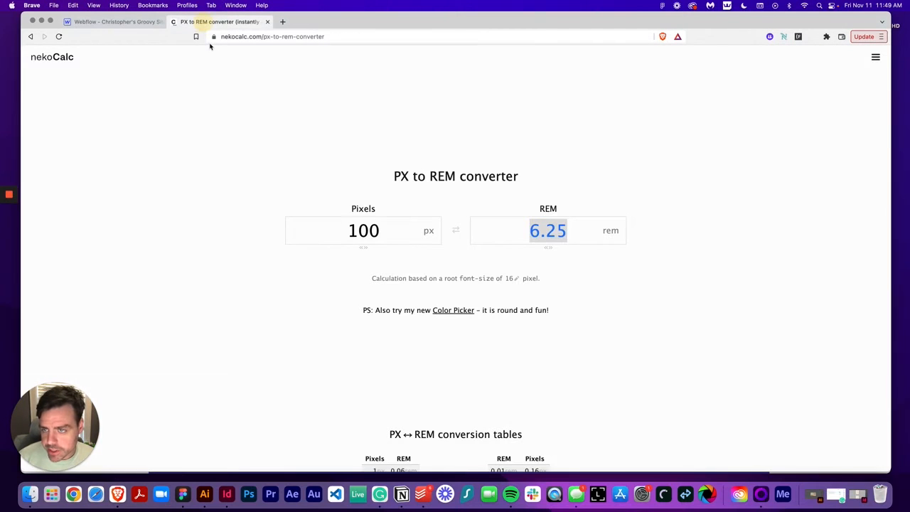
double_click(342, 222)
type("64")
left_click(561, 231)
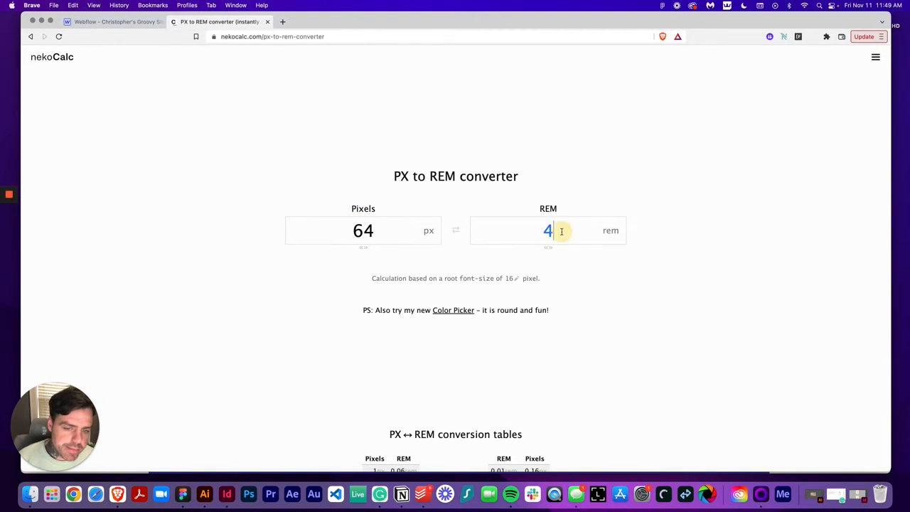
double_click(561, 231)
left_click(123, 23)
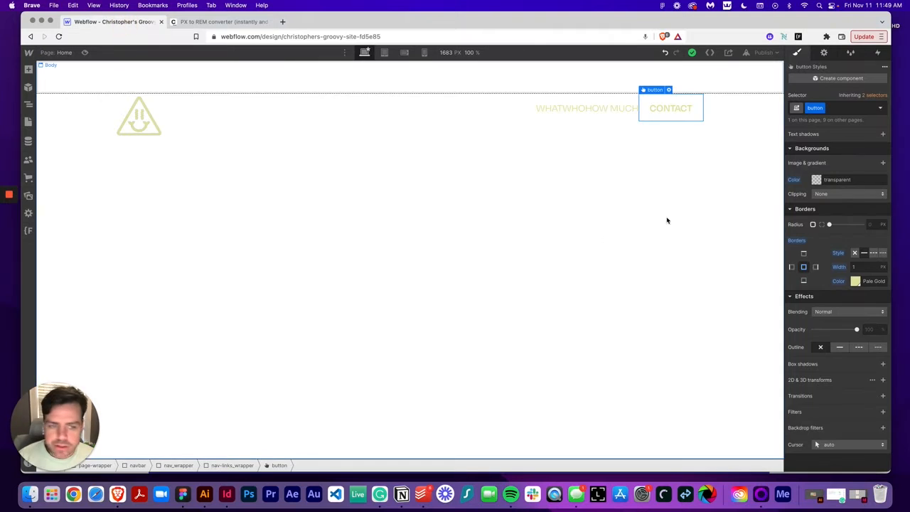
Set the button class's border radius to 4 rem
scroll(829, 254, "up", 8)
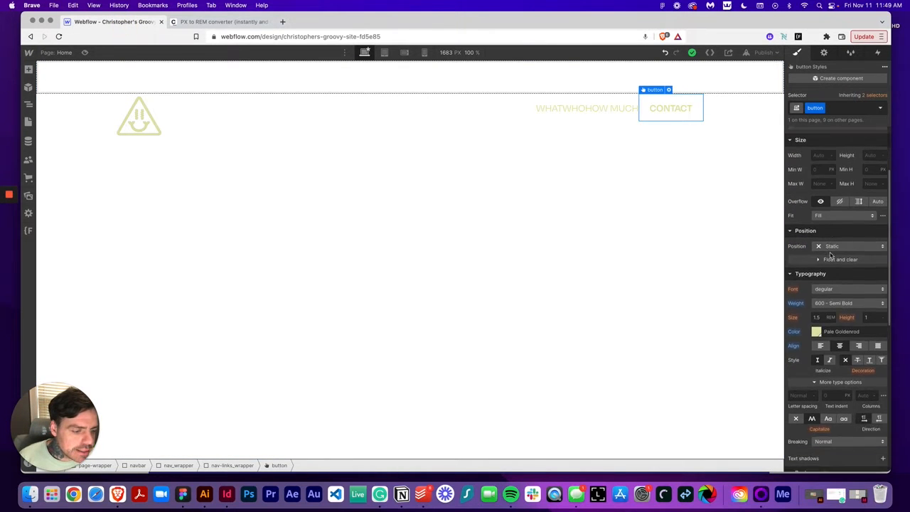
scroll(830, 254, "down", 8)
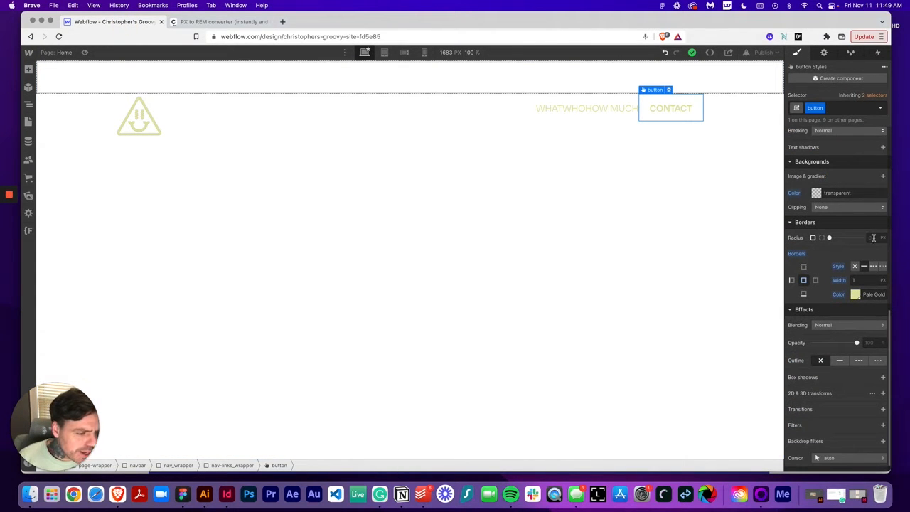
left_click(874, 238)
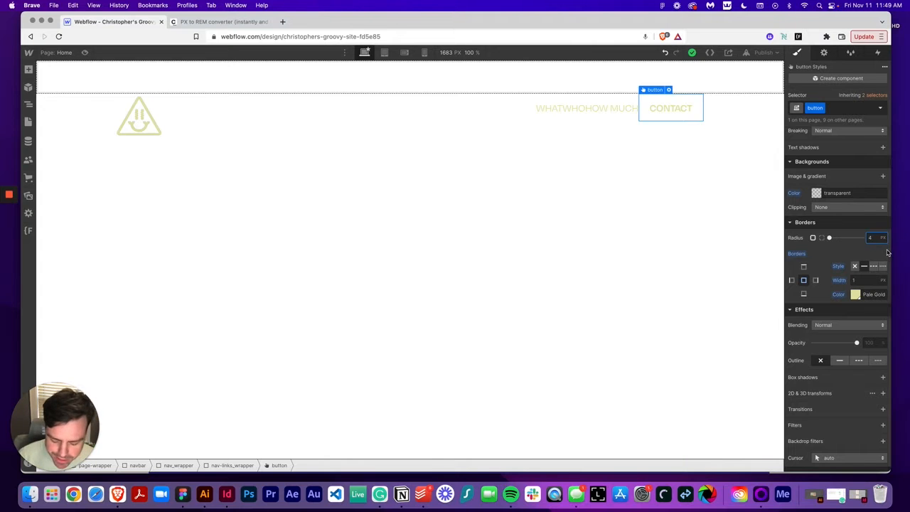
type("rem")
key("Return")
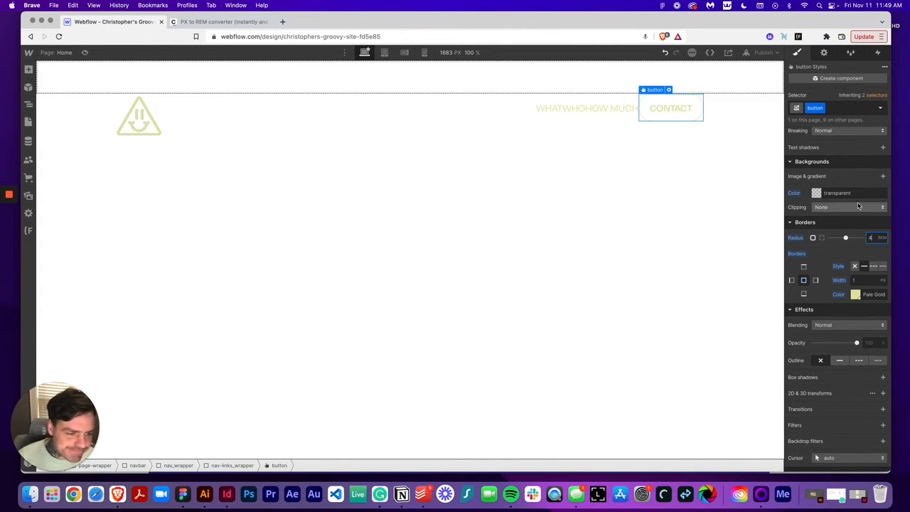
Set the button class's top and bottom padding to 0.5 rem
scroll(858, 211, "up", 3)
scroll(858, 211, "up", 5)
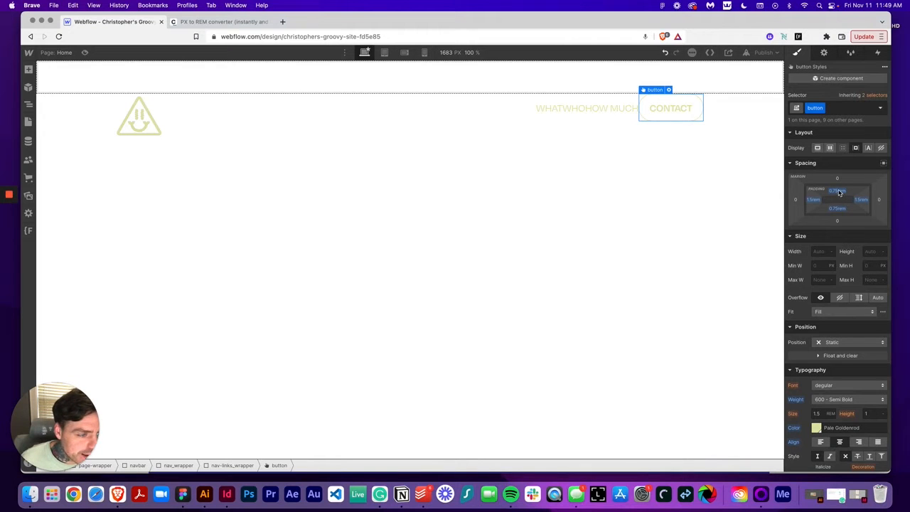
left_click(839, 192)
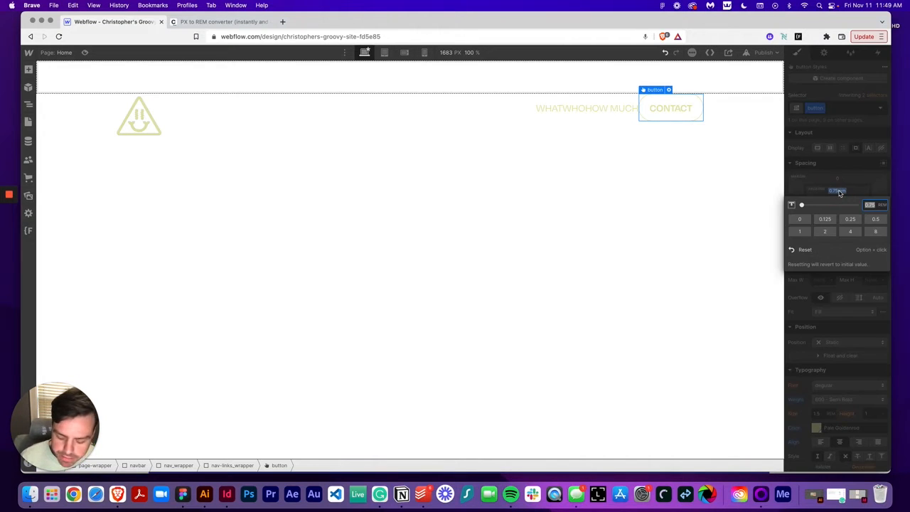
left_click(839, 184)
left_click(843, 210)
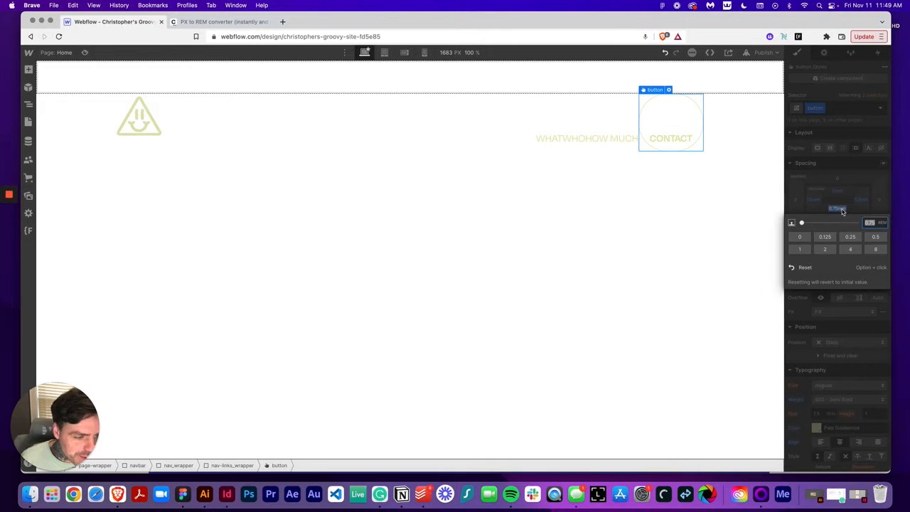
type("5")
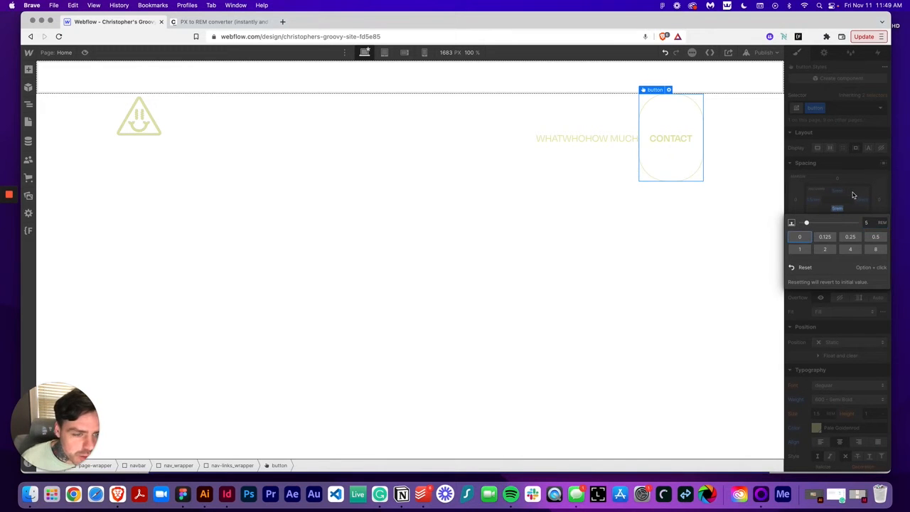
left_click(850, 194)
left_click_drag(837, 192, 833, 170)
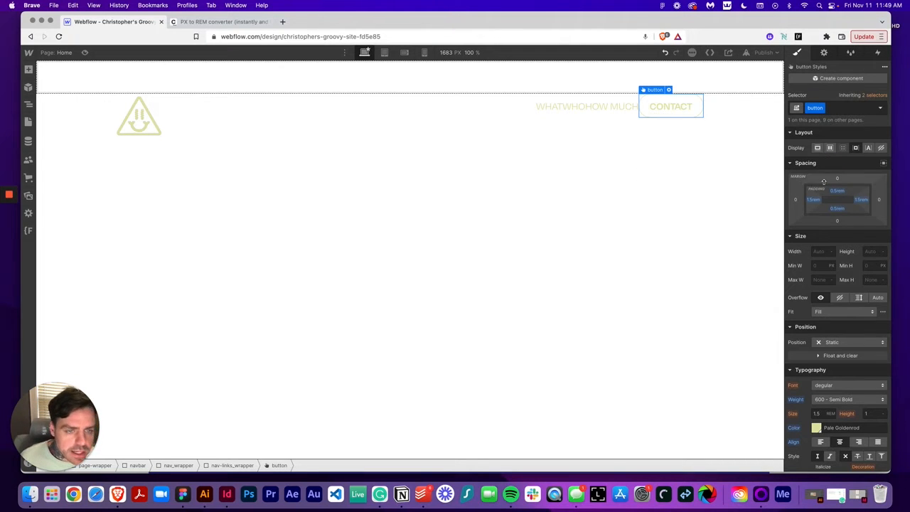
Give the WHAT link a new class named nav-link
left_click(555, 114)
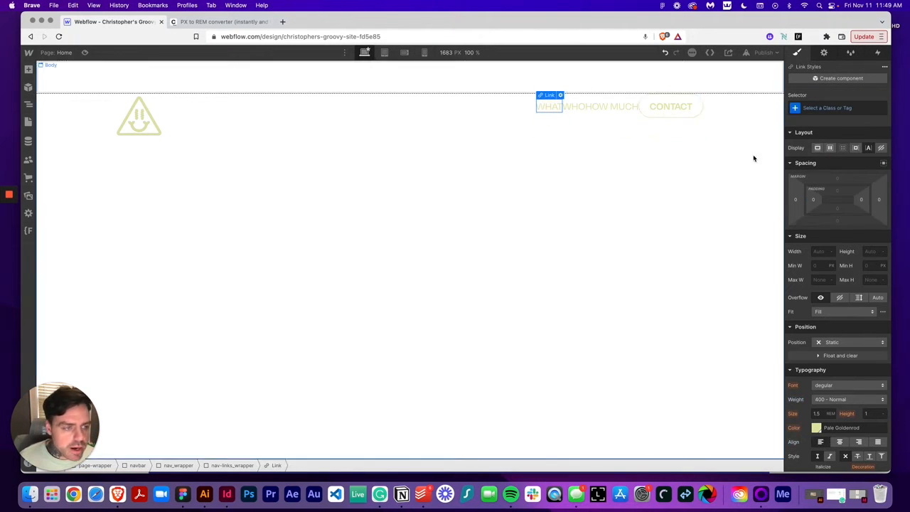
left_click(824, 109)
type("nav-link")
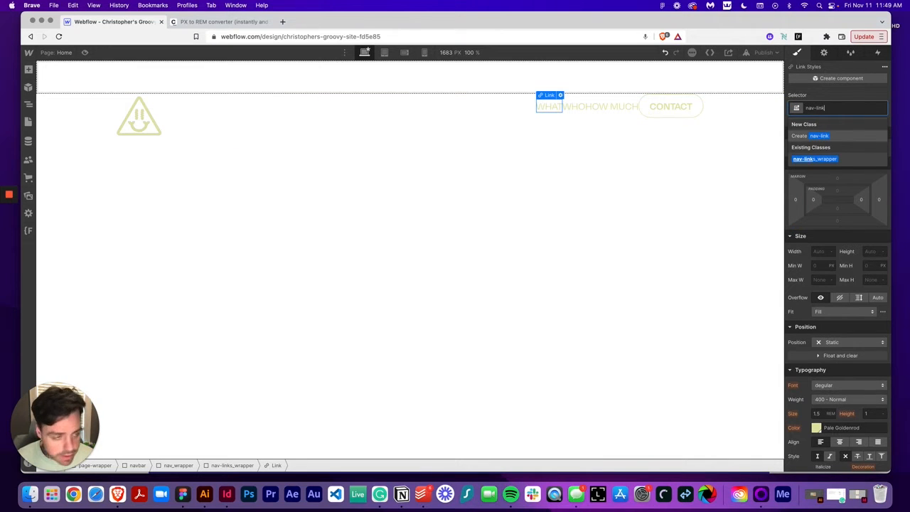
key("Return")
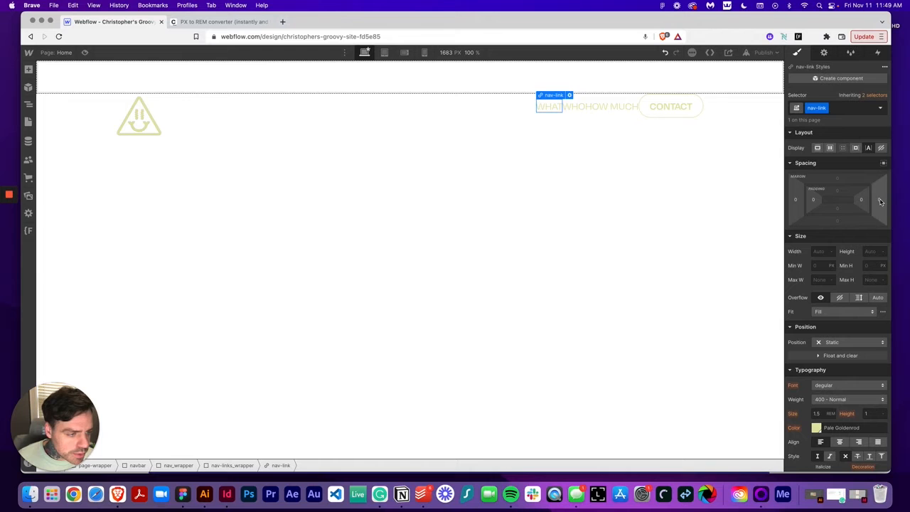
Check the link spacing in the Figma design, convert 56 px to rem in the PX to REM converter and copy the result
left_click(183, 495)
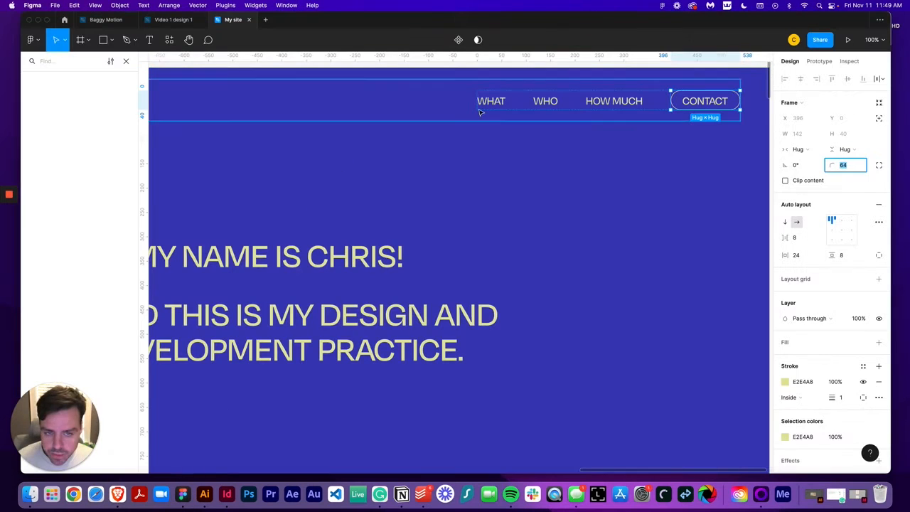
left_click(117, 494)
key("ctrl+Tab")
double_click(378, 229)
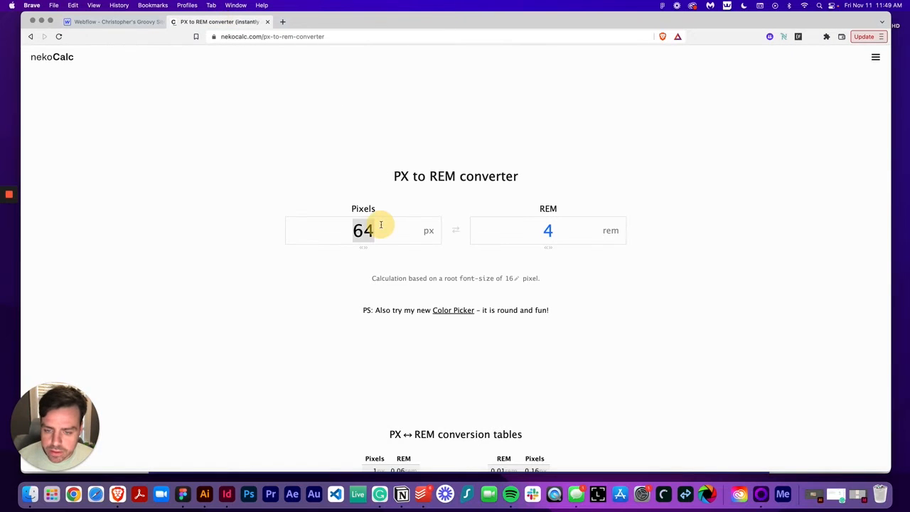
type("56")
double_click(548, 231)
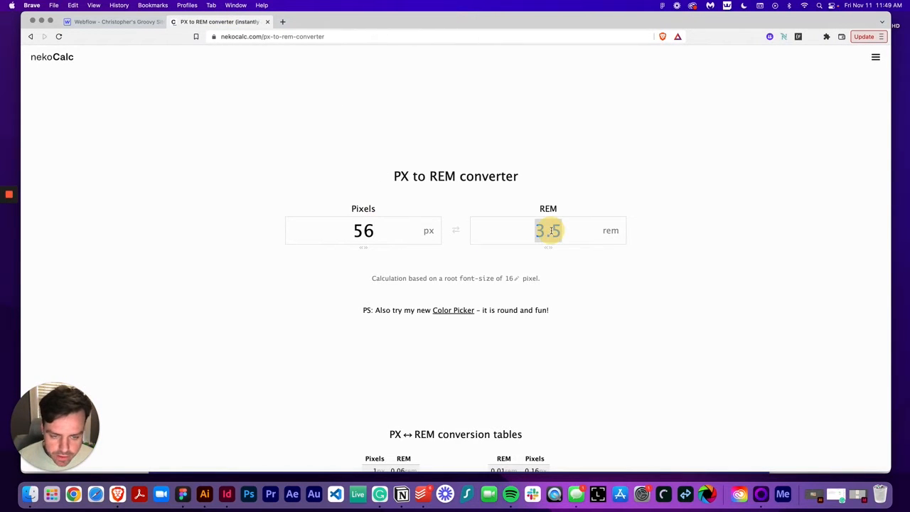
key("super+c")
Set the nav-link class's right margin to 3.5 rem
left_click(118, 22)
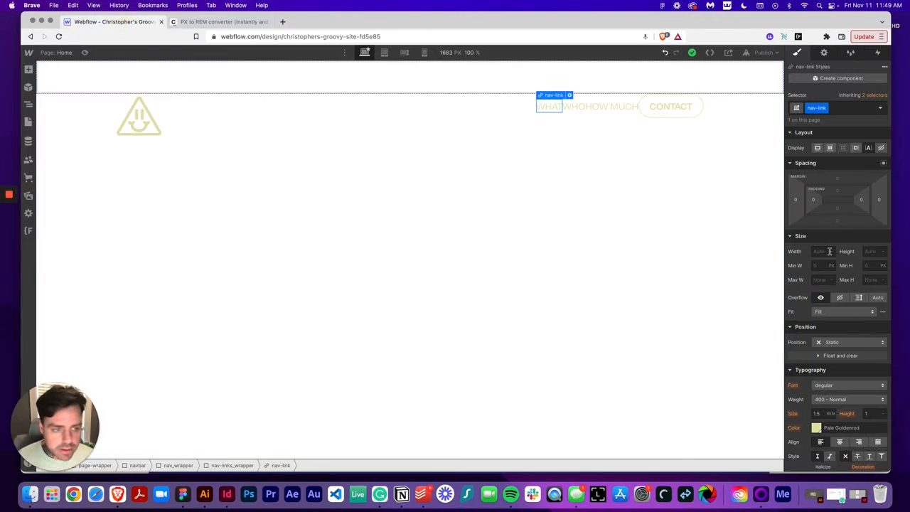
left_click(879, 203)
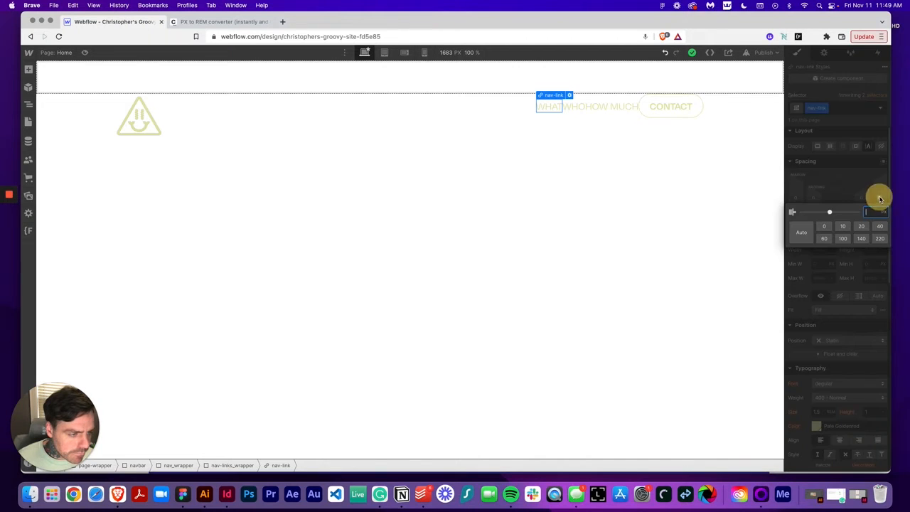
key("super+v")
type("rem")
key("Return")
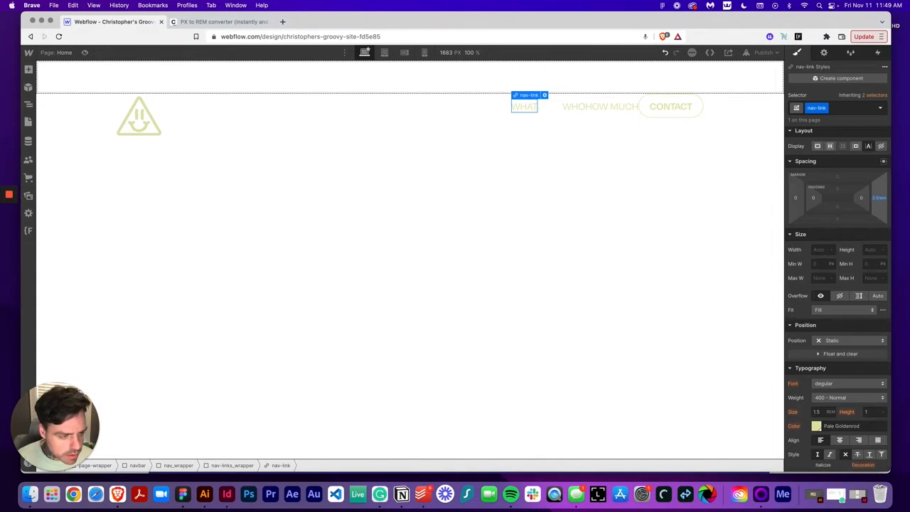
Apply the nav-link class to the WHO link
double_click(816, 108)
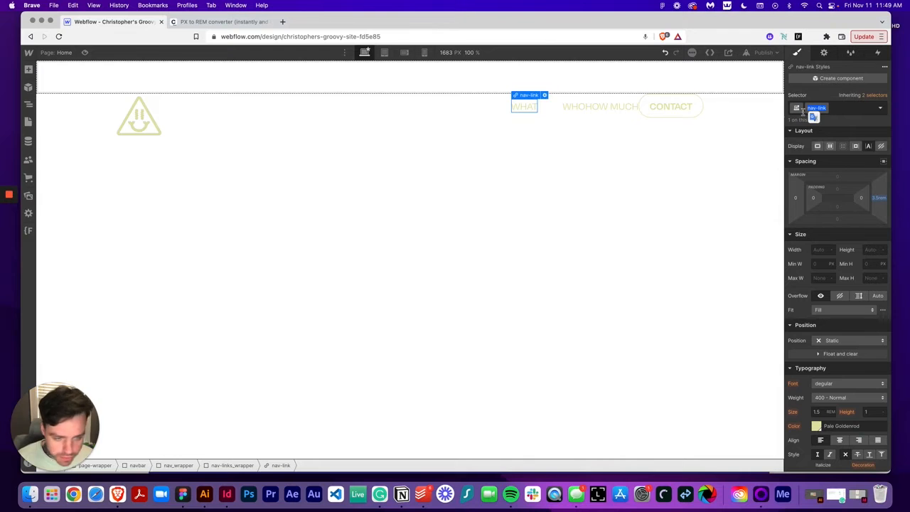
left_click(587, 106)
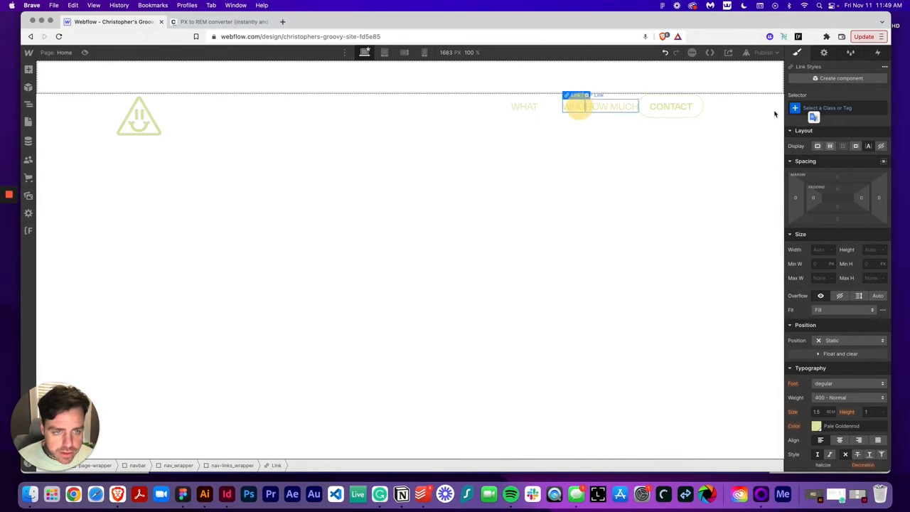
left_click(855, 107)
type("nav-link")
key("Return")
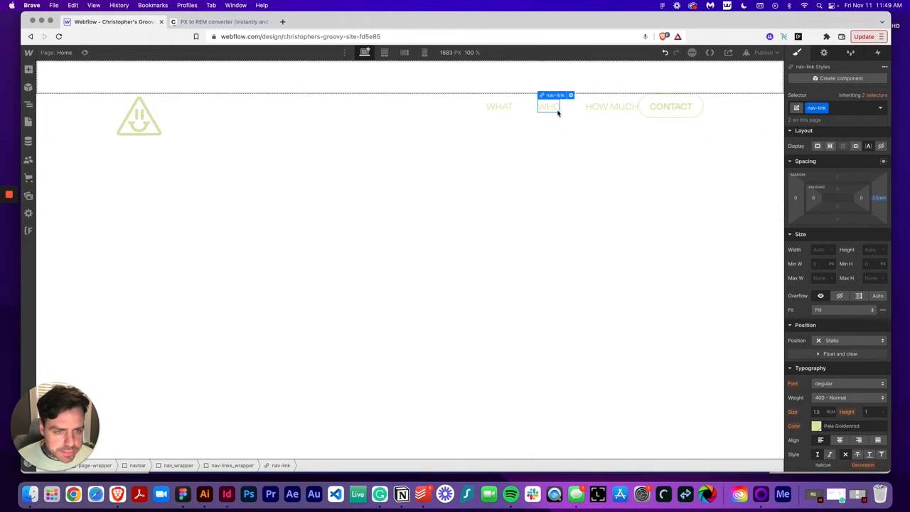
Apply the nav-link class to the HOW MUCH link
left_click(597, 106)
key("super+Return")
type("nav-link")
key("Return")
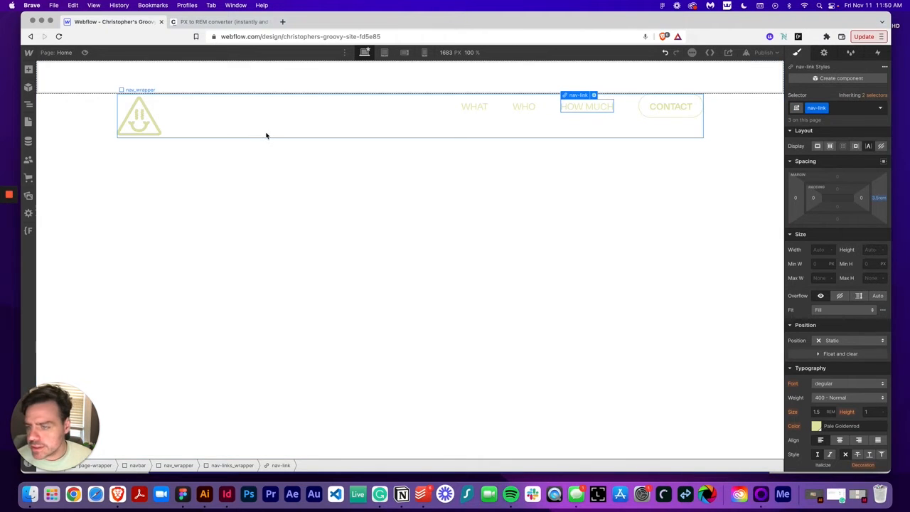
Open the Finsweet Client-first PX to REM Calculator and compare it with the external converter
left_click(29, 230)
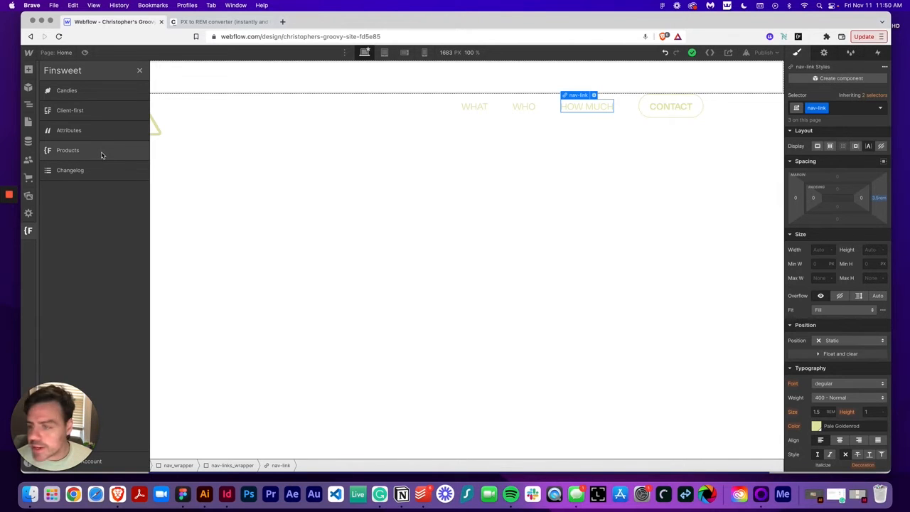
left_click(101, 111)
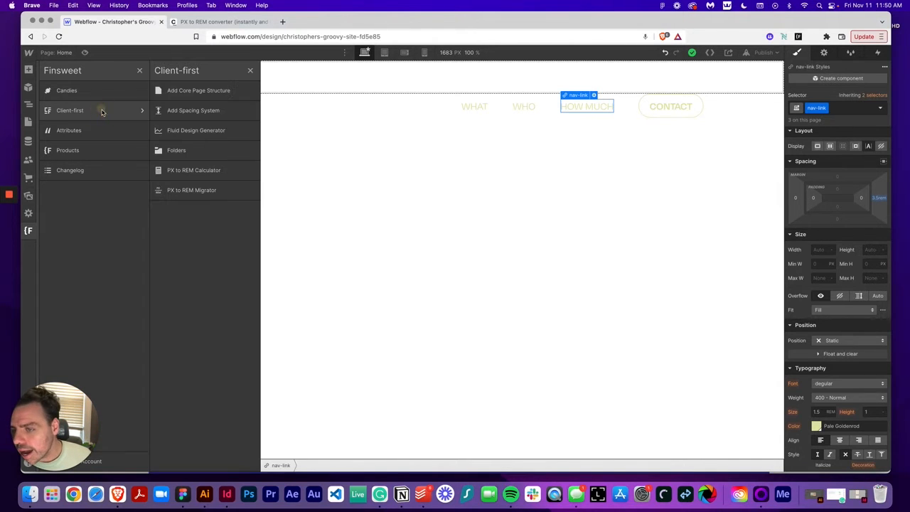
left_click(216, 171)
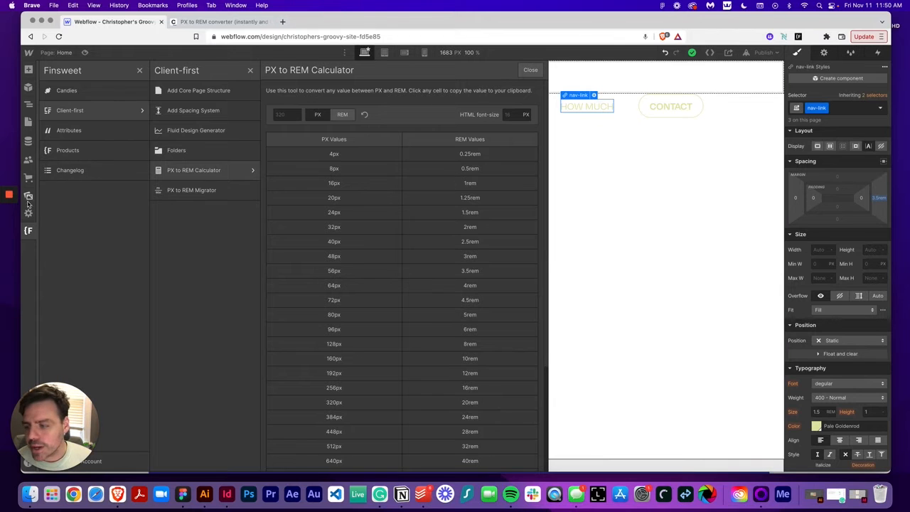
left_click(29, 230)
left_click(204, 23)
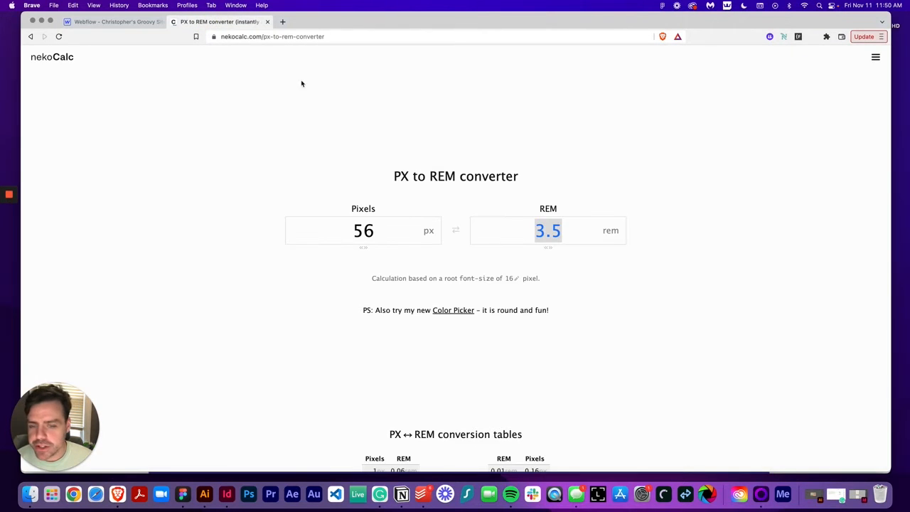
left_click(117, 22)
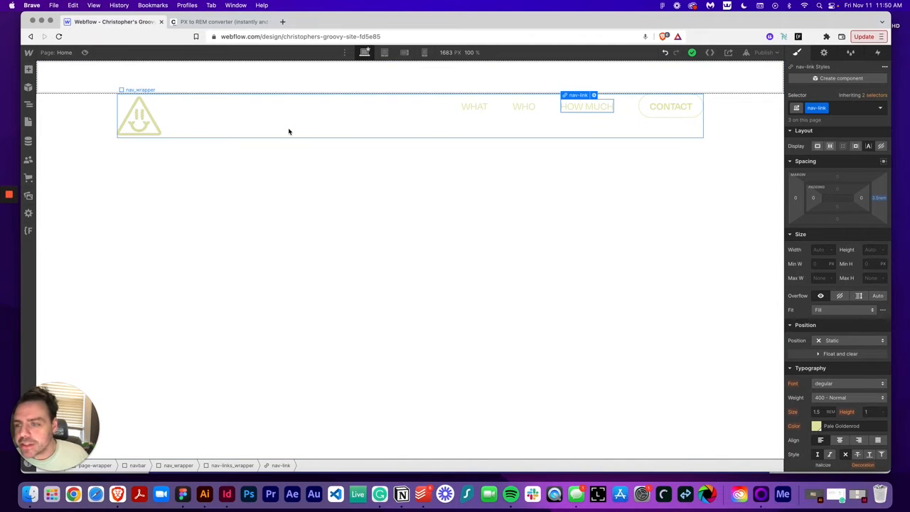
Set the navbar's position to Fixed and its width to 100%
left_click(97, 126)
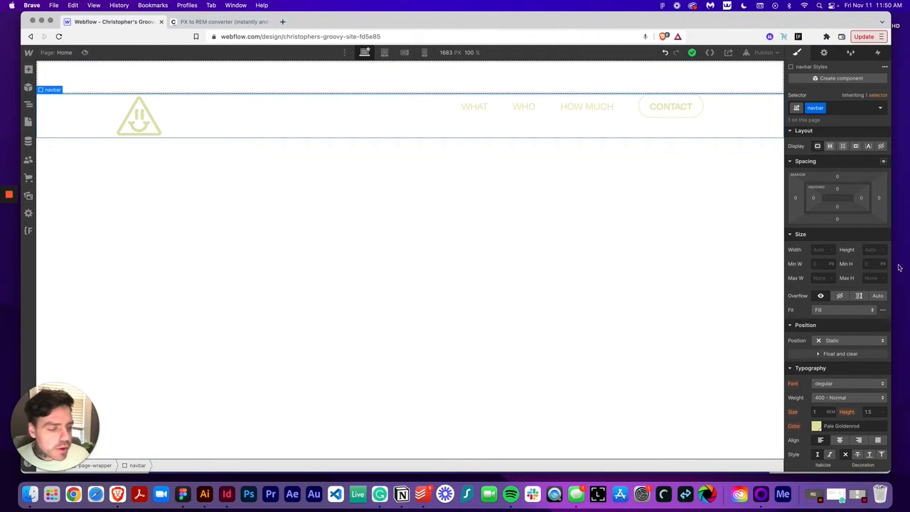
scroll(836, 359, "down", 2)
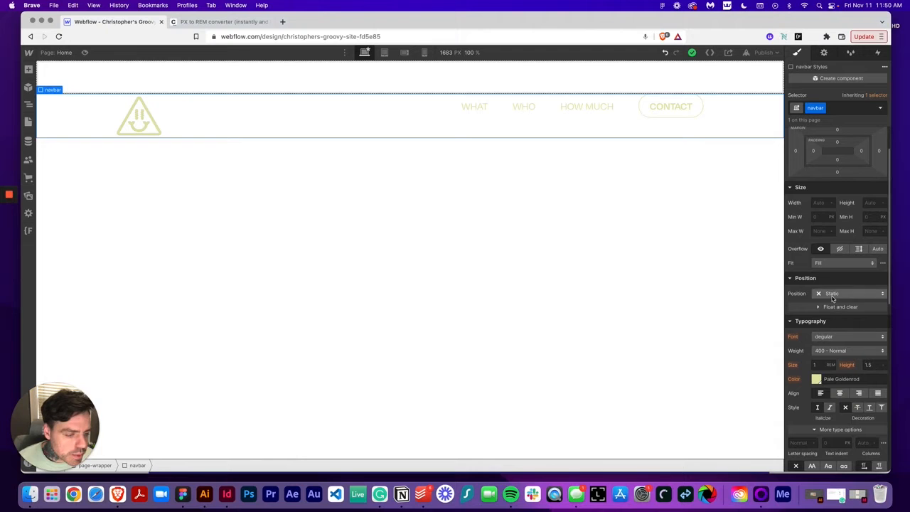
left_click(833, 296)
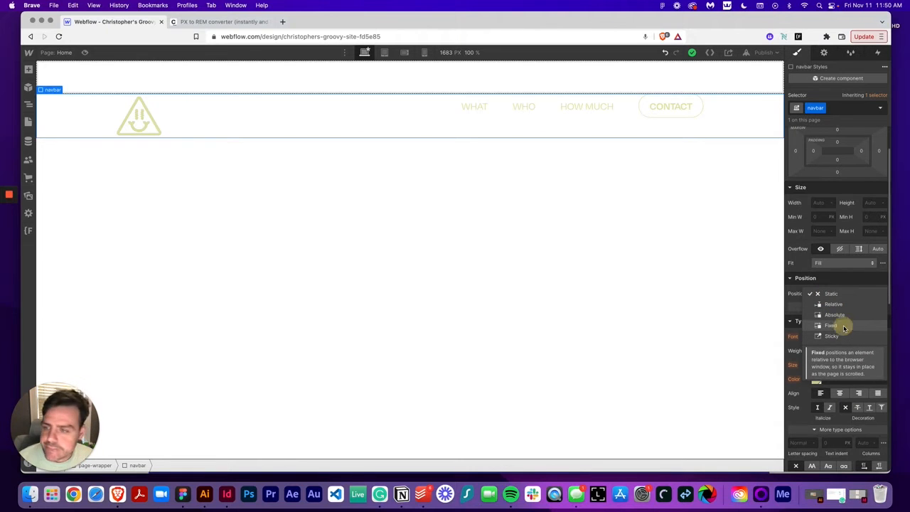
left_click(844, 327)
left_click(818, 205)
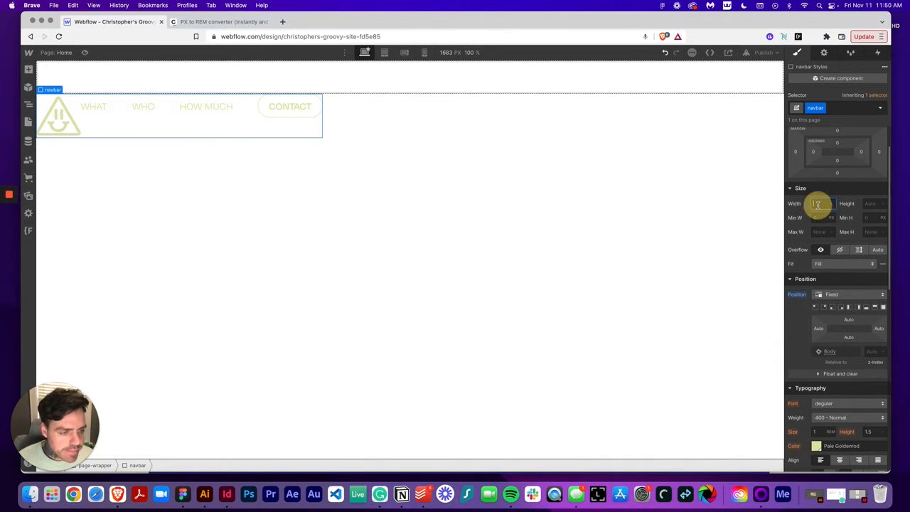
type("100%")
key("Tab")
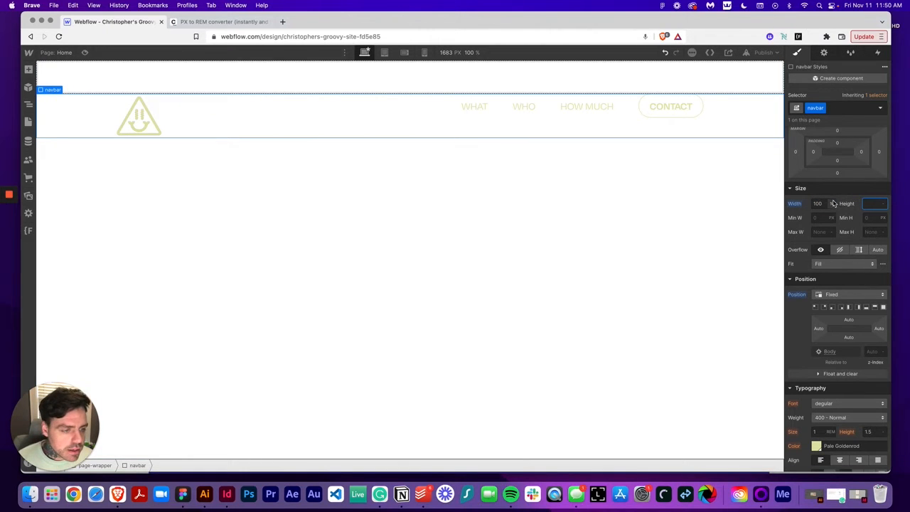
Center the nav_wrapper's items vertically
scroll(842, 164, "up", 2)
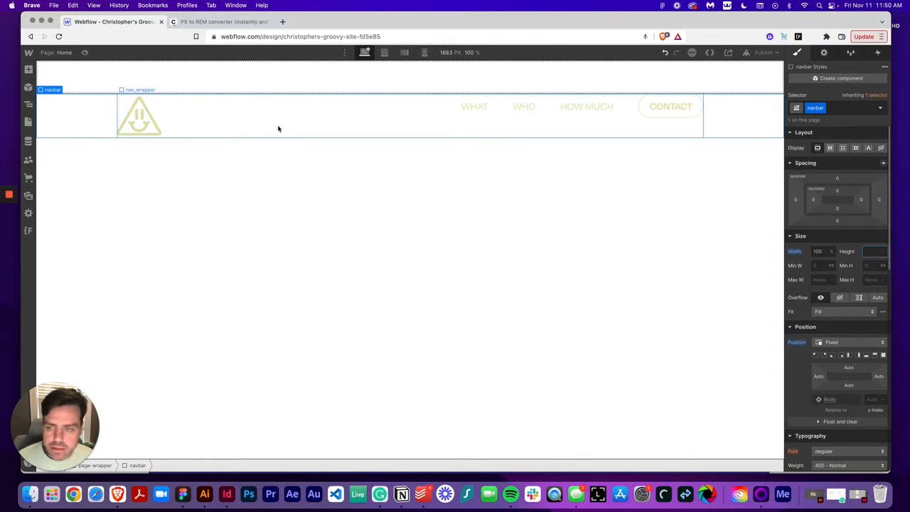
left_click(244, 125)
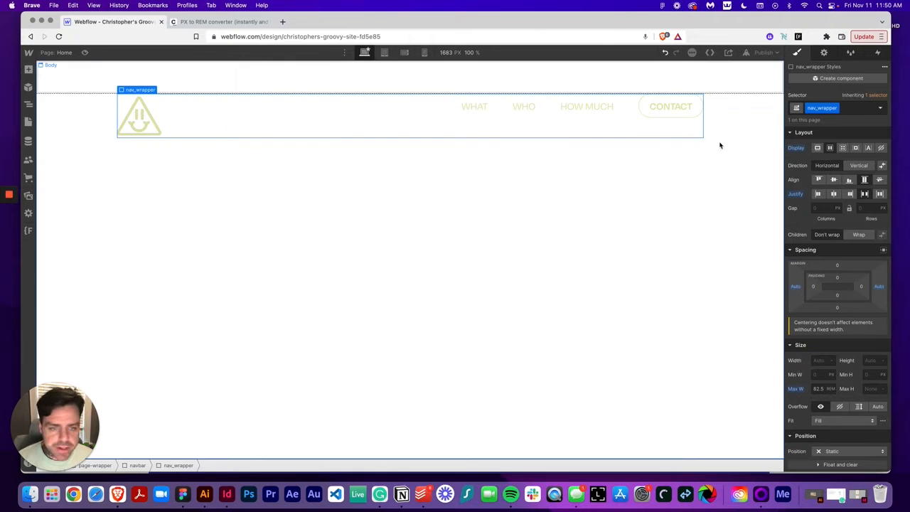
left_click(834, 180)
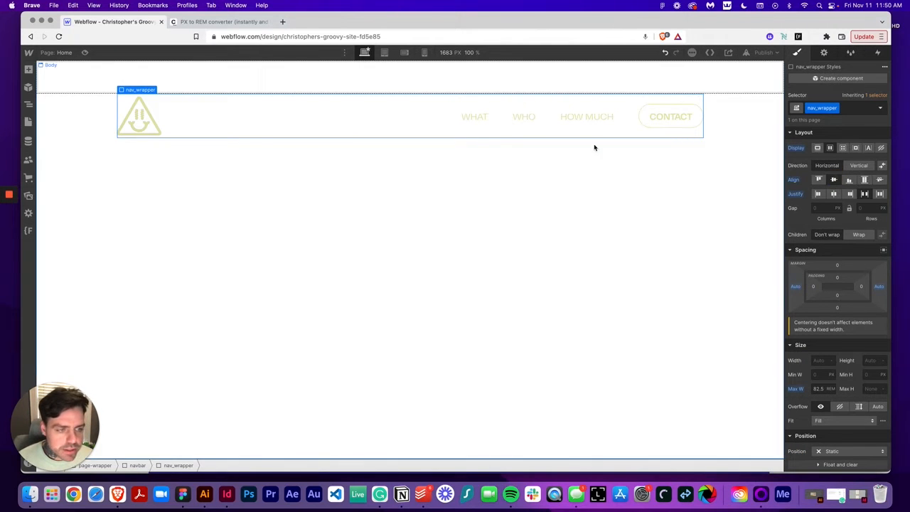
Pin the fixed navbar to the top of the page
left_click(83, 126)
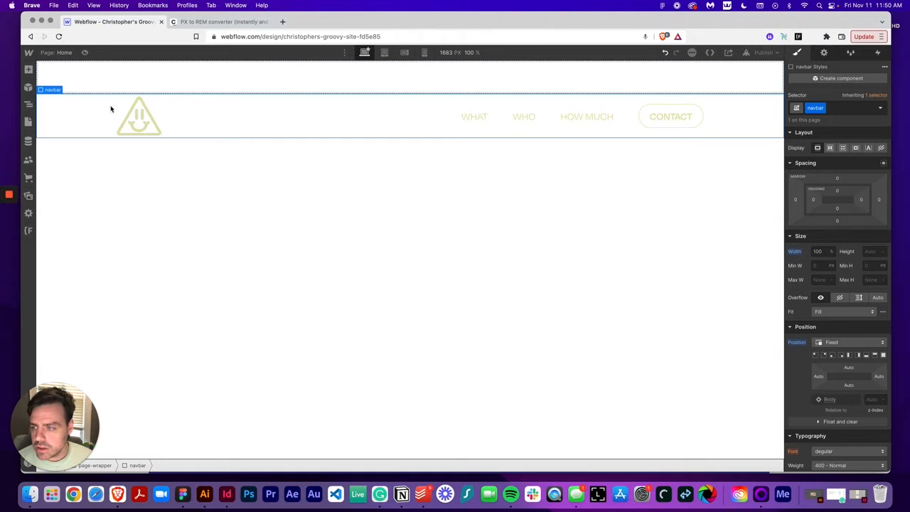
left_click(873, 355)
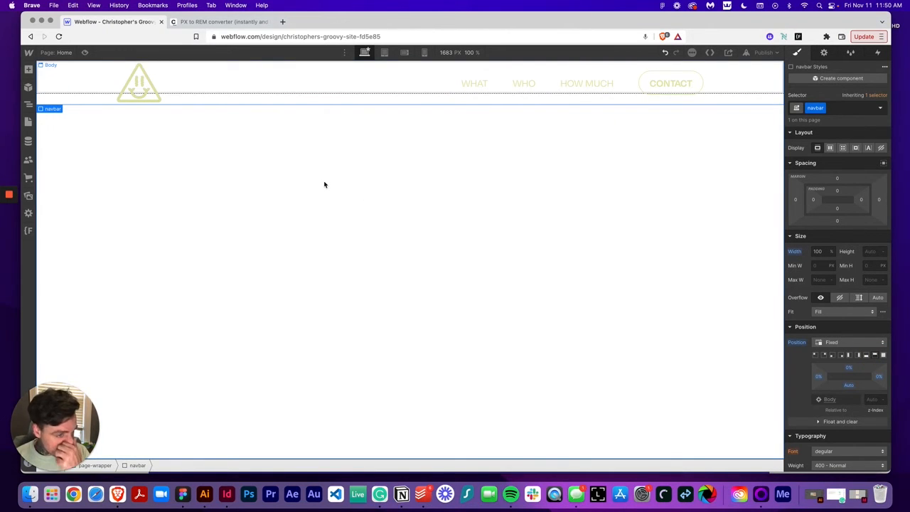
Inspect the logo's frame size in the Figma design
left_click(182, 493)
scroll(338, 207, "left", 5)
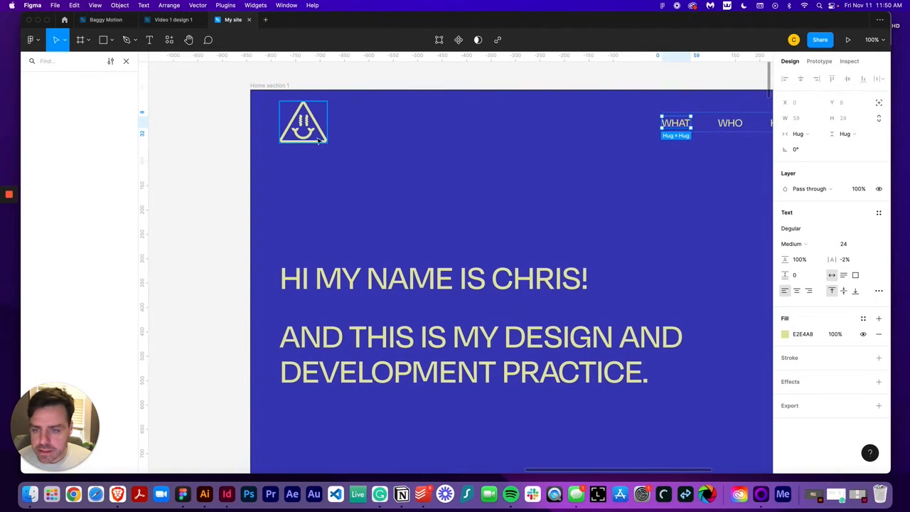
left_click(326, 135)
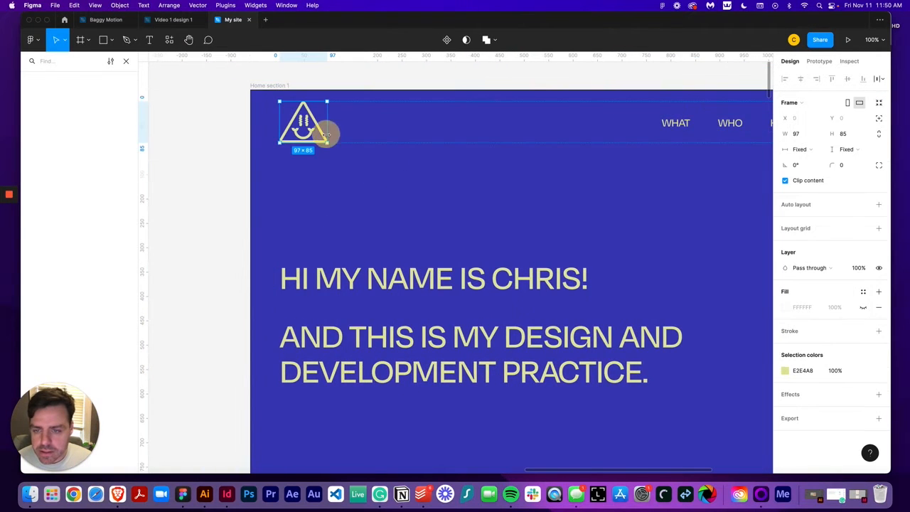
Convert 24 px to rem in the PX to REM converter and copy the result
left_click(117, 493)
left_click(217, 21)
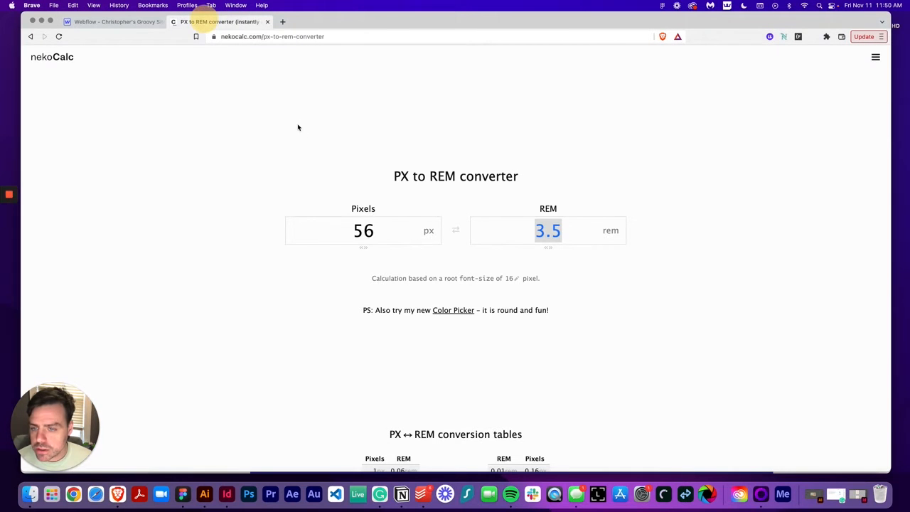
double_click(366, 229)
type("24")
double_click(562, 228)
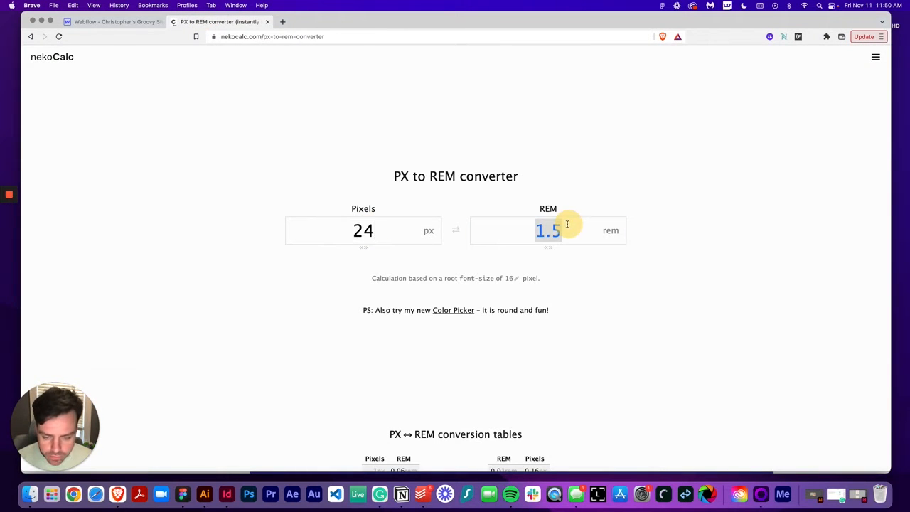
key("super+c")
Set the navbar's top offset to the copied 1.5 rem
left_click(114, 22)
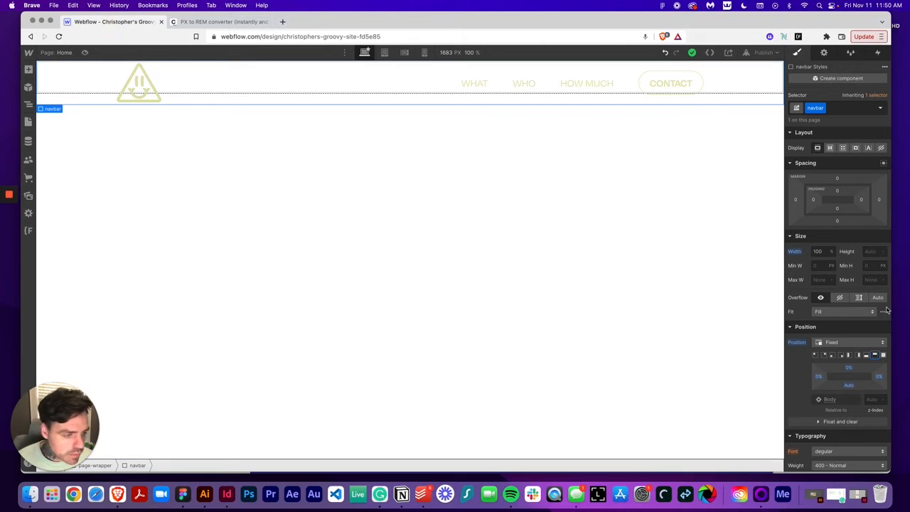
left_click(849, 368)
key("super+v")
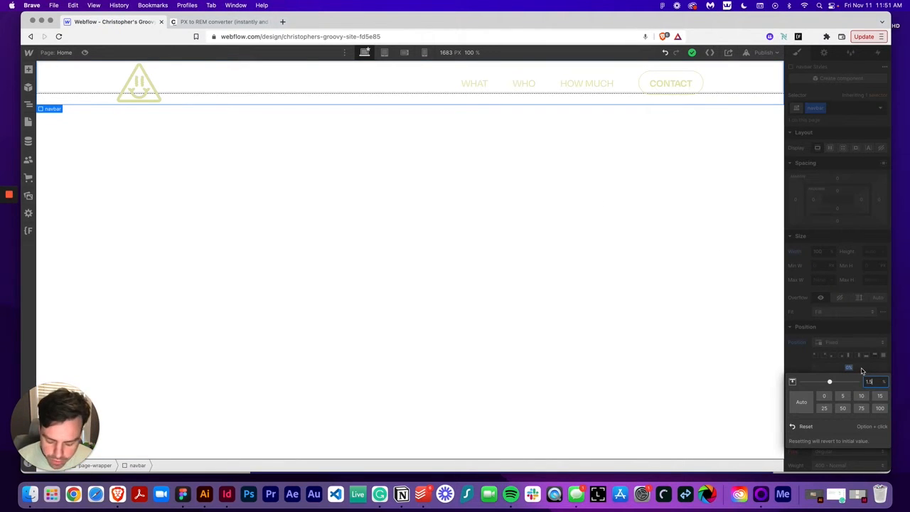
key("Return")
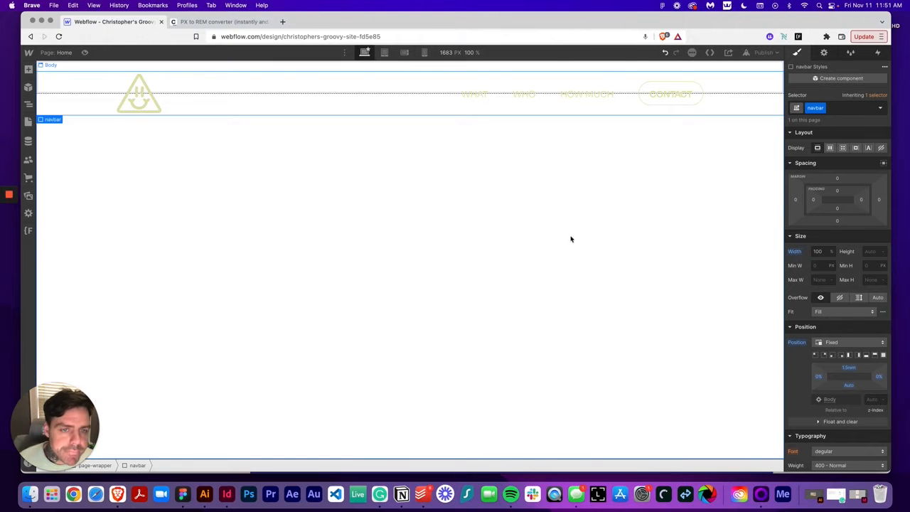
Move the navbar above Global Styles and main-wrapper inside page-wrapper
left_click(402, 221)
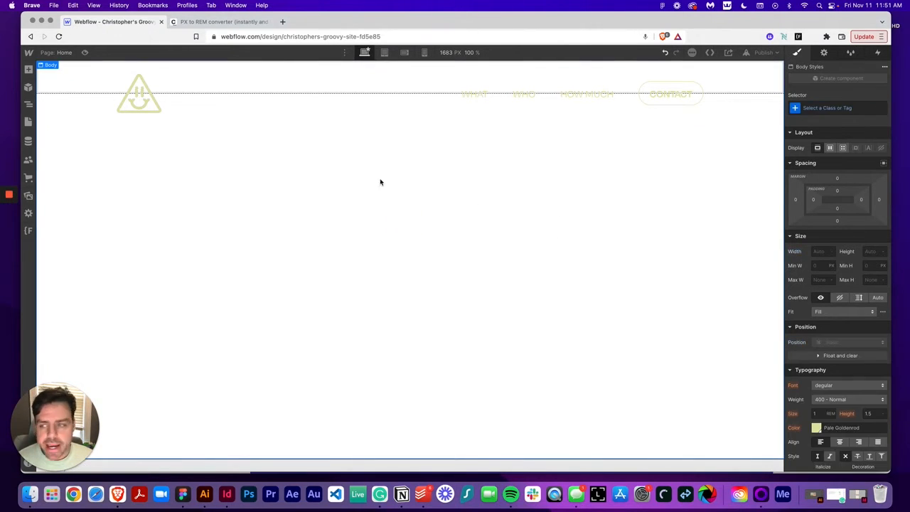
left_click(29, 107)
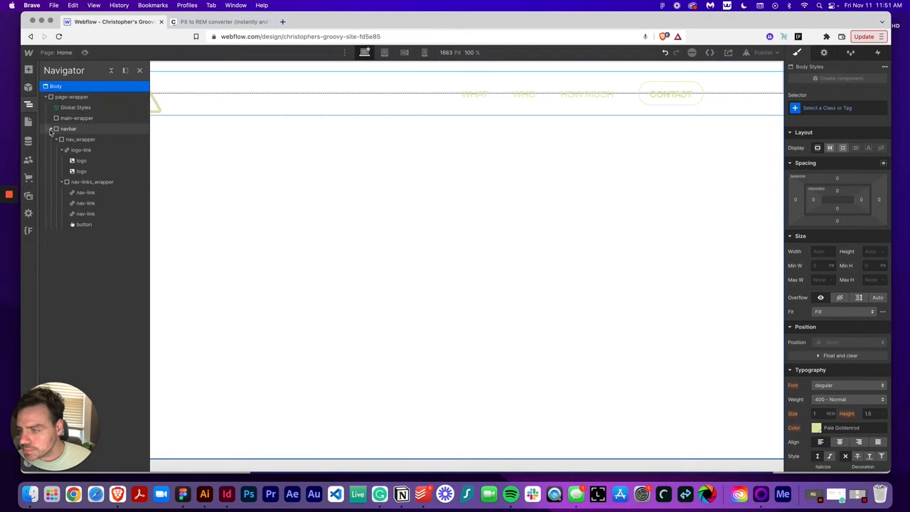
left_click(48, 129)
left_click_drag(51, 128, 61, 107)
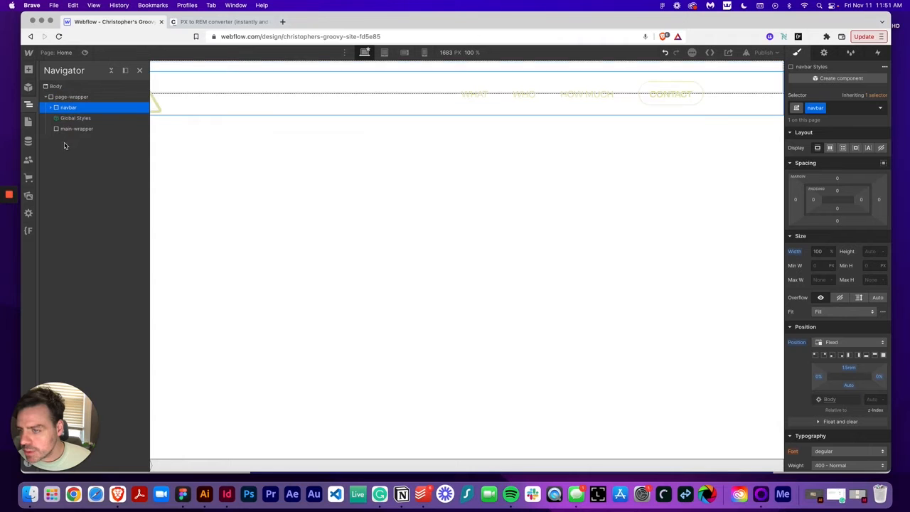
Add a Div Block inside main-wrapper and size it 100% wide and 200vh tall
left_click(59, 130)
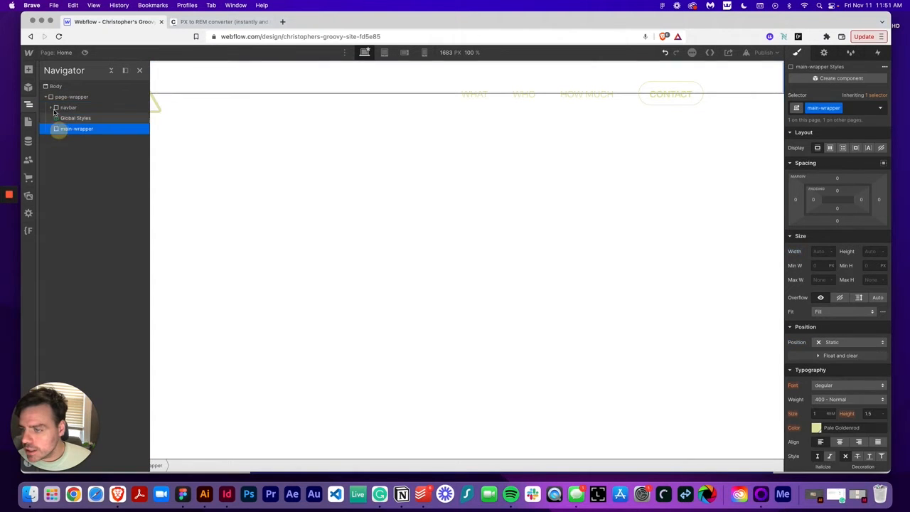
key("a")
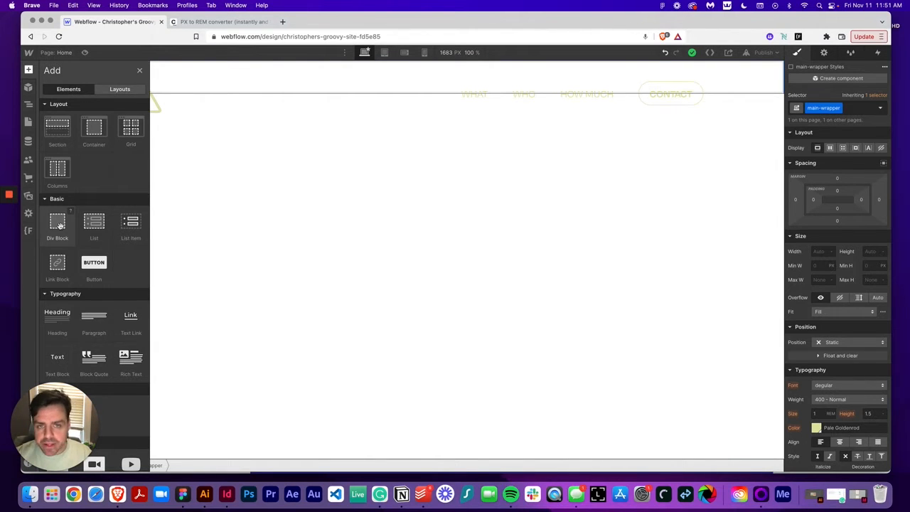
left_click(60, 225)
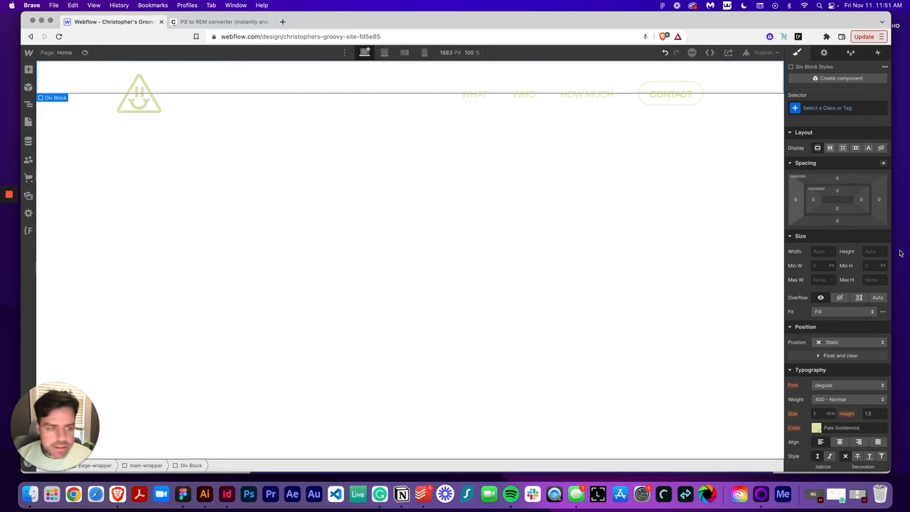
left_click(821, 251)
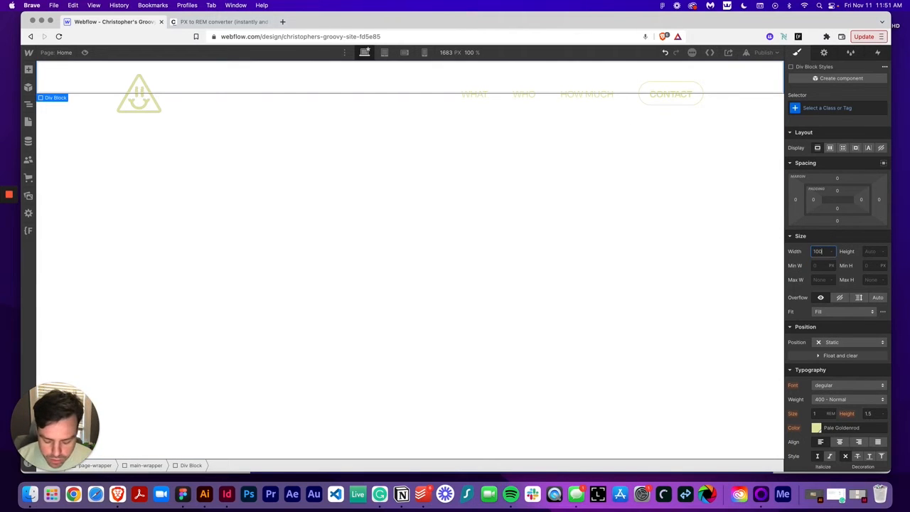
type("100%")
key("Tab")
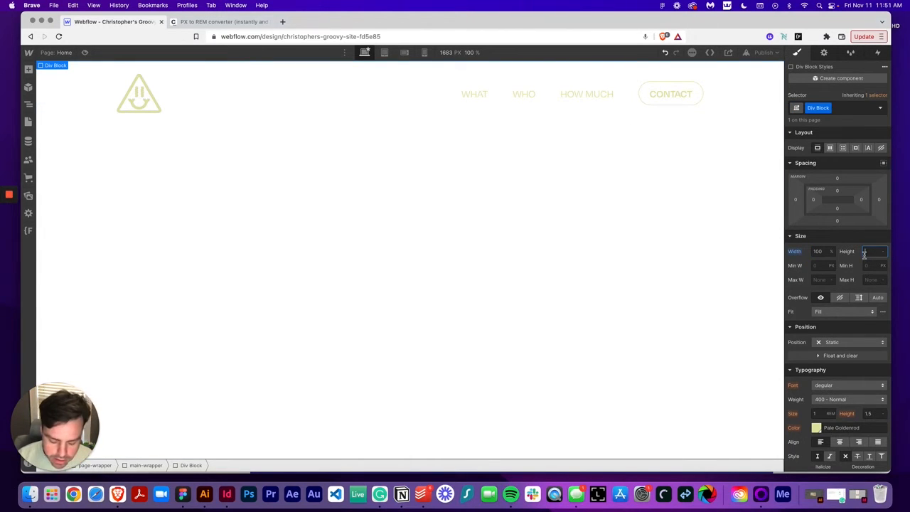
type("200vh")
key("Return")
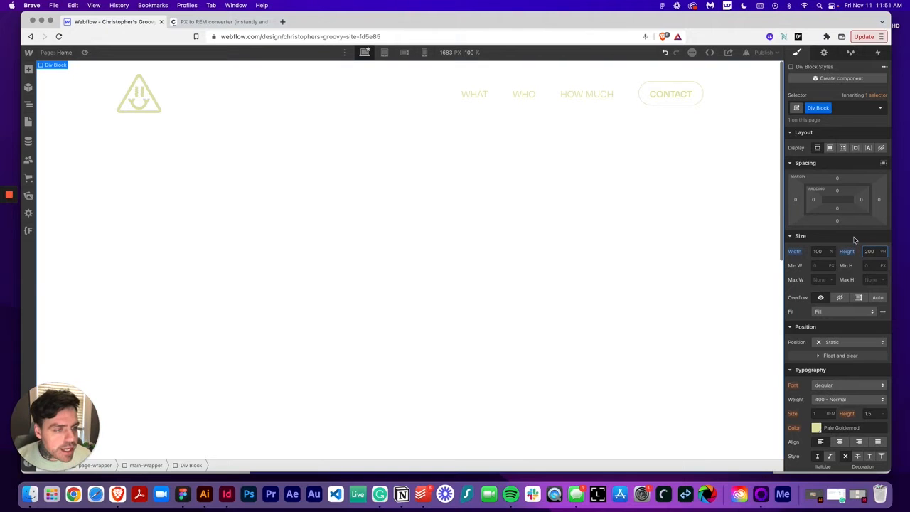
Give the new div the class sticky_parent
left_click(827, 109)
left_click(825, 120)
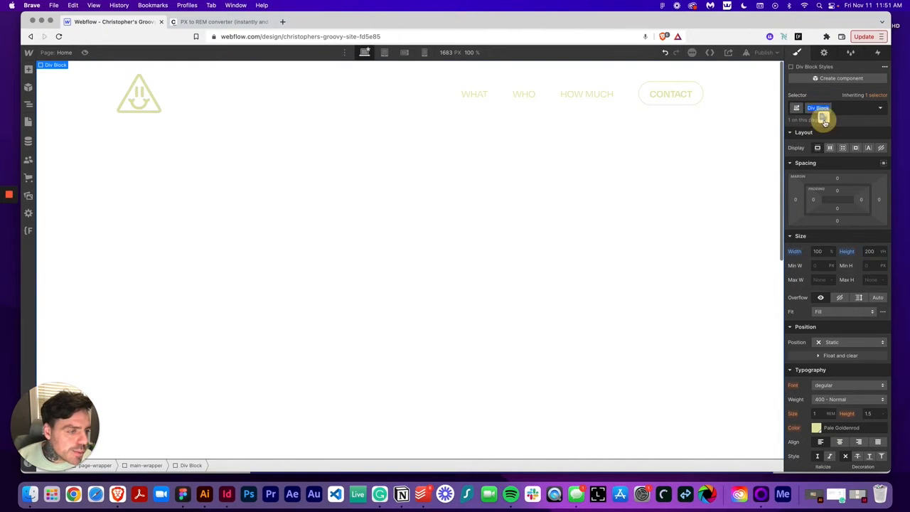
type("s")
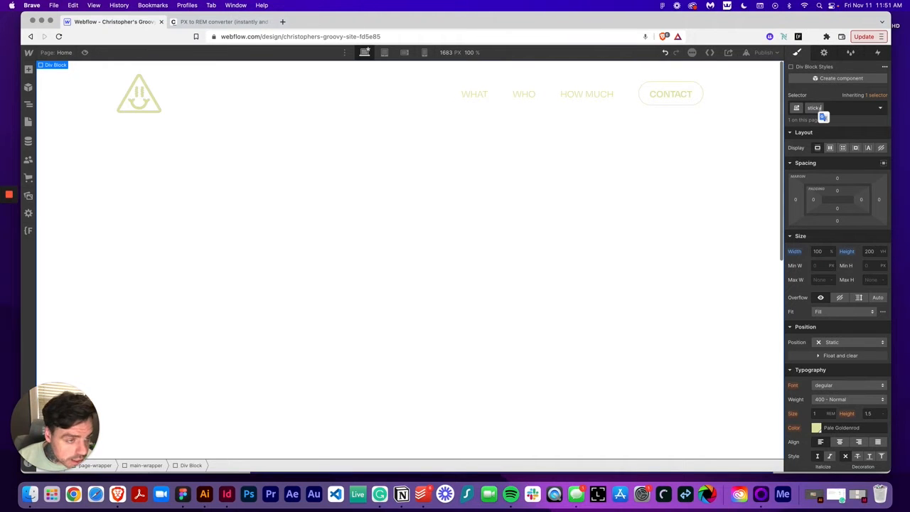
type("ticky-")
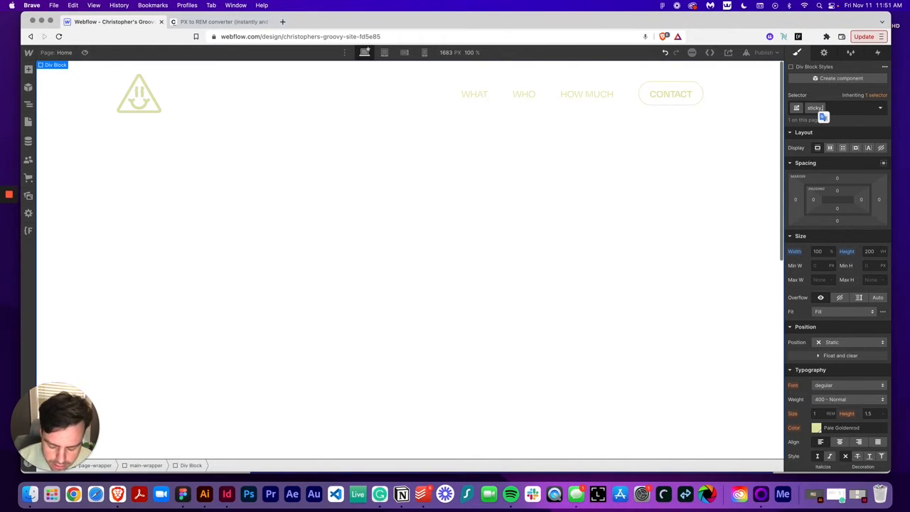
type("parent")
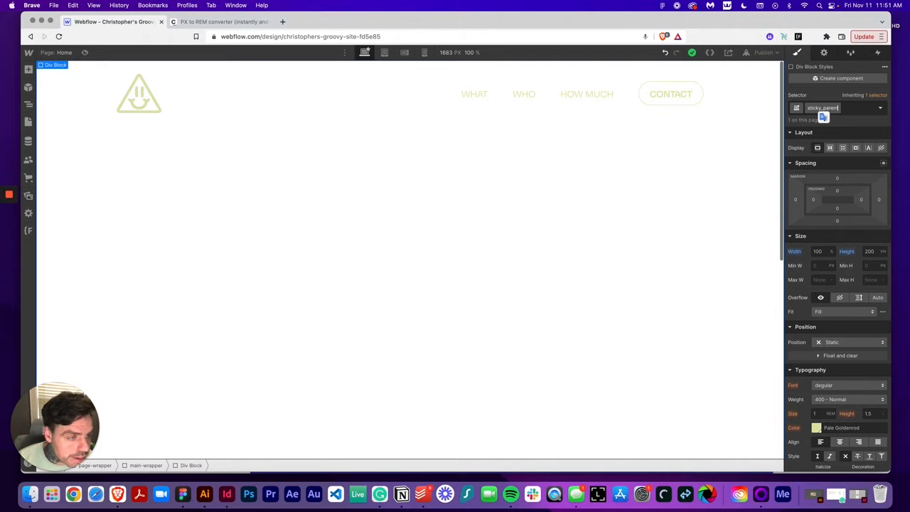
key("Return")
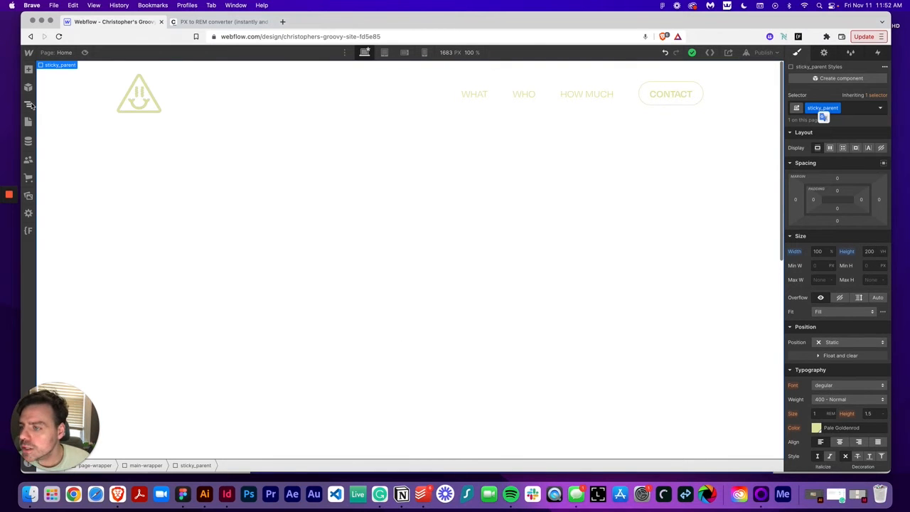
Add a Div Block inside sticky_parent and give it the class sticky-element
left_click(28, 70)
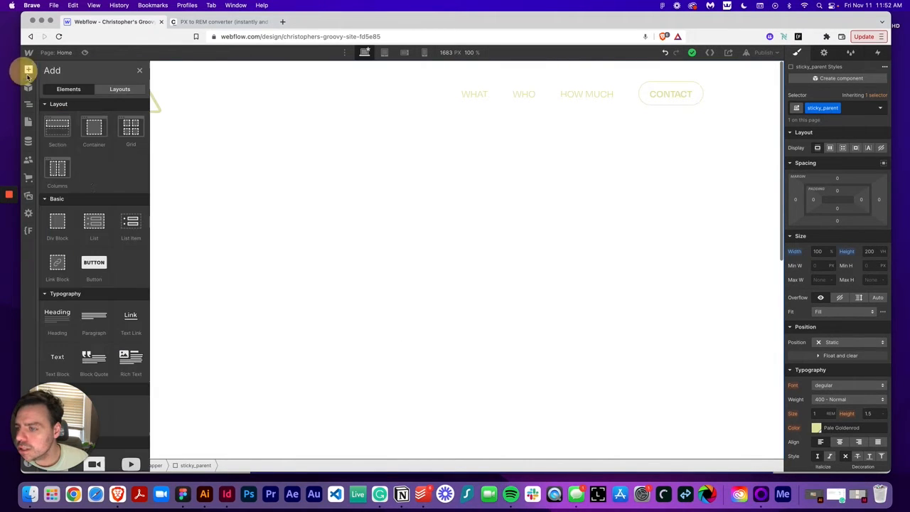
left_click(50, 233)
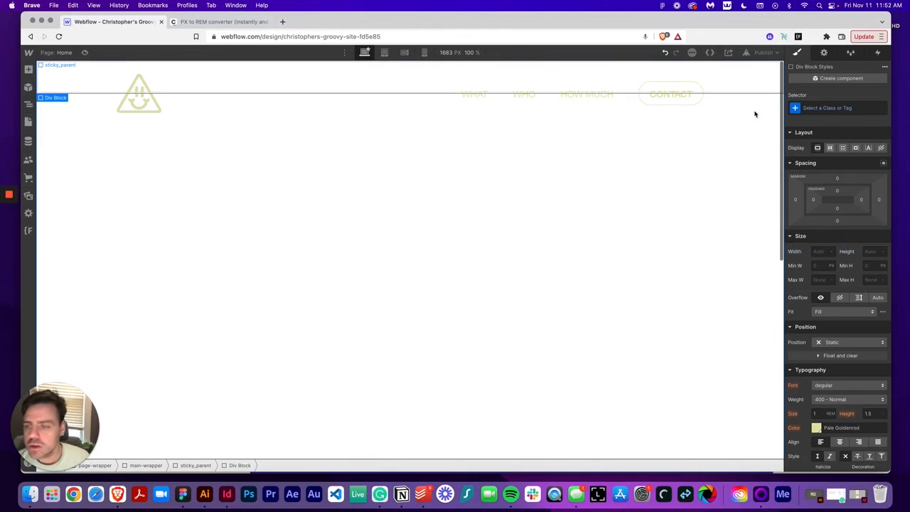
left_click(818, 107)
type("stick")
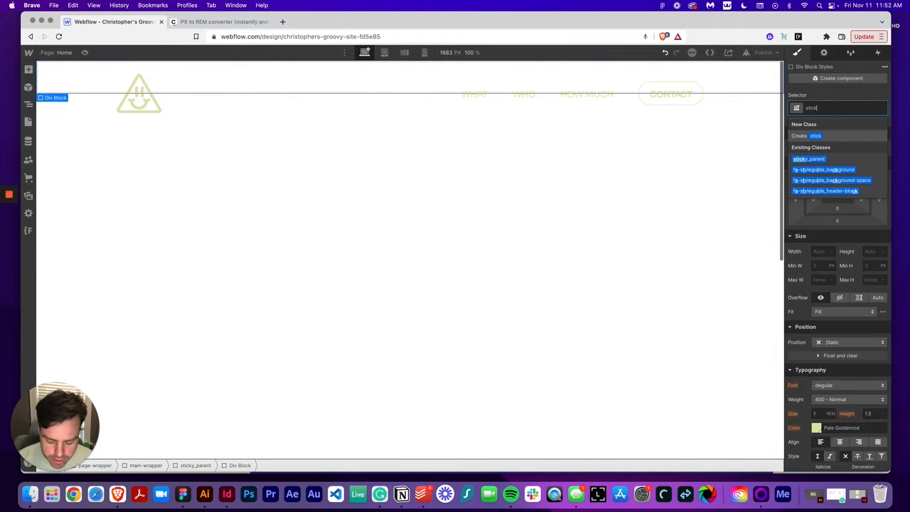
type("y_")
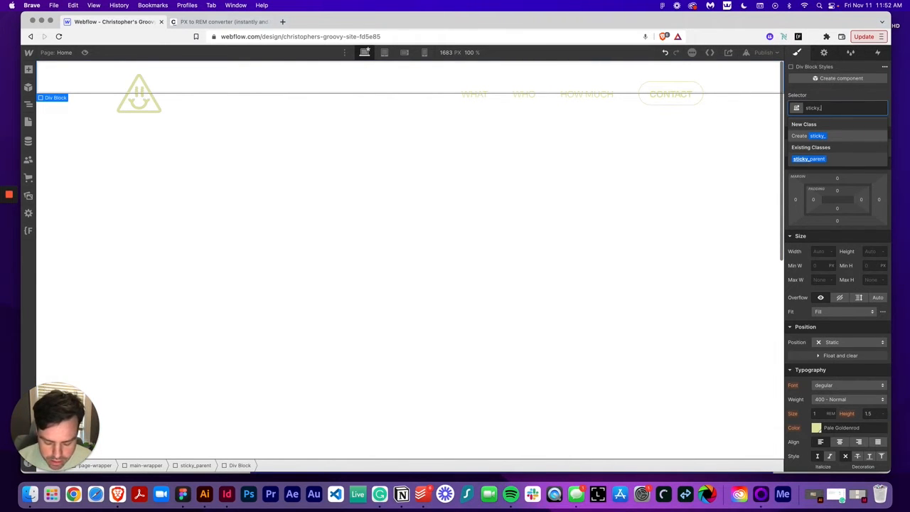
type("ele")
key("BackSpace")
key("BackSpace")
key("BackSpace")
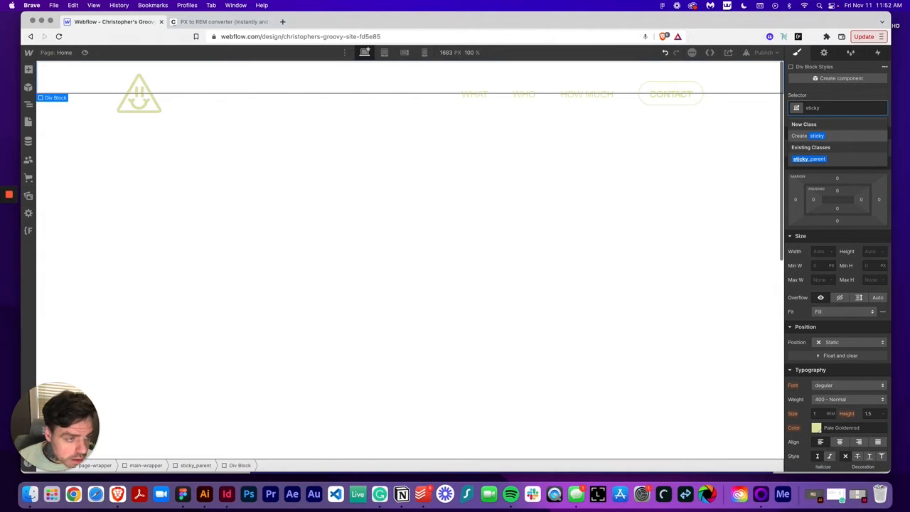
type("-element")
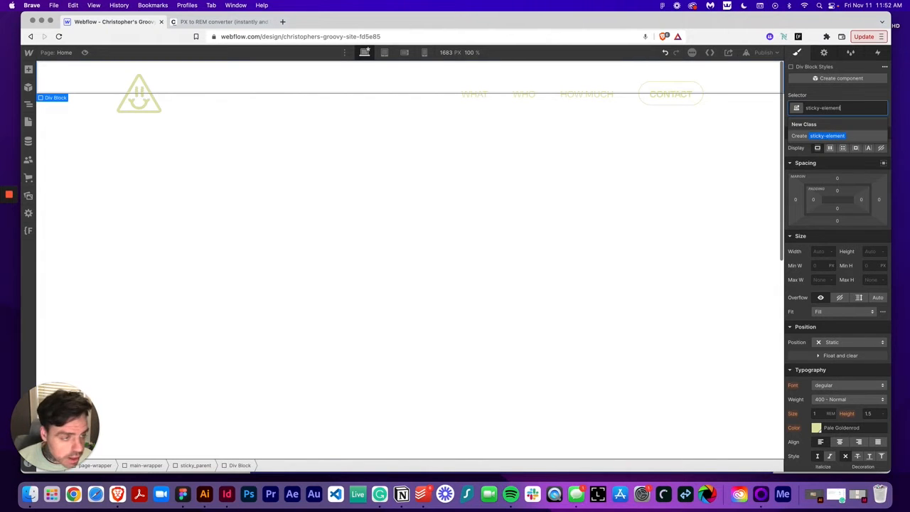
key("Return")
Set sticky-element's width to 100% and height to 100vh
left_click(818, 252)
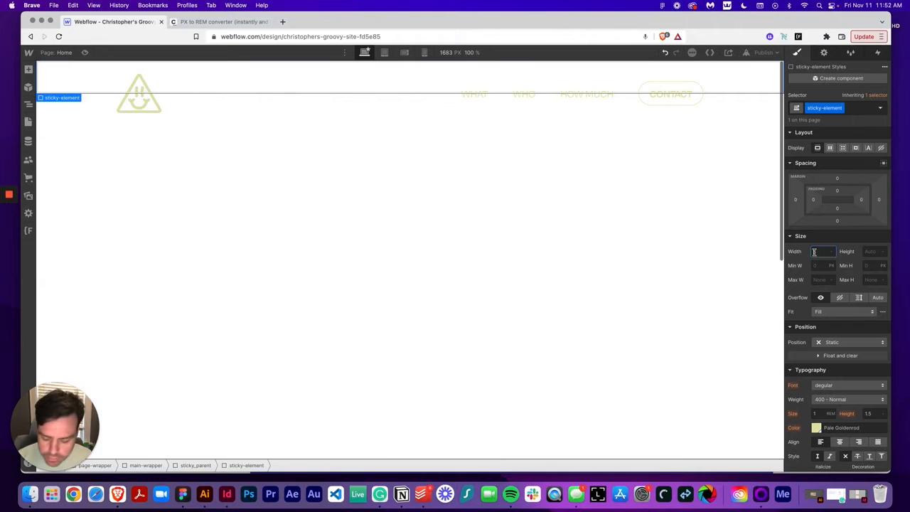
type("100%")
key("Tab")
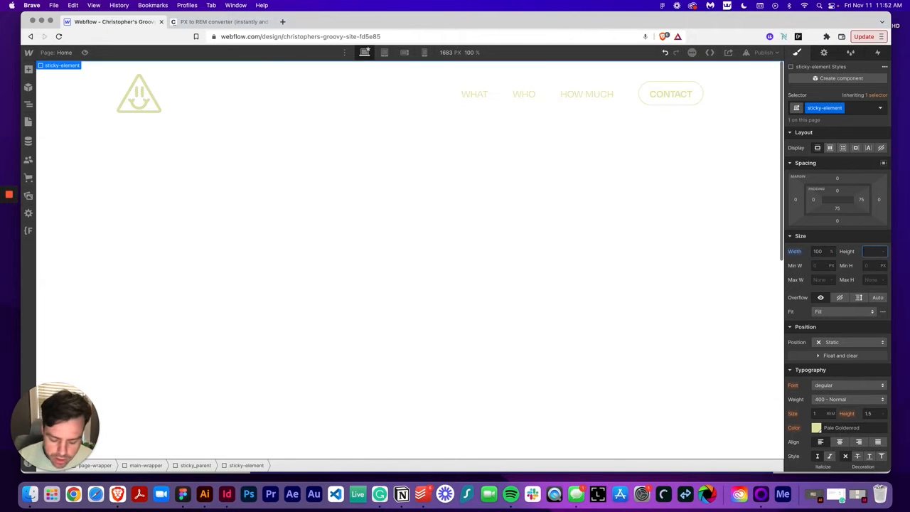
type("100vh")
key("Return")
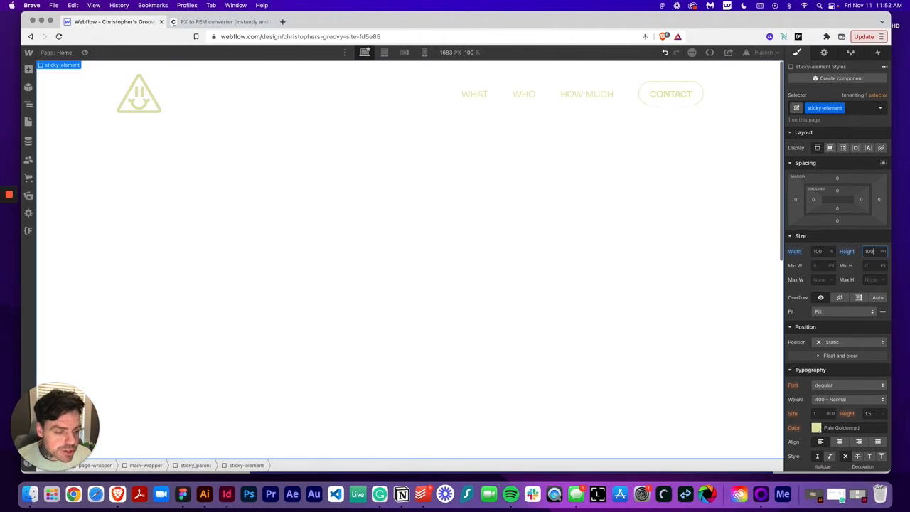
Set sticky-element's position to Sticky with a top offset of 0
left_click(832, 343)
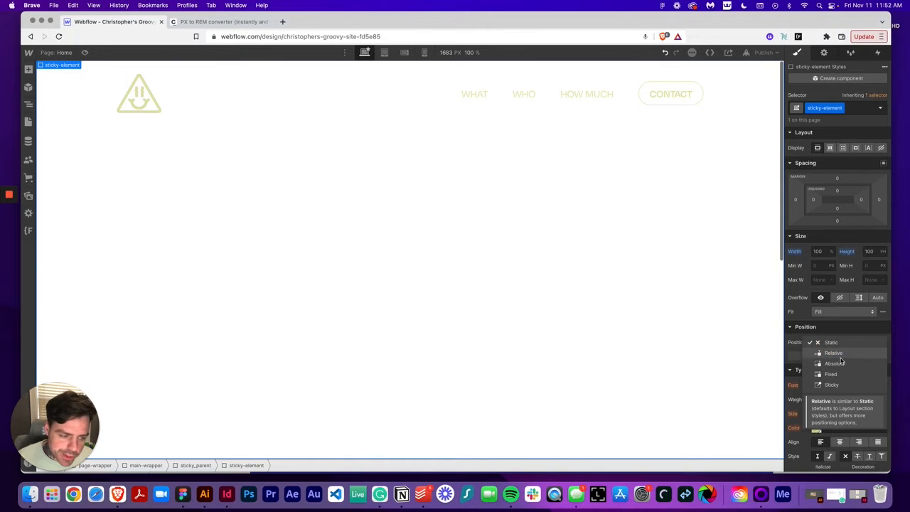
left_click(831, 385)
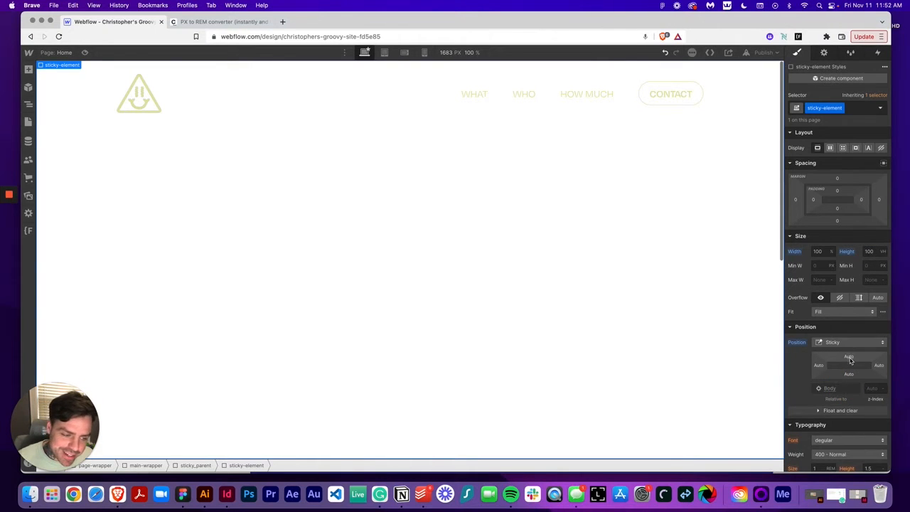
left_click(849, 358)
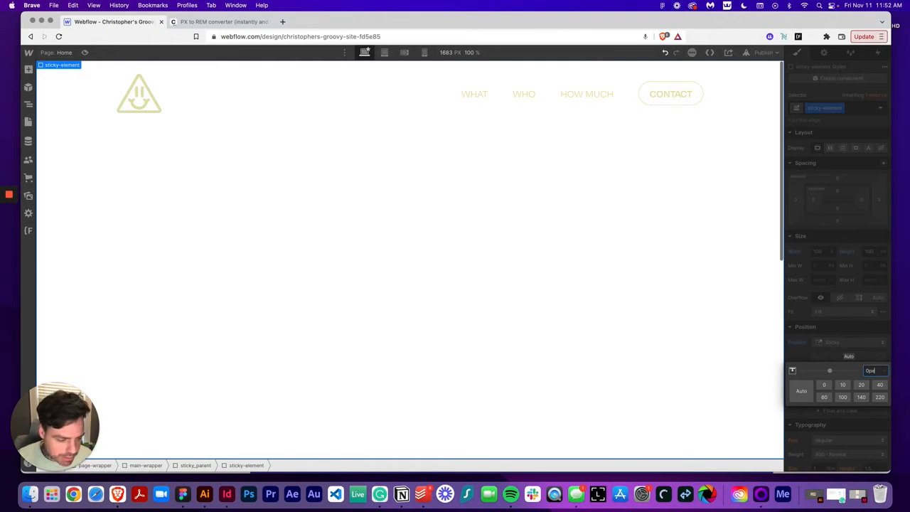
left_click(857, 306)
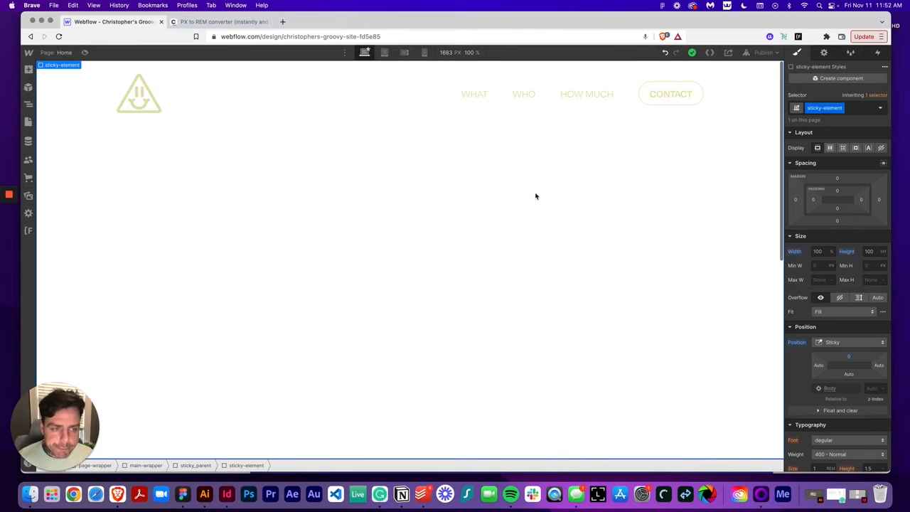
Add a Div Block inside sticky-element with the class contents
left_click(28, 69)
left_click(60, 223)
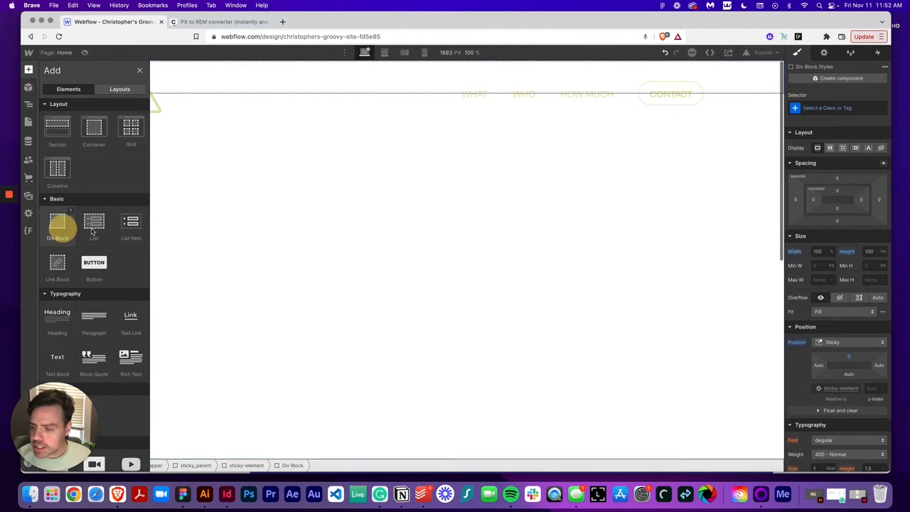
left_click(829, 110)
type("contents")
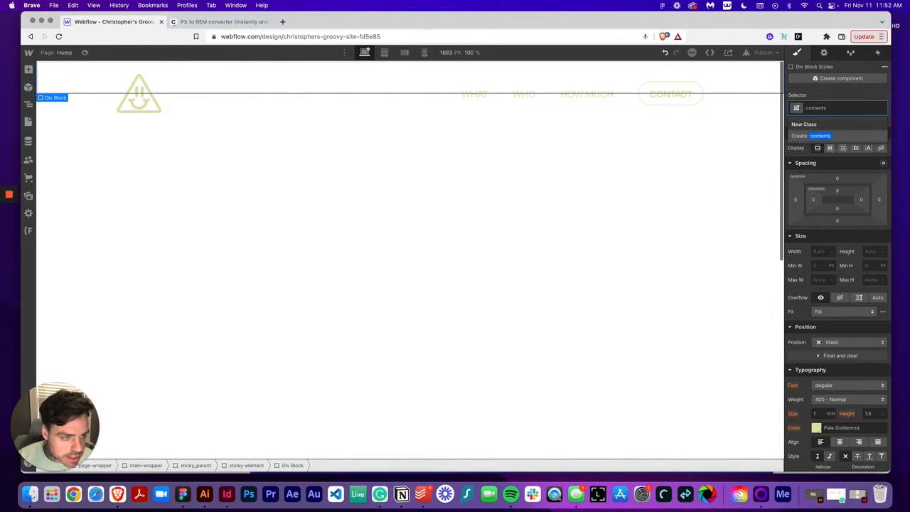
key("Return")
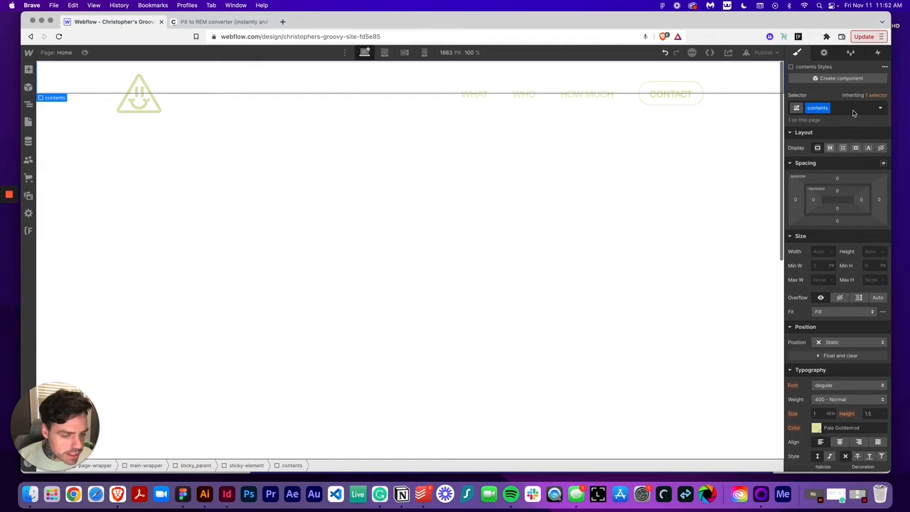
Select the contents div inside sticky-element and set its width to 100% and height to 100vh
left_click(28, 105)
left_click(51, 129)
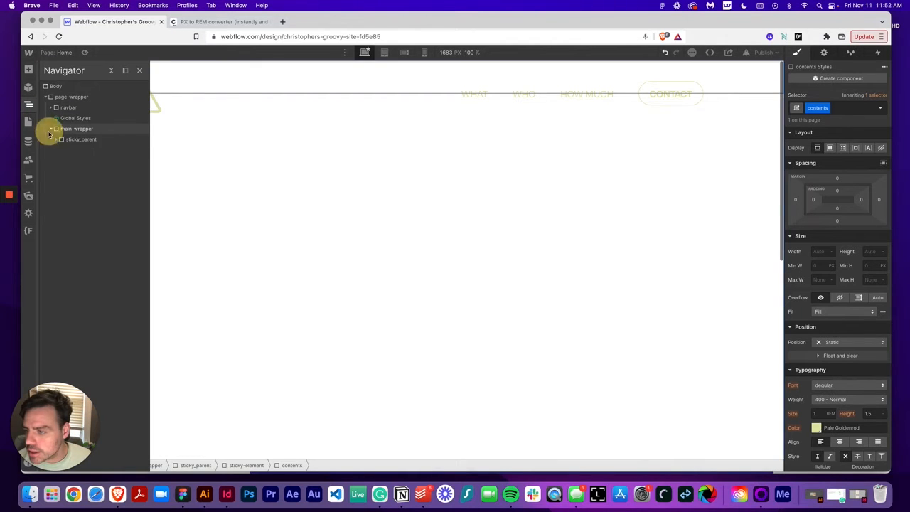
left_click(56, 139)
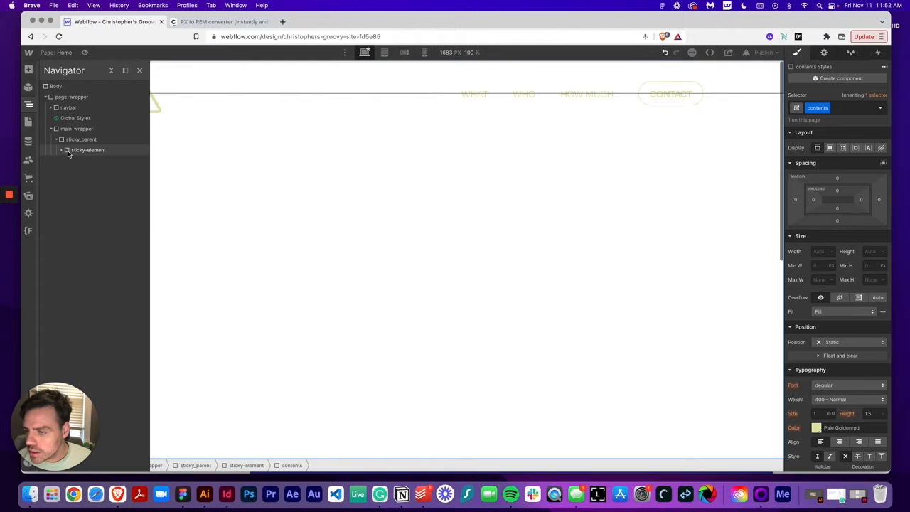
left_click(69, 151)
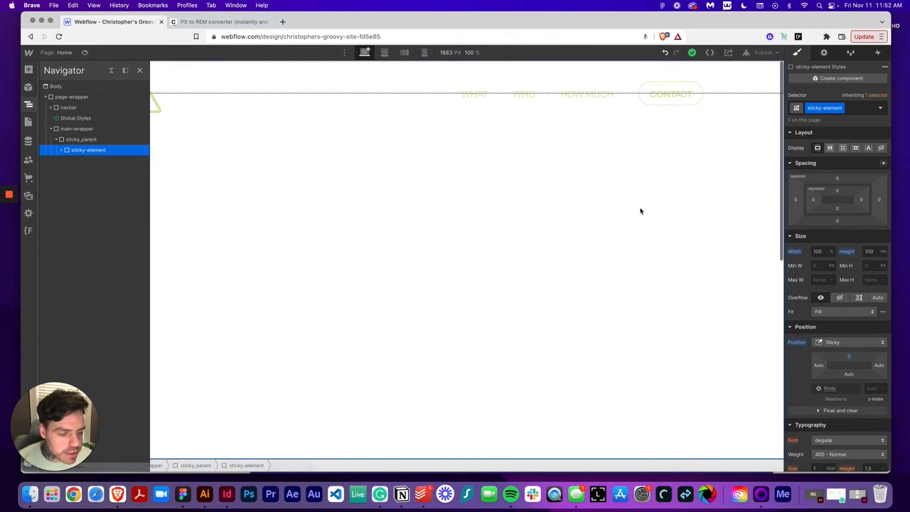
left_click(61, 150)
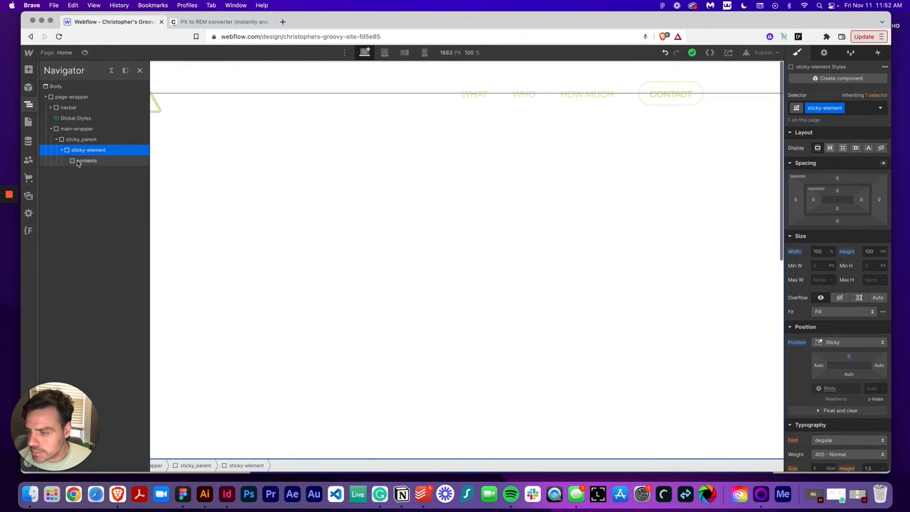
left_click(81, 161)
left_click(28, 106)
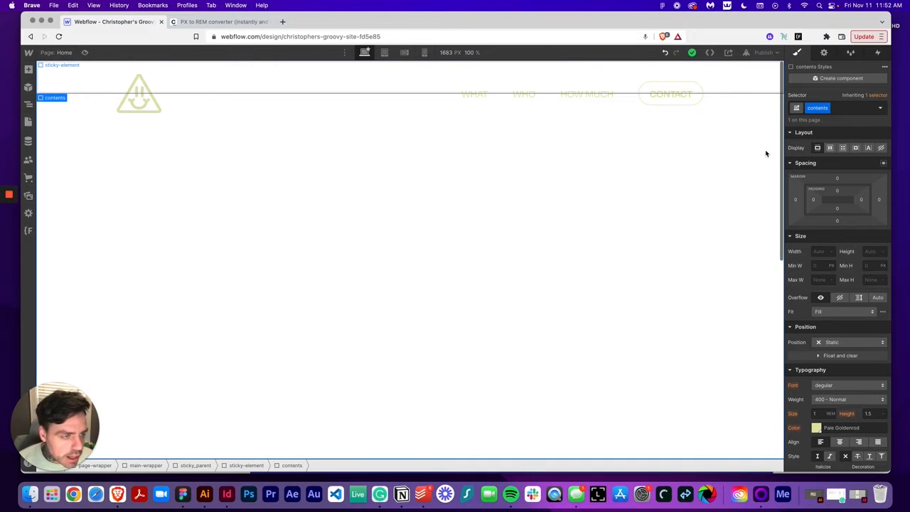
left_click(821, 252)
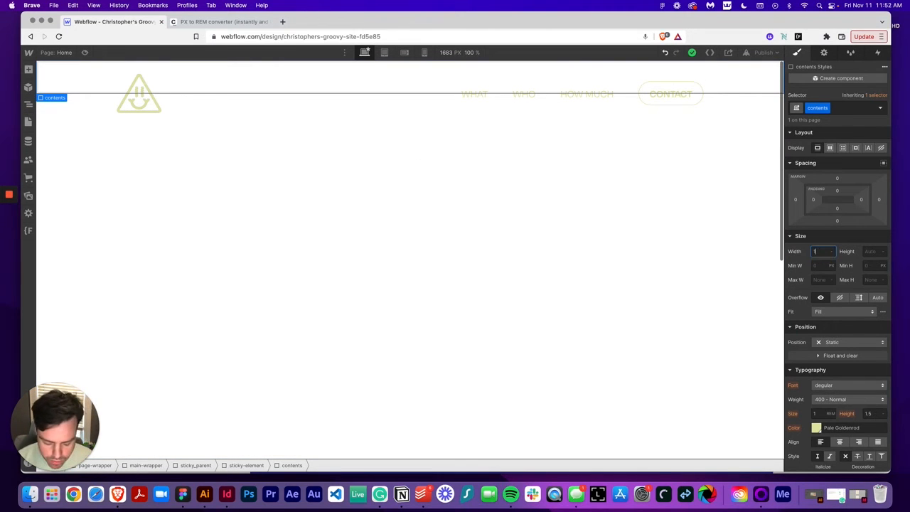
type("100%")
key("Tab")
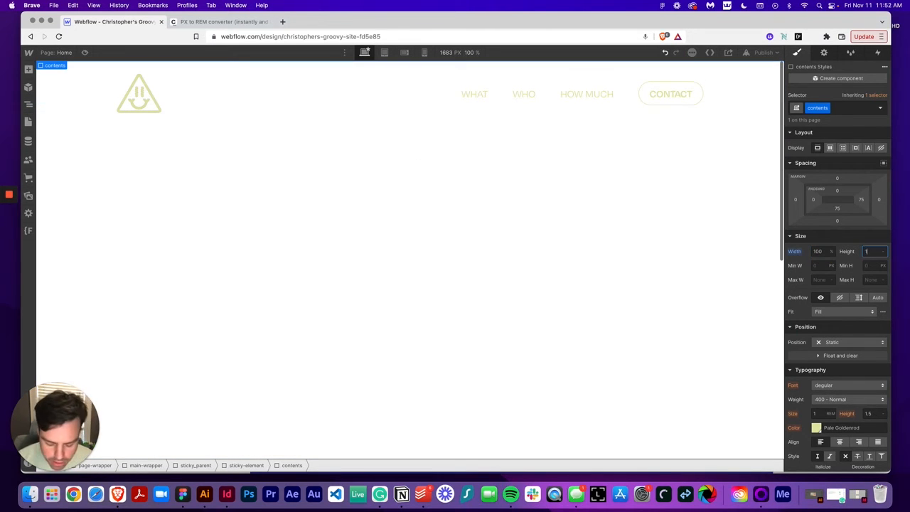
type("100vh")
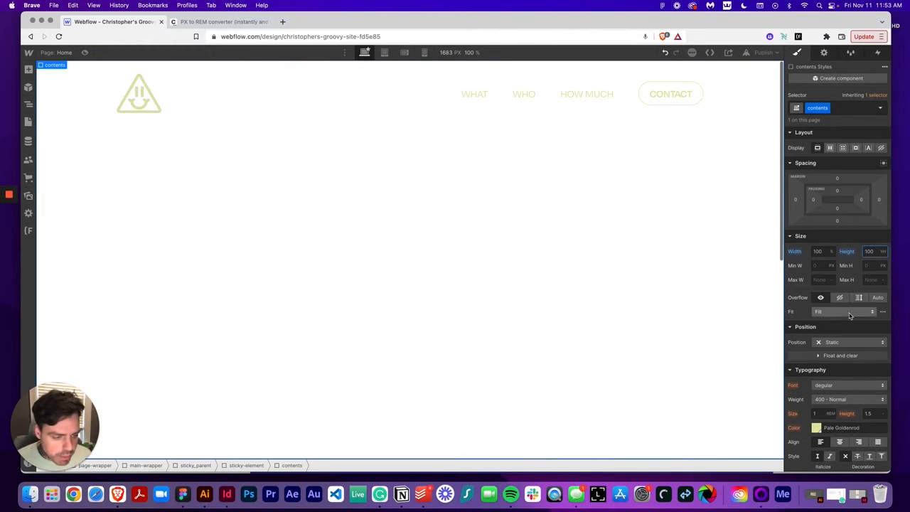
Set the contents div's position to Relative
left_click(851, 107)
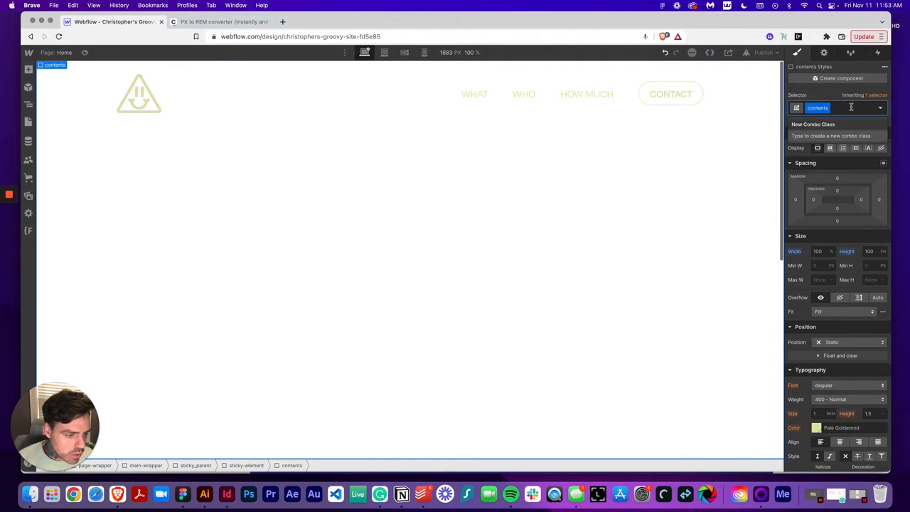
left_click(861, 342)
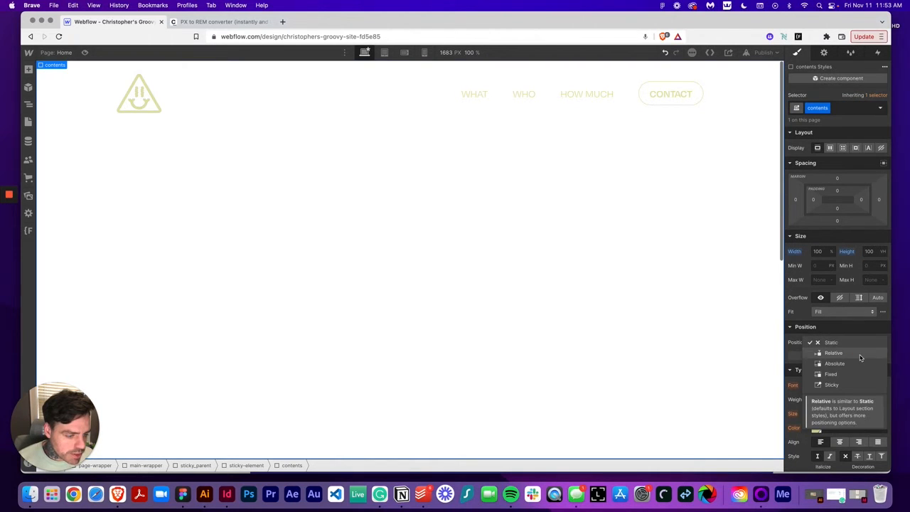
left_click(859, 356)
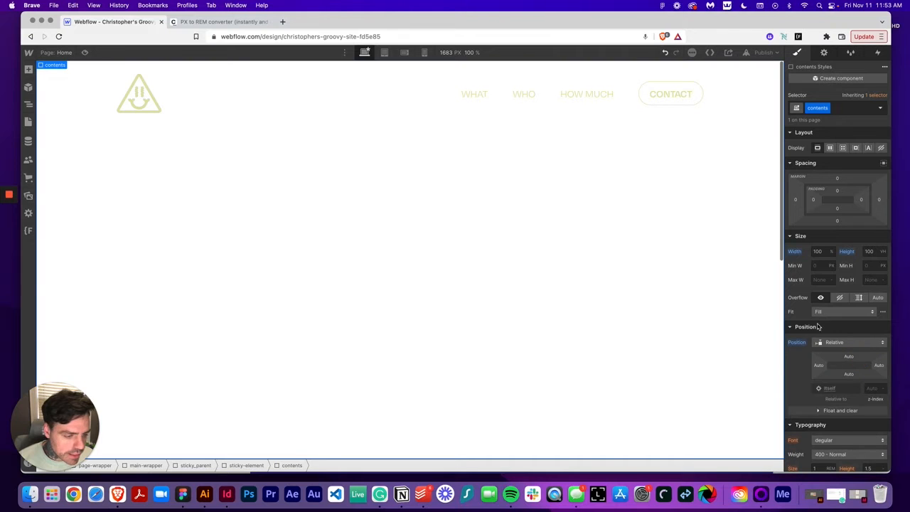
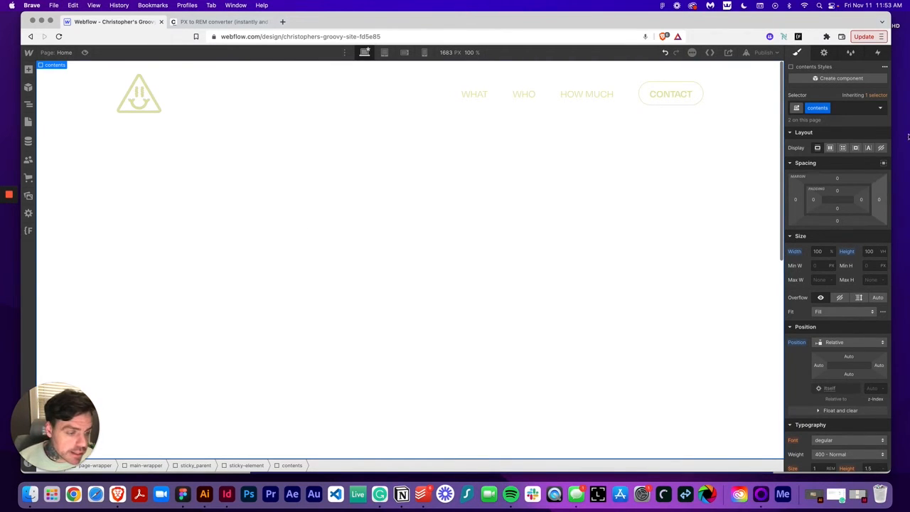
Add the combo class is-top to the selected contents div
left_click(844, 107)
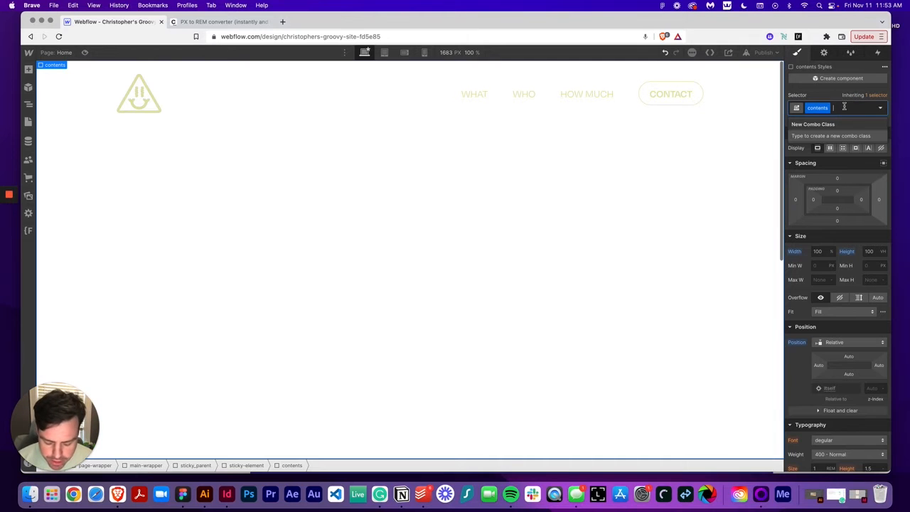
type("is-two")
key("Return")
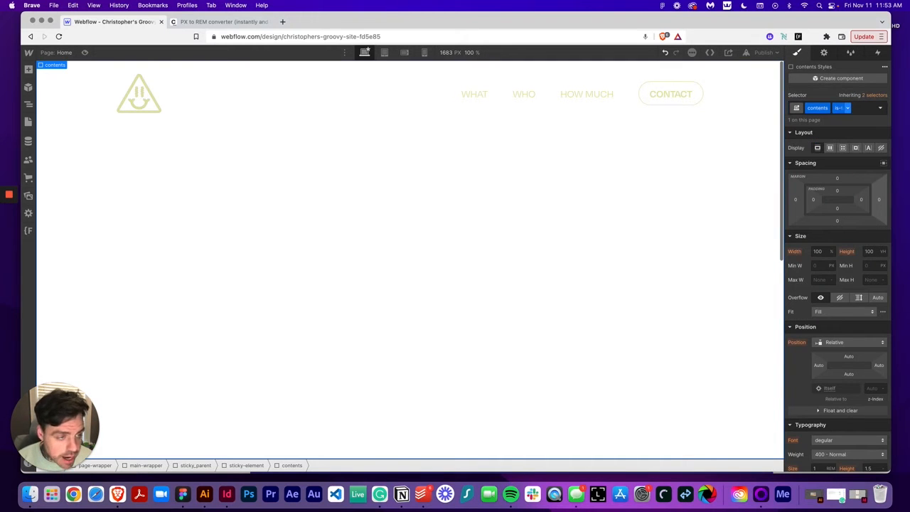
Set the is-top contents div's position to Absolute, pinned to the top
left_click(863, 342)
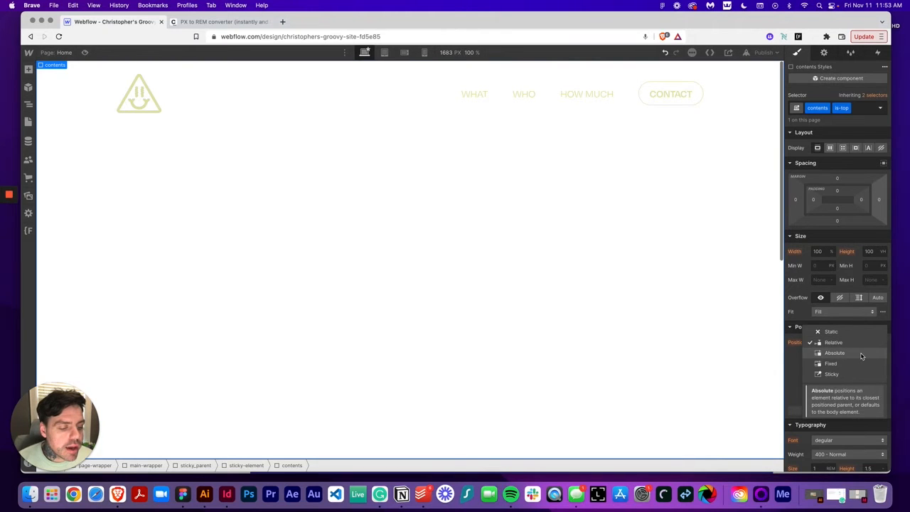
left_click(861, 353)
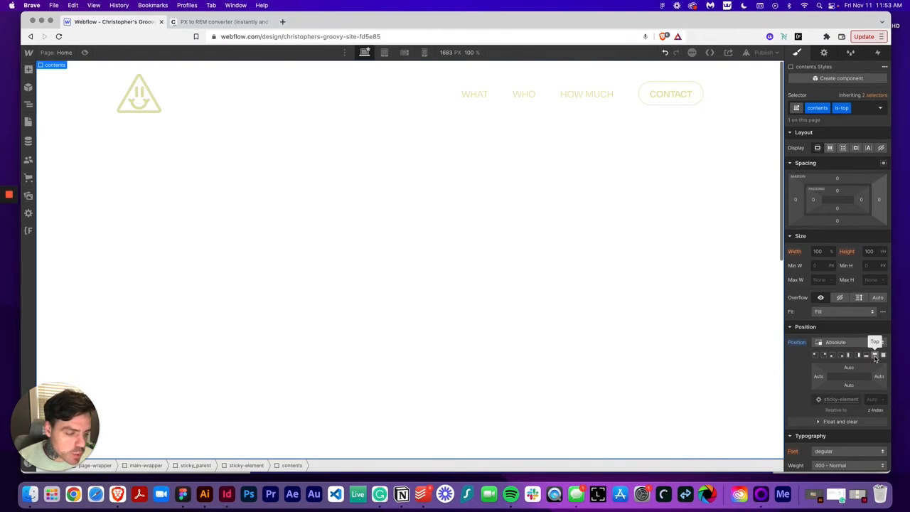
left_click(875, 356)
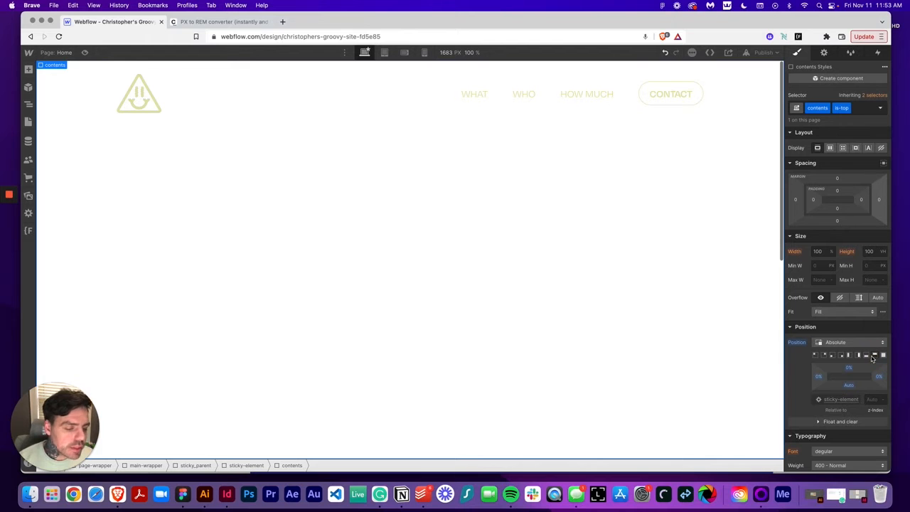
Set the contents div's background color to the Dark Slate Blue swatch
scroll(858, 354, "down", 1)
scroll(858, 353, "down", 10)
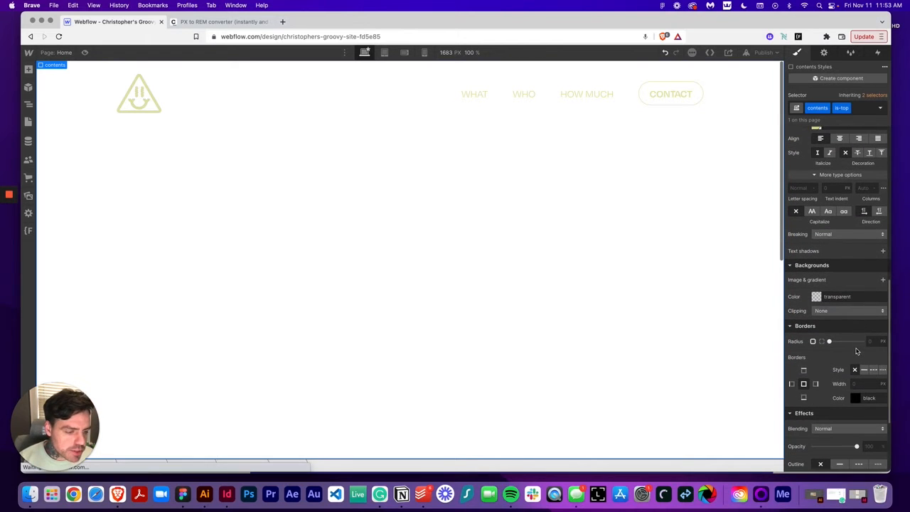
left_click(817, 296)
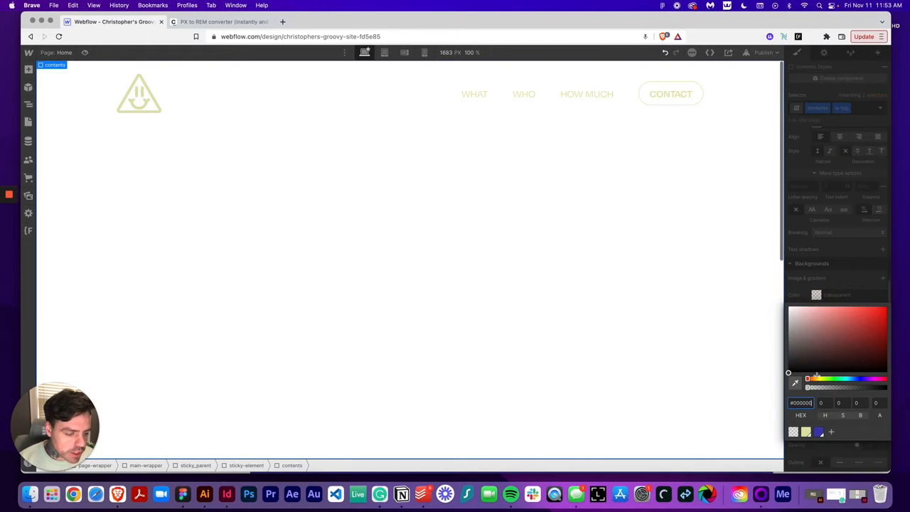
left_click(820, 431)
left_click(842, 221)
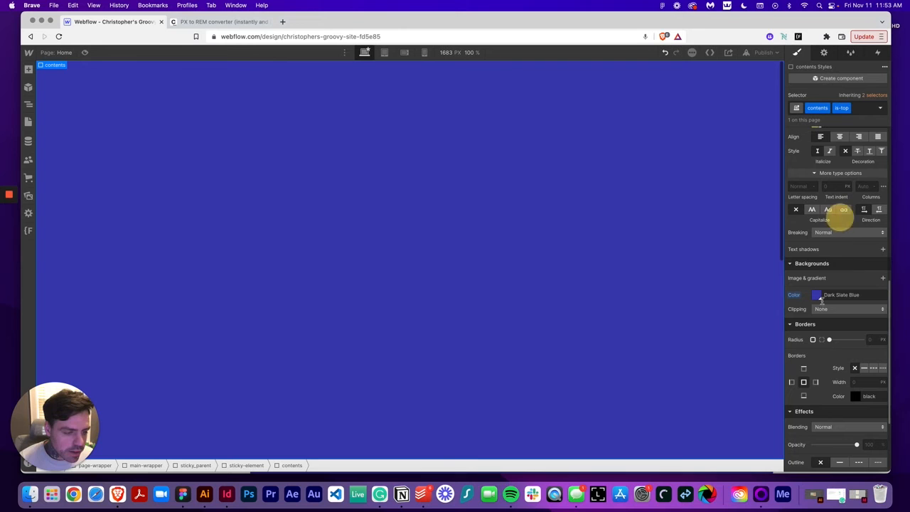
Inspect the hero rectangle's corner radius values in the Figma design
left_click(184, 490)
scroll(339, 331, "down", 5)
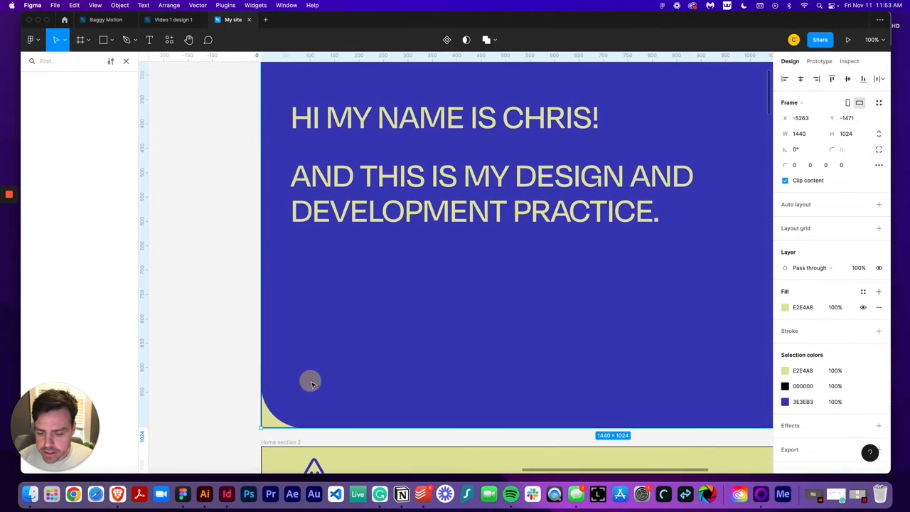
left_click(311, 383)
double_click(308, 377)
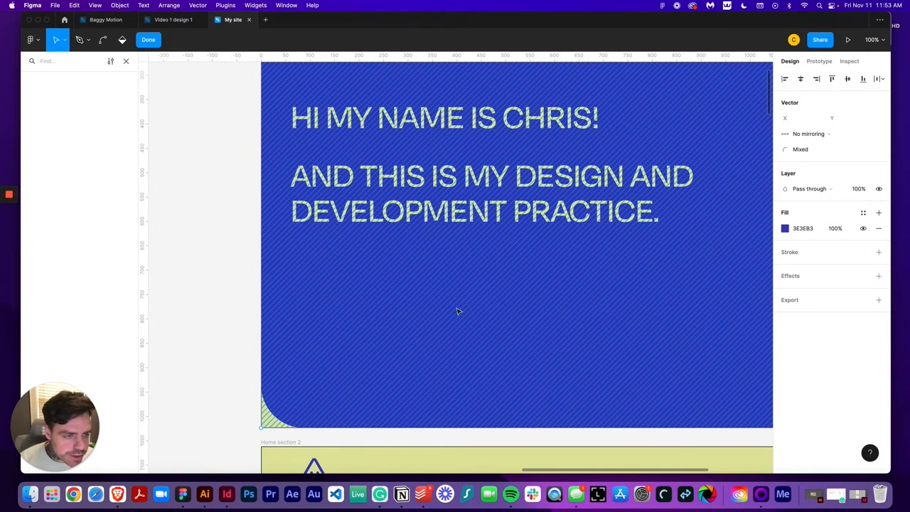
left_click(196, 328)
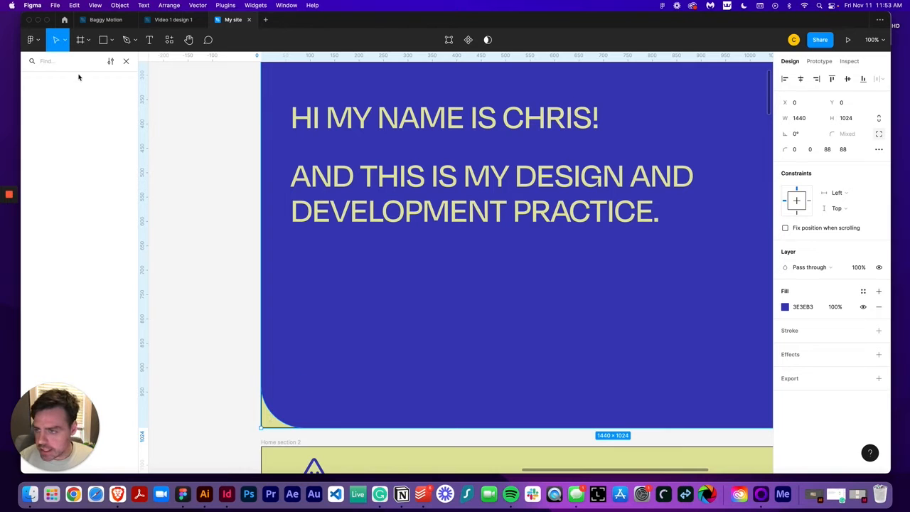
left_click(126, 62)
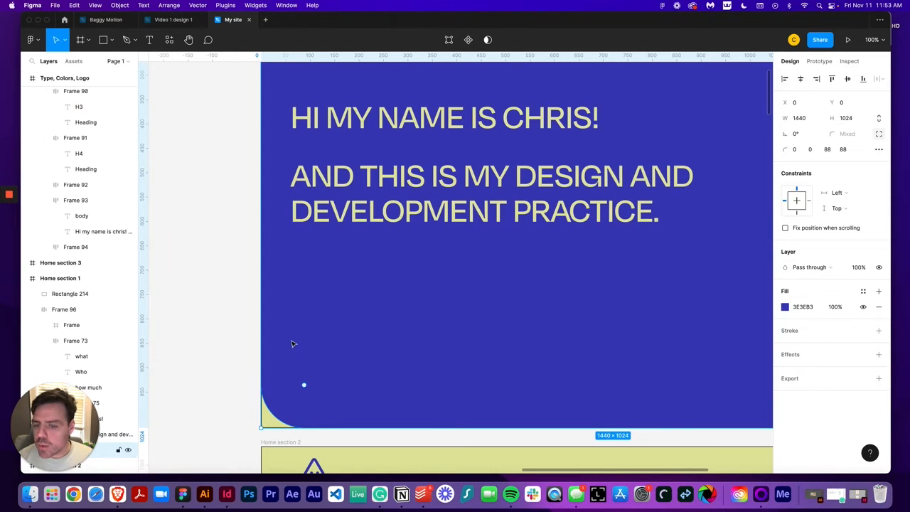
double_click(405, 347)
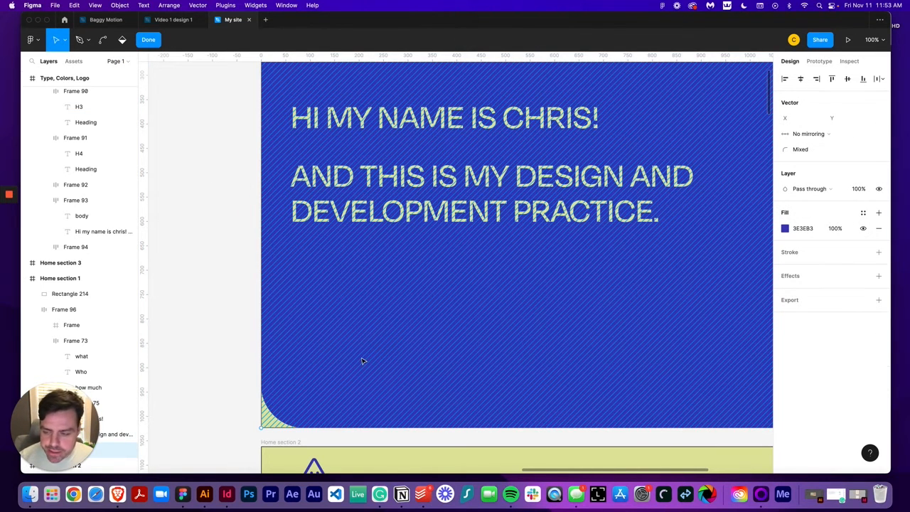
left_click(205, 268)
left_click(321, 363)
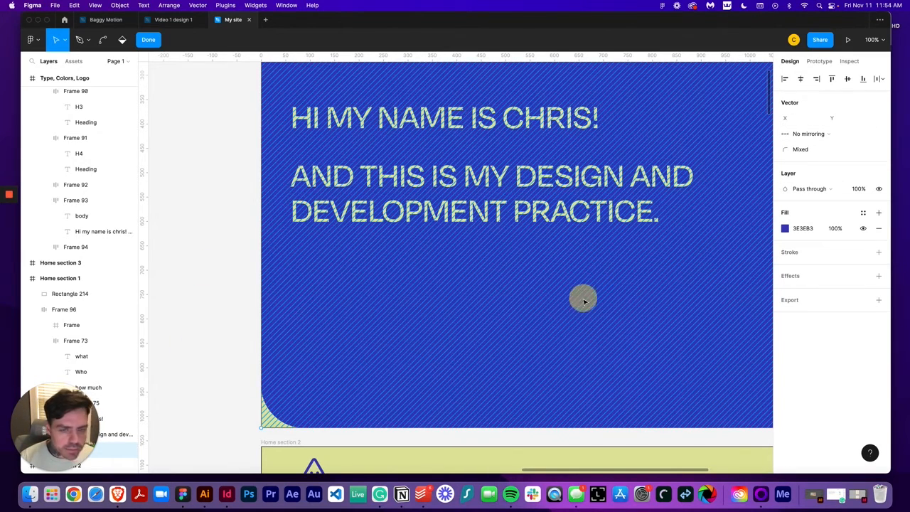
key("minus")
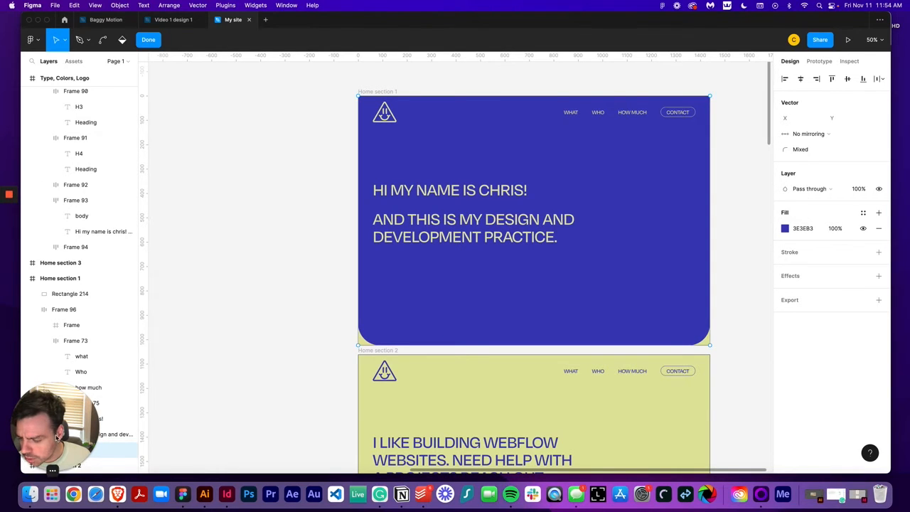
left_click(58, 471)
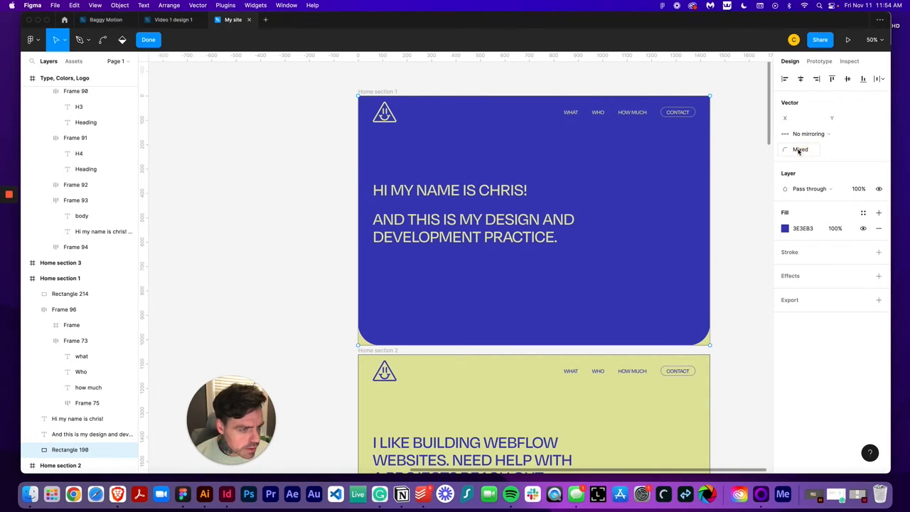
left_click(799, 149)
left_click(330, 321)
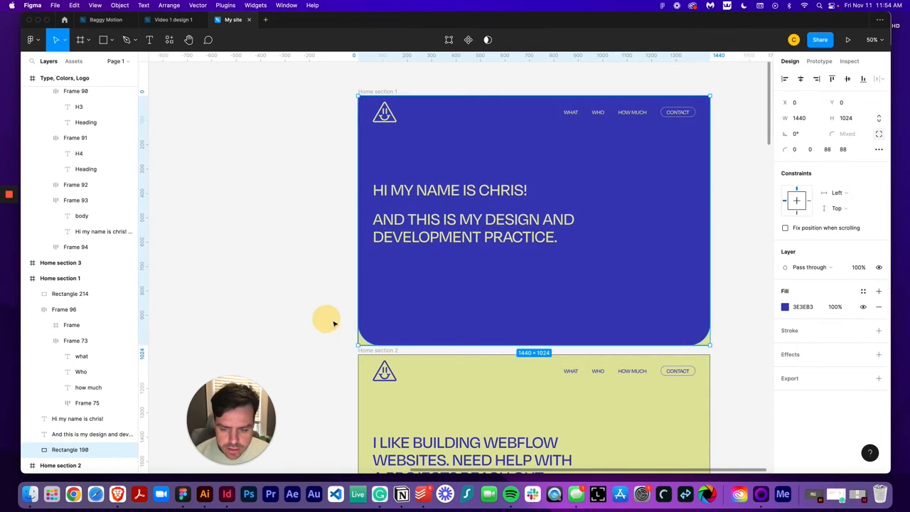
left_click(826, 149)
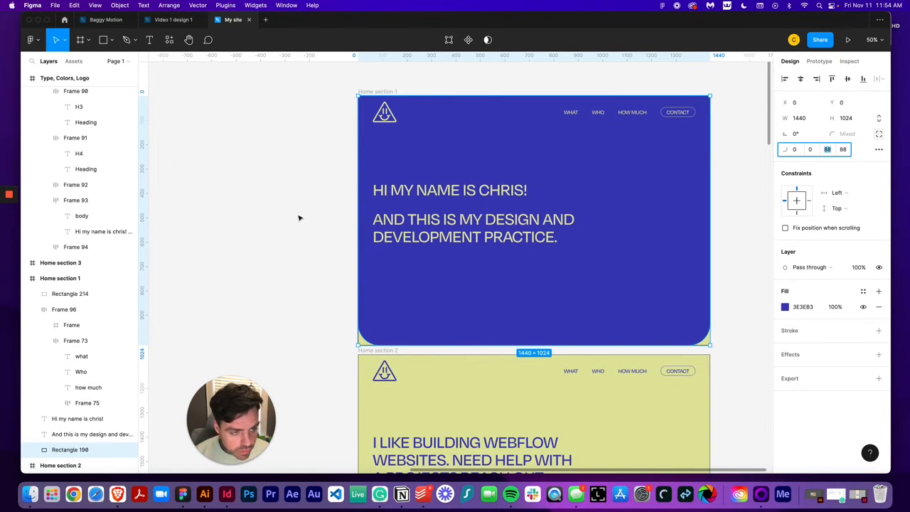
left_click(299, 217)
left_click_drag(240, 422, 96, 426)
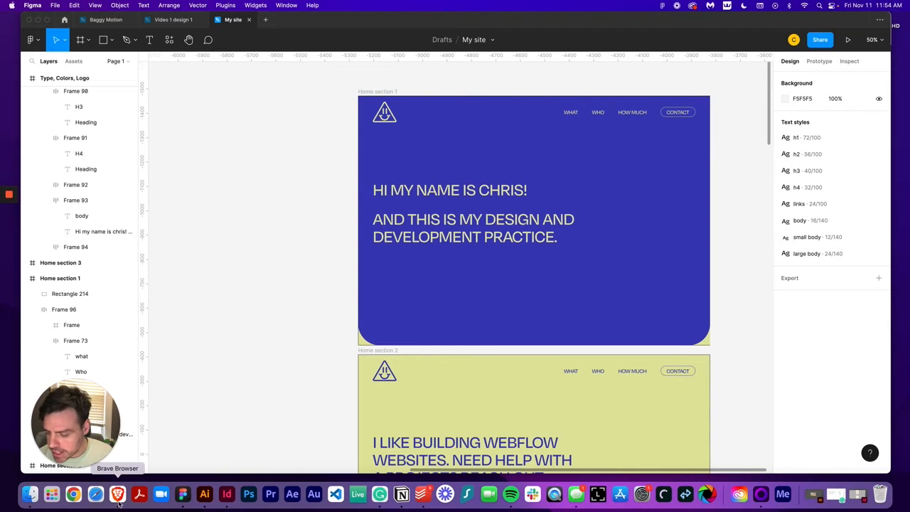
Convert 88 px to rem in the PX to REM converter and copy the rem value
left_click(117, 494)
left_click(202, 21)
double_click(371, 229)
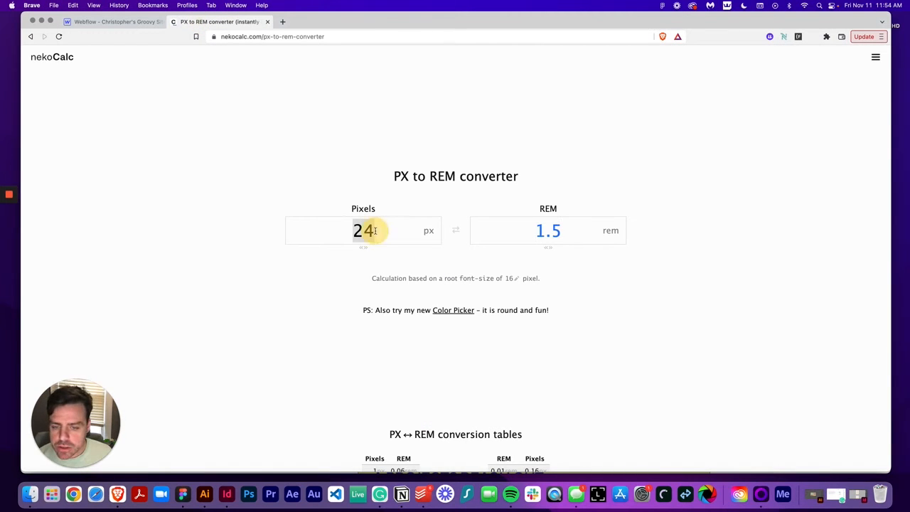
type("88")
double_click(546, 231)
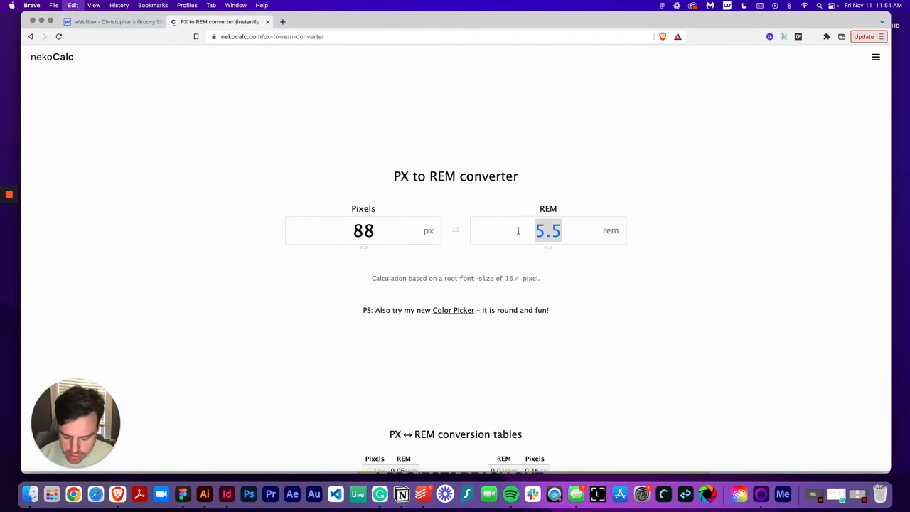
Set the contents div's bottom-left and bottom-right corner radii to 5.5 rem
left_click(156, 24)
scroll(866, 358, "down", 4)
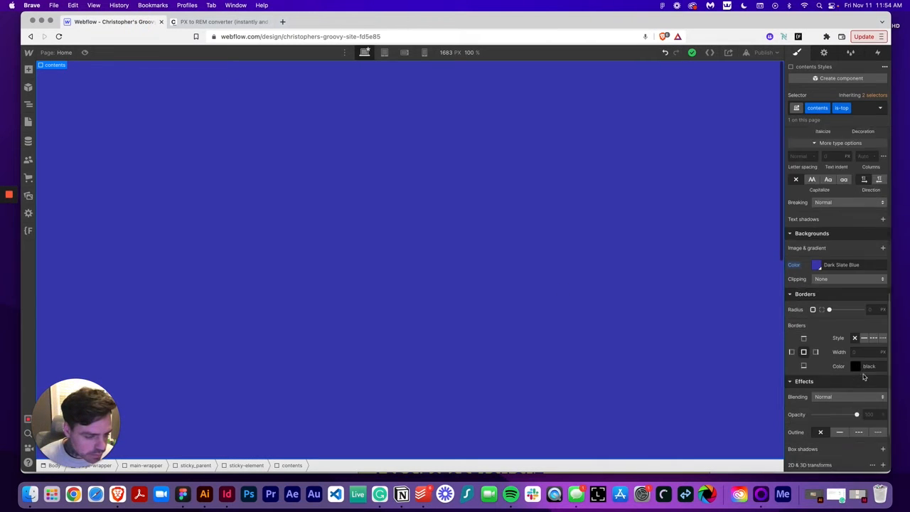
left_click(821, 224)
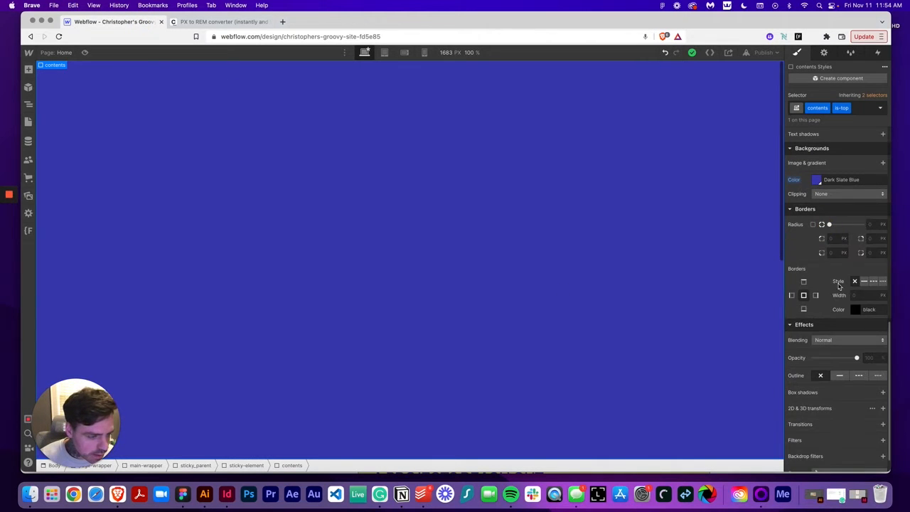
left_click(836, 252)
type("5.5")
type("rem")
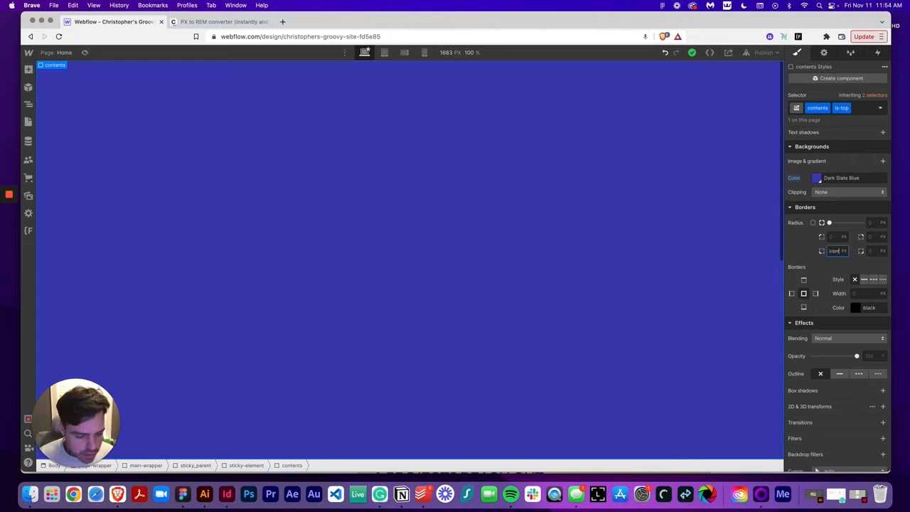
key("Return")
left_click(877, 251)
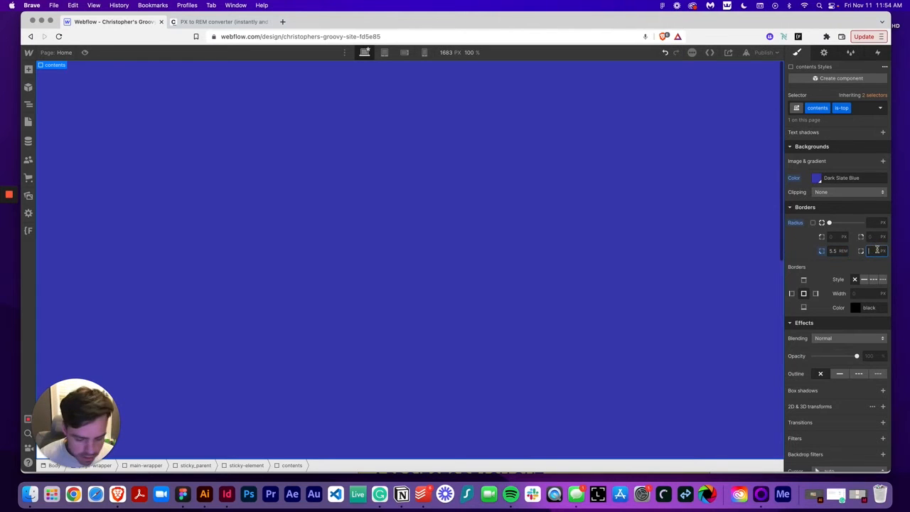
type("5.5")
key("Return")
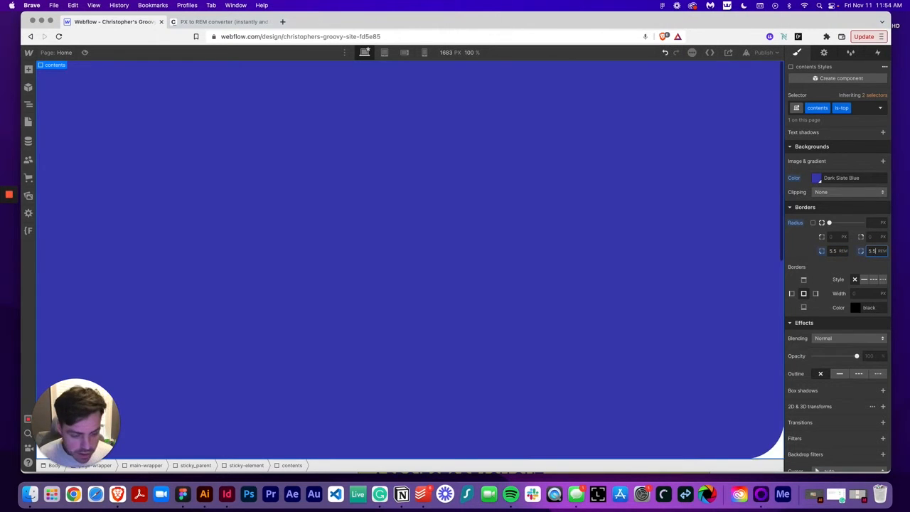
Select the Body in the Navigator and set its background color to the Pale Goldenrod swatch
left_click(28, 104)
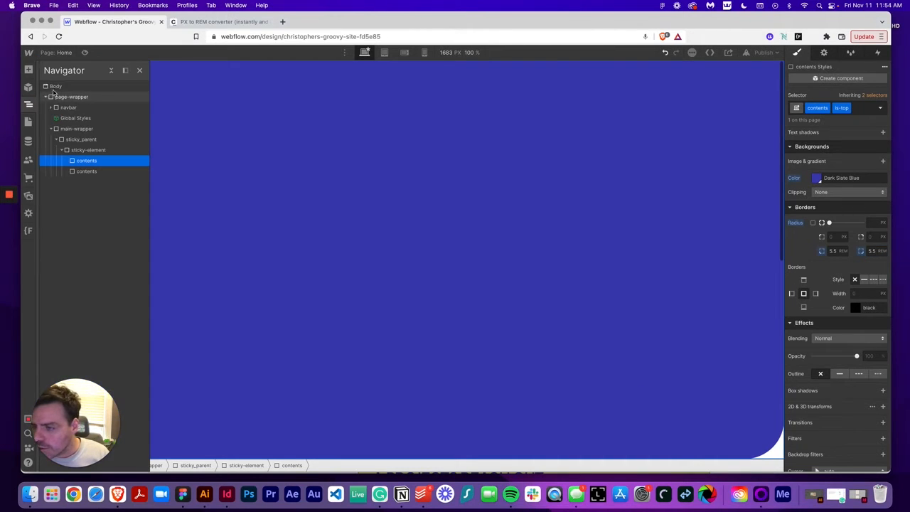
left_click(54, 87)
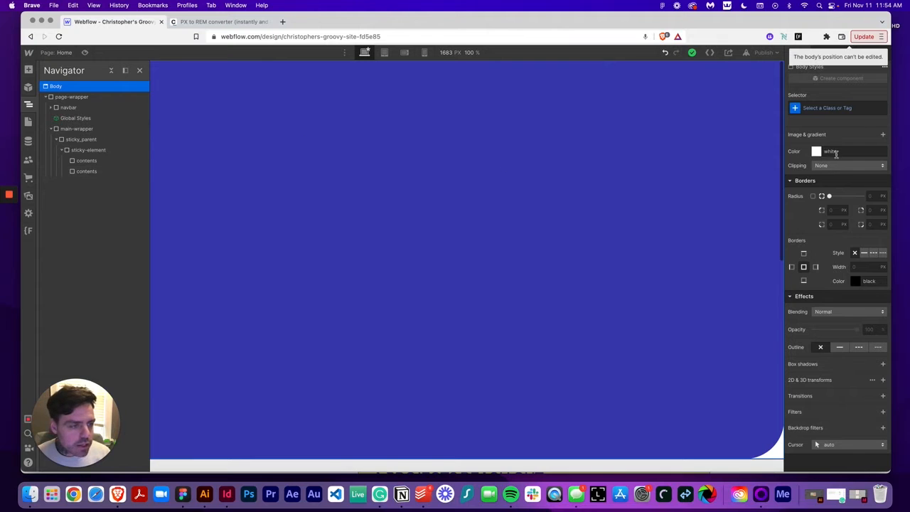
scroll(826, 163, "up", 2)
left_click(817, 186)
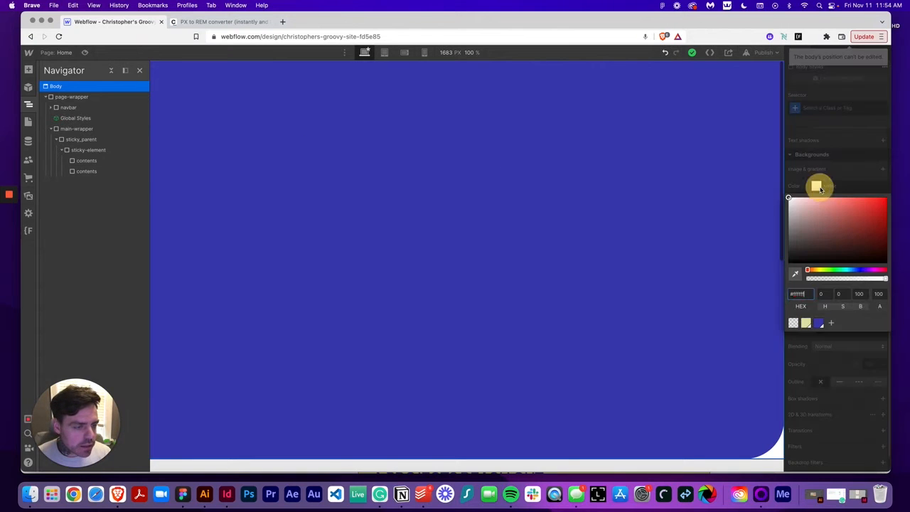
left_click(807, 324)
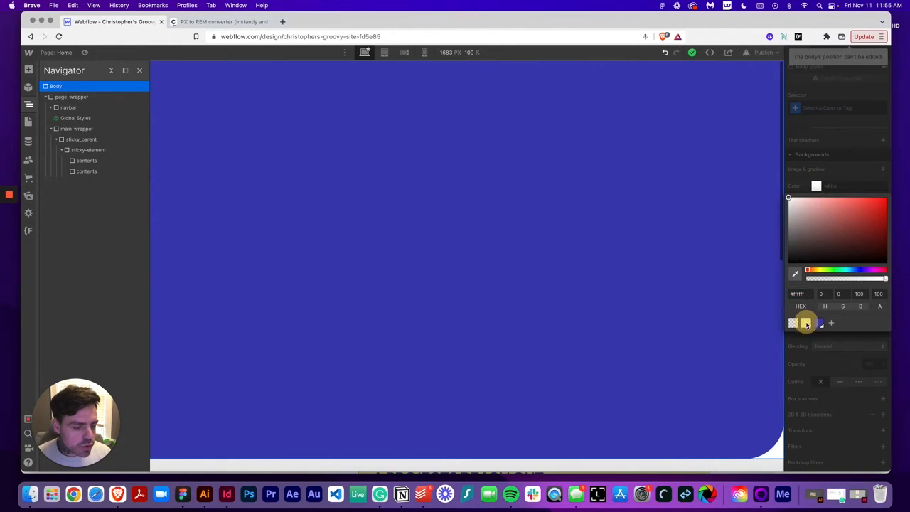
left_click(828, 152)
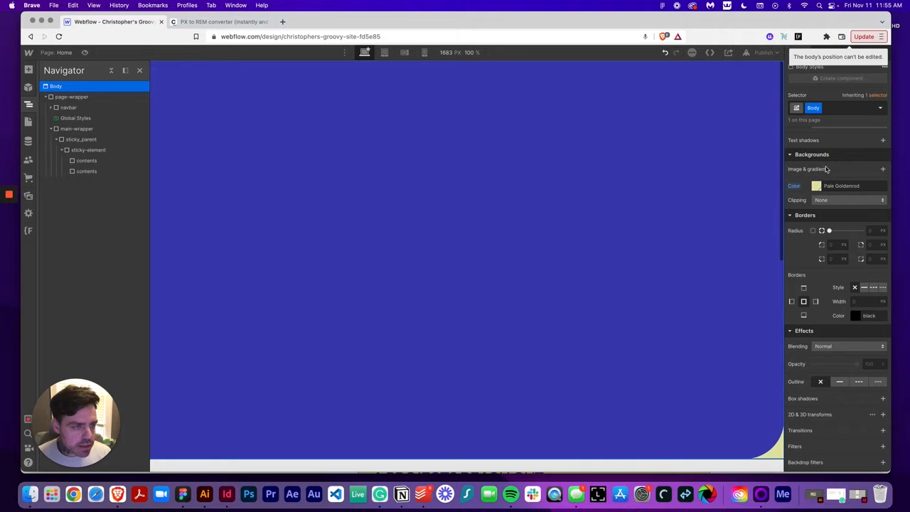
Look over the Figma design's sections below the hero
left_click(182, 493)
scroll(353, 346, "down", 5)
scroll(353, 346, "down", 7)
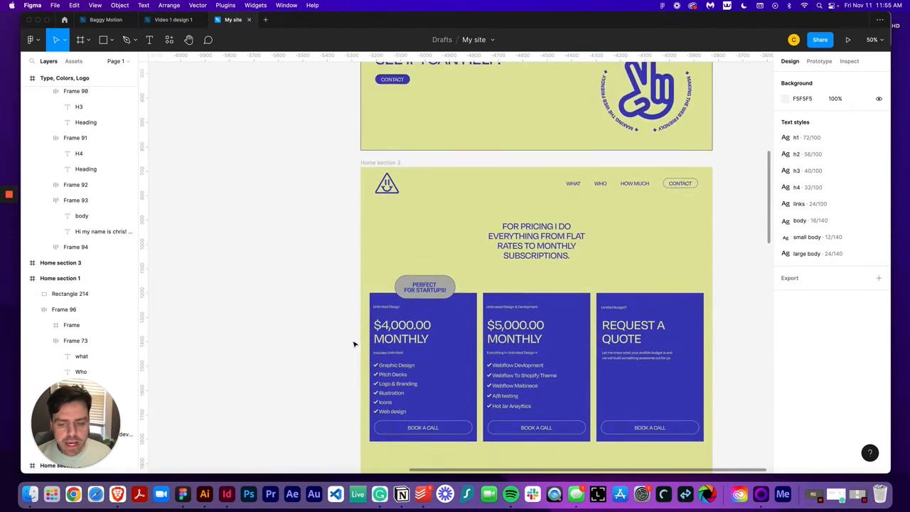
scroll(437, 270, "up", 10)
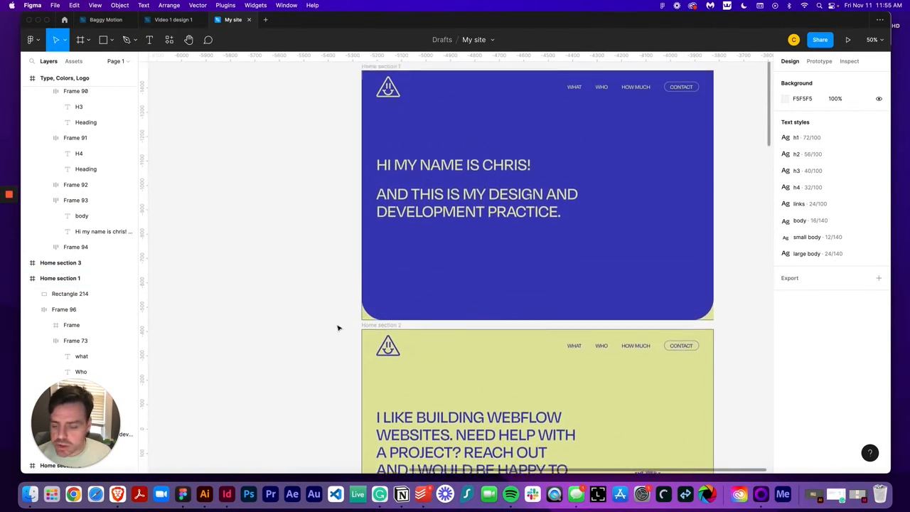
Select the navbar and set its z-index to 99
left_click(118, 494)
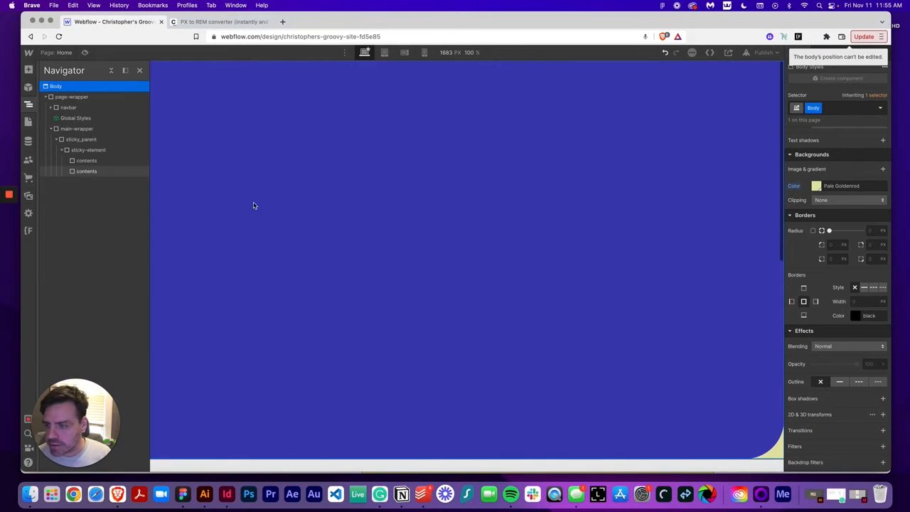
left_click(715, 177)
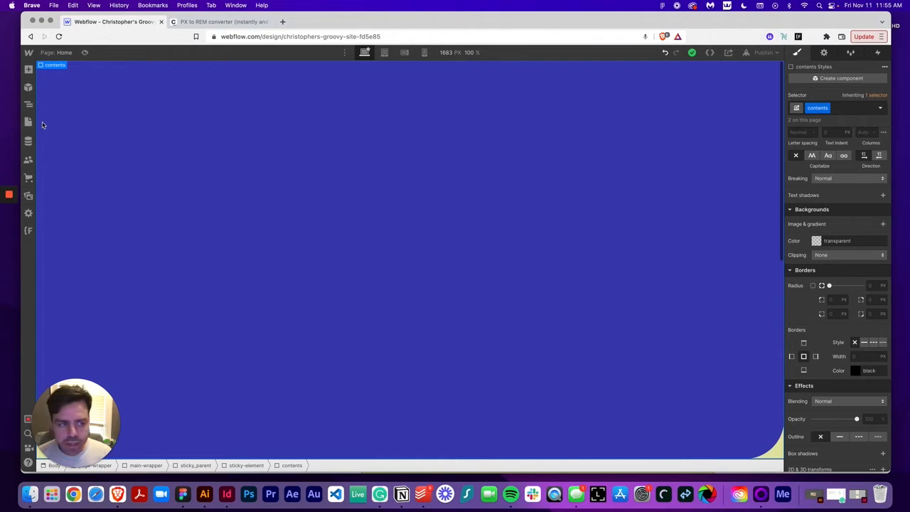
left_click(29, 107)
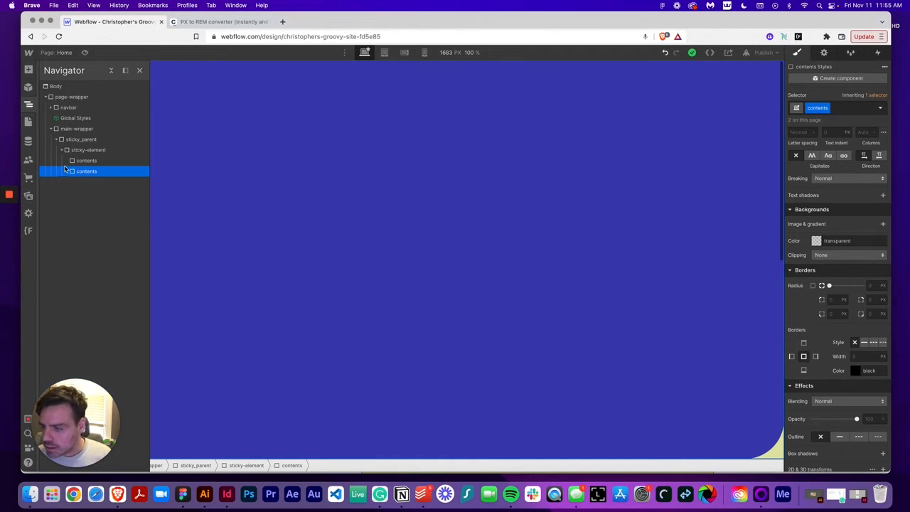
left_click(85, 162)
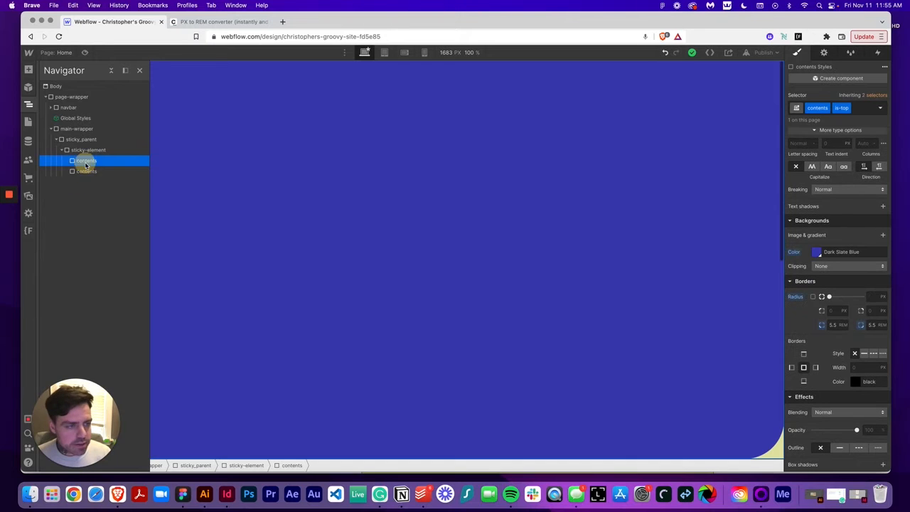
left_click(85, 172)
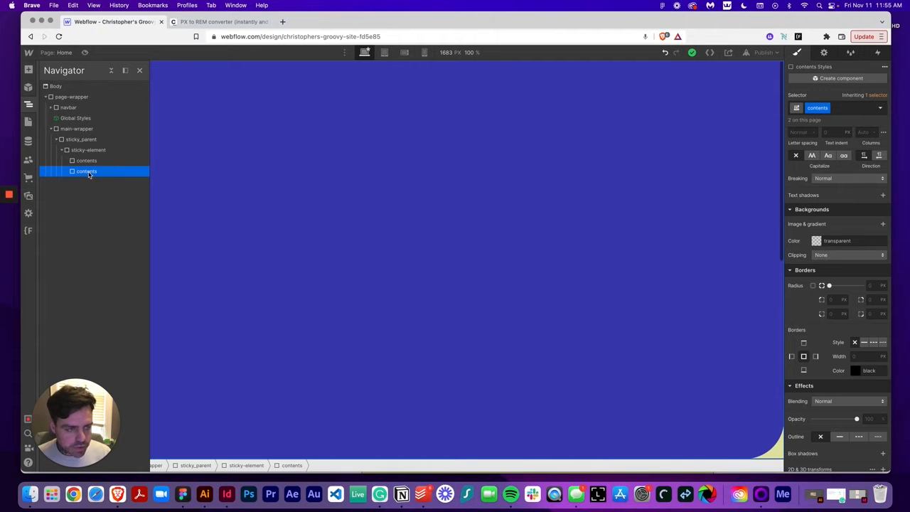
left_click(87, 162)
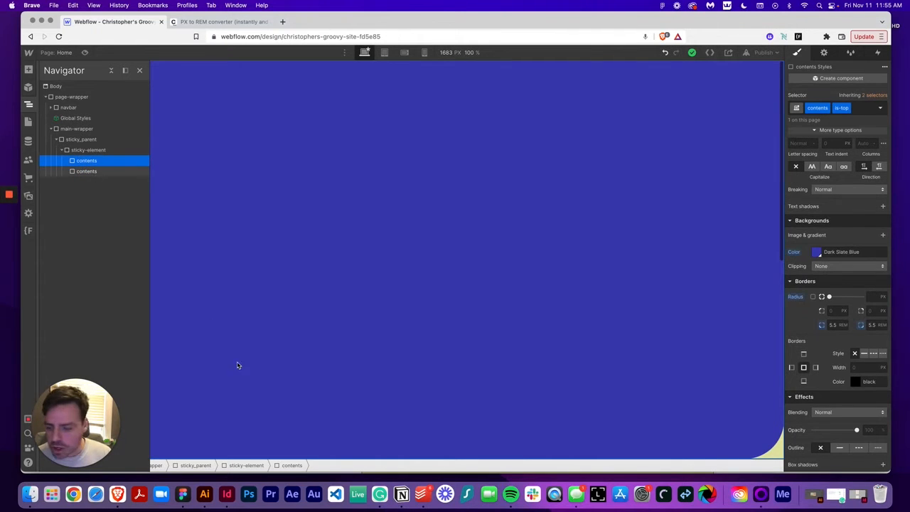
left_click(81, 107)
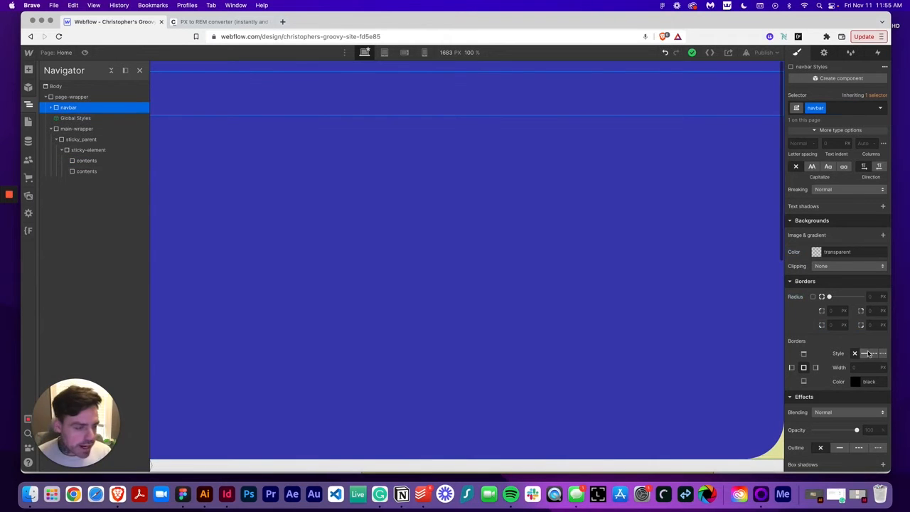
scroll(853, 295, "up", 5)
left_click(871, 297)
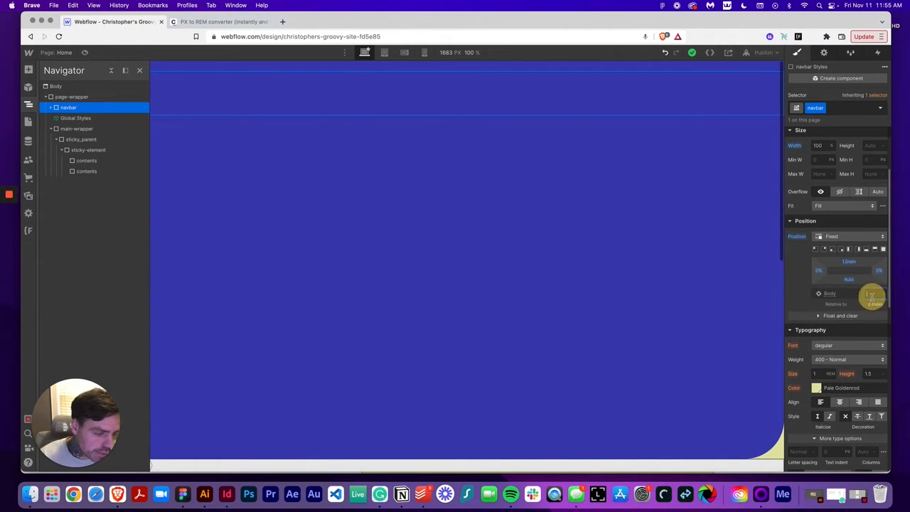
type("99")
key("Tab")
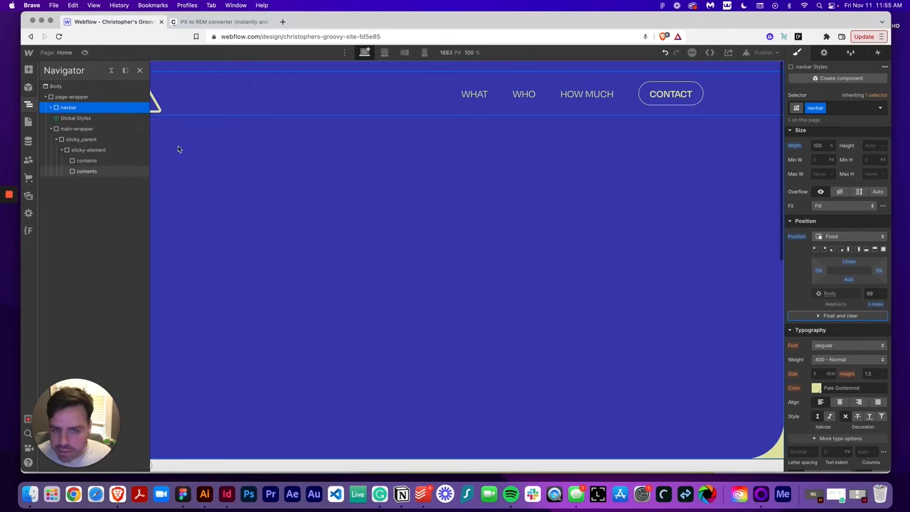
Scroll the canvas to check how the navbar sits over the content panels
left_click(28, 105)
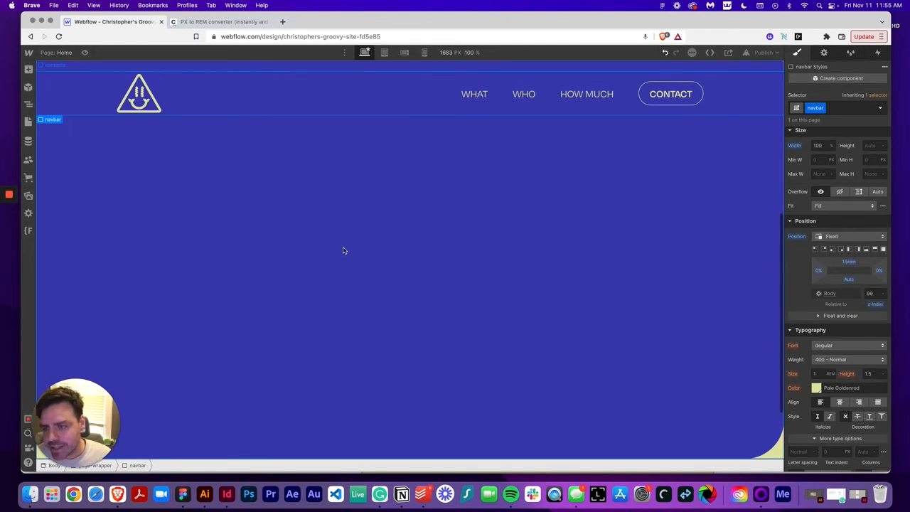
scroll(343, 250, "down", 2)
scroll(343, 250, "up", 5)
scroll(343, 250, "down", 5)
scroll(342, 250, "up", 5)
scroll(342, 250, "down", 5)
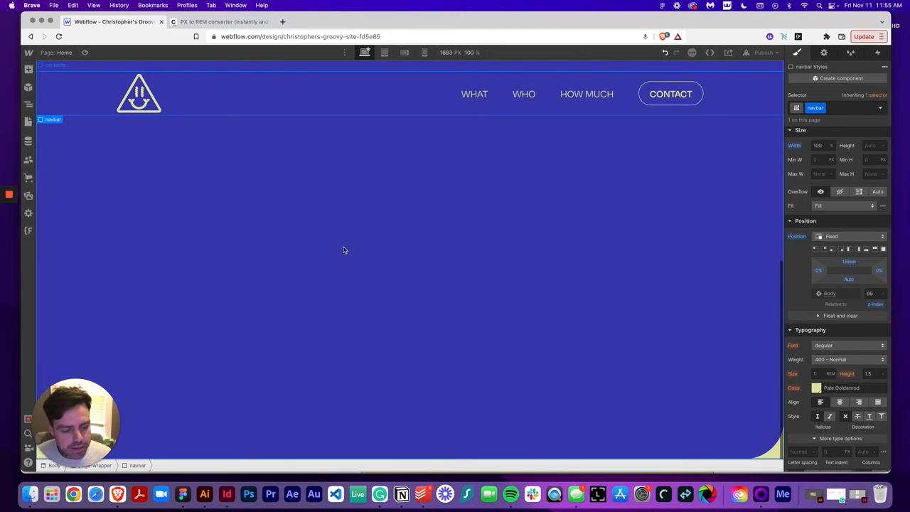
scroll(345, 250, "up", 5)
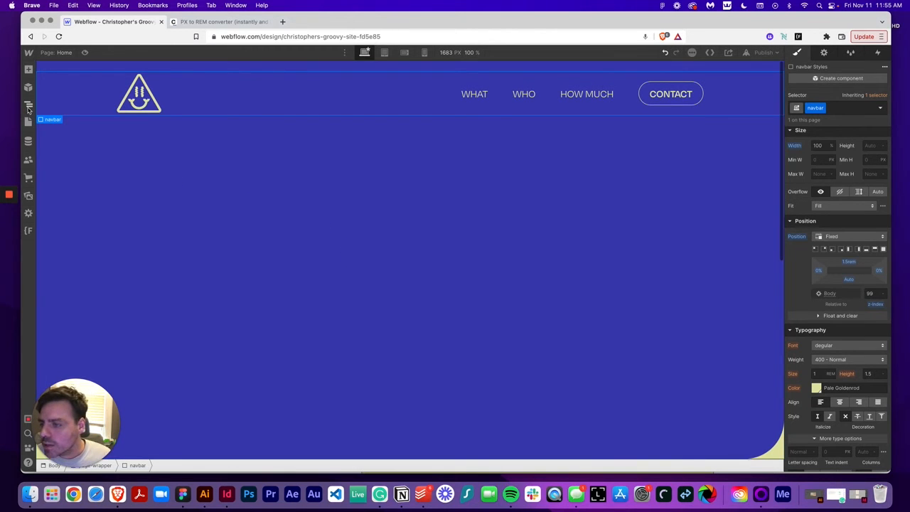
Select the top contents div and set its display to flex with centred alignment
left_click(29, 105)
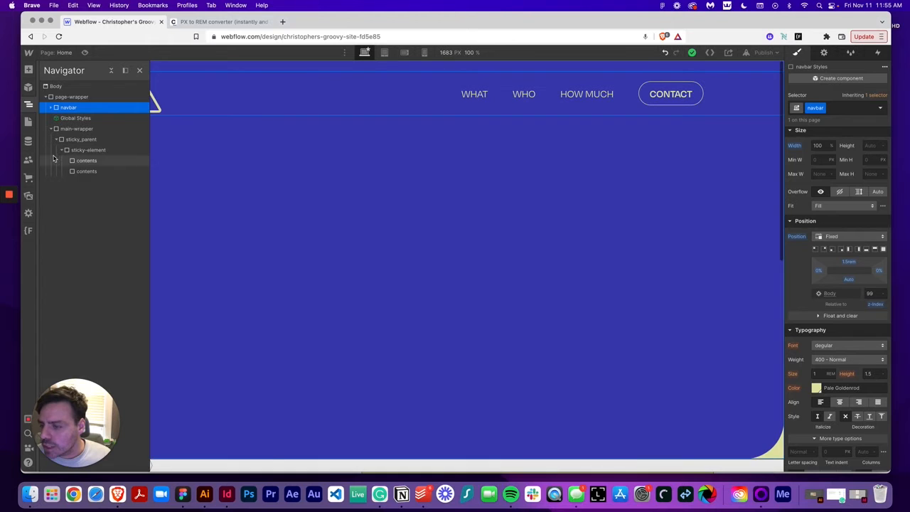
left_click(89, 161)
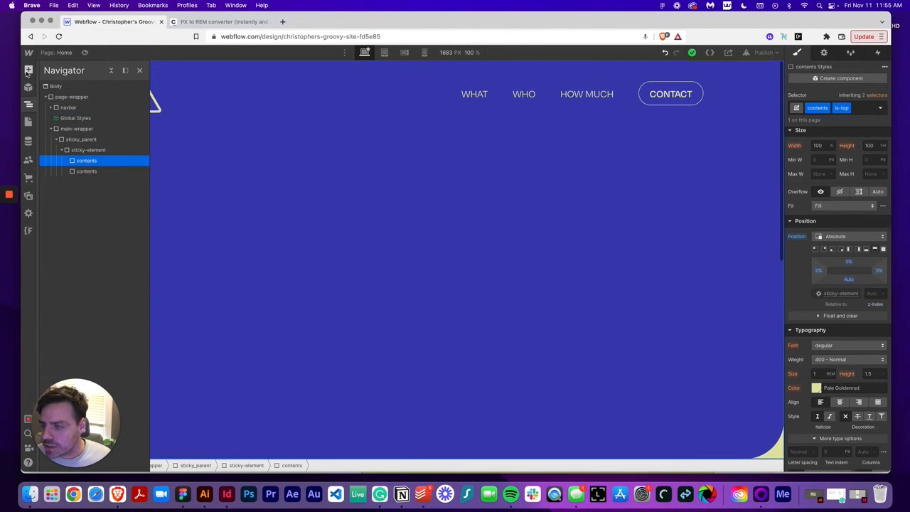
scroll(830, 212, "up", 3)
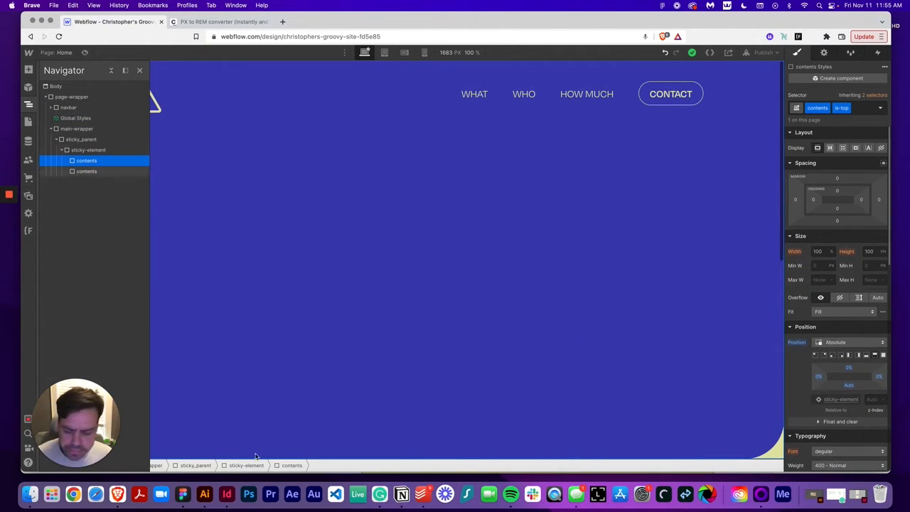
left_click(183, 493)
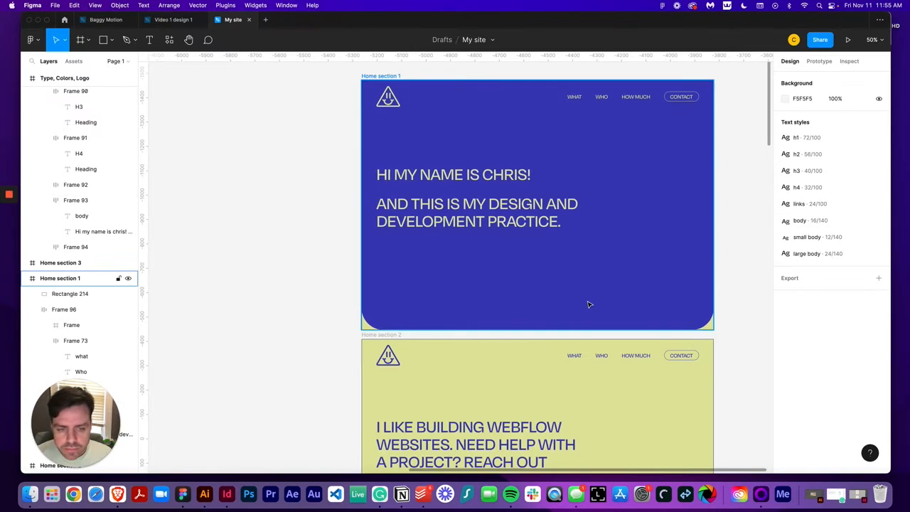
scroll(589, 305, "up", 1)
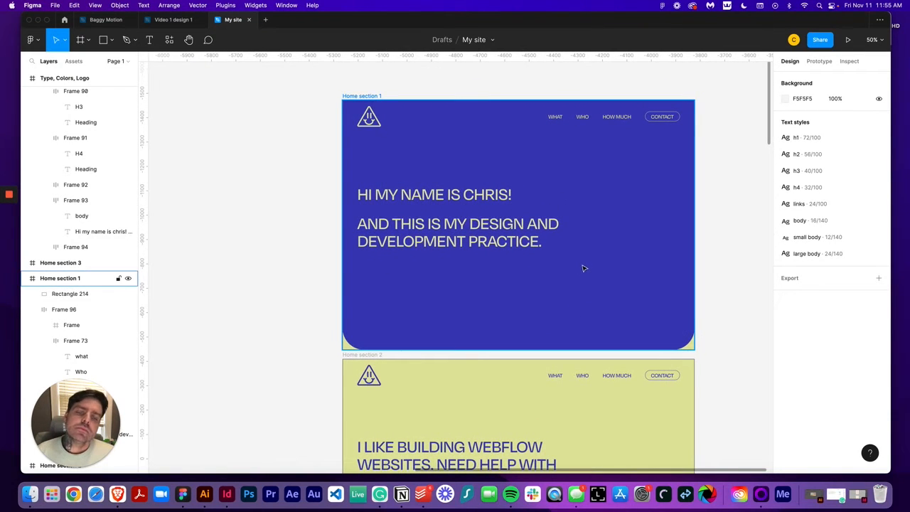
scroll(583, 268, "right", 3)
scroll(549, 298, "right", 1)
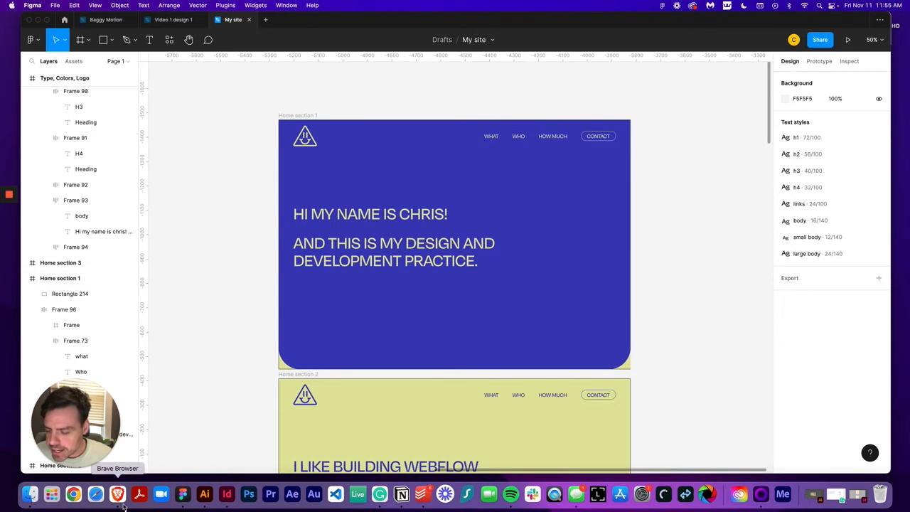
left_click(119, 503)
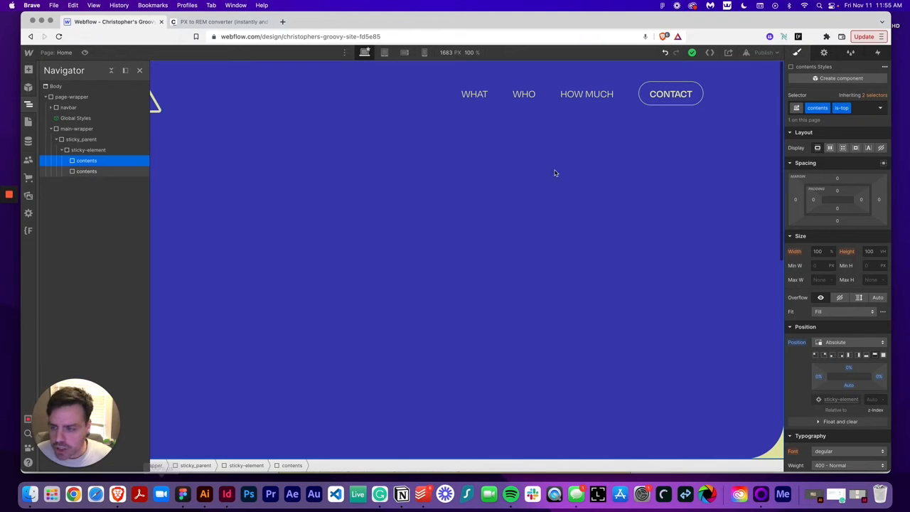
left_click(830, 147)
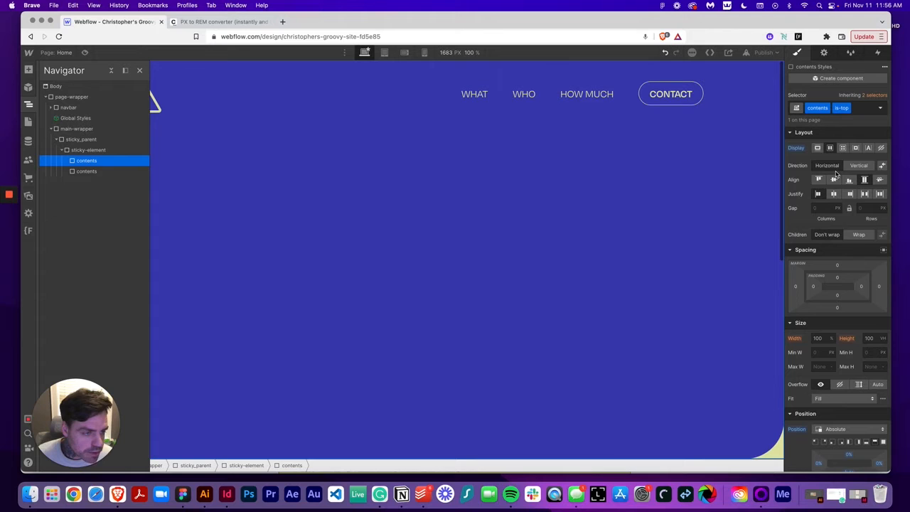
left_click(833, 179)
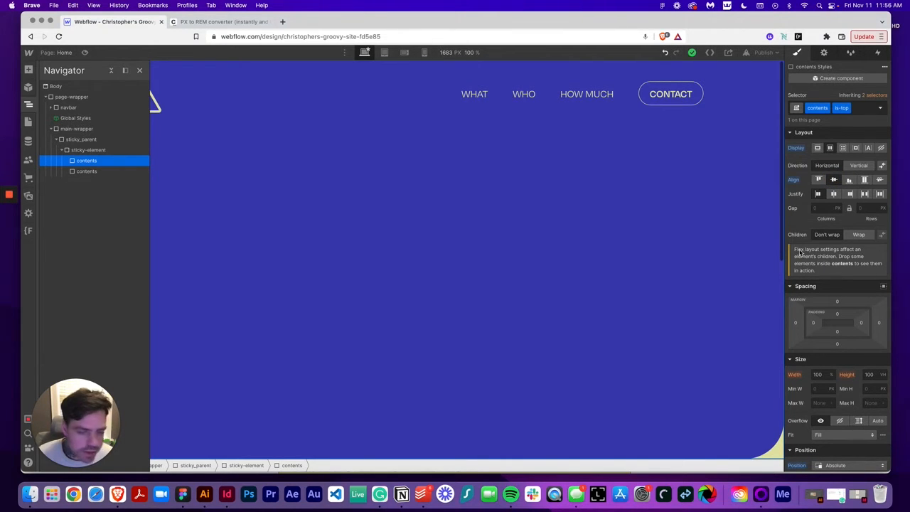
Add a div block inside the top contents div and give it the padding-global class
left_click(28, 69)
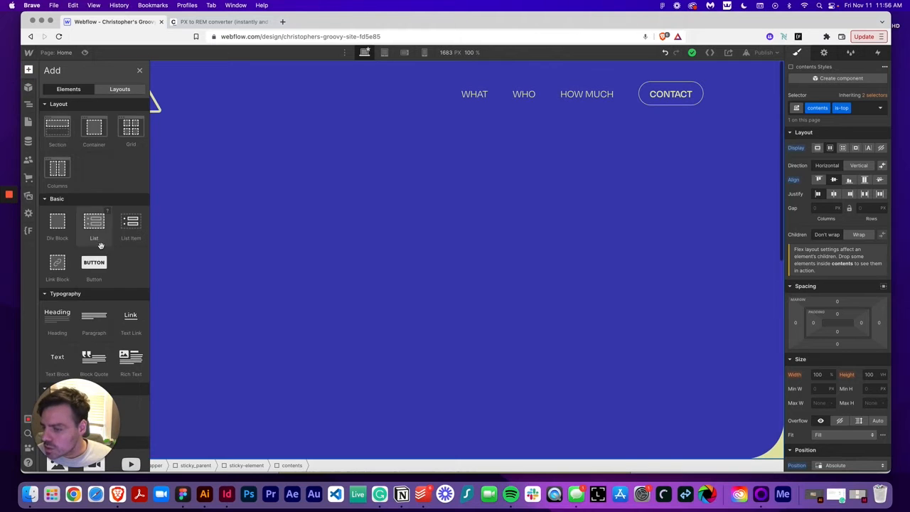
left_click(58, 224)
left_click(858, 105)
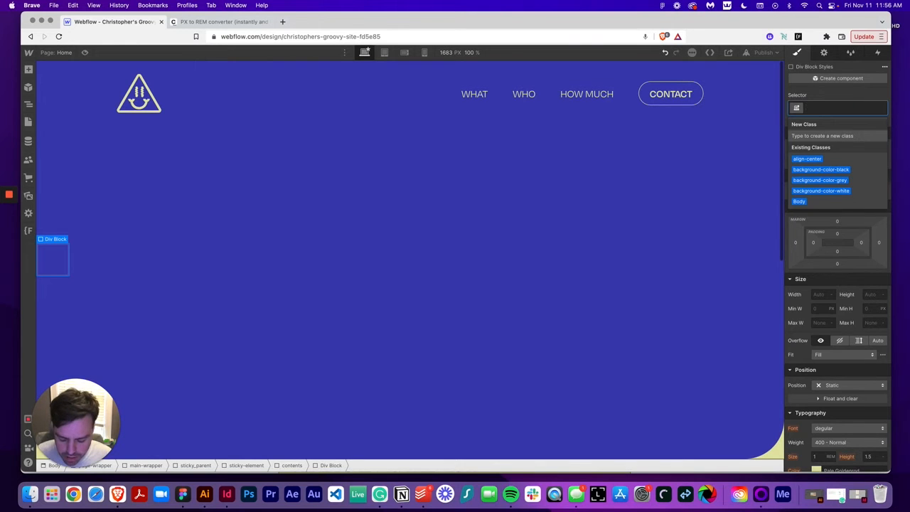
type("paddin")
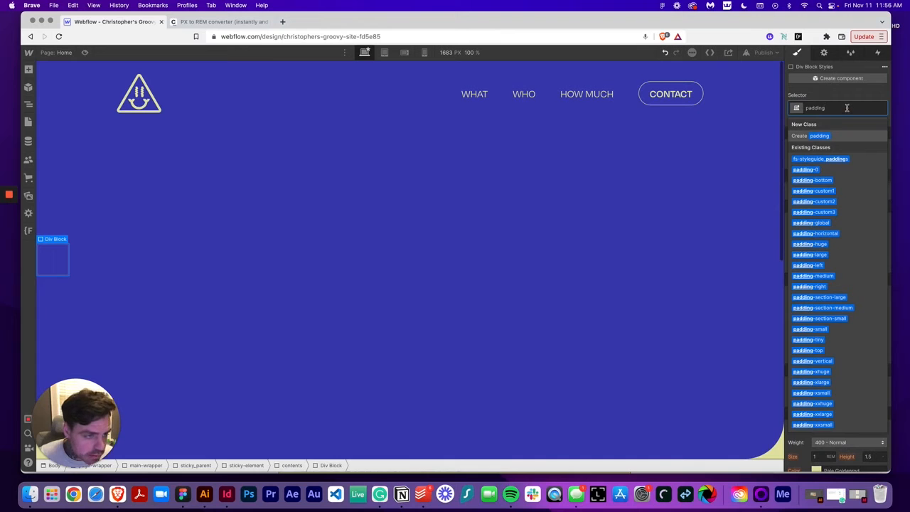
type("g")
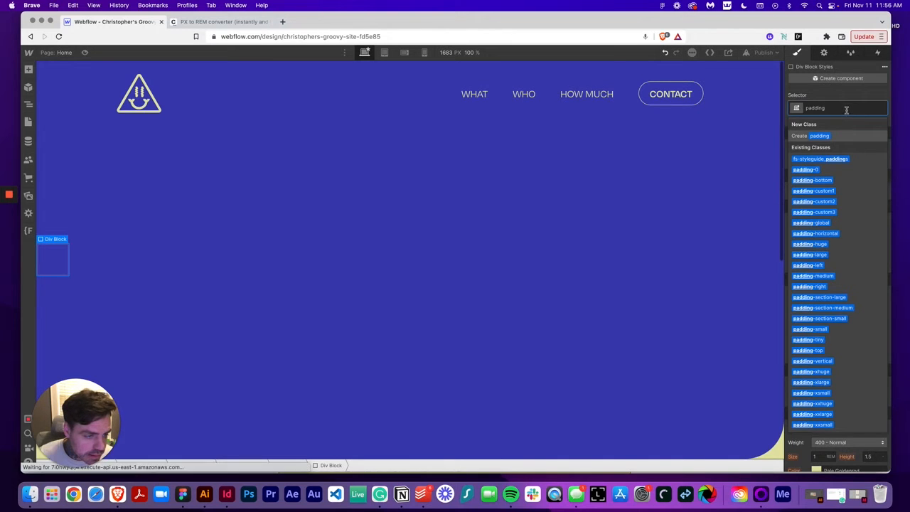
key("Down")
key("Down")
key("Down")
key("Down")
key("Down")
key("Down")
key("Down")
key("Return")
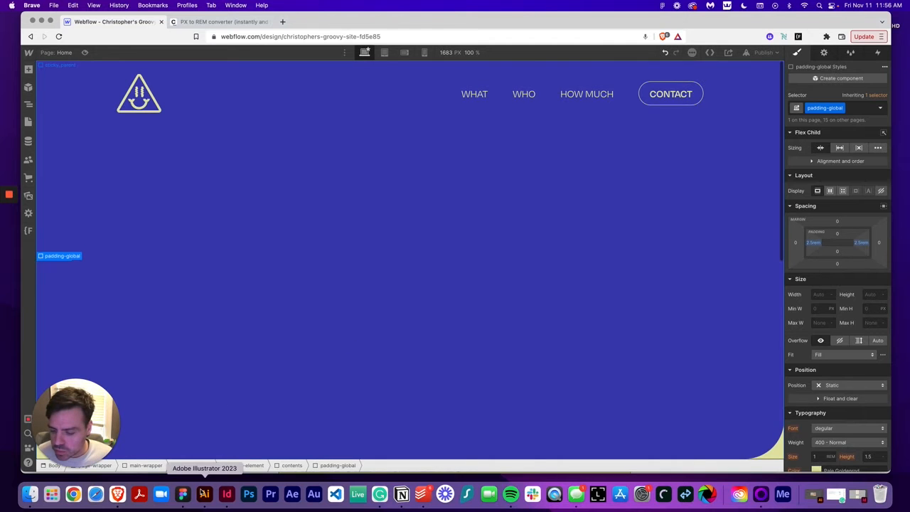
Check the hero text's left offset in Figma, then convert 60 px to rem and copy the rem value
left_click(185, 494)
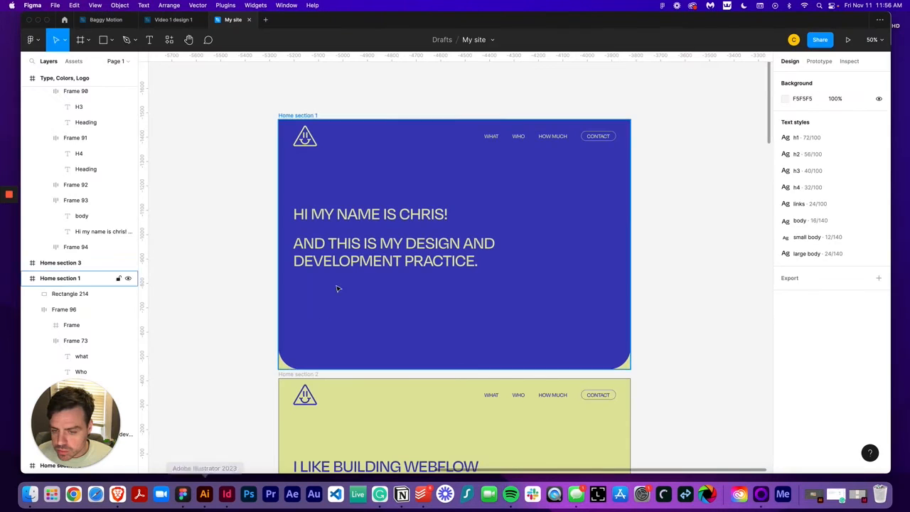
left_click(331, 242)
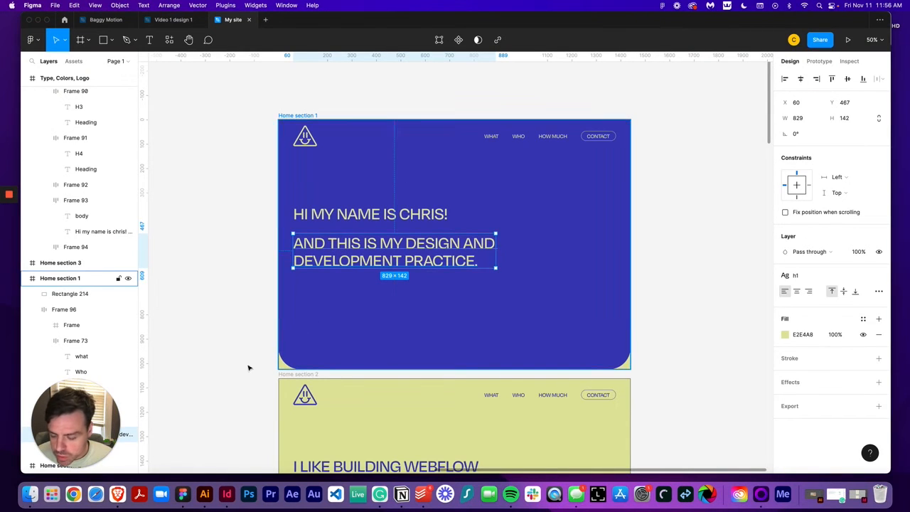
left_click(118, 493)
left_click(200, 22)
double_click(362, 229)
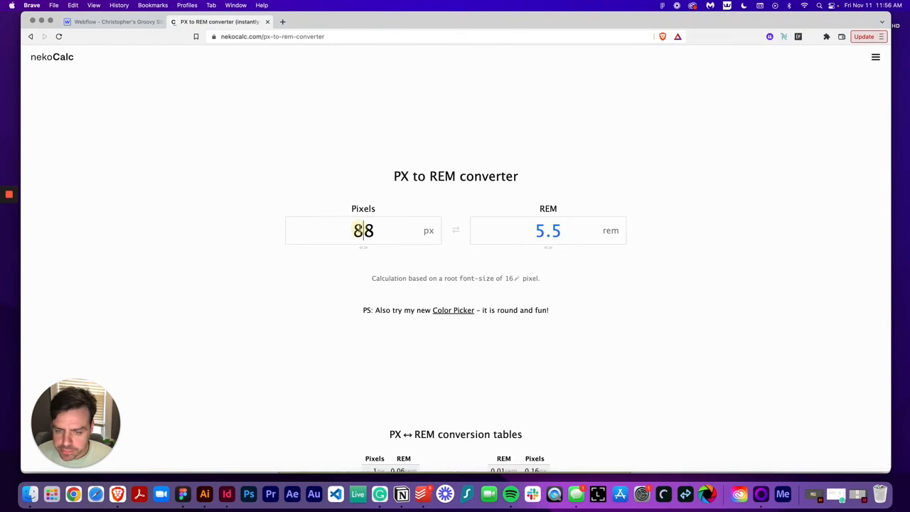
type("60")
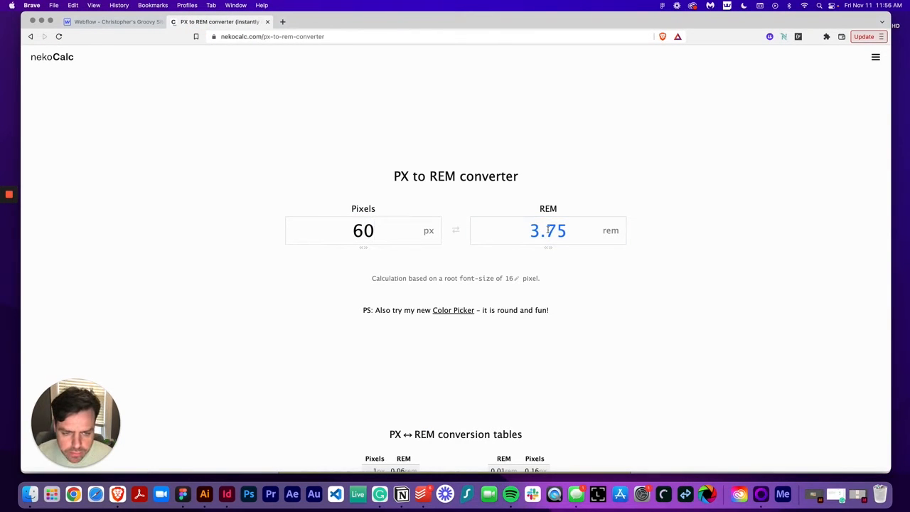
double_click(553, 231)
key("cmd+c")
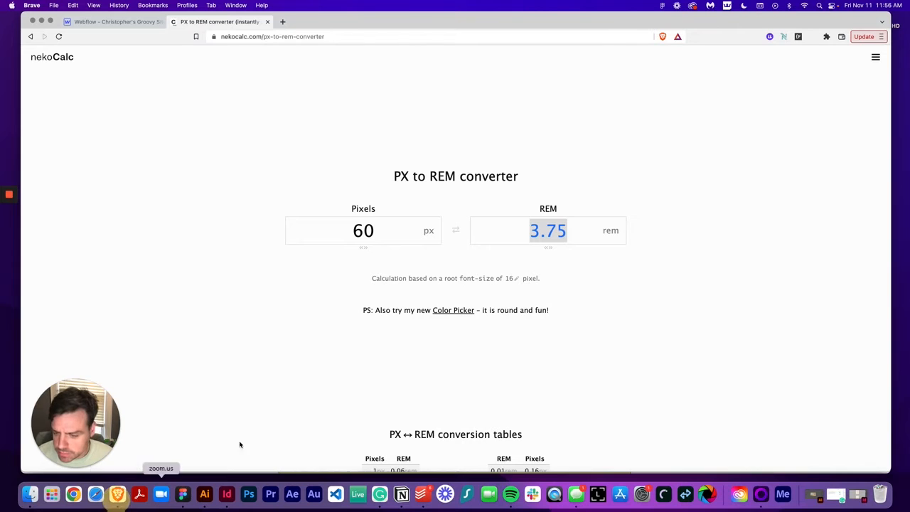
Set the padding-global div's left and right padding to 3.75 rem
left_click(126, 22)
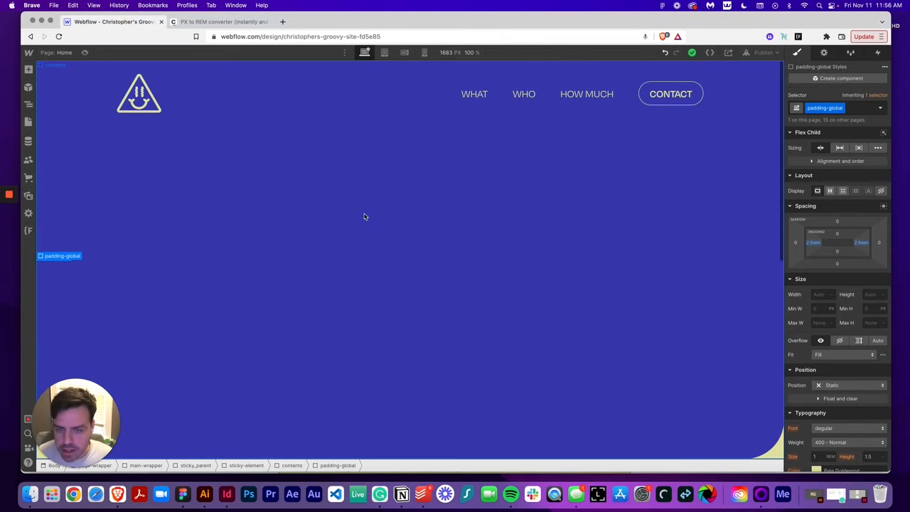
left_click(813, 242)
key("cmd+v")
key("Tab")
left_click(865, 245)
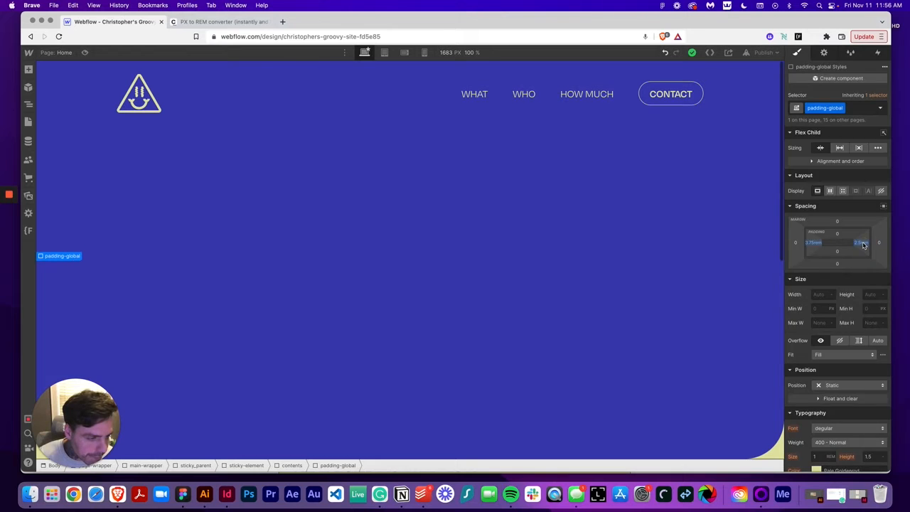
left_click(864, 244)
key("cmd+v")
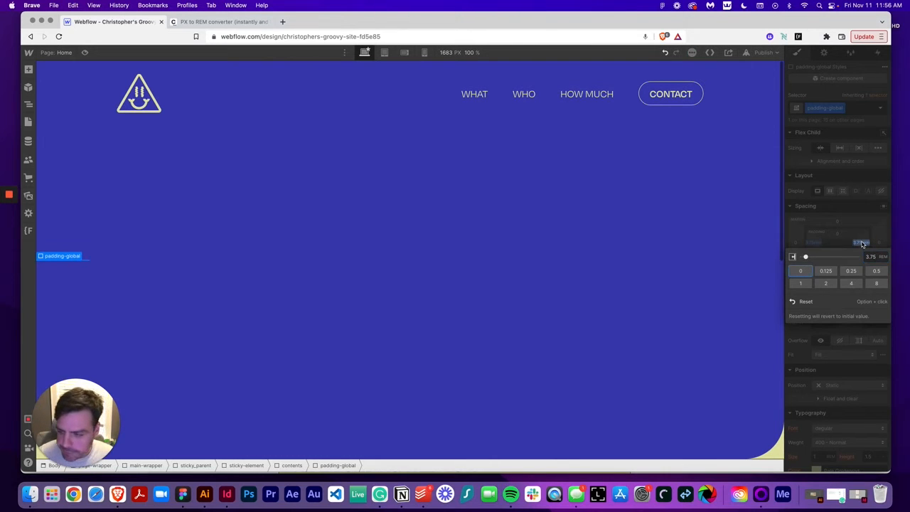
Add a div block inside the padding-global div
left_click(29, 71)
left_click_drag(61, 227, 371, 256)
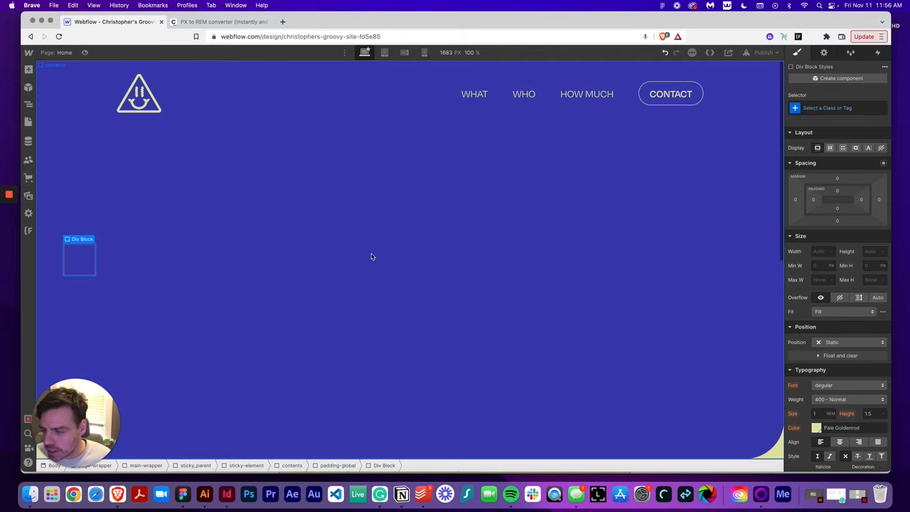
Create and apply a new class named hero_componet to the new div block
left_click(808, 106)
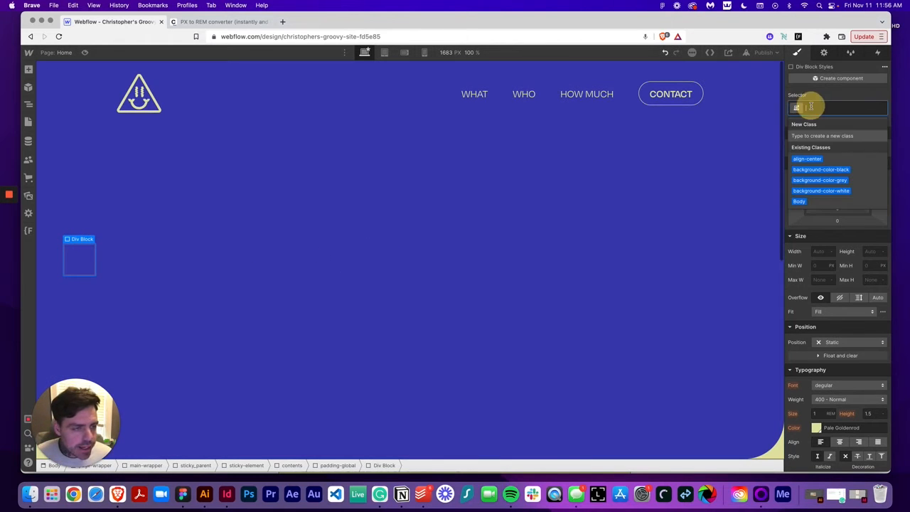
type("hero_componet")
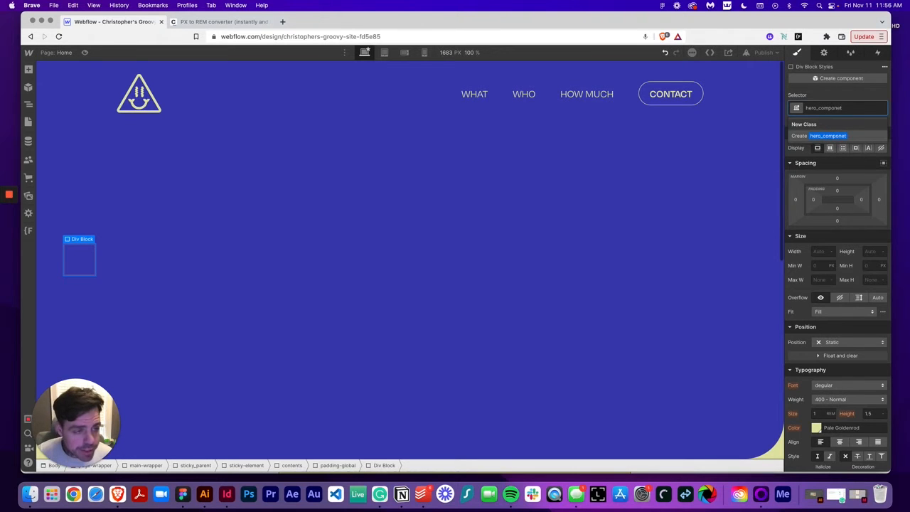
key("Return")
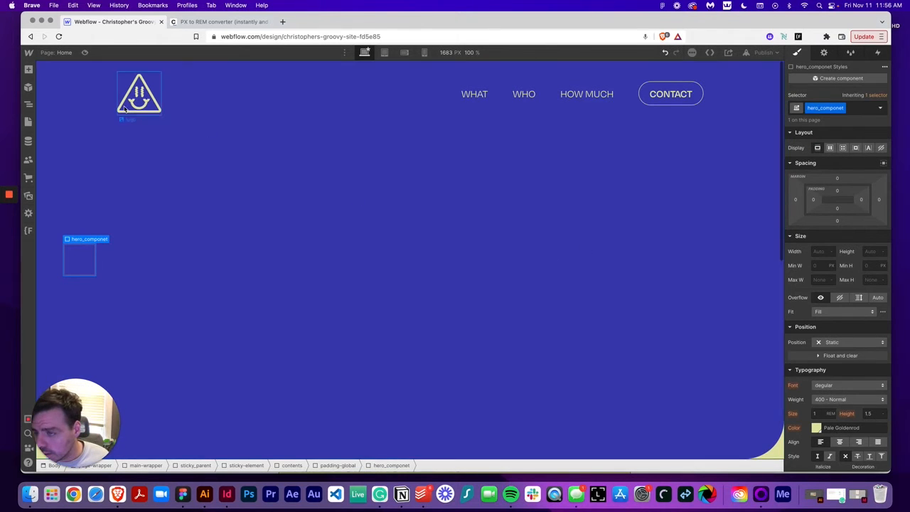
Add a Heading element inside the hero_componet div
left_click(28, 69)
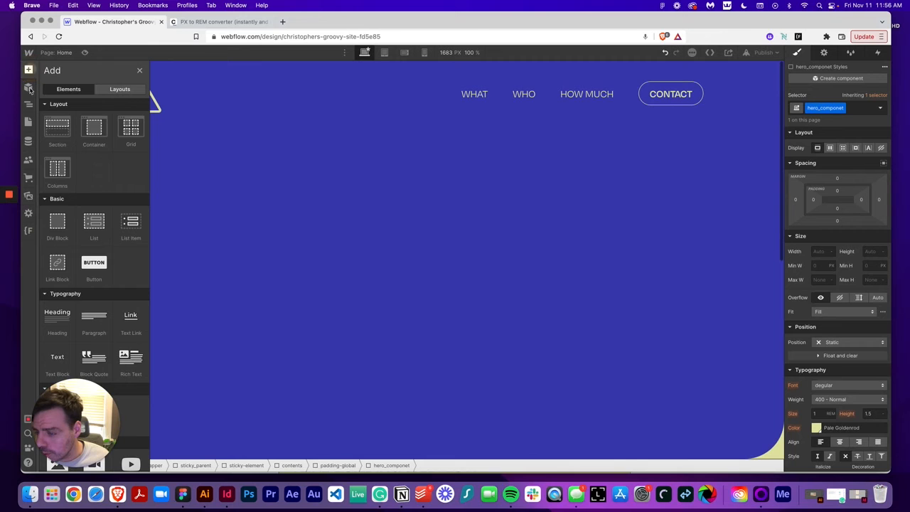
left_click(60, 323)
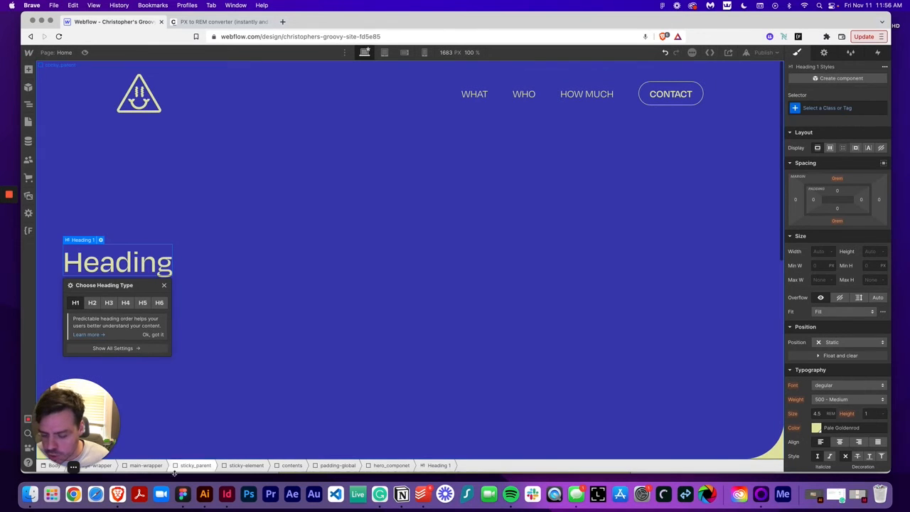
Check the hero heading text in the Figma design, then try to edit the heading's text on the canvas
left_click(183, 493)
double_click(366, 217)
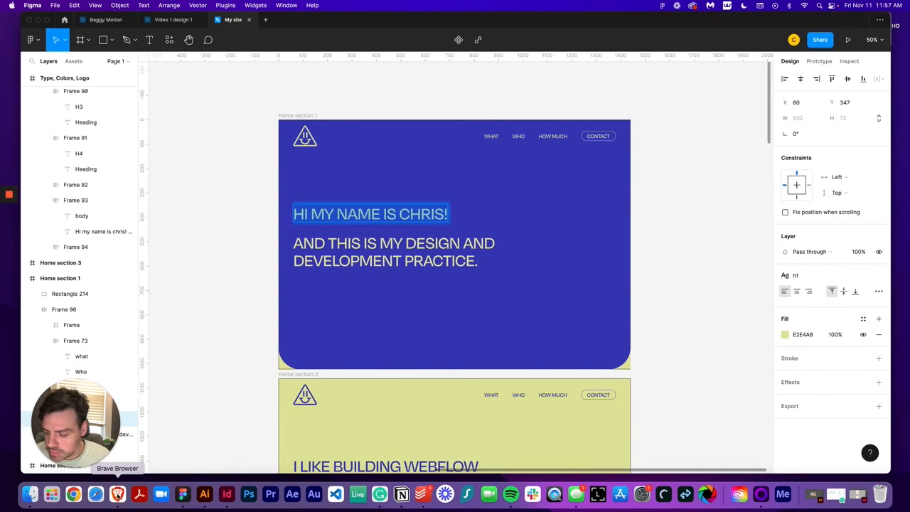
key("super+Tab")
double_click(148, 257)
left_click(149, 262)
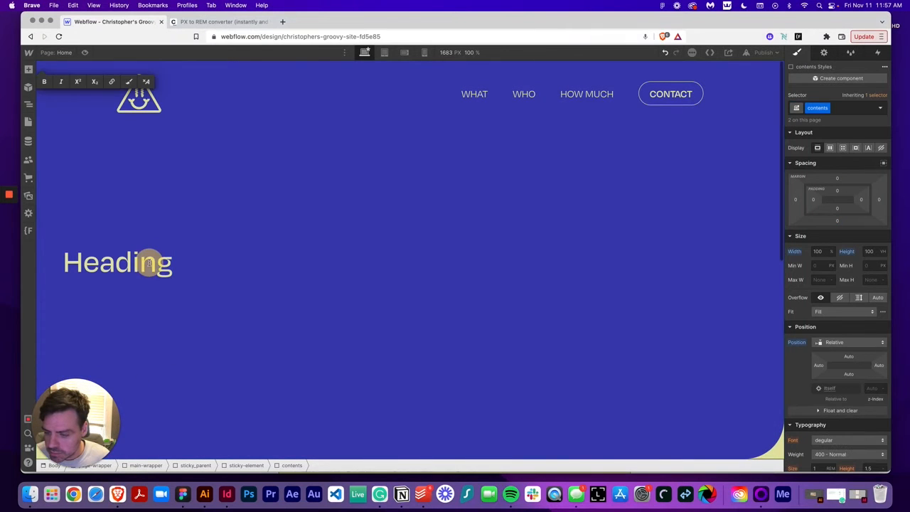
double_click(146, 270)
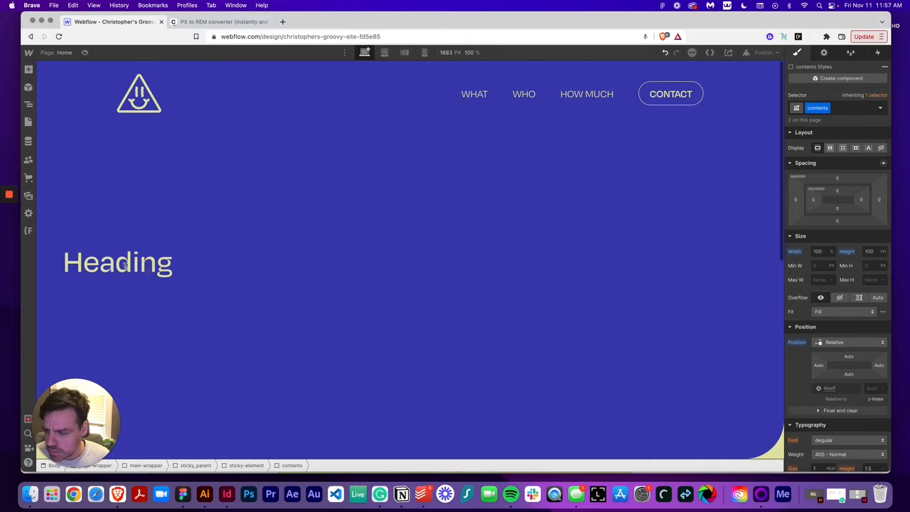
left_click(126, 265)
left_click(201, 321)
left_click(103, 263)
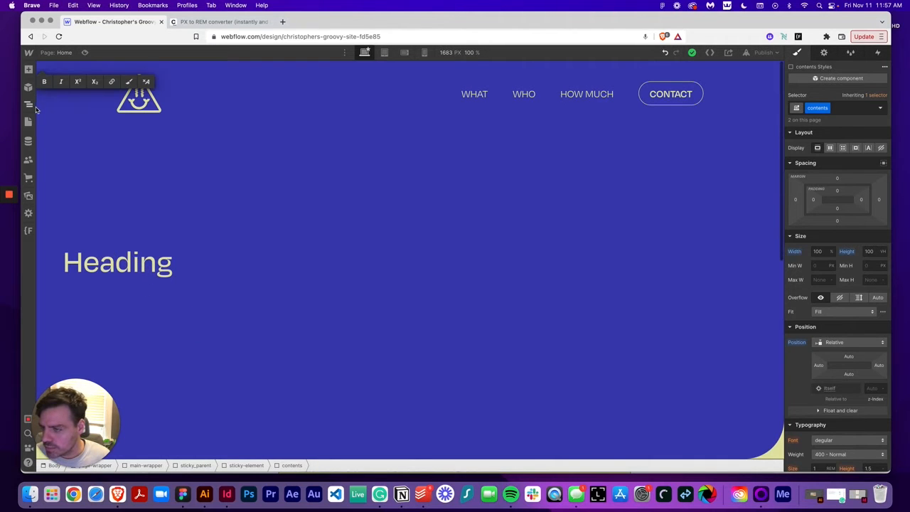
Expand the navigator tree down to the Heading 1 inside hero_componet and select it
left_click(28, 105)
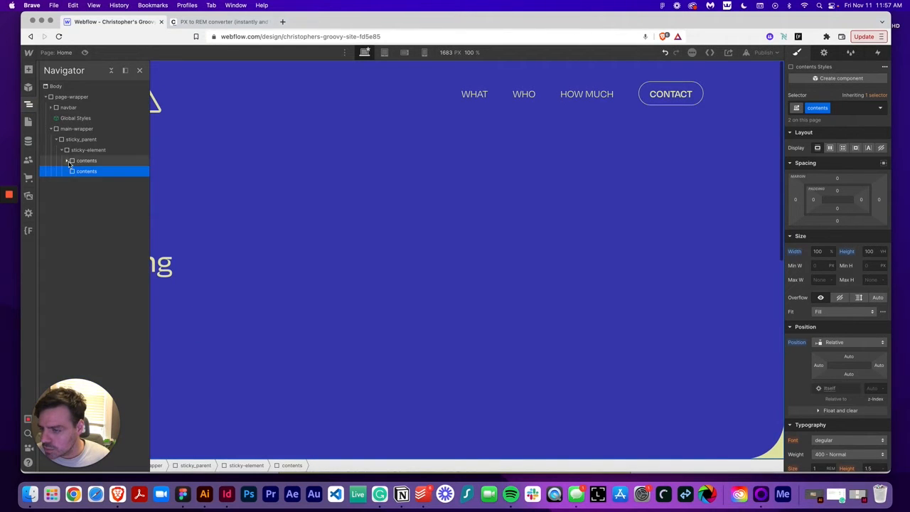
left_click(85, 171)
left_click(72, 171)
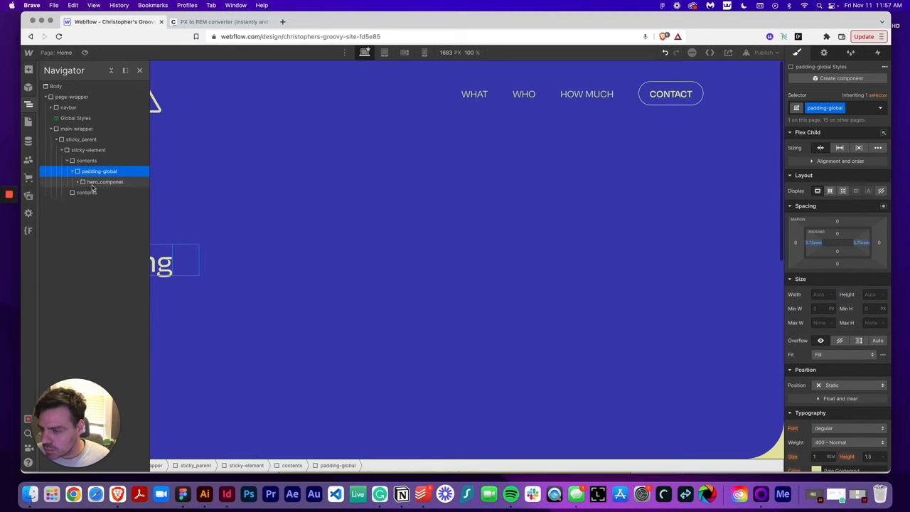
left_click(93, 182)
left_click(78, 182)
left_click(99, 192)
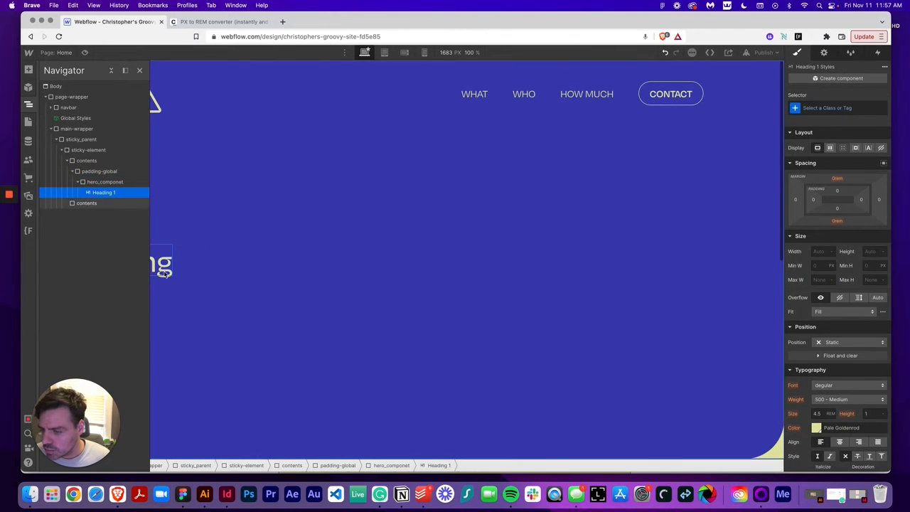
left_click(161, 268)
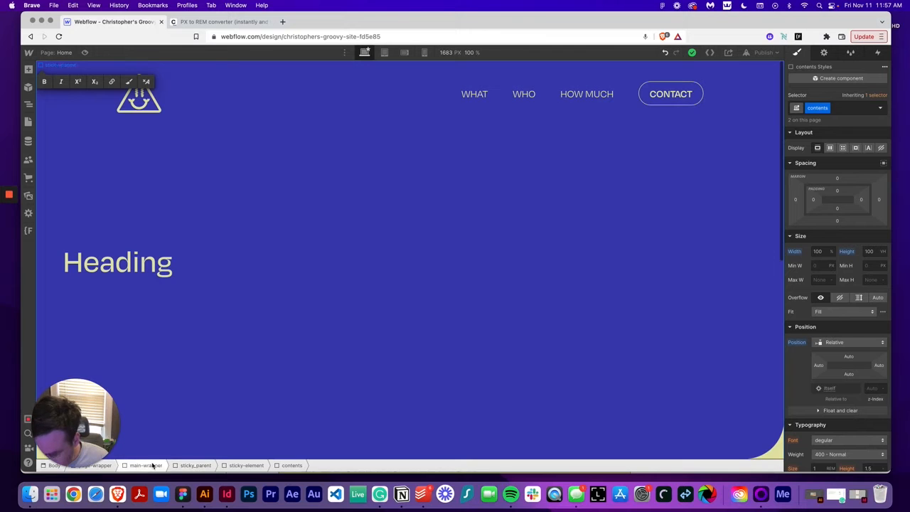
Move the empty contents div above the contents div holding the hero heading in the navigator
left_click(28, 104)
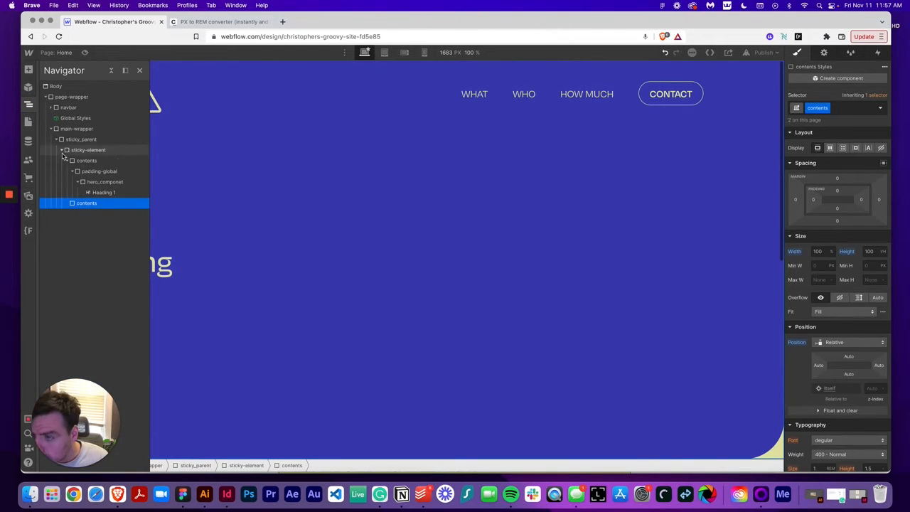
left_click(62, 151)
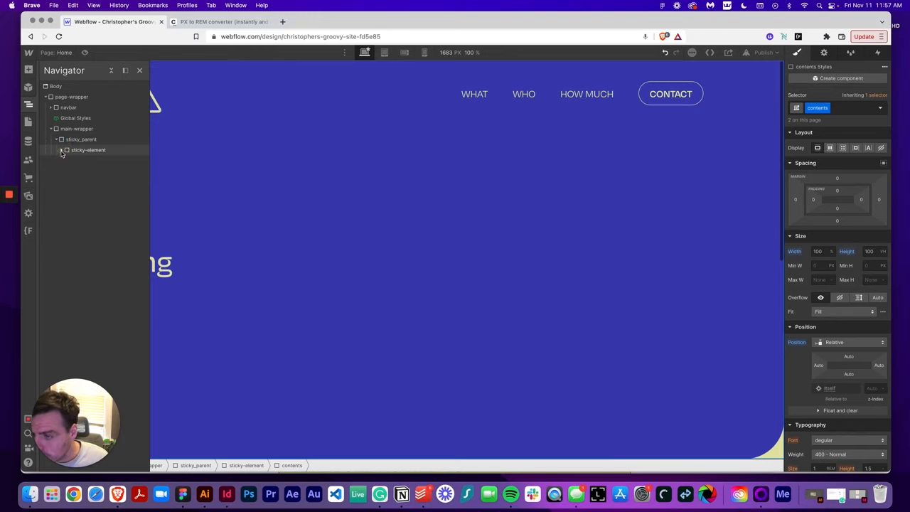
left_click(62, 152)
left_click(67, 160)
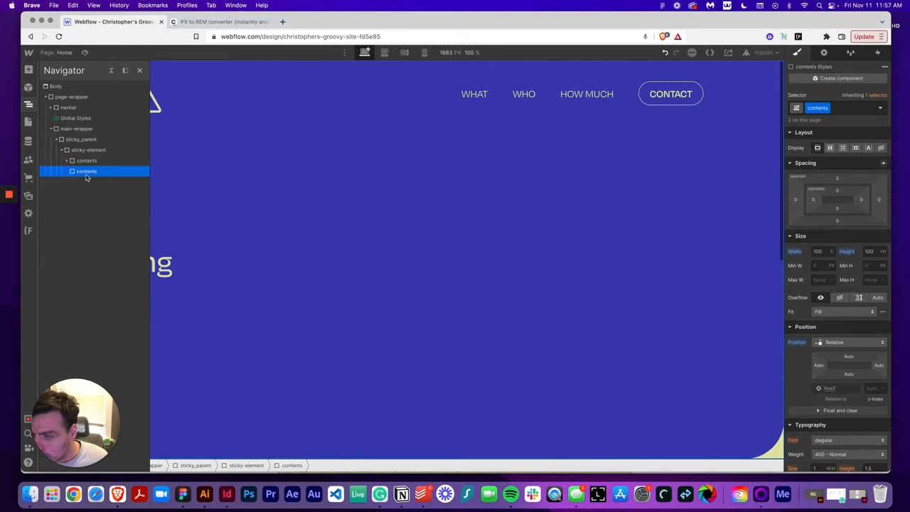
left_click_drag(86, 175, 84, 158)
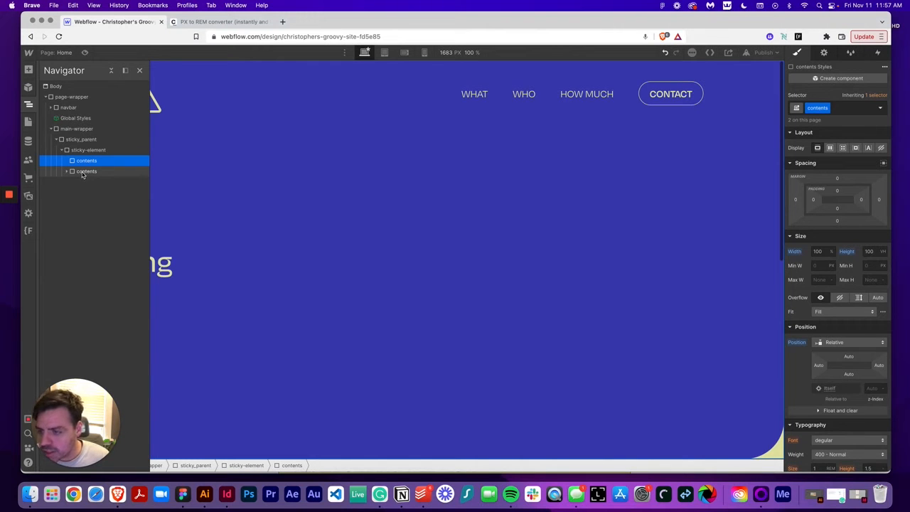
left_click(86, 171)
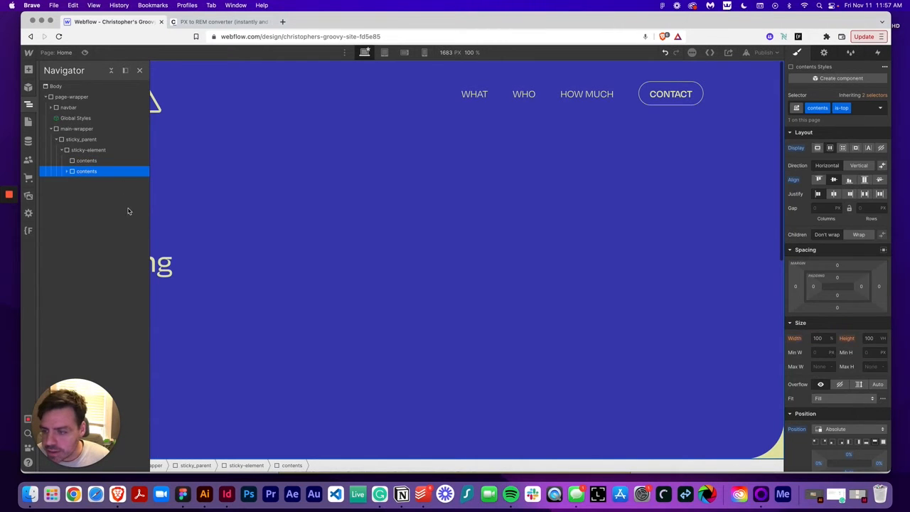
Replace the heading text with "Hi my name is chris!" and add line breaks after it
left_click(162, 269)
double_click(162, 264)
type("Hi my name is chris!")
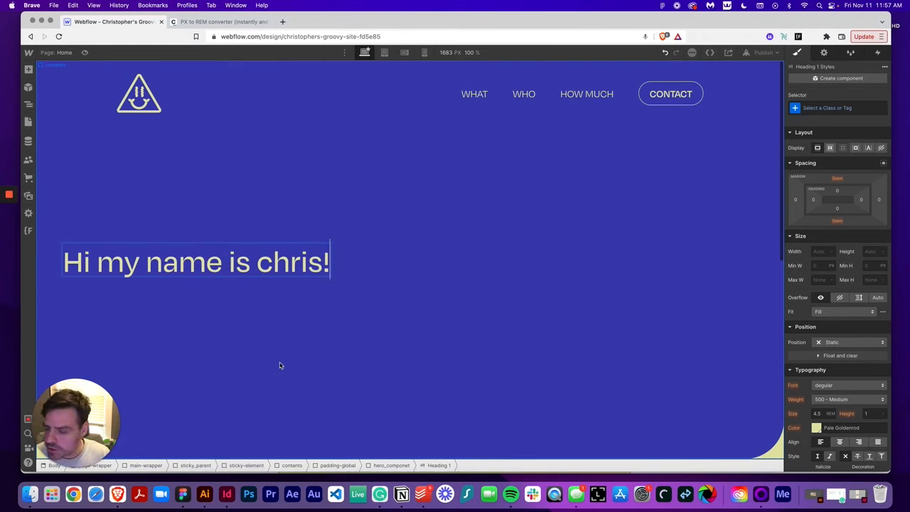
key("Return")
key("Return")
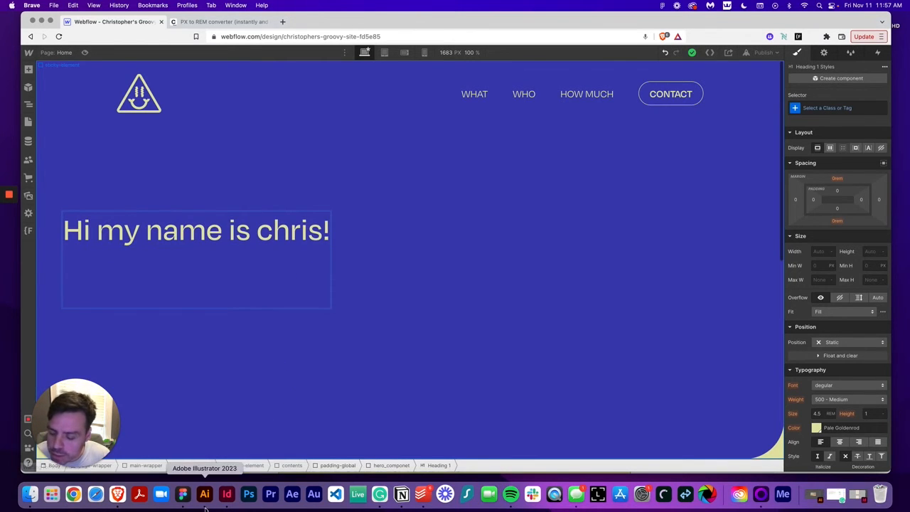
Copy the second hero line from Figma and paste it into the heading after the line breaks
left_click(183, 494)
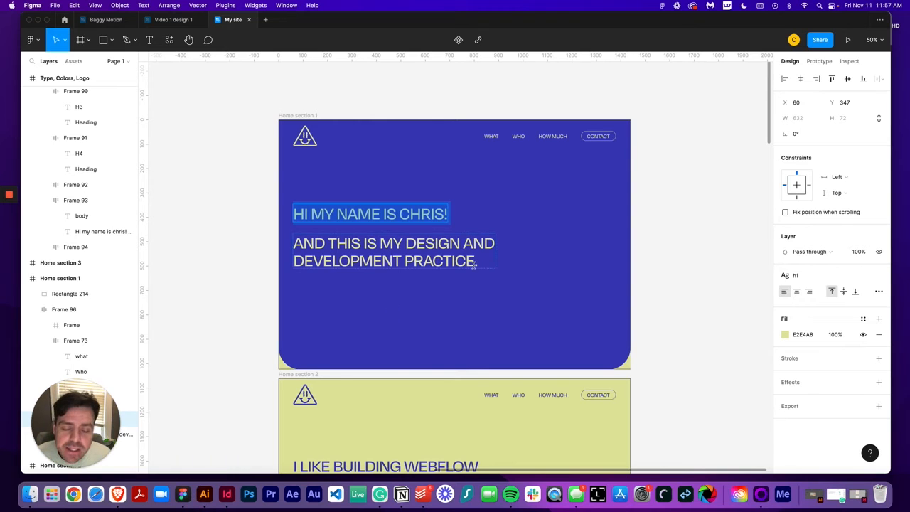
left_click_drag(480, 262, 285, 243)
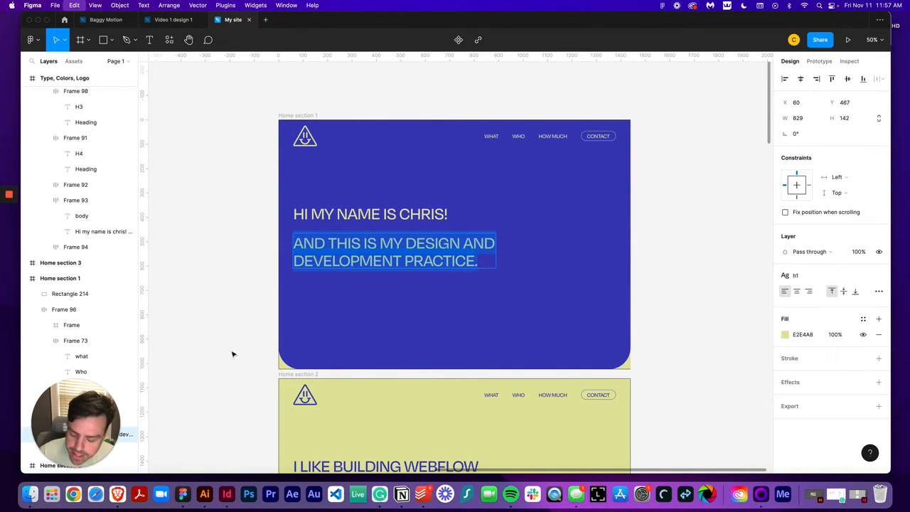
left_click(126, 496)
type("And this is my design and devElopment practice.")
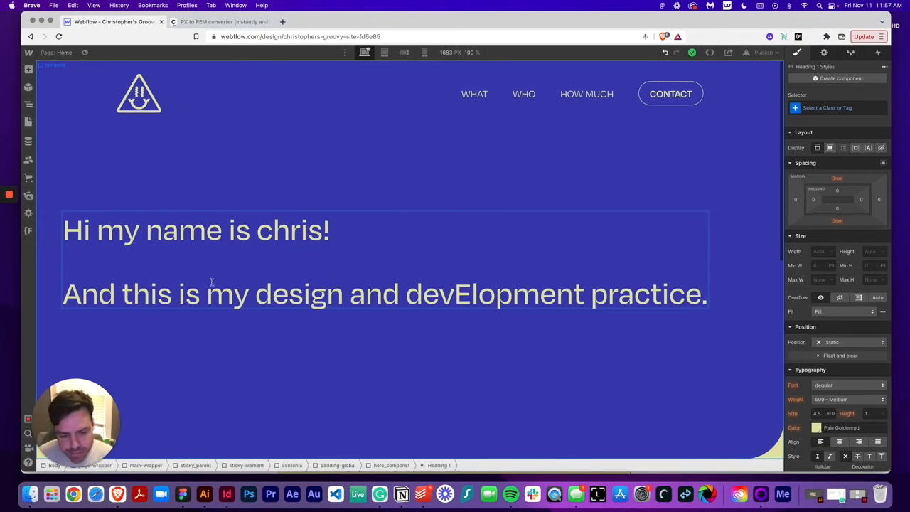
Correct the capital E in "development" to lowercase
left_click(470, 295)
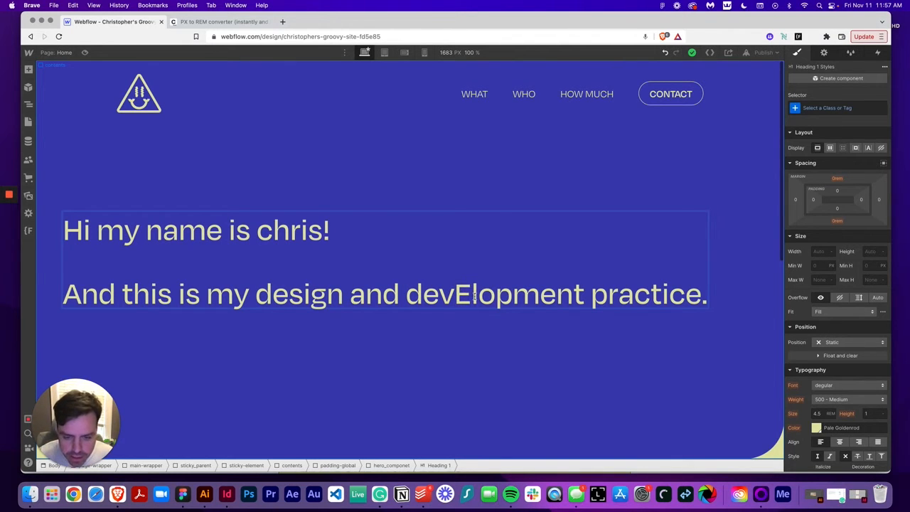
key("BackSpace")
type("e")
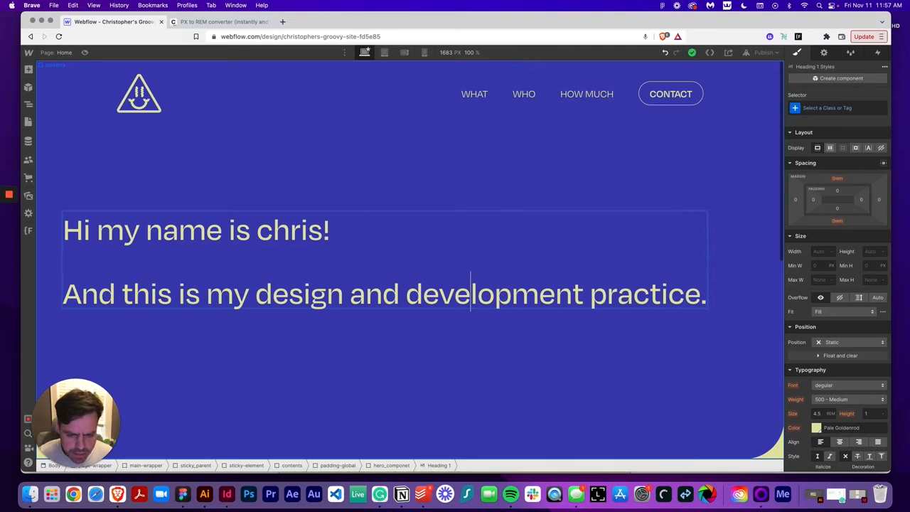
Switch the heading's selector to All H1 Headings and set its capitalization to uppercase
left_click(473, 263)
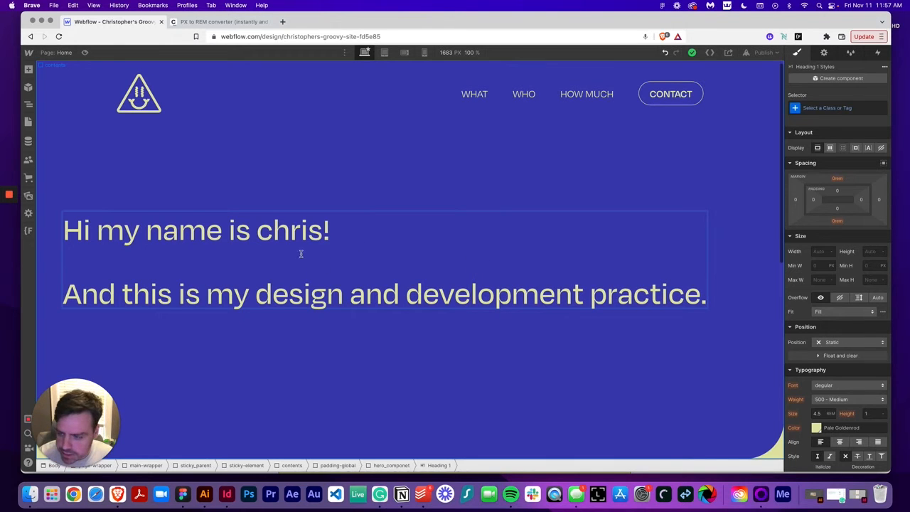
left_click(258, 166)
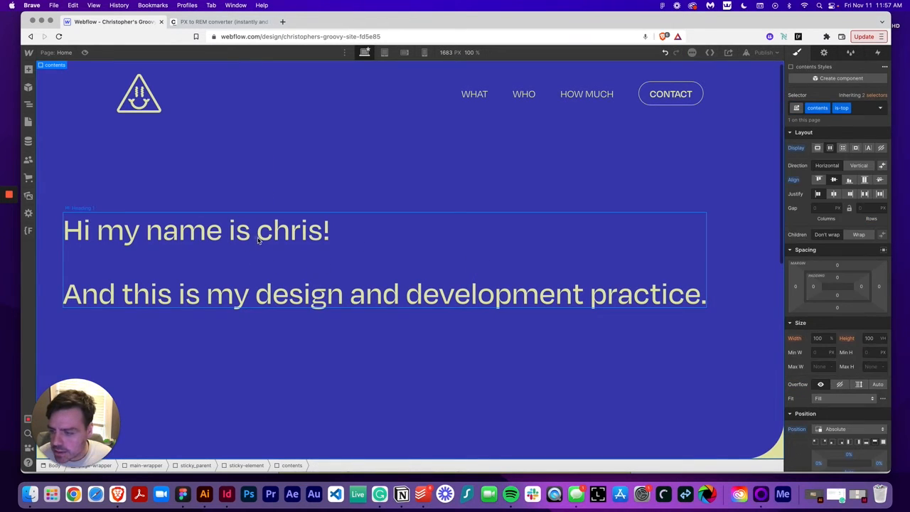
left_click(257, 238)
left_click(869, 105)
left_click(809, 159)
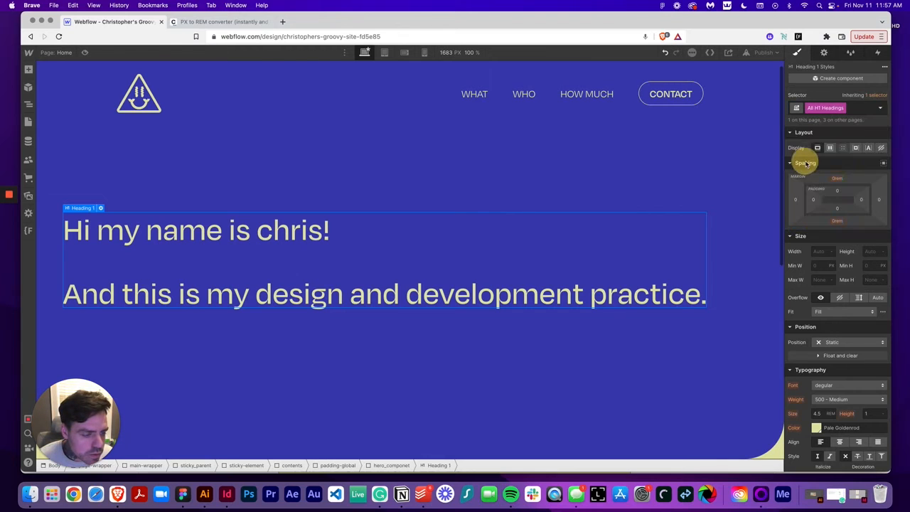
scroll(826, 313, "down", 5)
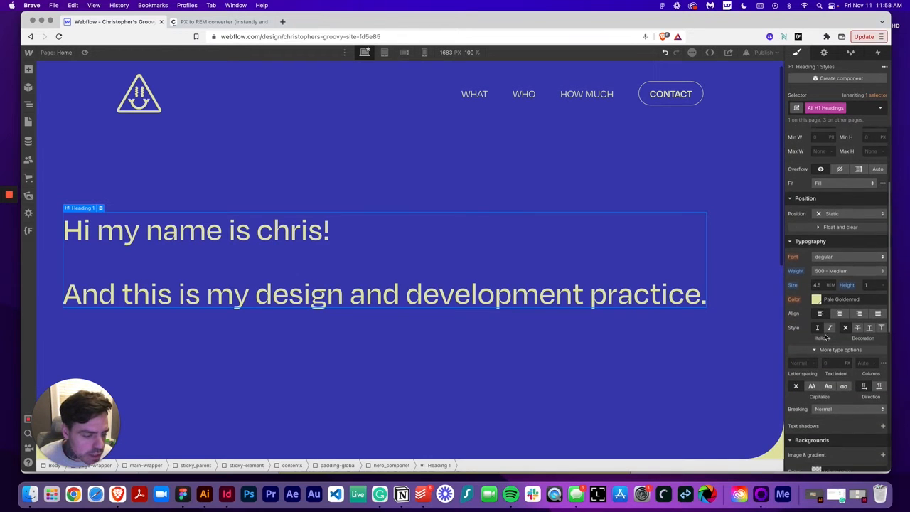
left_click(811, 383)
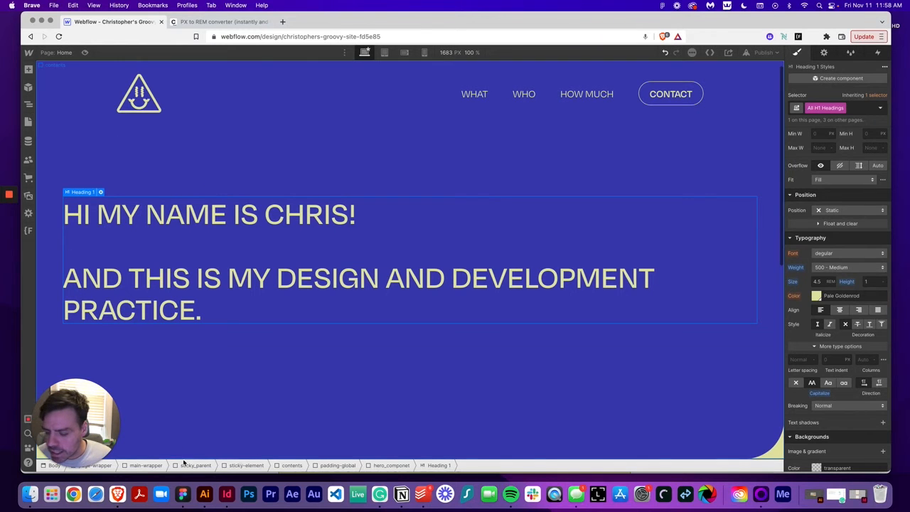
Compare the hero heading's size and layout against the Figma design
left_click(182, 495)
key("Escape")
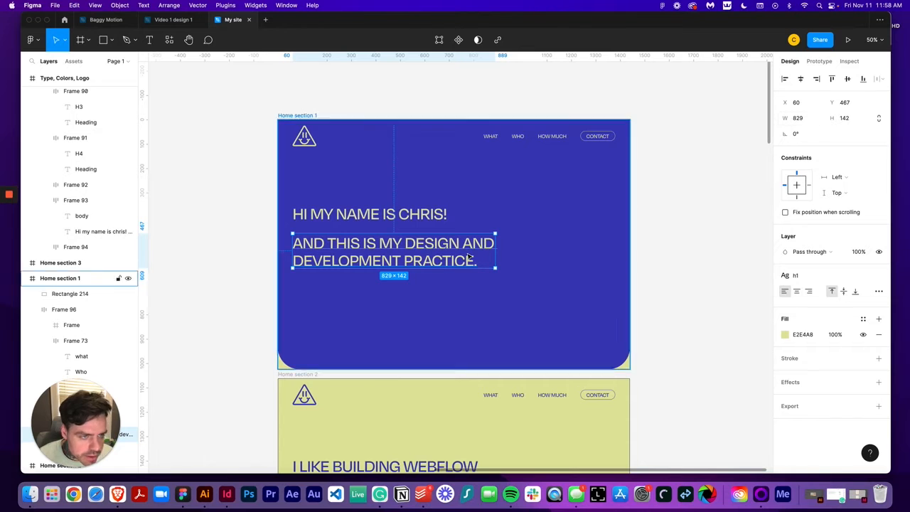
left_click(118, 494)
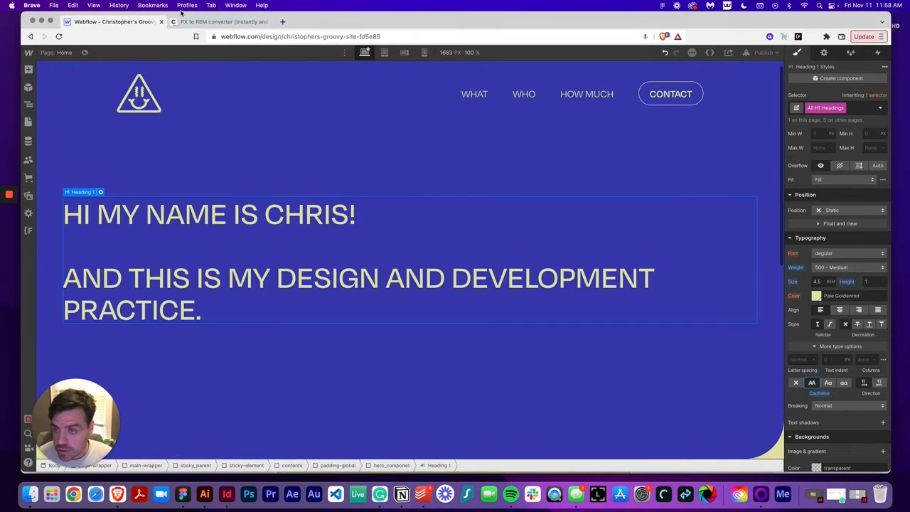
Convert 900 px to rem in the PX to REM converter and select the 56.25 rem result
left_click(213, 21)
double_click(364, 231)
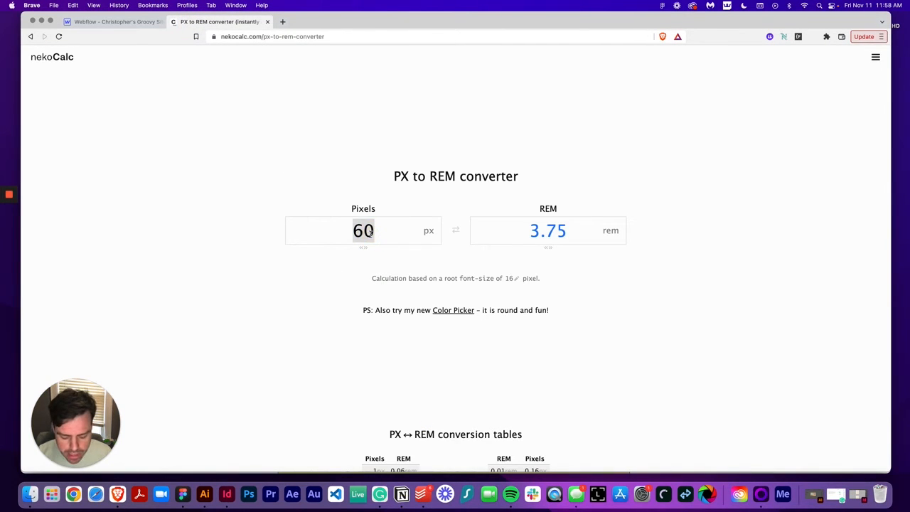
type("900")
left_click(577, 230)
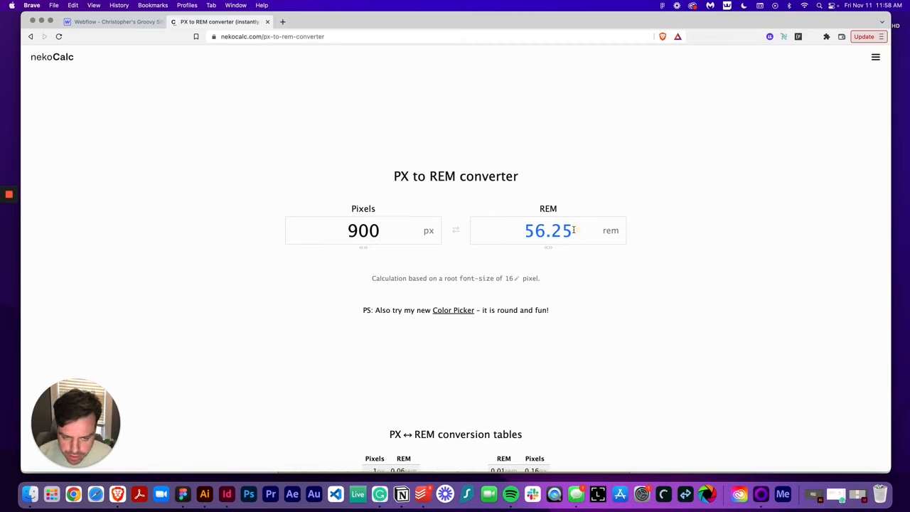
left_click_drag(571, 229, 507, 230)
key("super+c")
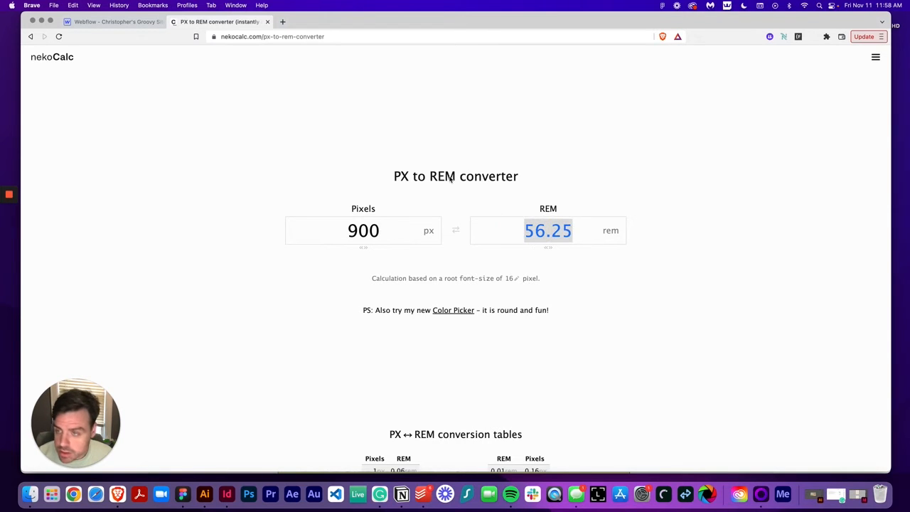
Set the hero component's maximum width to 56.25 rem
left_click(121, 22)
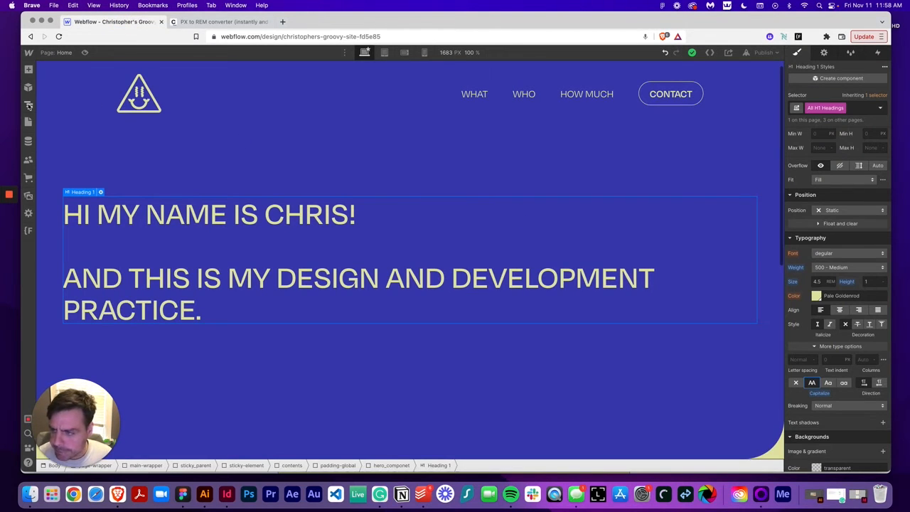
left_click(29, 105)
left_click(103, 193)
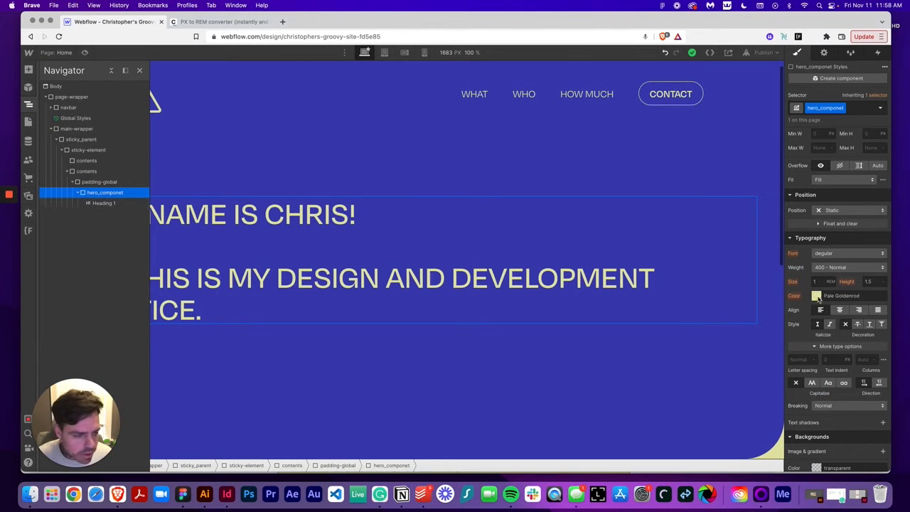
scroll(817, 300, "up", 5)
left_click(820, 250)
key("super+v")
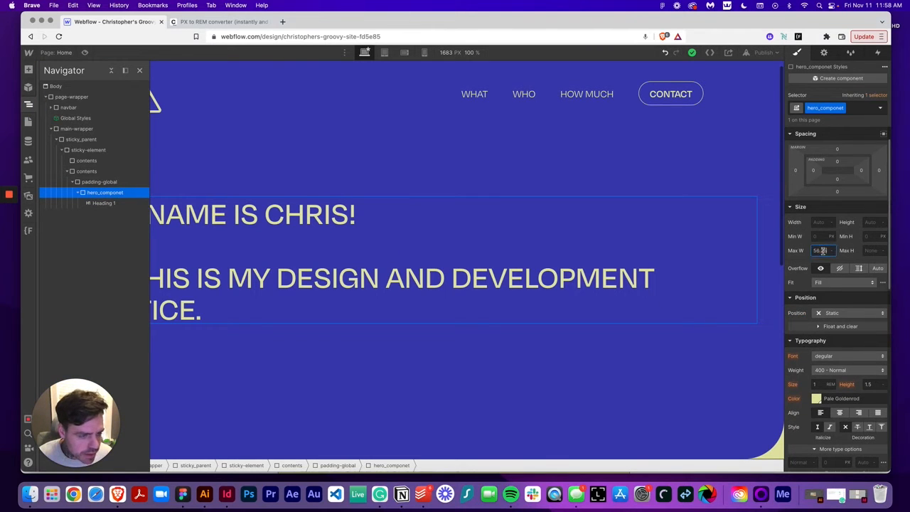
key("Return")
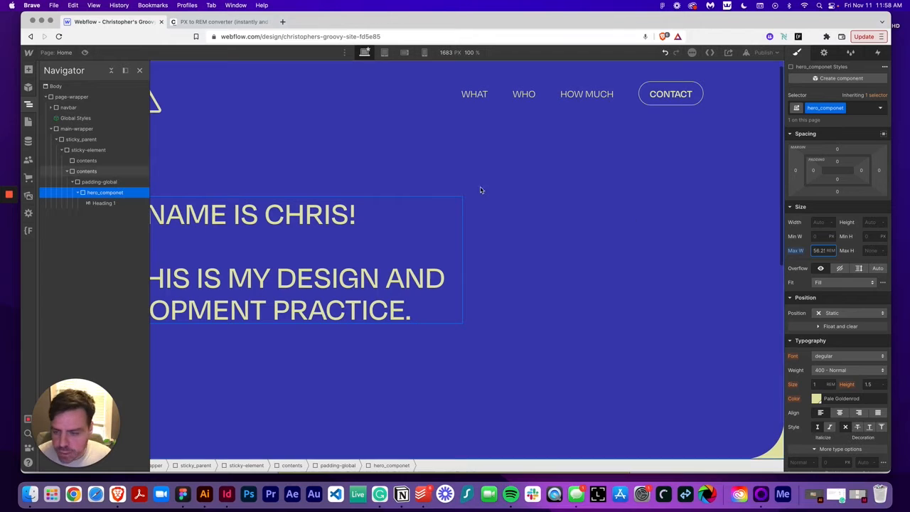
Switch to the Figma design and examine the first home section's layout
left_click(28, 103)
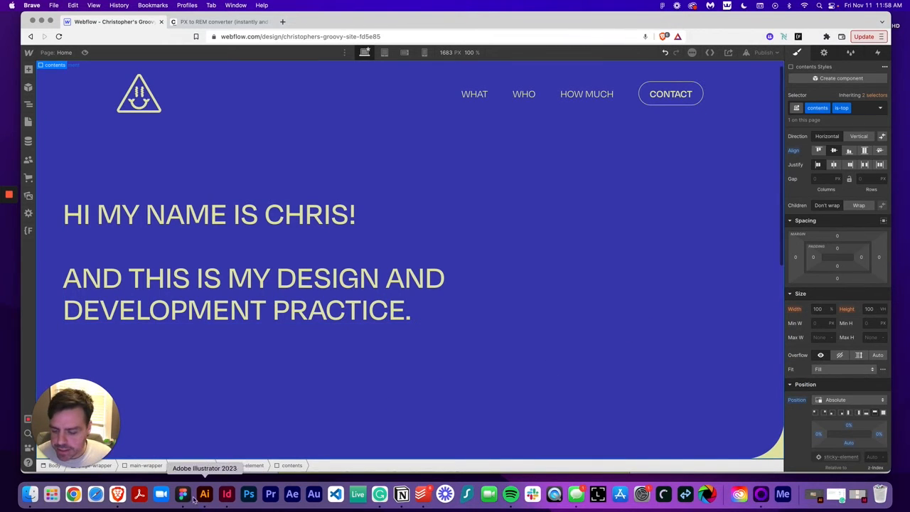
left_click(182, 494)
left_click(655, 329)
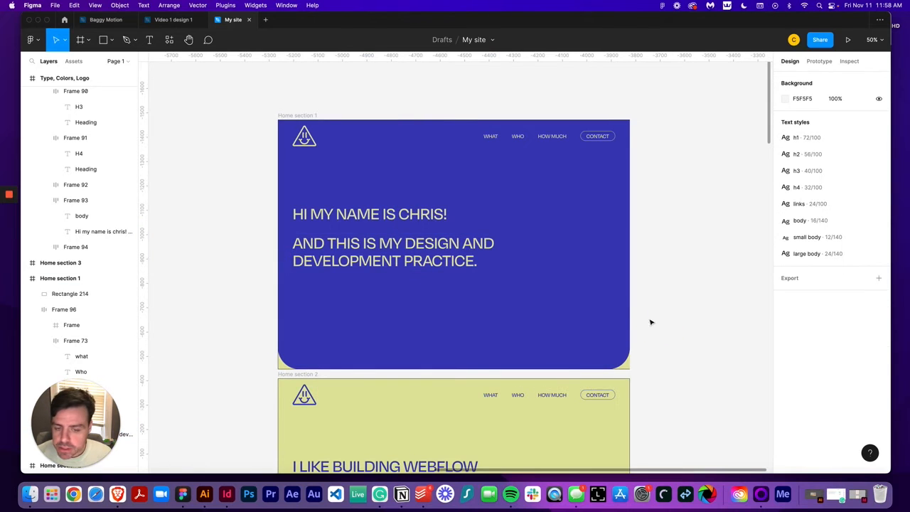
key("minus")
key("minus")
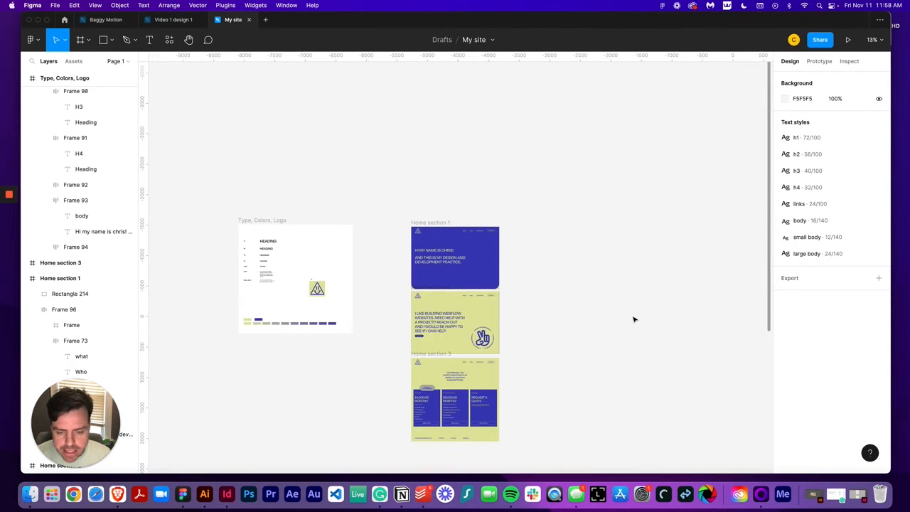
scroll(546, 335, "down", 5)
scroll(446, 366, "up", 5)
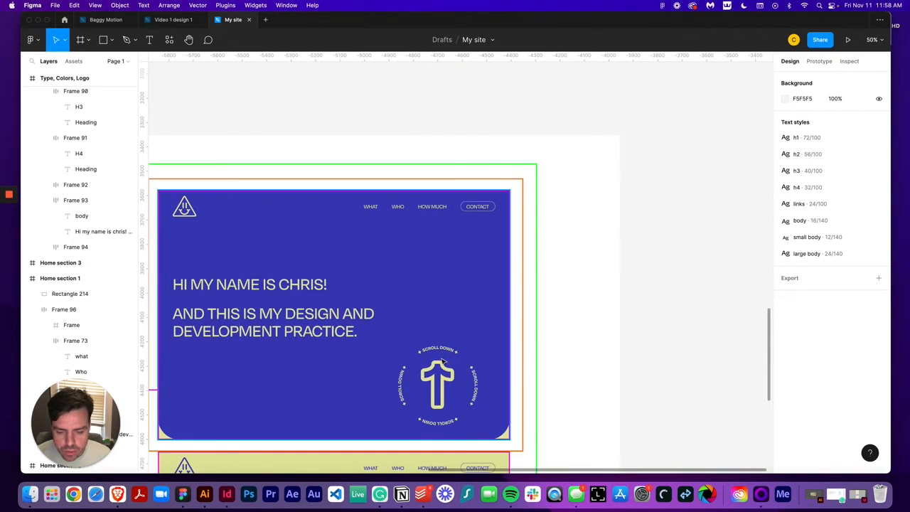
Move the scroll-down badge group out of the Page Breakdown frame into the Home section 1 frame
left_click(431, 346)
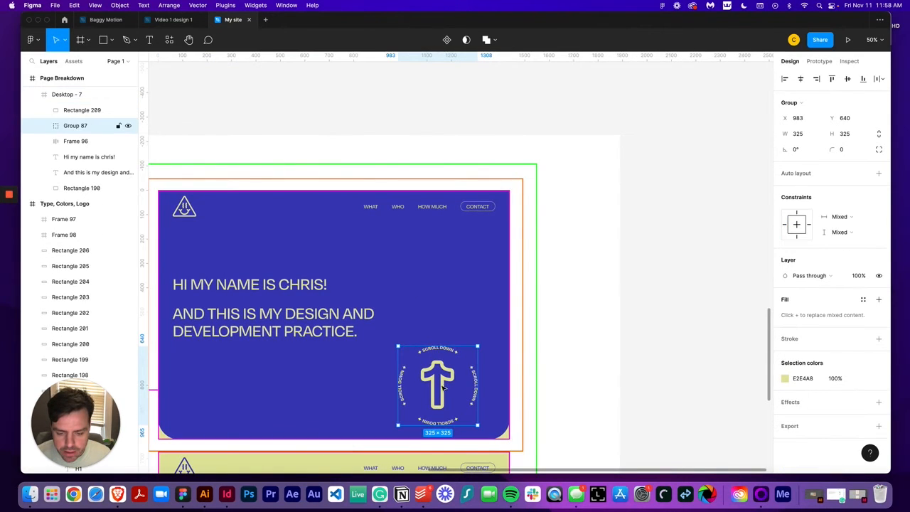
left_click_drag(443, 395, 665, 115)
scroll(665, 115, "up", 2)
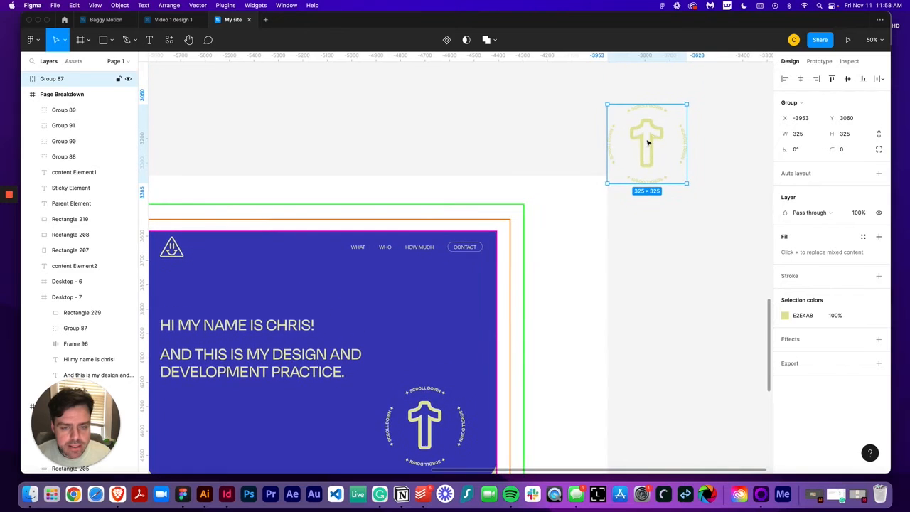
scroll(590, 178, "down", 5)
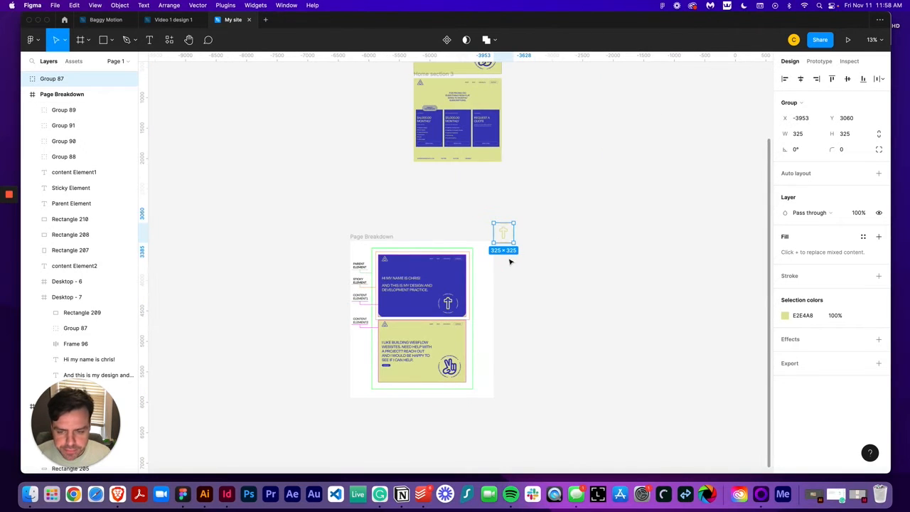
left_click_drag(509, 240, 486, 135)
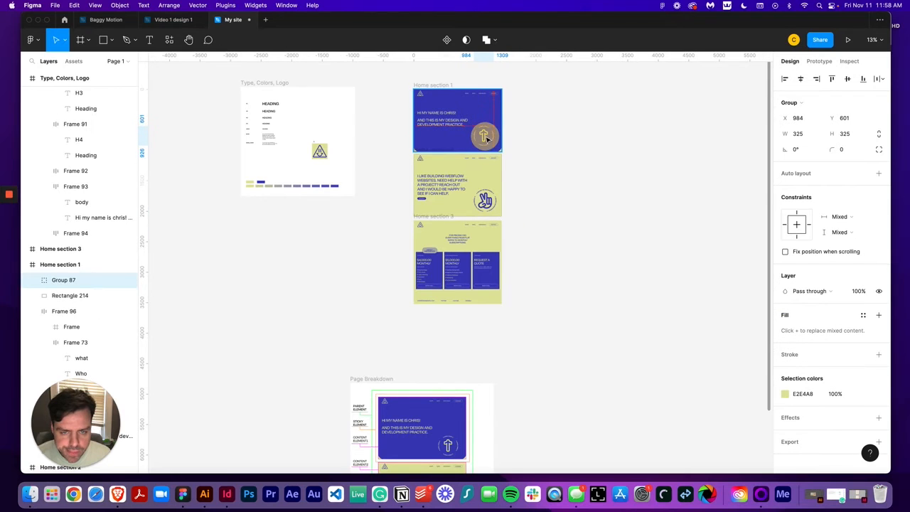
Nudge the scroll-down badge to X 1055, Y 638 near the section's lower-right corner
key("shift+0")
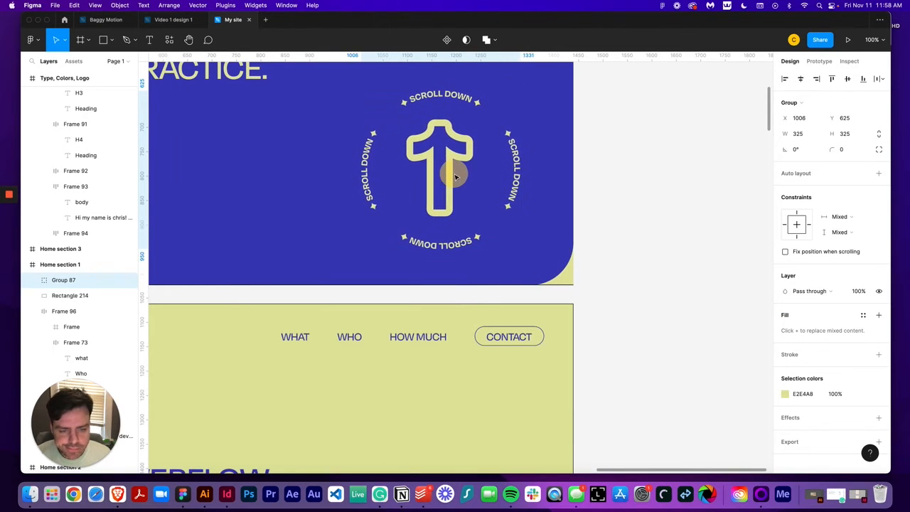
key("minus")
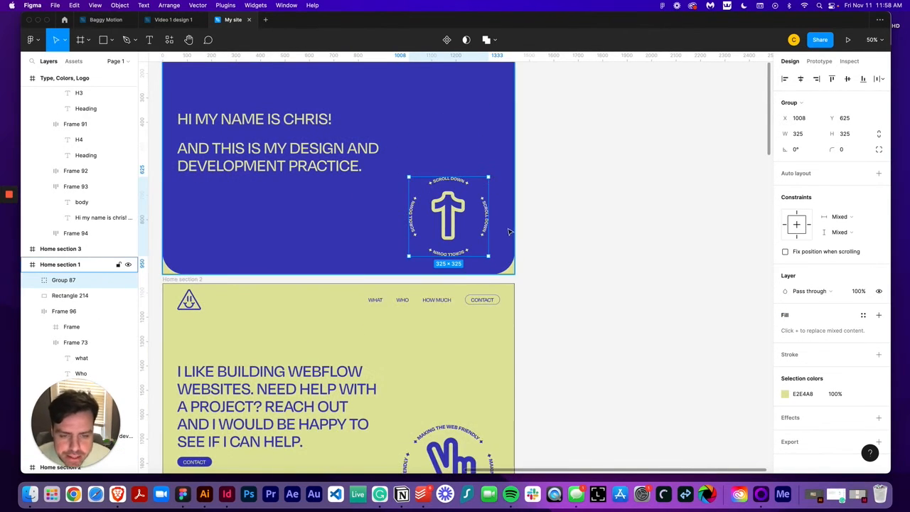
key("alt")
key("shift+Right")
key("shift+Right")
key("shift+Right")
key("shift+Right")
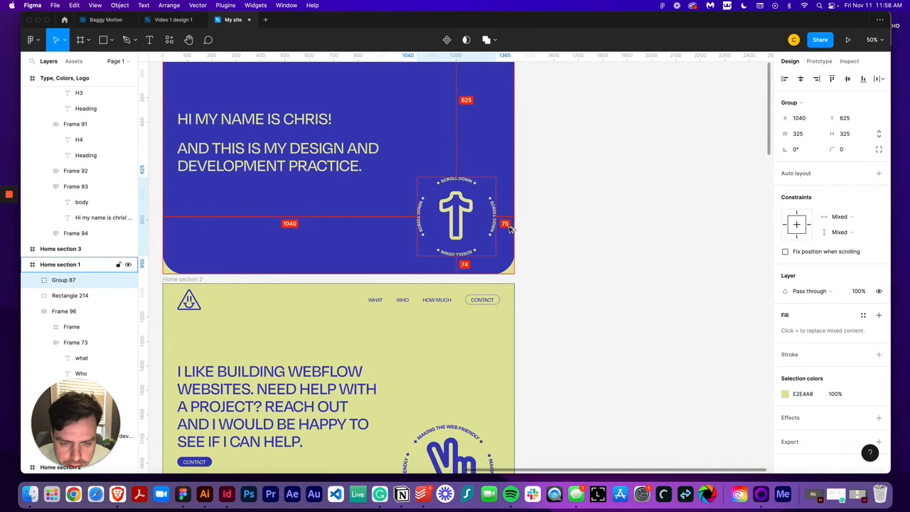
key("shift+Right")
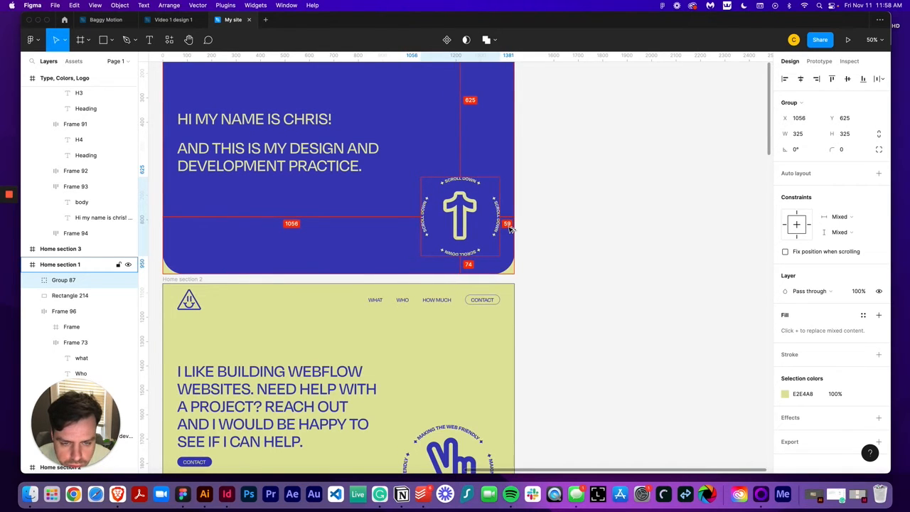
key("Left")
key("Down")
key("Down")
key("Down")
key("Down")
key("Down")
key("Down")
key("Down")
key("Down")
key("Down")
key("Down")
key("Down")
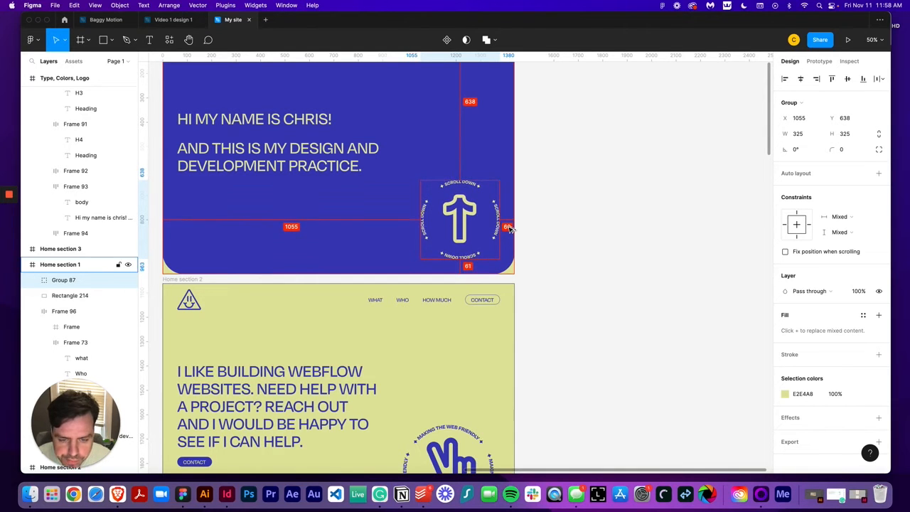
left_click(562, 256)
scroll(620, 268, "up", 2)
scroll(620, 268, "left", 3)
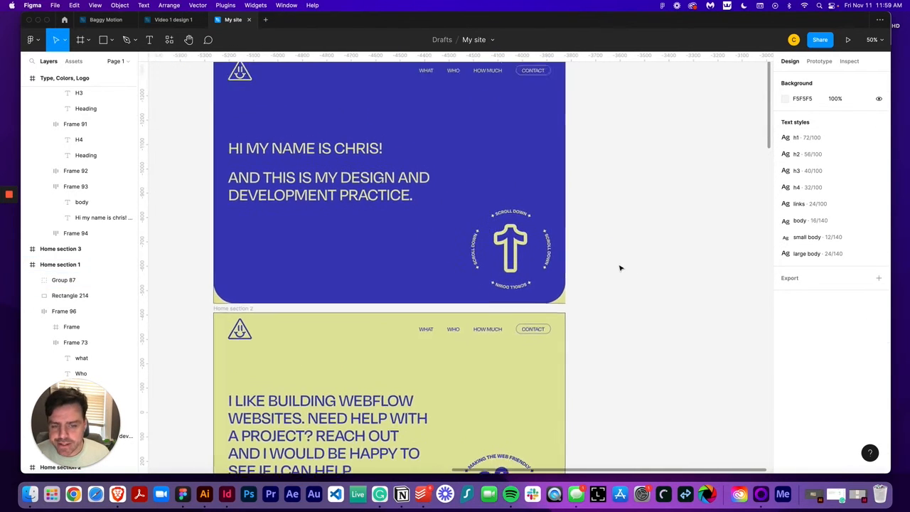
scroll(620, 268, "up", 2)
scroll(619, 268, "left", 2)
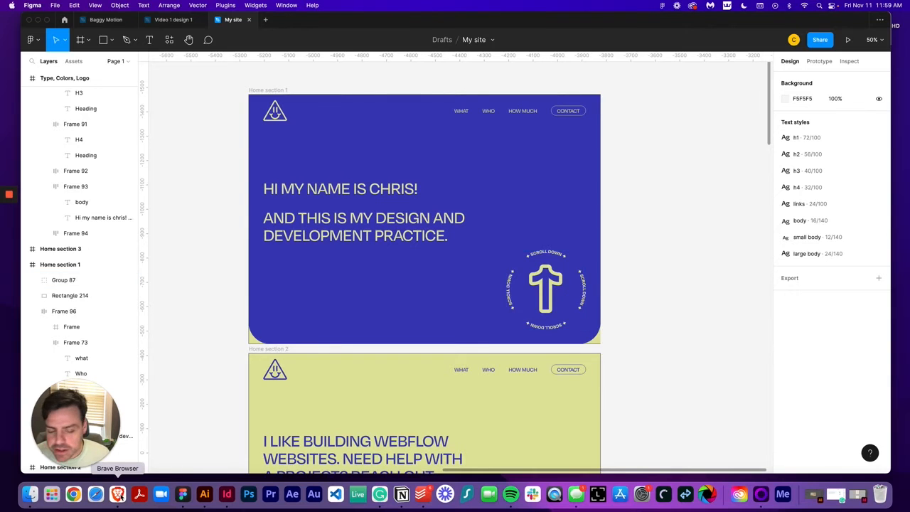
Back in Webflow, add a div block to the hero contents and give it a new class arrow
left_click(118, 495)
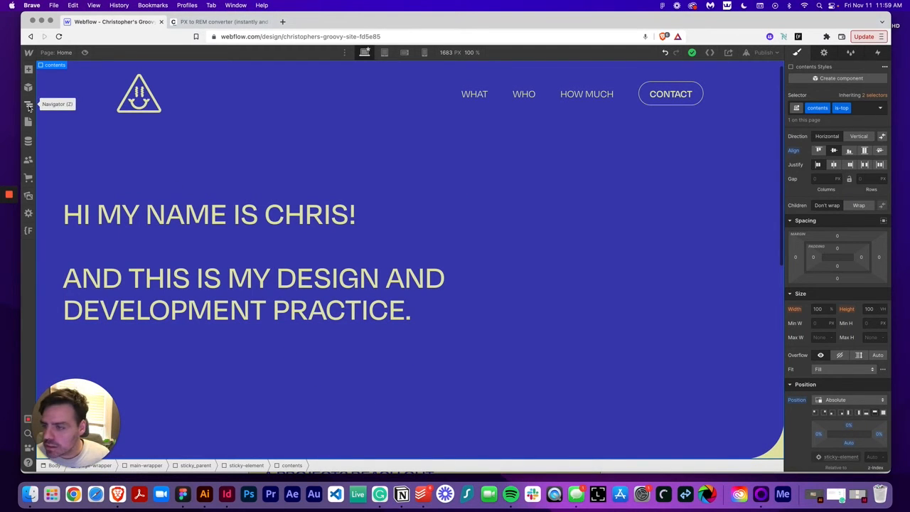
left_click(29, 106)
left_click(28, 69)
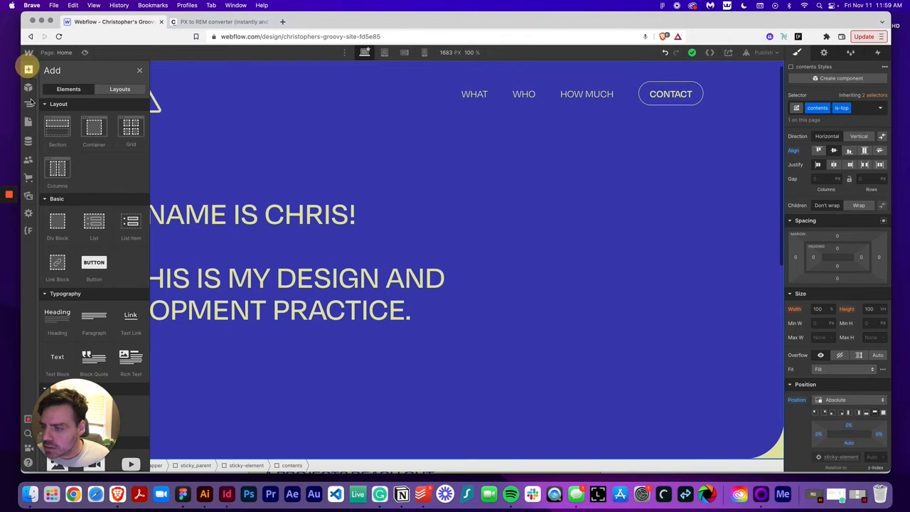
left_click(57, 223)
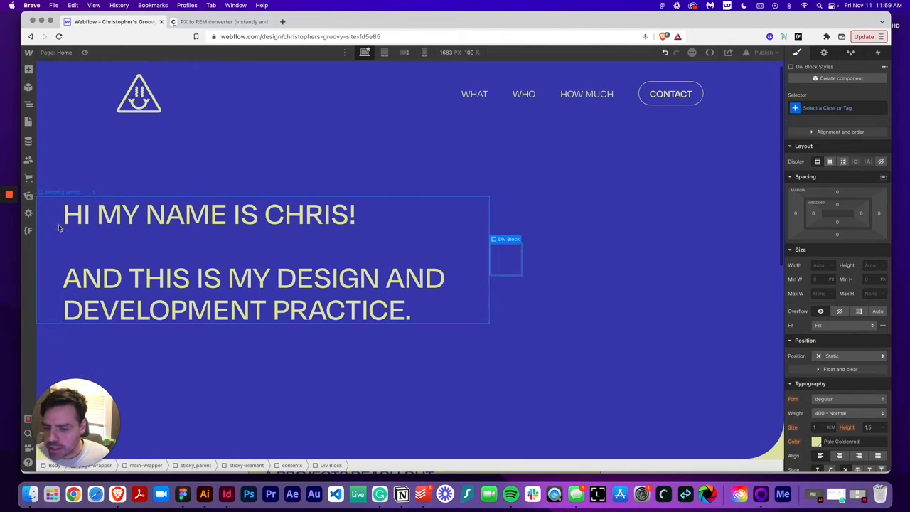
left_click(831, 109)
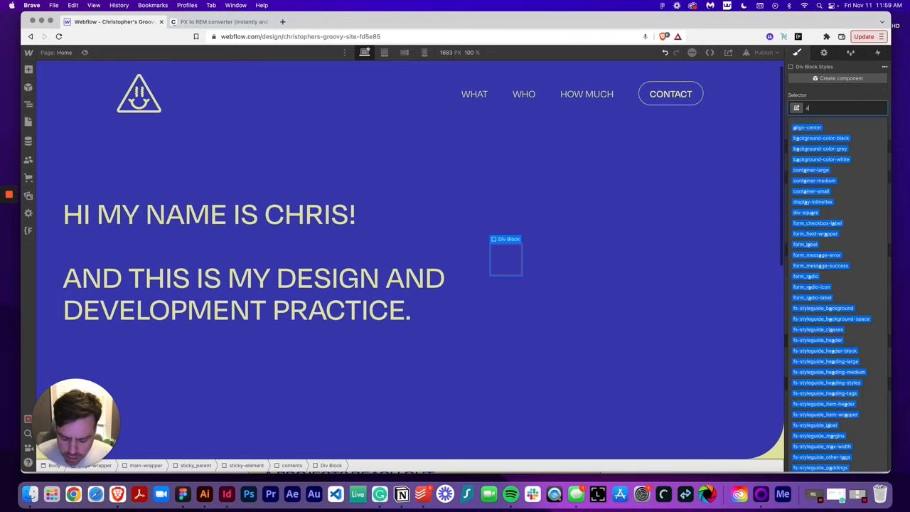
type("arro")
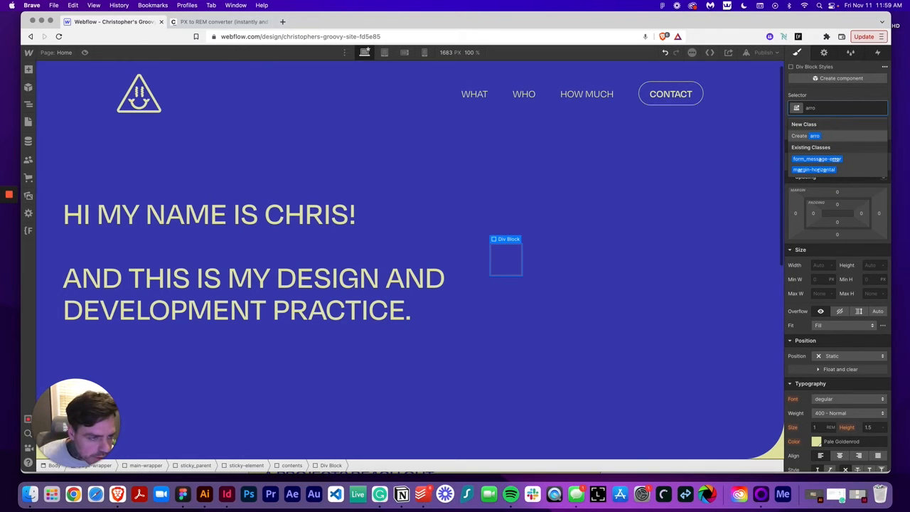
type("w")
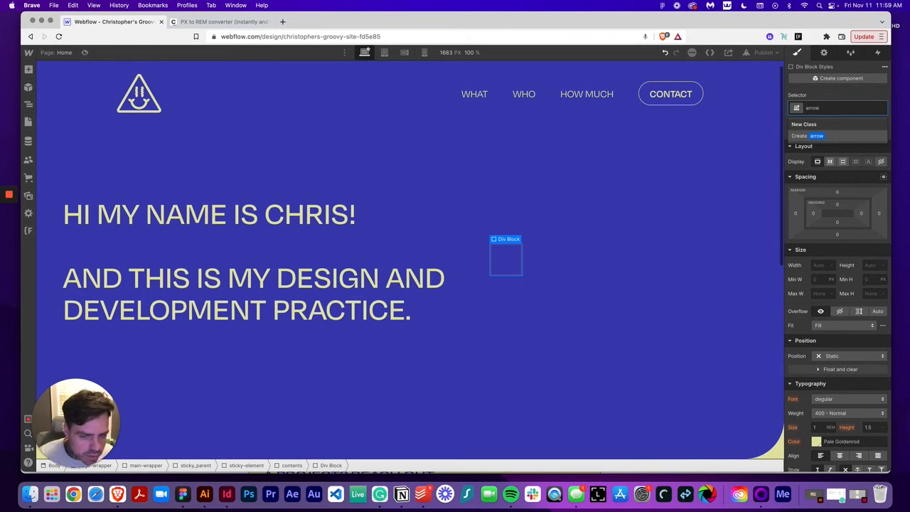
key("Return")
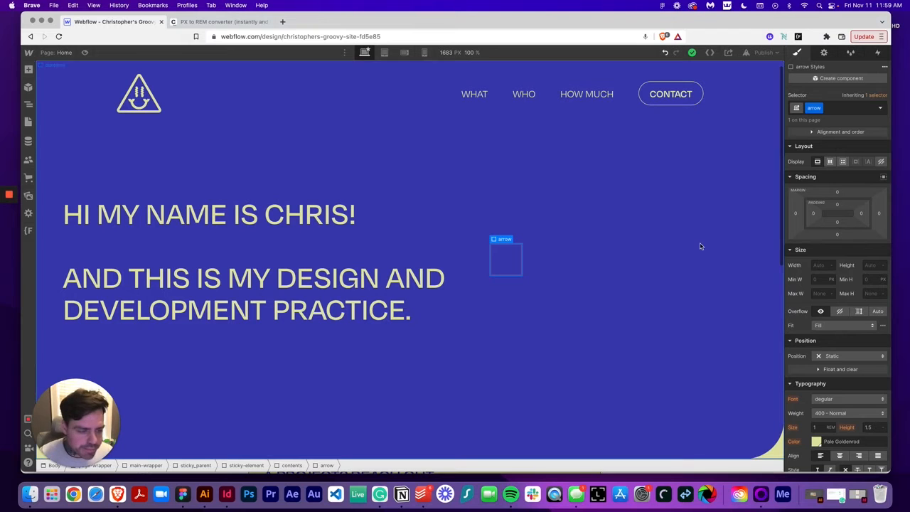
Nest a new div block inside the arrow div and rename the outer div's class to arrow_wrapper
left_click(28, 69)
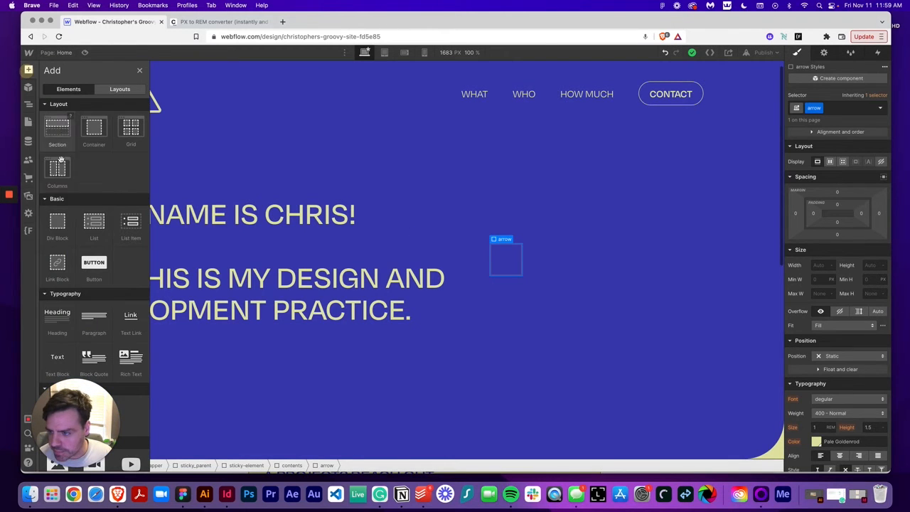
left_click(57, 220)
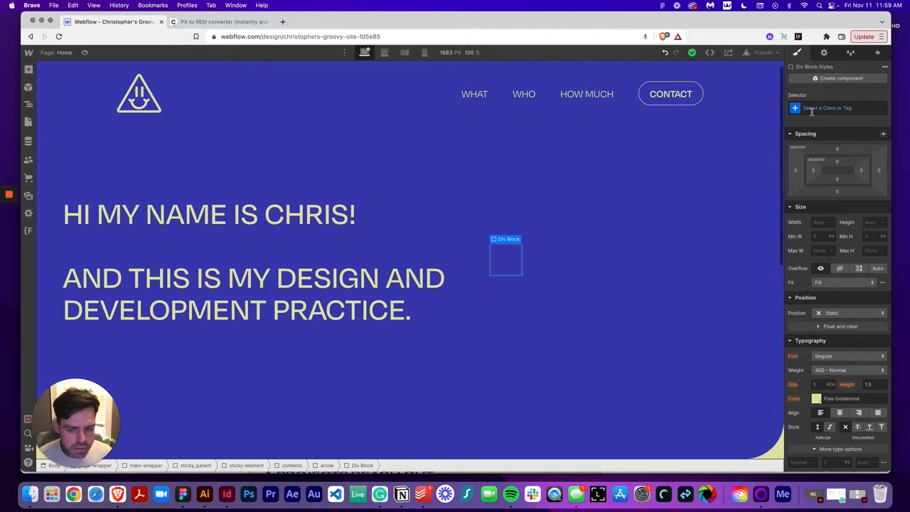
left_click(28, 104)
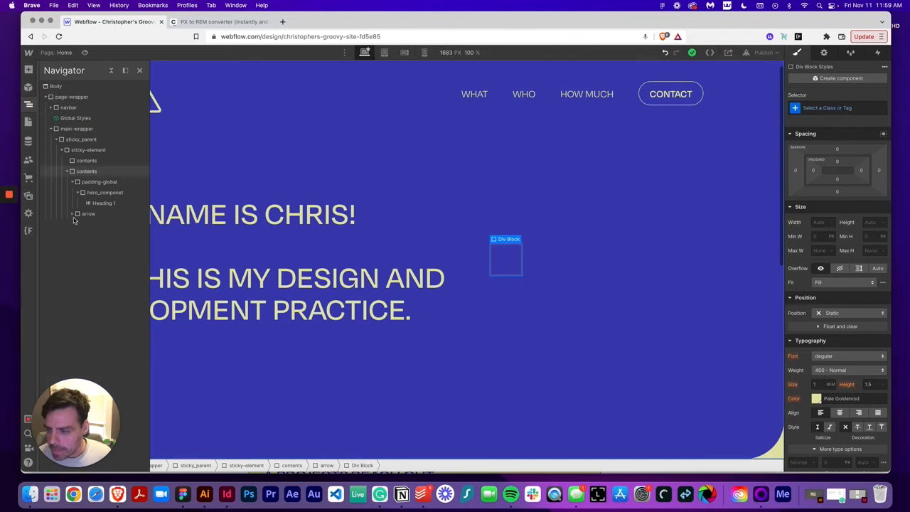
left_click(76, 215)
left_click(78, 213)
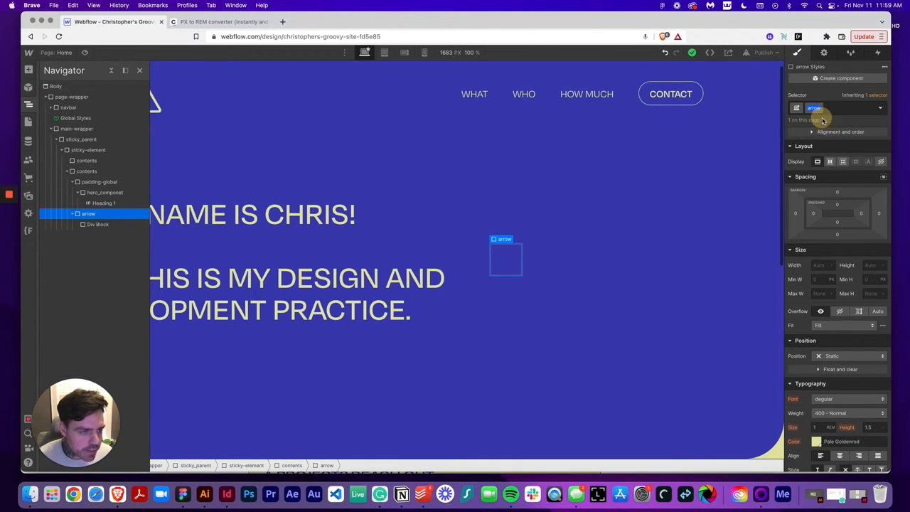
type("arrow")
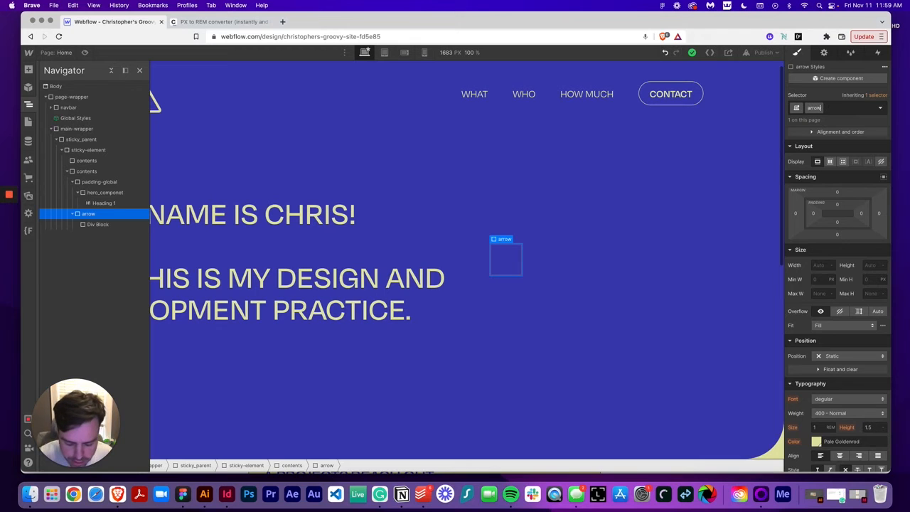
type("_wrapper")
key("Return")
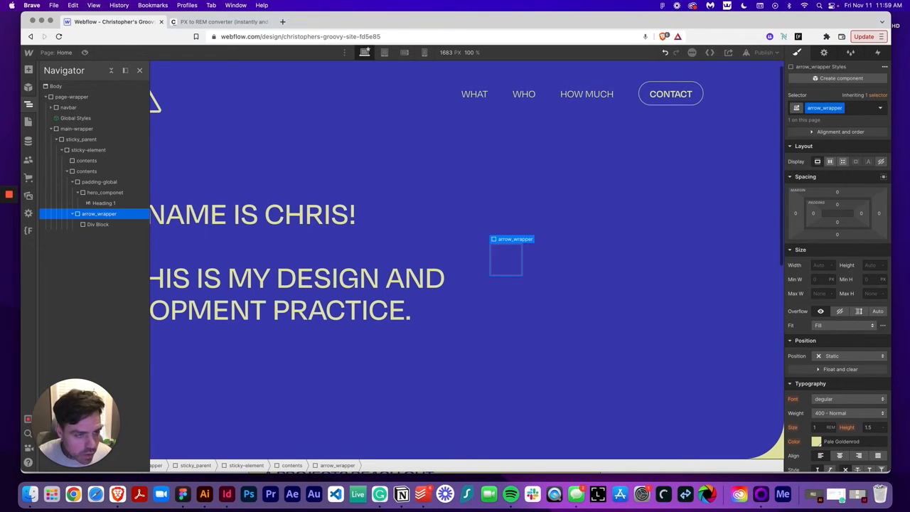
Give the inner div block the new class arrow and set its position to Relative
left_click(94, 226)
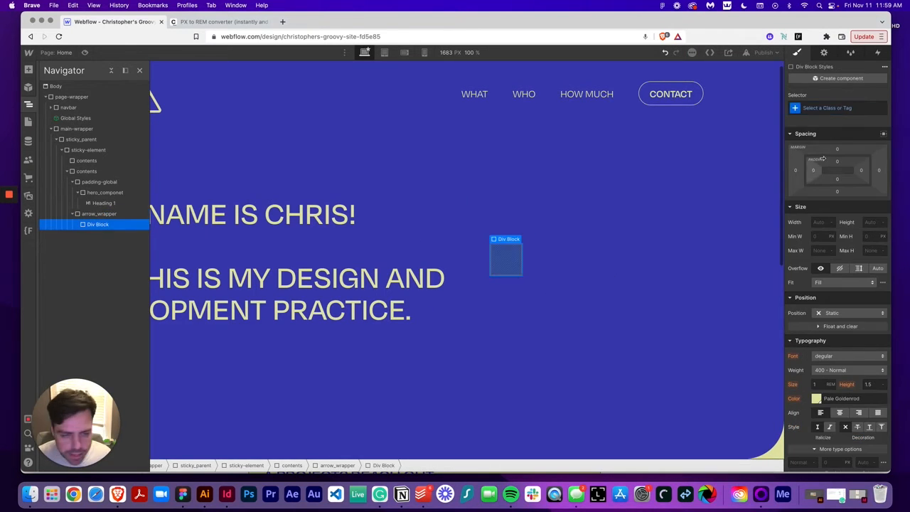
left_click(816, 108)
type("arrow")
key("Return")
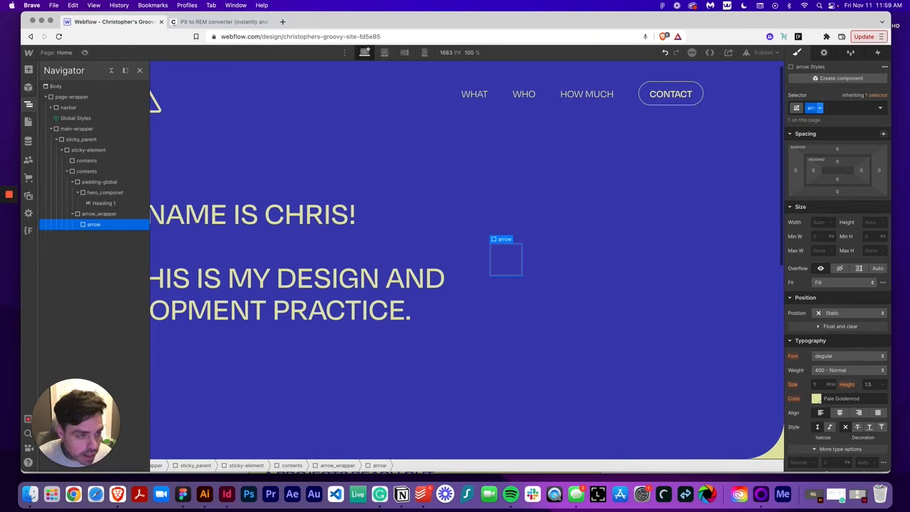
left_click(850, 313)
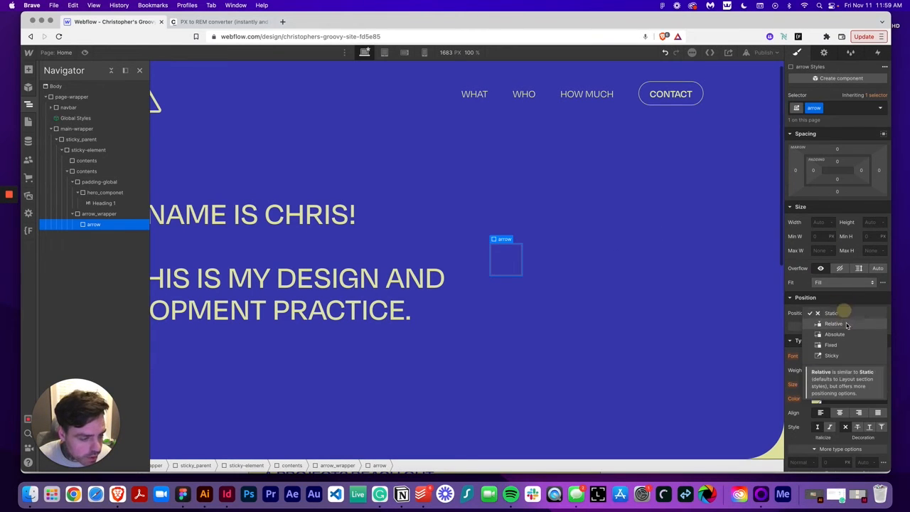
left_click(842, 325)
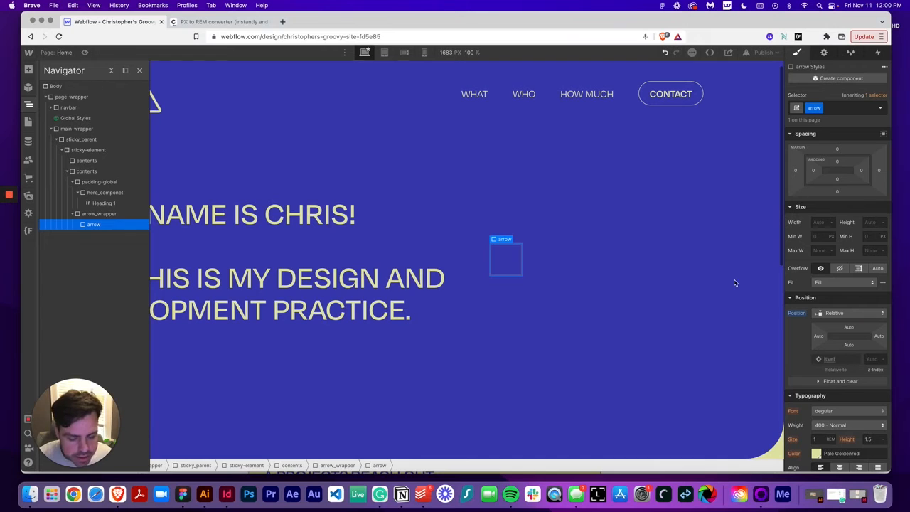
Check the scroll-down badge's size in Figma and convert 325 px to rem in the PX to REM converter
left_click(181, 502)
left_click(543, 280)
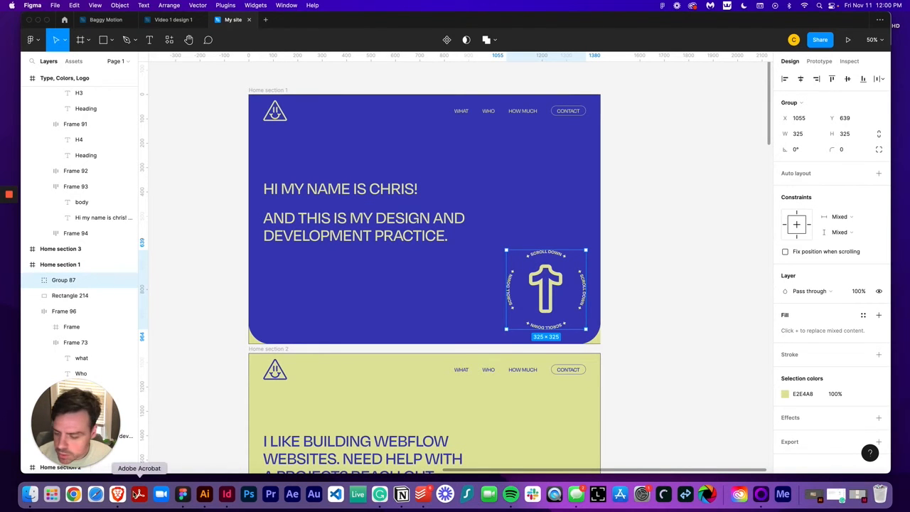
left_click(117, 494)
left_click(213, 21)
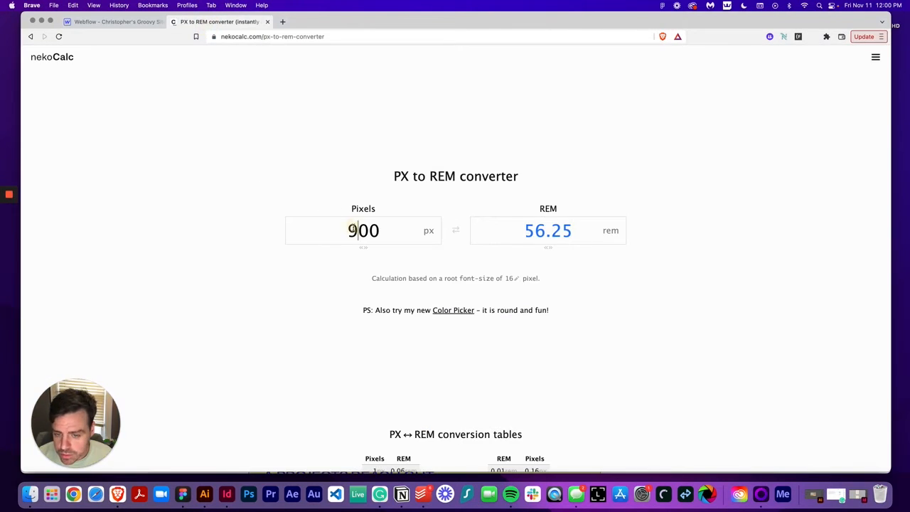
double_click(352, 229)
type("325")
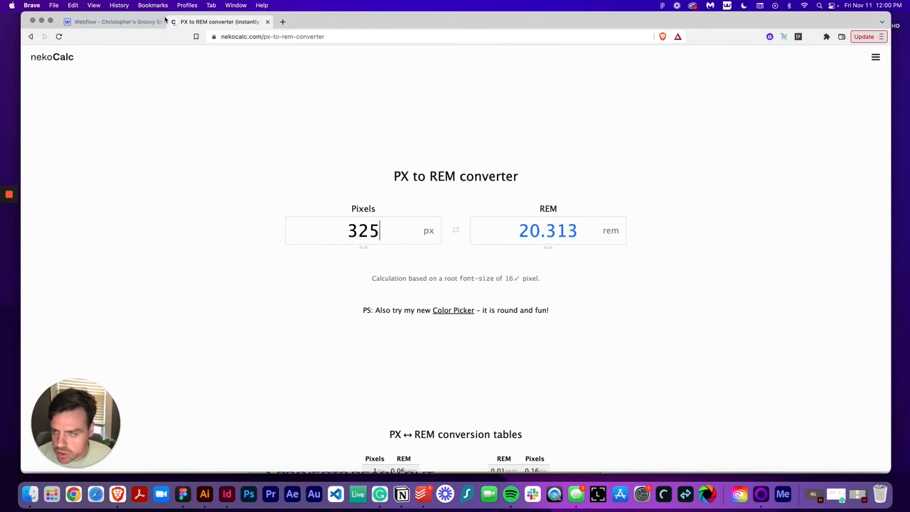
left_click(109, 23)
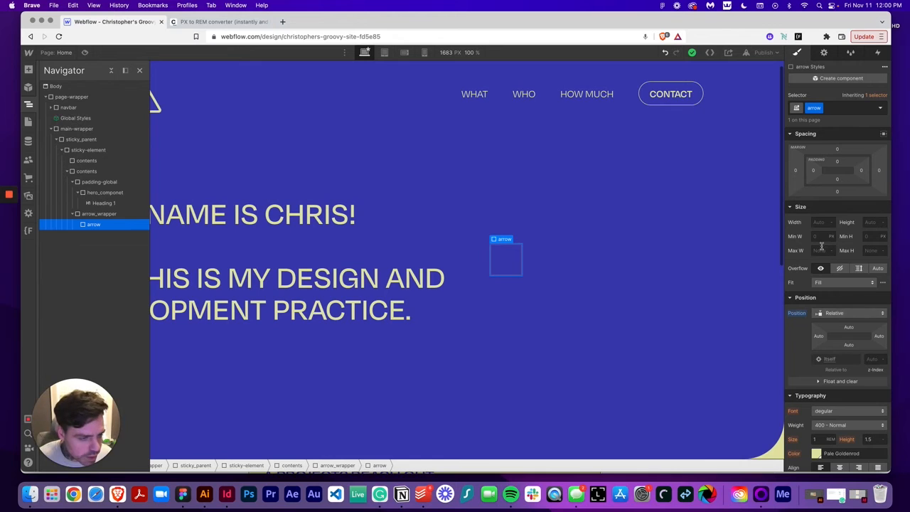
Set the arrow div's width and height to 20 rem
left_click(814, 222)
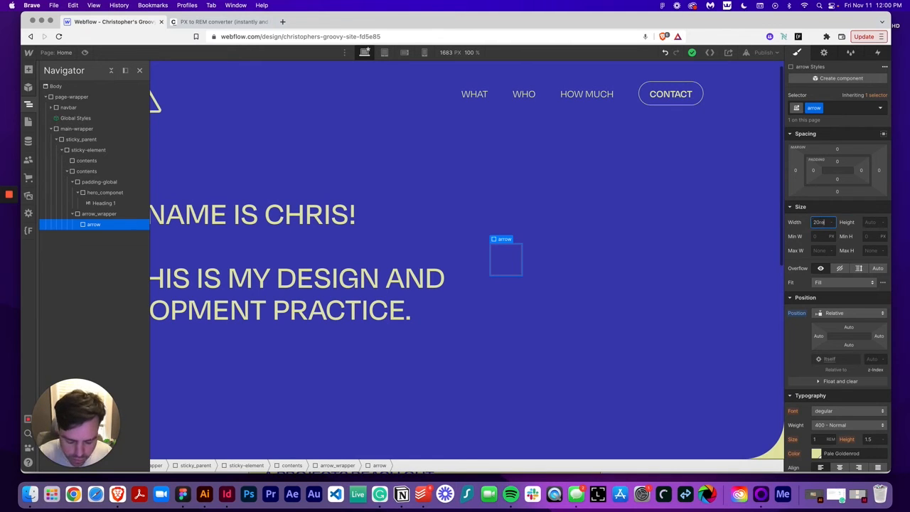
type("20rem")
key("Tab")
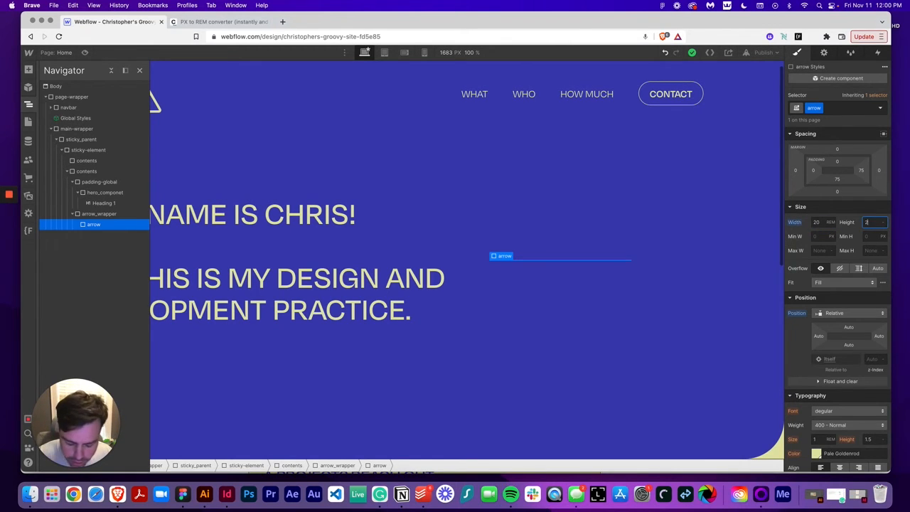
type("20rem")
key("Return")
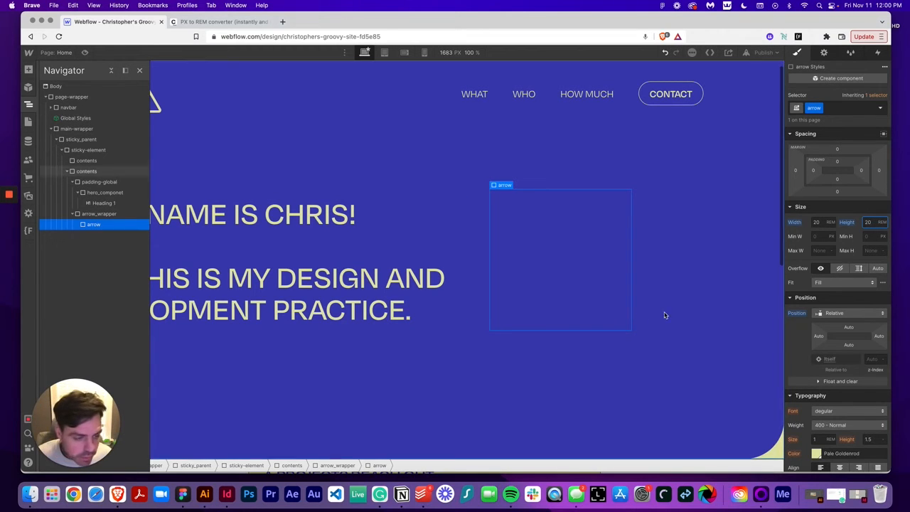
Set the arrow div's display to flex with centred alignment
left_click(29, 70)
scroll(47, 191, "down", 5)
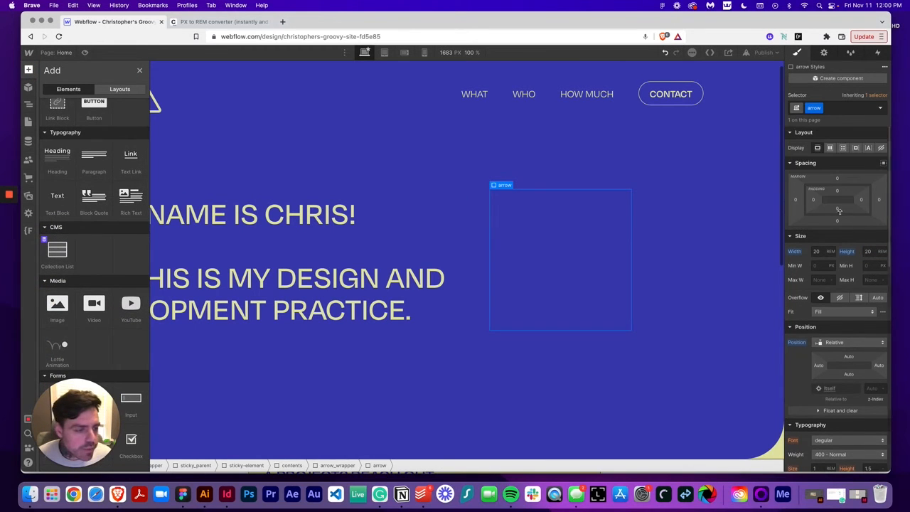
left_click(829, 148)
left_click(834, 180)
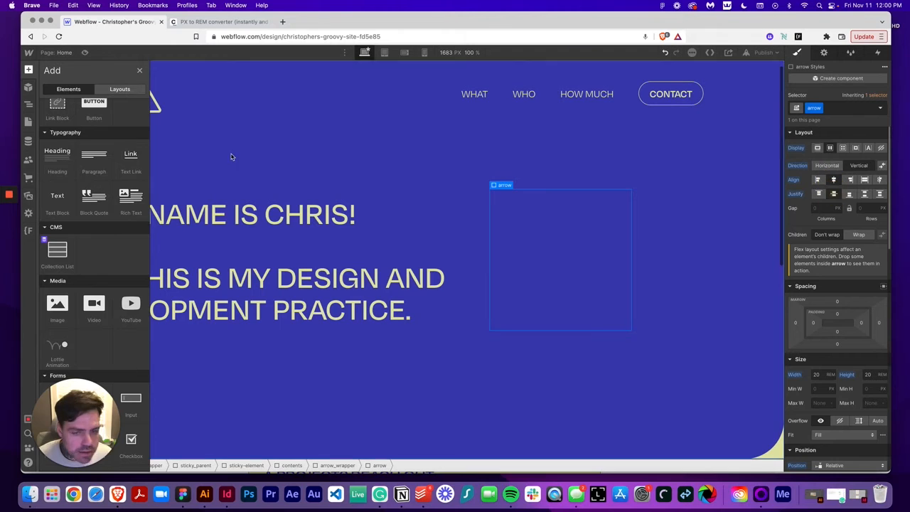
Add an image inside the arrow div and give it the new class circle-text
left_click(57, 303)
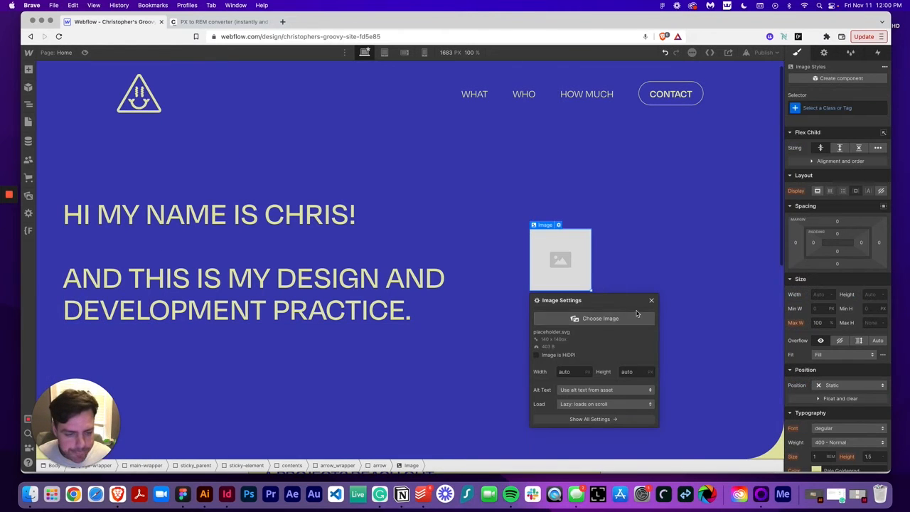
left_click(832, 107)
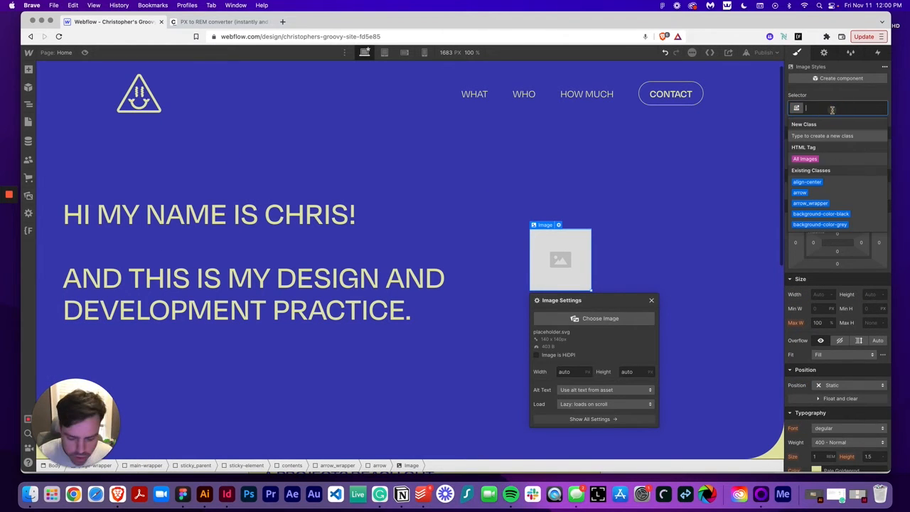
type("circle-text")
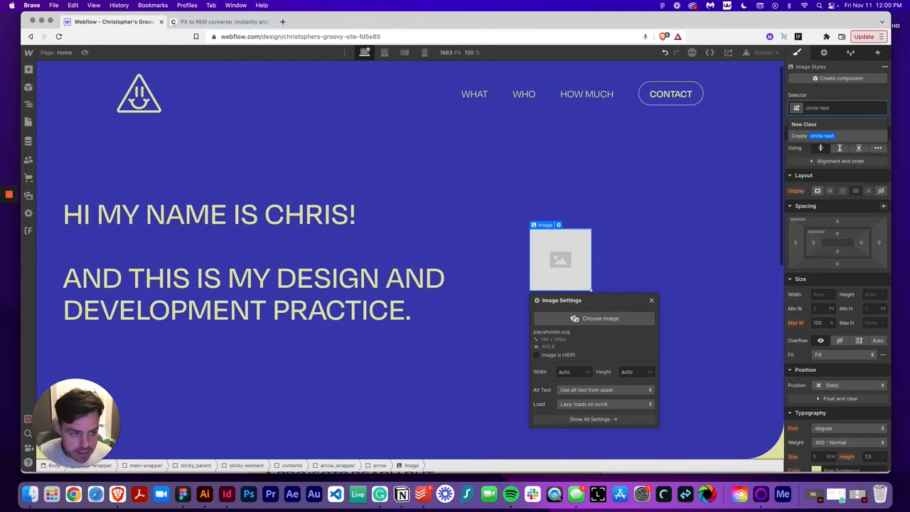
key("Return")
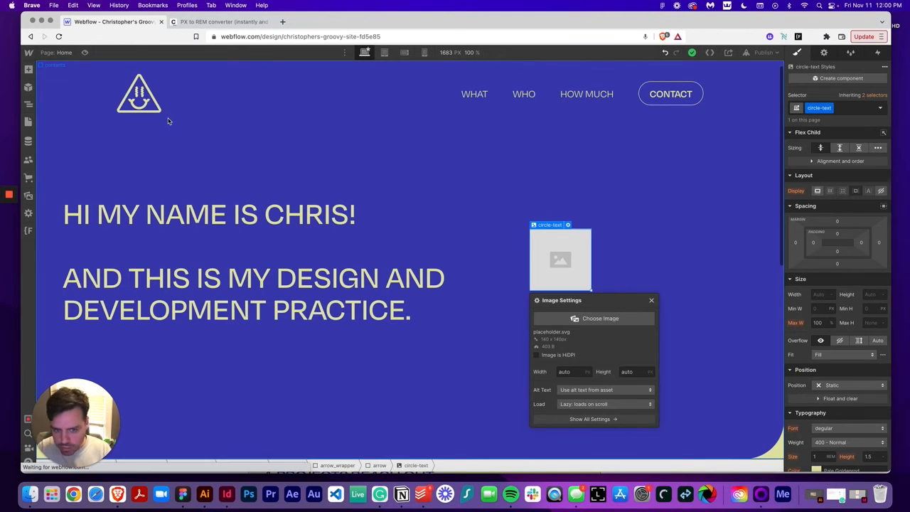
Set the circle-text image's source to the arrow-text.svg asset
left_click(596, 318)
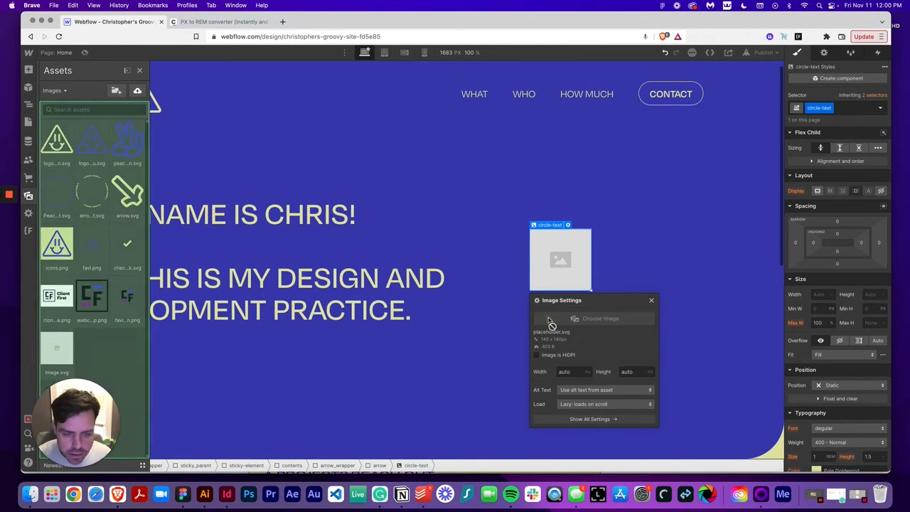
left_click(98, 208)
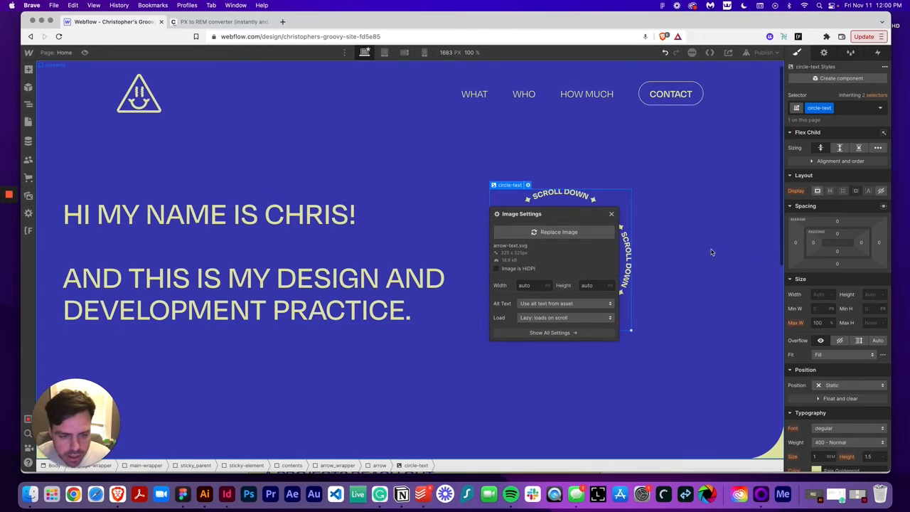
left_click(615, 214)
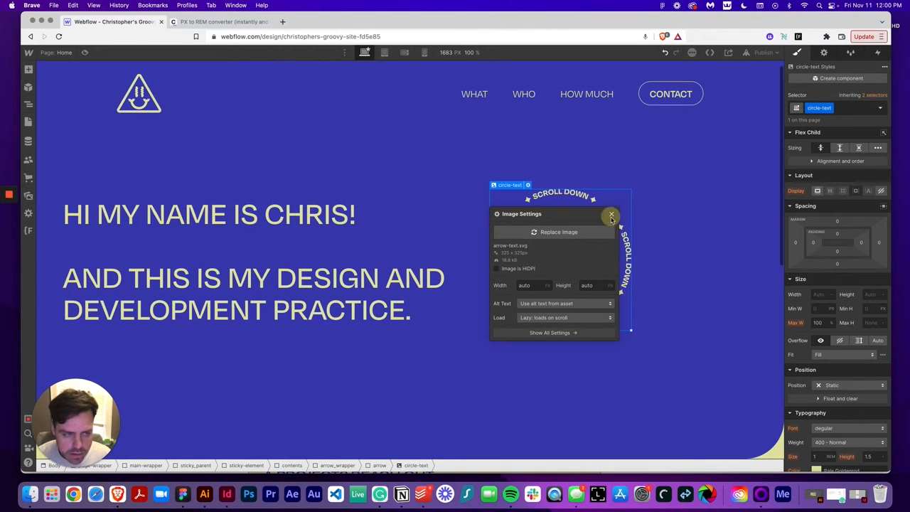
Add a second image inside the arrow div using the arrow.svg asset
left_click(28, 69)
scroll(62, 319, "down", 5)
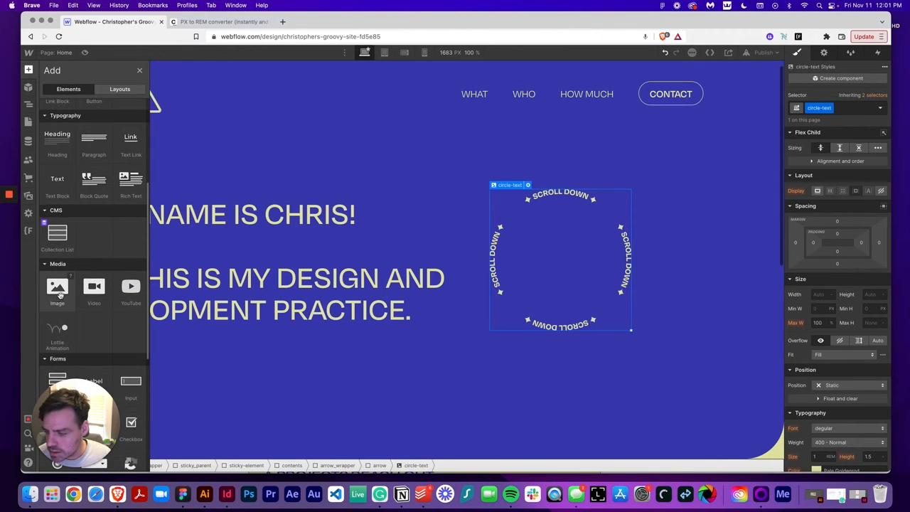
left_click(60, 313)
left_click(594, 188)
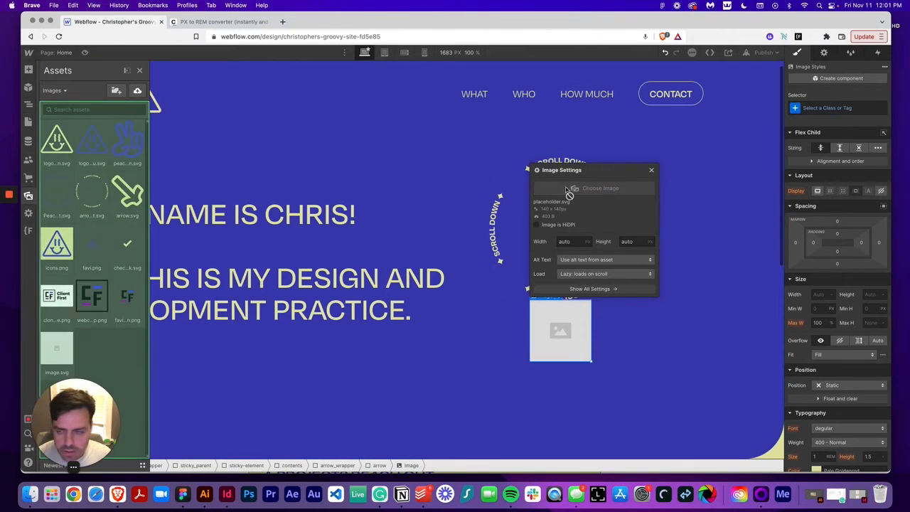
left_click(125, 193)
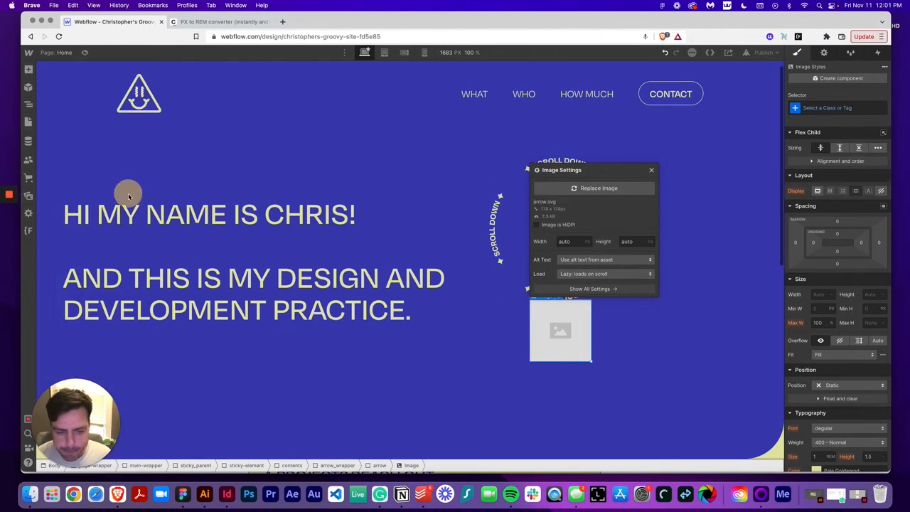
left_click(644, 163)
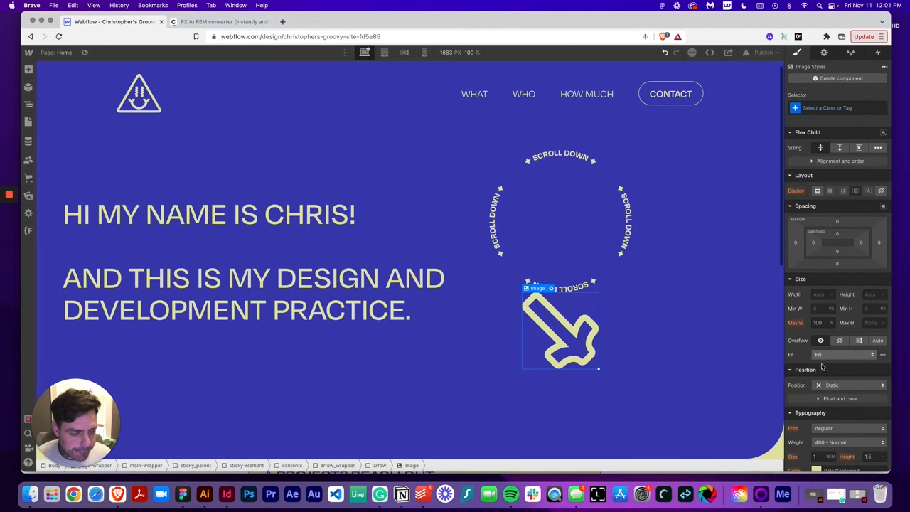
Set the arrow image's position to Absolute so it sits inside the circle text
left_click(866, 385)
left_click(862, 406)
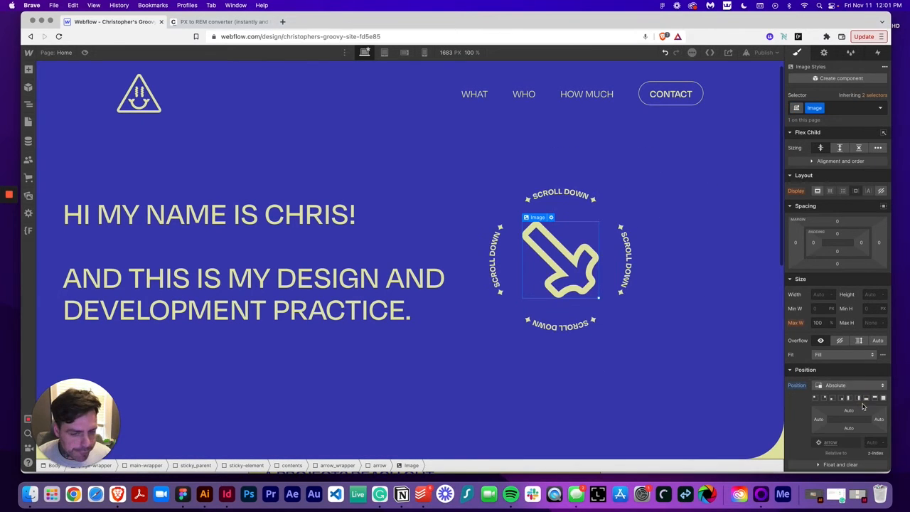
Set the arrow_wrapper's position to Absolute, pinned to the bottom-right corner of the hero contents
left_click(614, 312)
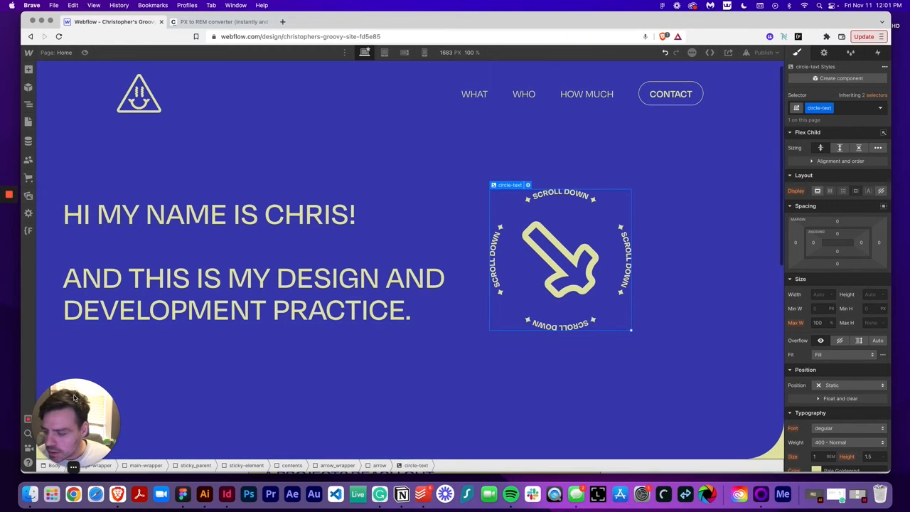
left_click_drag(76, 402, 10, 424)
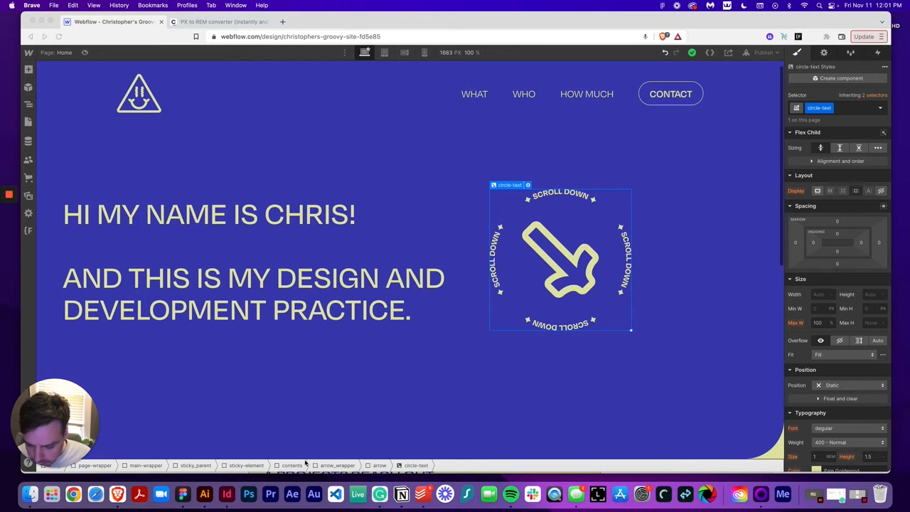
left_click(339, 465)
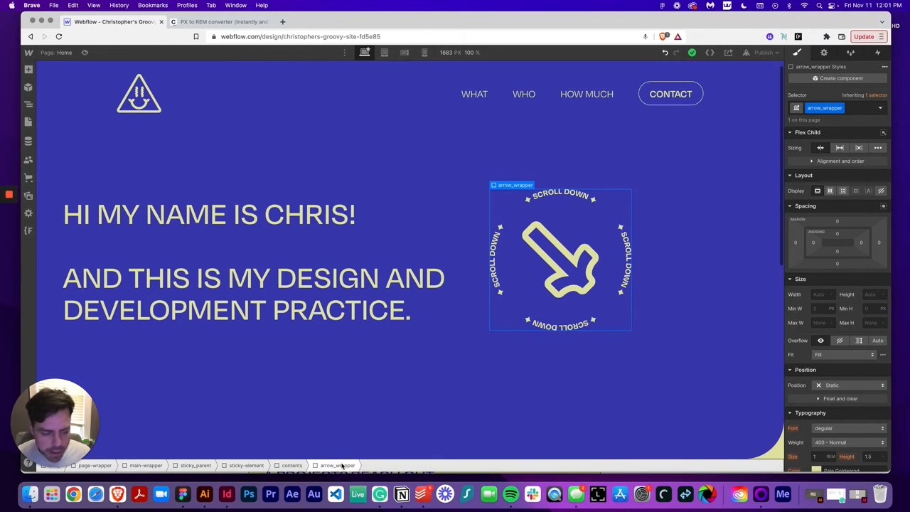
left_click(872, 389)
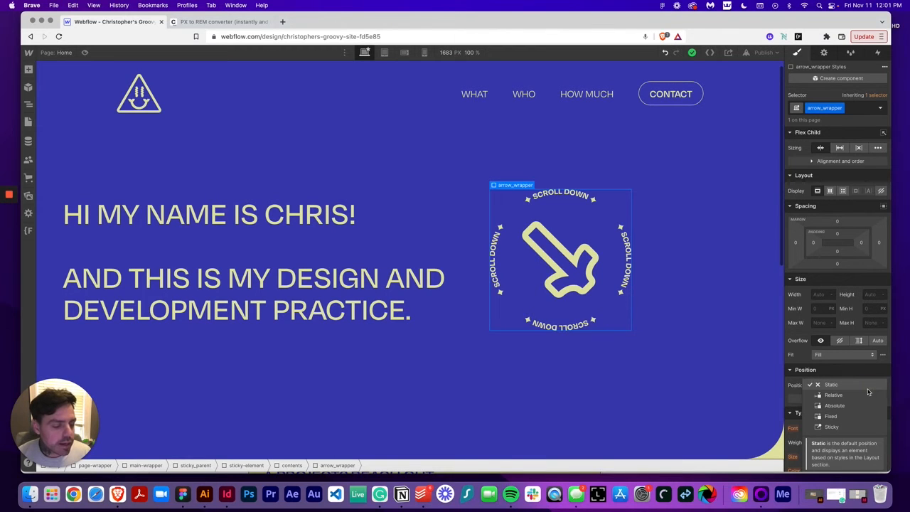
left_click(857, 405)
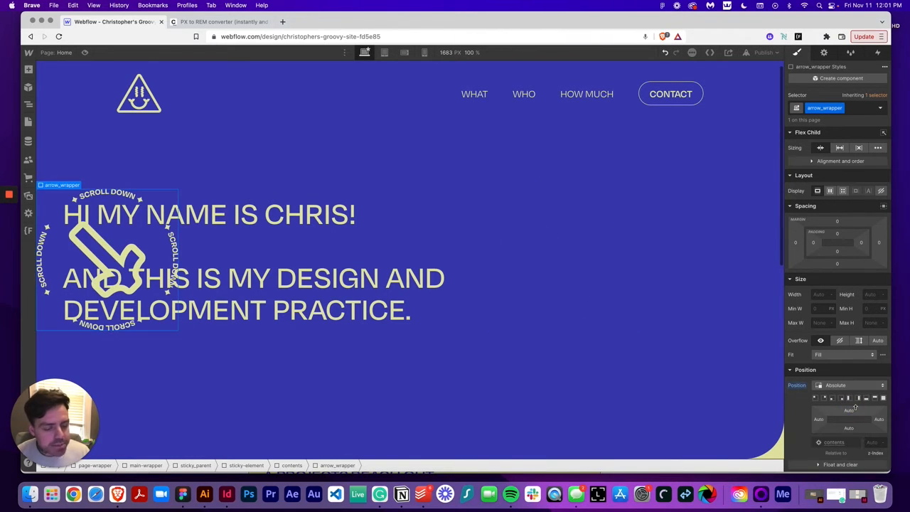
left_click(842, 397)
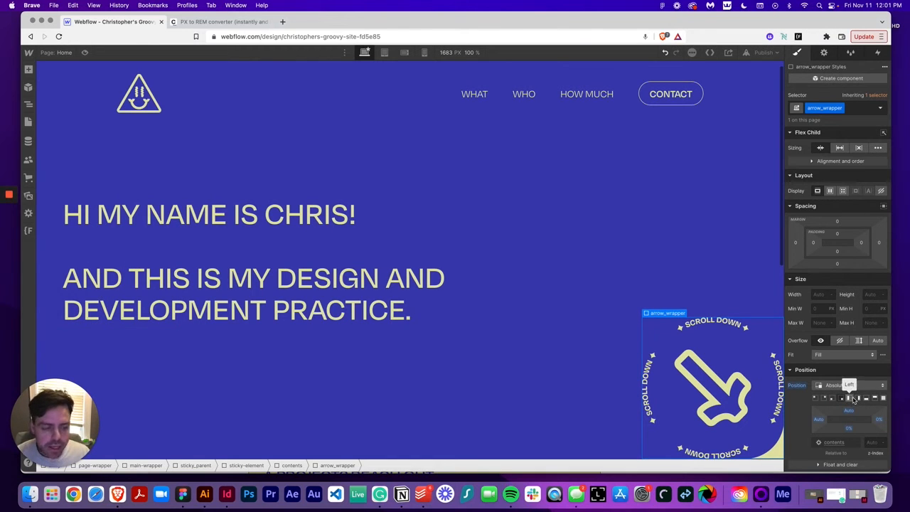
scroll(845, 384, "down", 3)
scroll(806, 347, "down", 10)
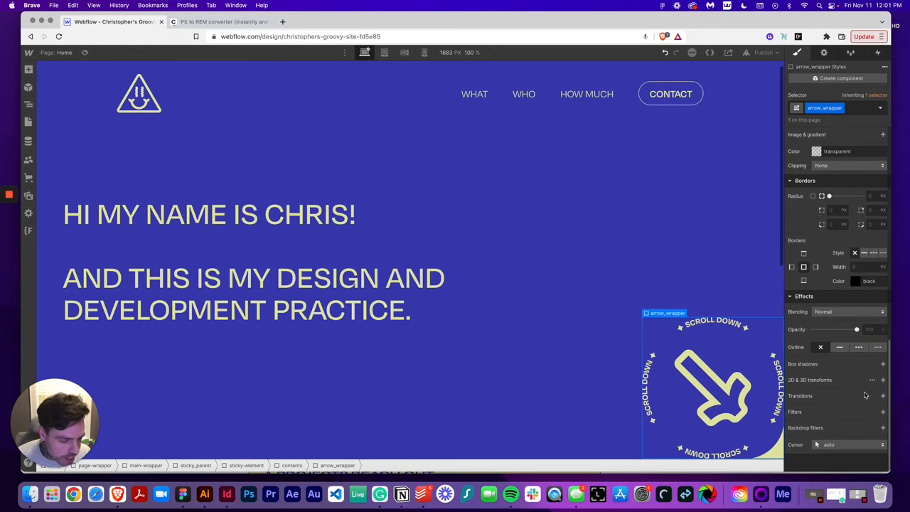
left_click(883, 396)
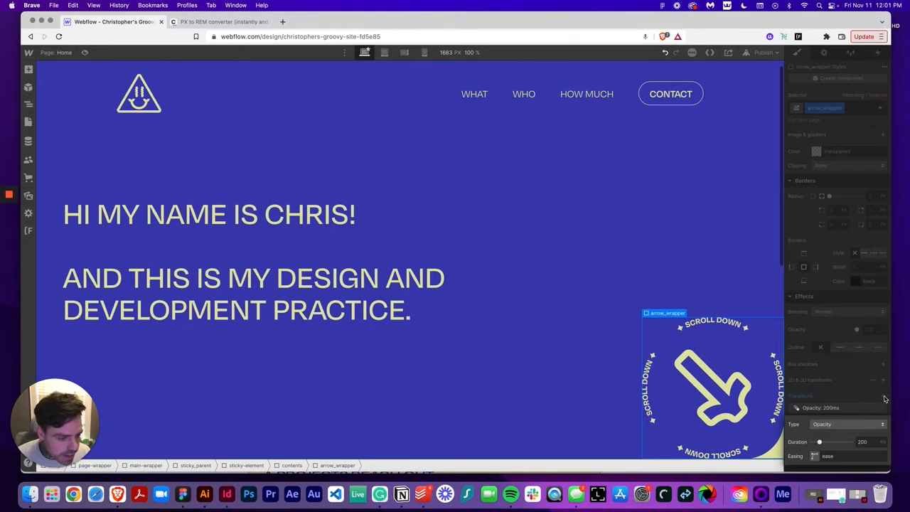
left_click(865, 398)
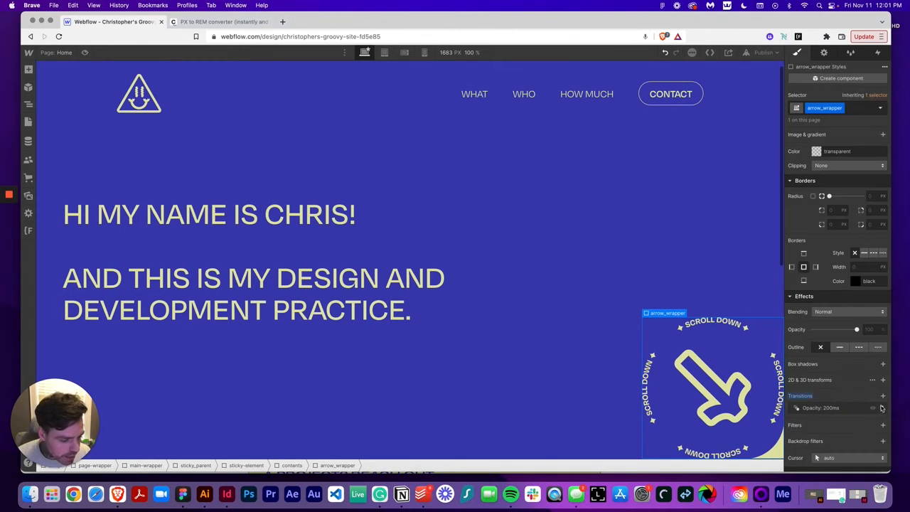
left_click(882, 407)
Add a 2D move transform to the arrow_wrapper with an X offset of -3.25rem
left_click(883, 380)
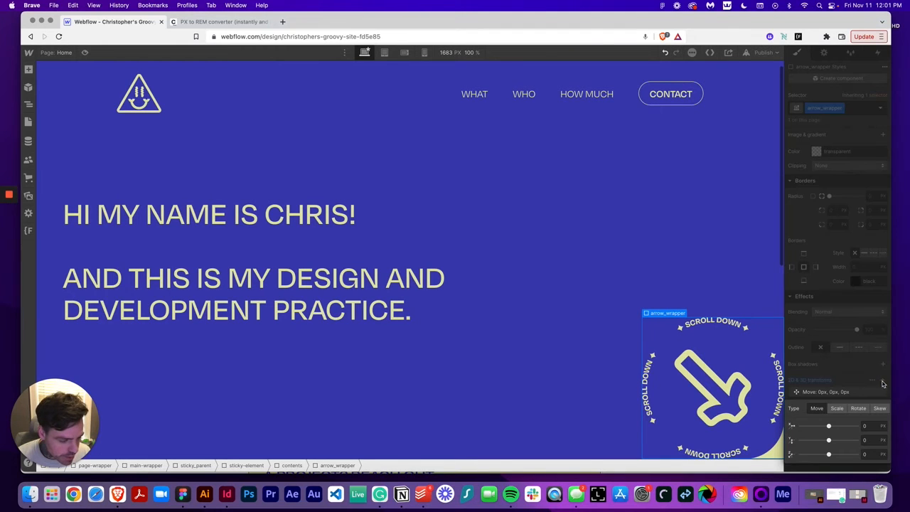
left_click(865, 426)
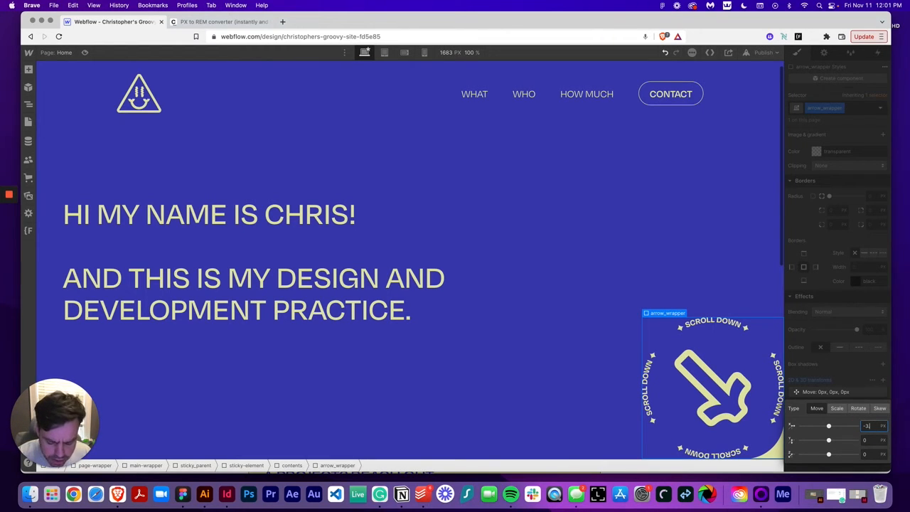
type("-3.25rem")
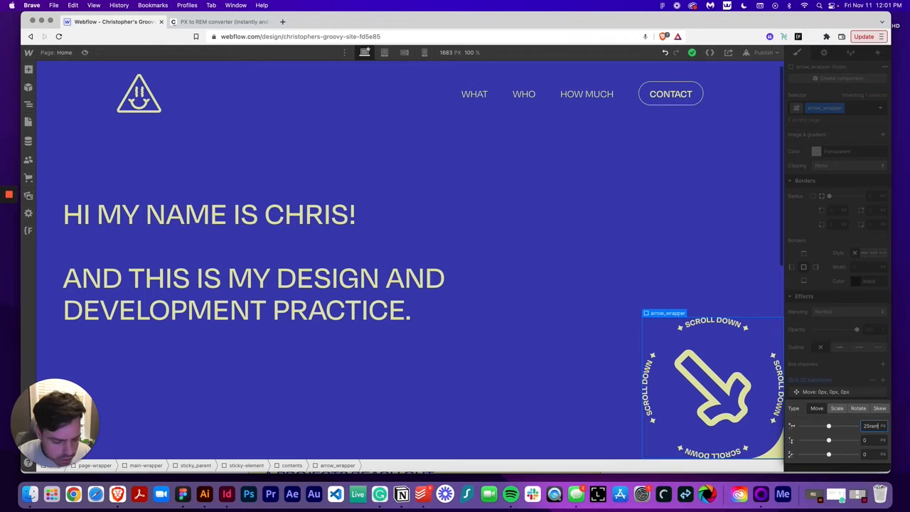
key("Return")
Convert 60 px to rem in the PX to REM converter and copy the result
left_click(202, 23)
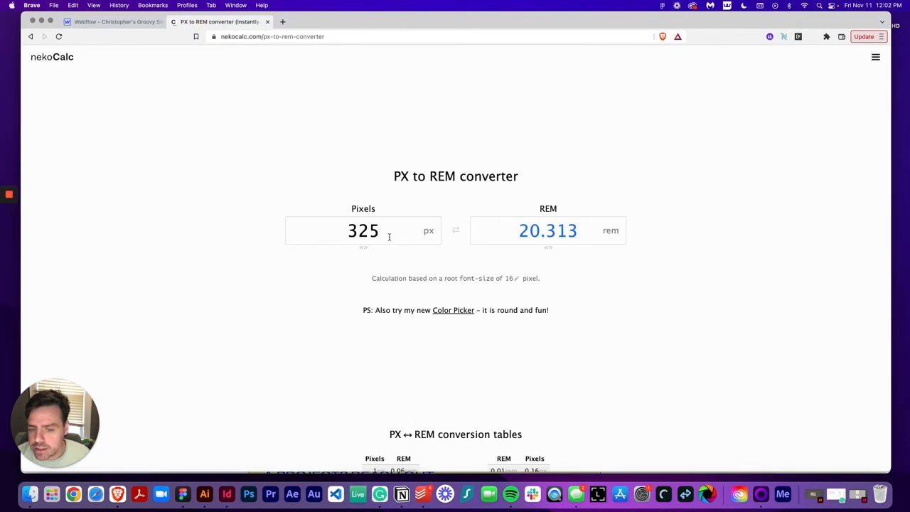
double_click(389, 232)
type("60")
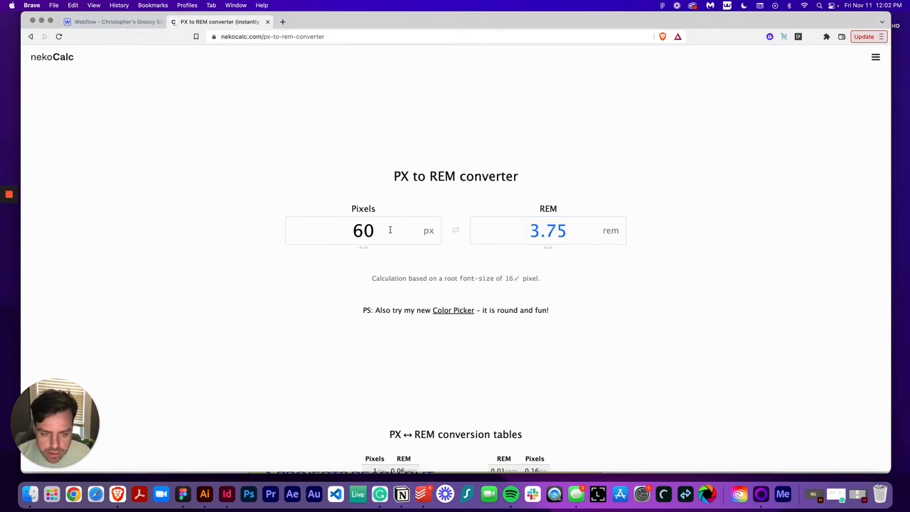
double_click(552, 234)
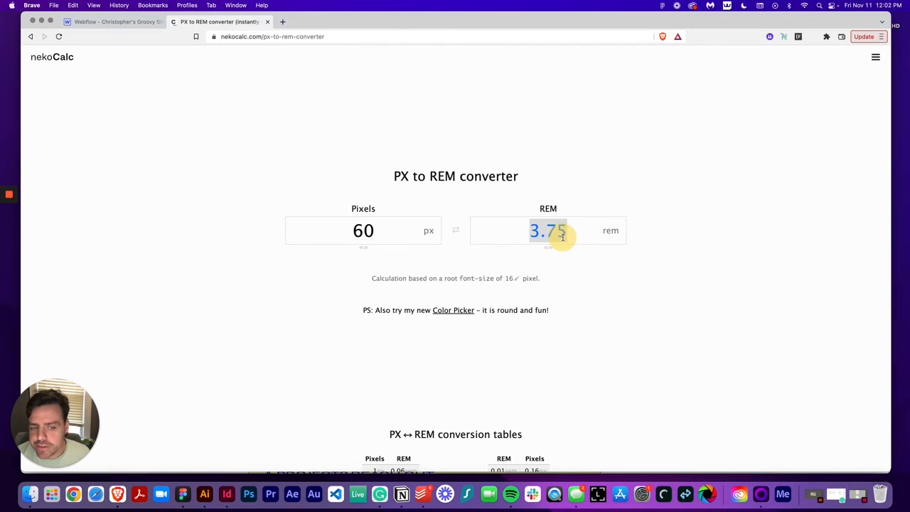
Set the arrow_wrapper's move transform to -3.75rem on both the X and Y axes
left_click(125, 21)
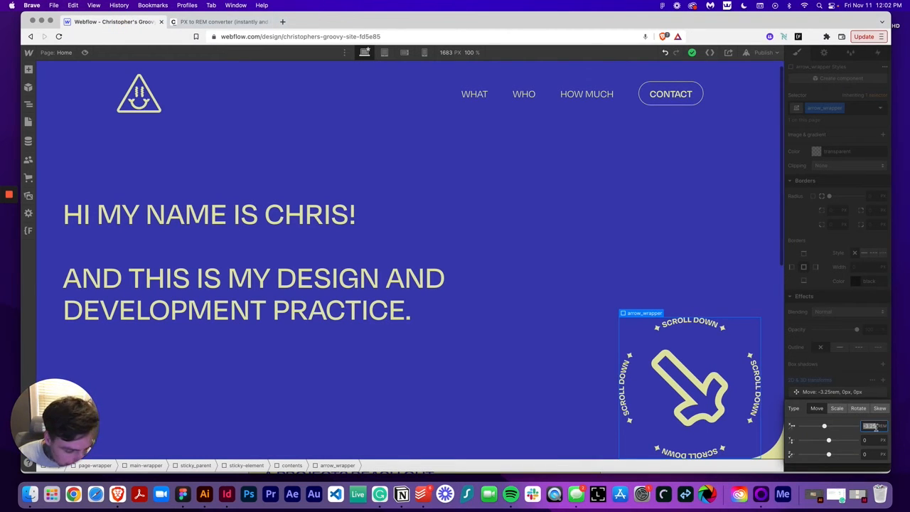
type("-")
key("Tab")
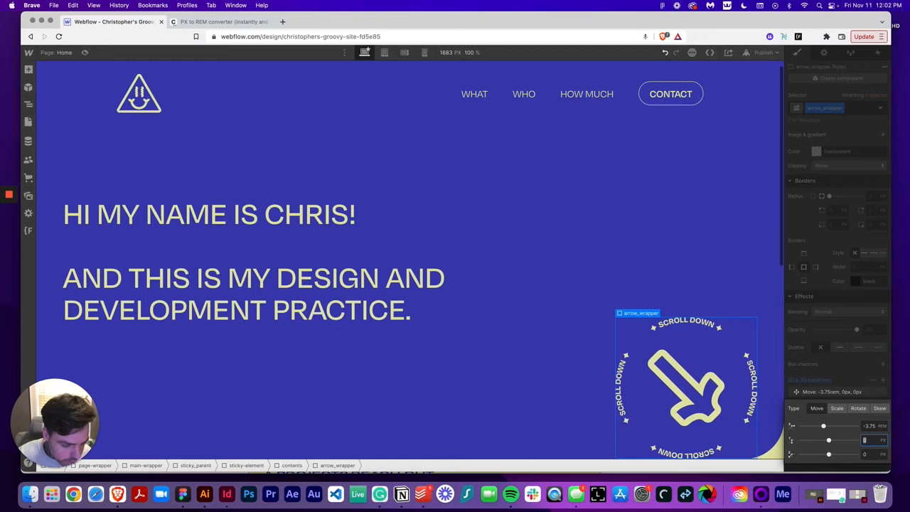
type("-")
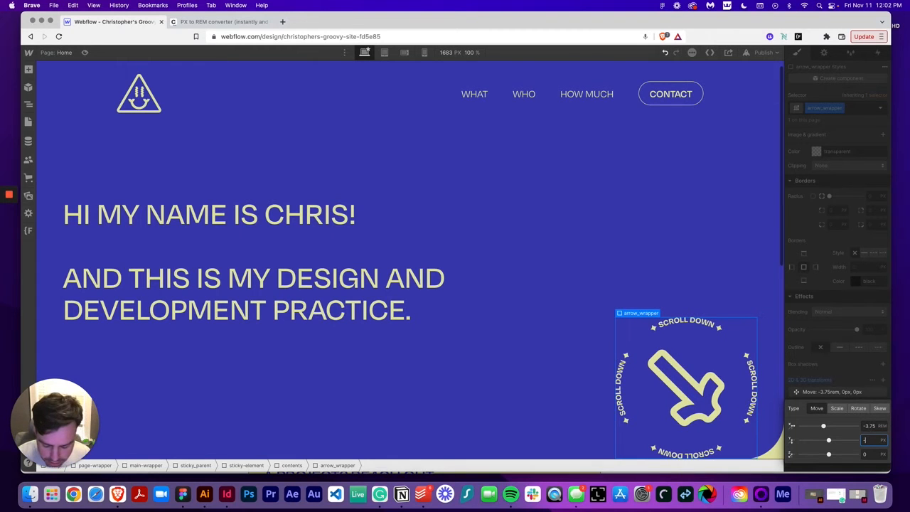
type("3.75")
key("Tab")
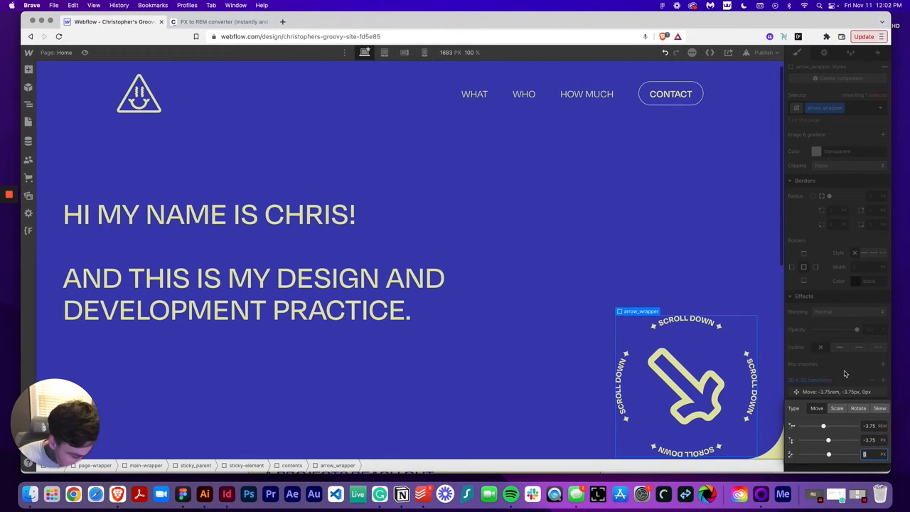
left_click(880, 441)
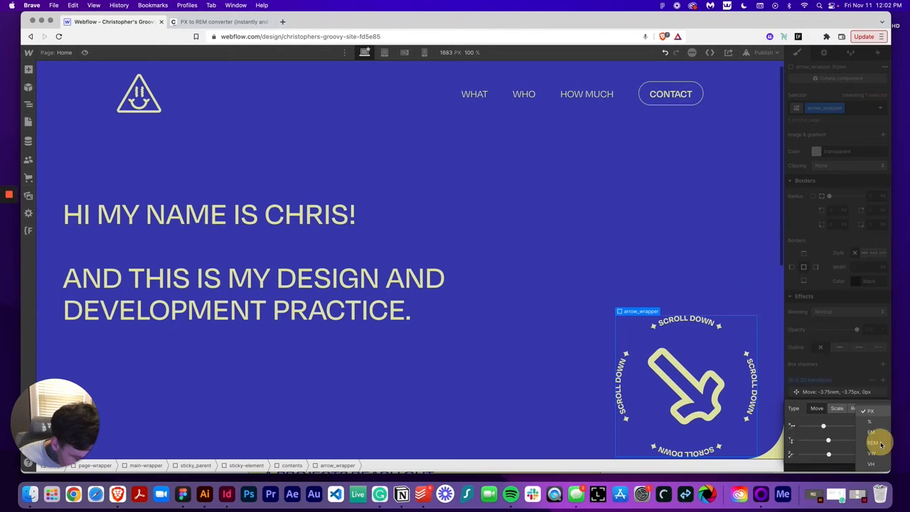
left_click(880, 444)
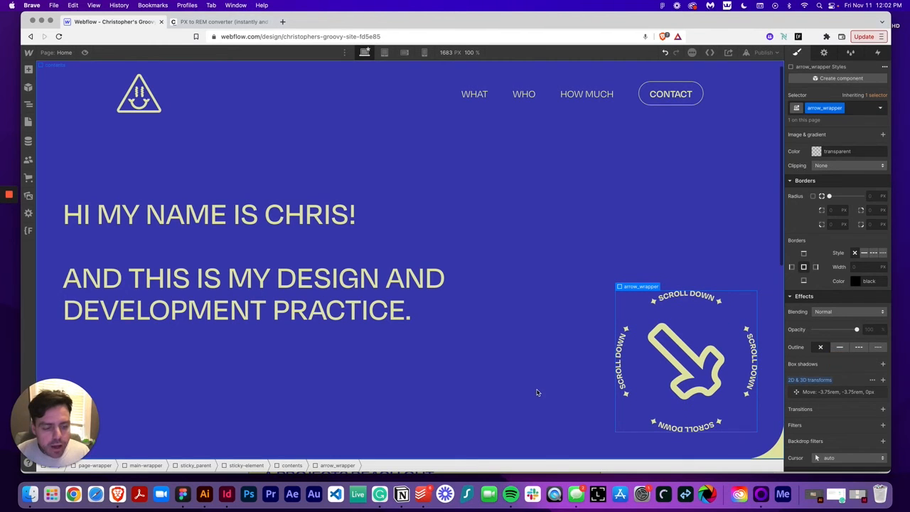
Hide the hero panel's contents (contents is-top) by setting its display to None, revealing the second panel
left_click(508, 261)
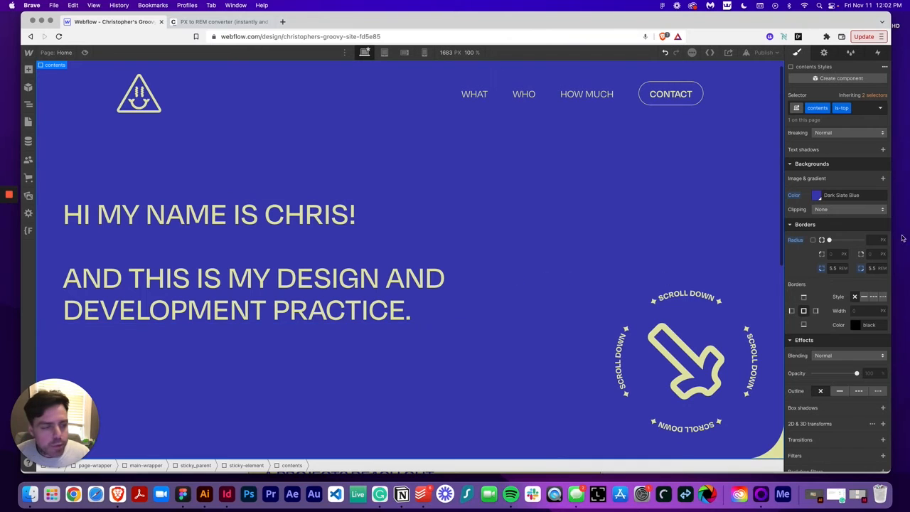
scroll(875, 252, "up", 10)
scroll(875, 253, "up", 5)
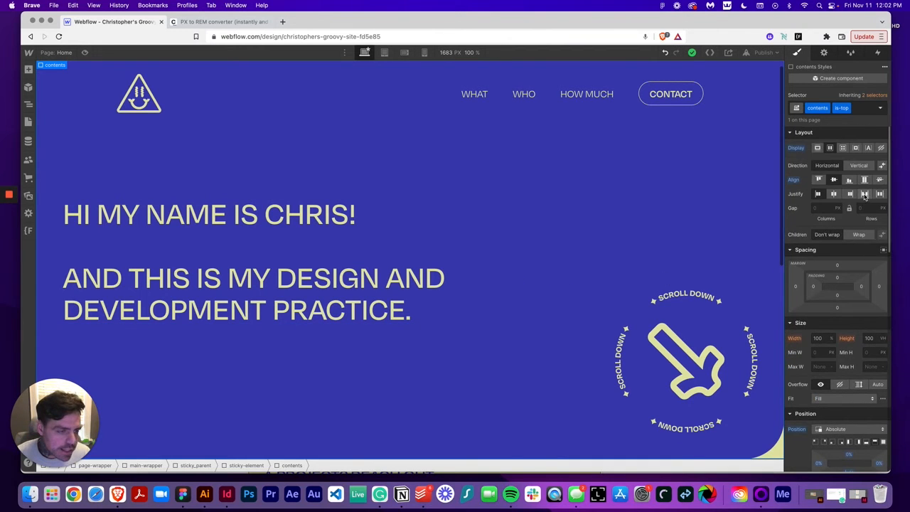
left_click(881, 148)
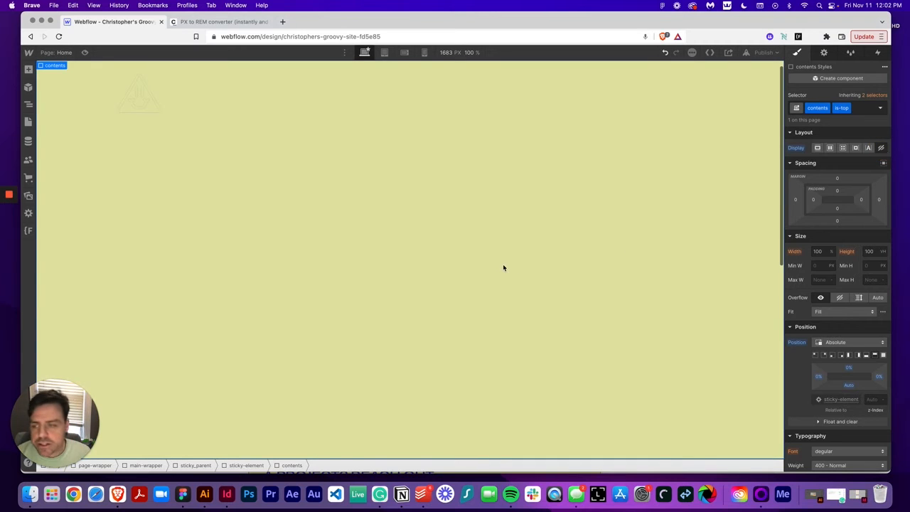
left_click(414, 306)
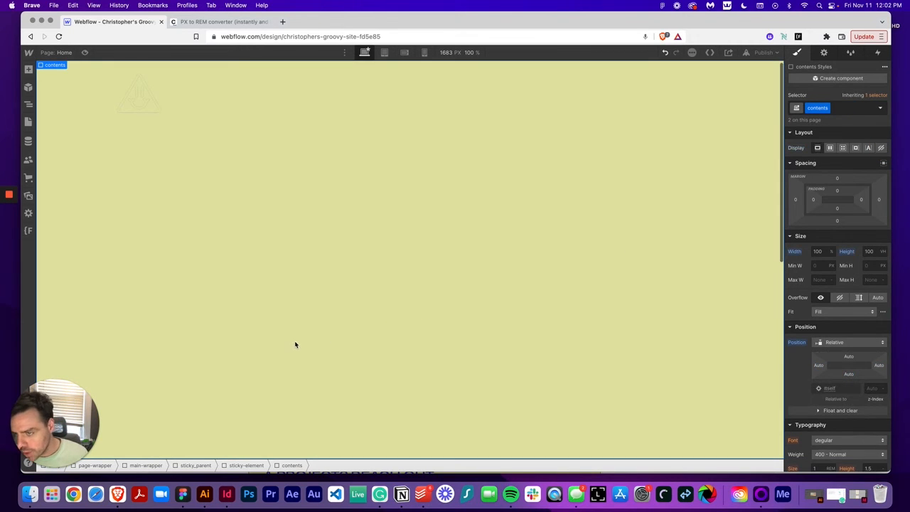
Examine the second section's layout and text in the Figma design
left_click(183, 494)
scroll(212, 359, "down", 5)
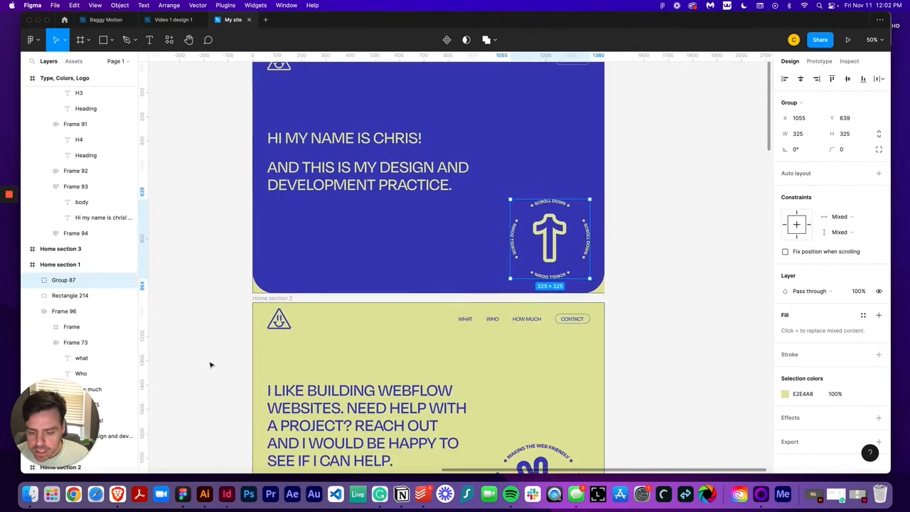
scroll(223, 354, "down", 2)
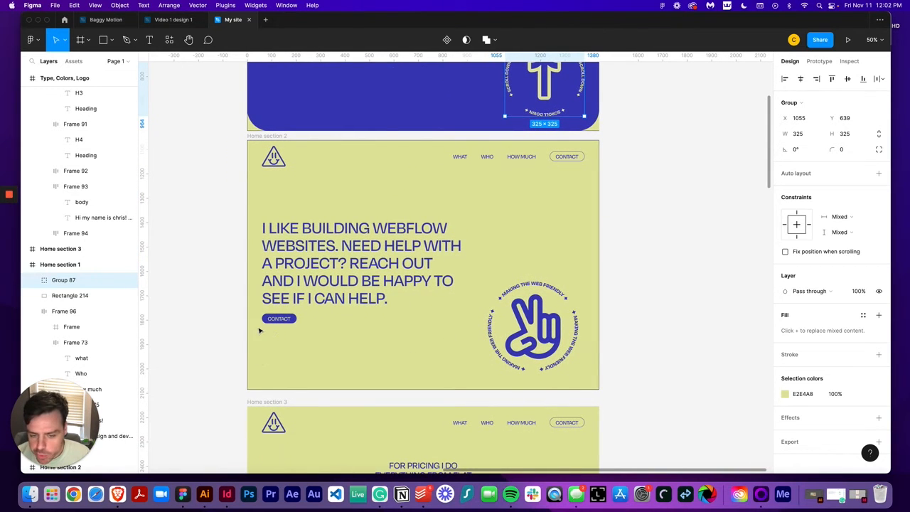
double_click(321, 296)
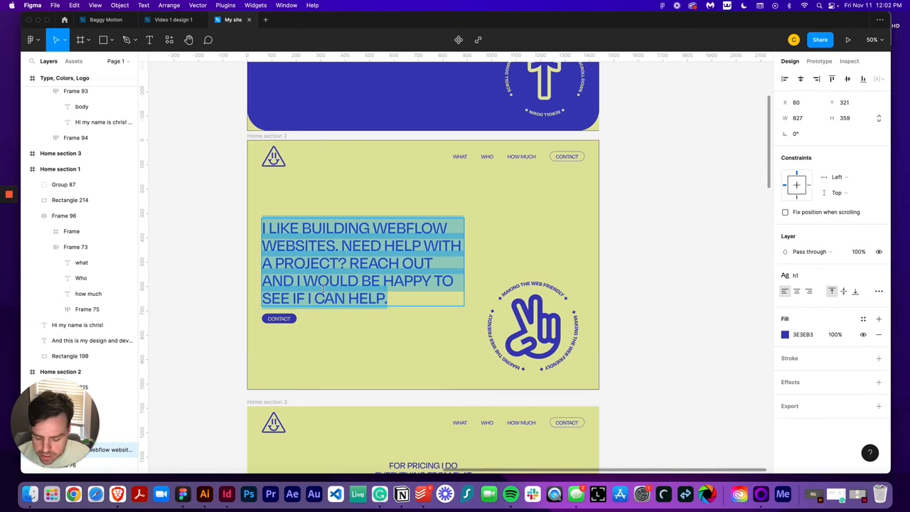
left_click(117, 495)
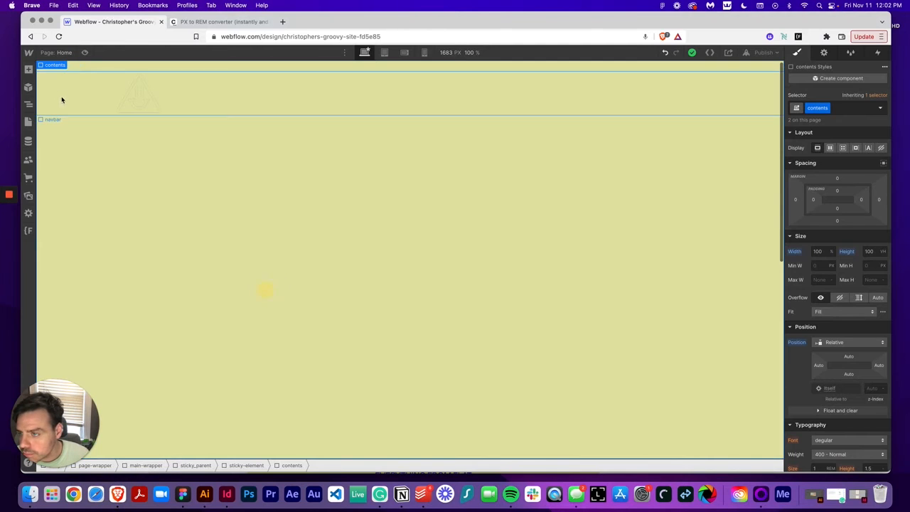
Add a Div Block inside the second panel's contents and apply the existing padding-global class
left_click(30, 69)
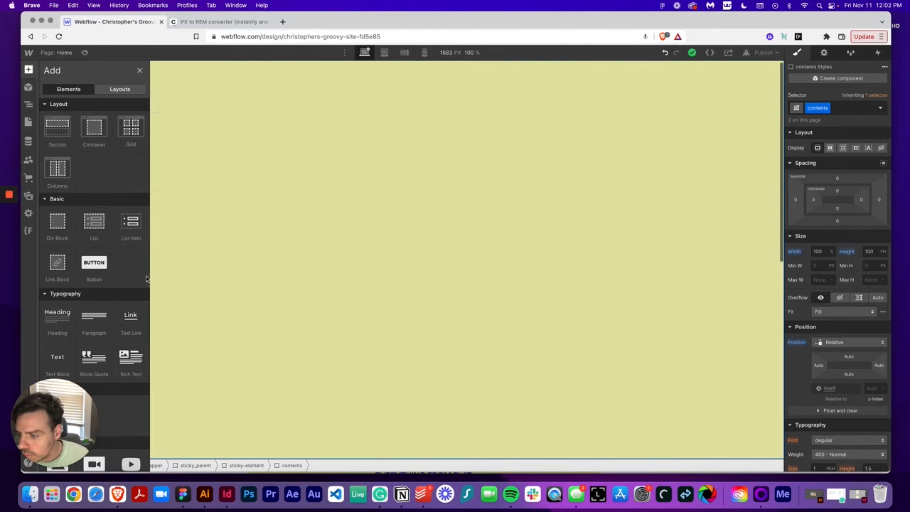
left_click(57, 224)
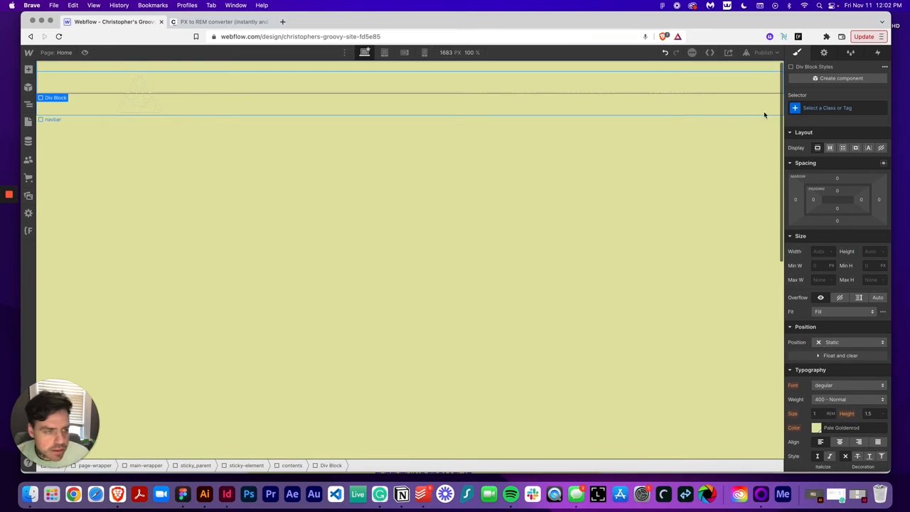
left_click(825, 108)
type("padding")
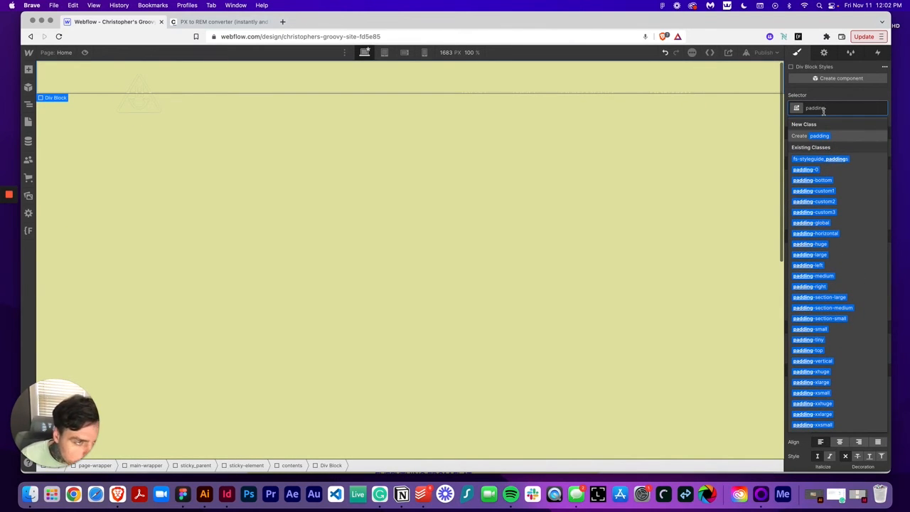
type("-gl")
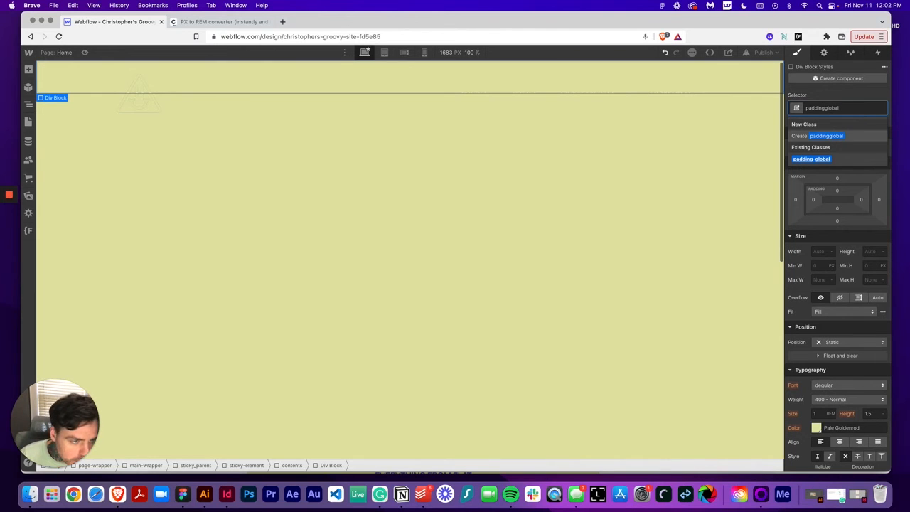
type("obal")
left_click(811, 160)
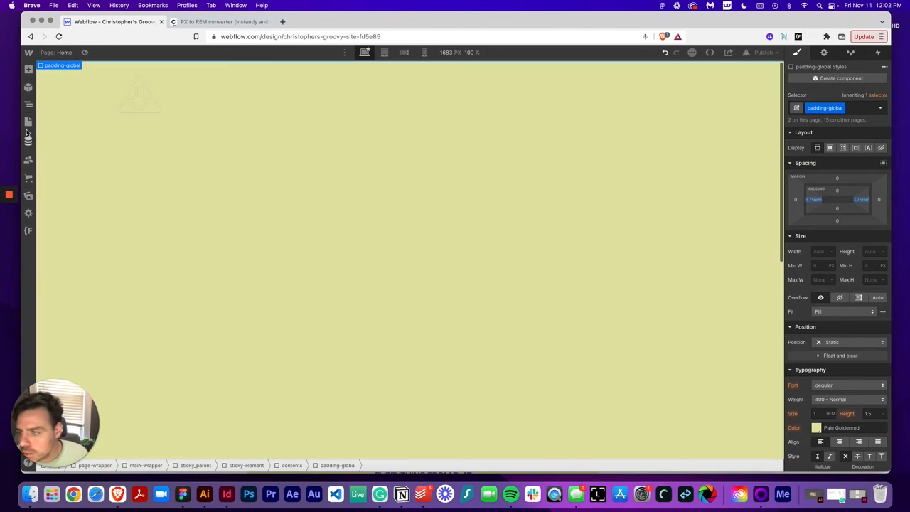
Set the second panel's contents element to a Flex layout and adjust its alignment
left_click(28, 104)
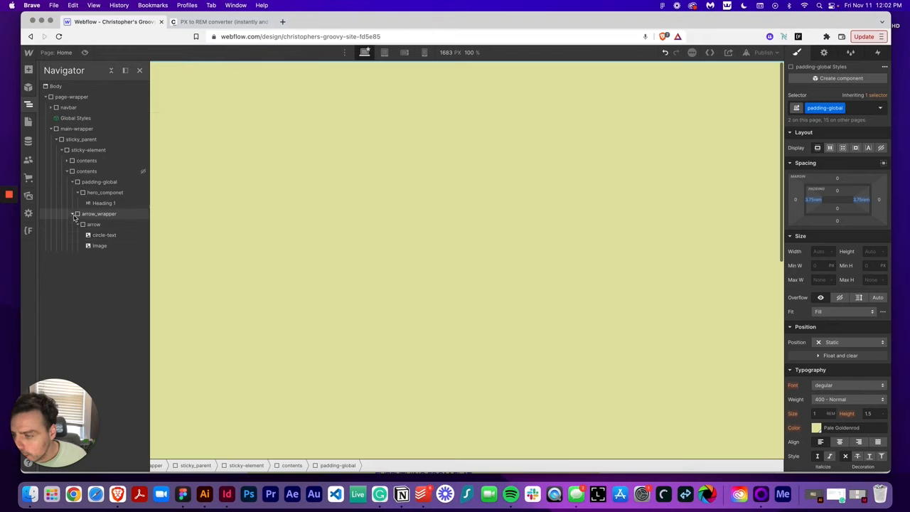
left_click(73, 161)
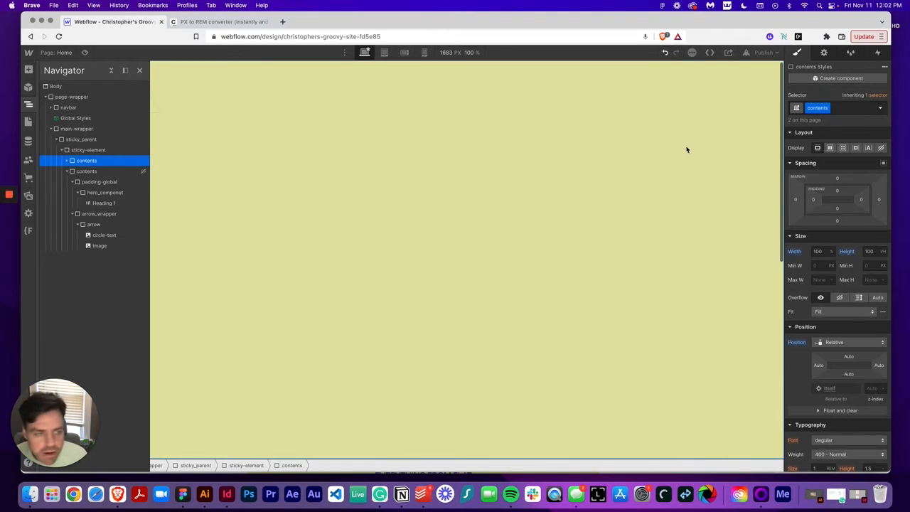
left_click(829, 148)
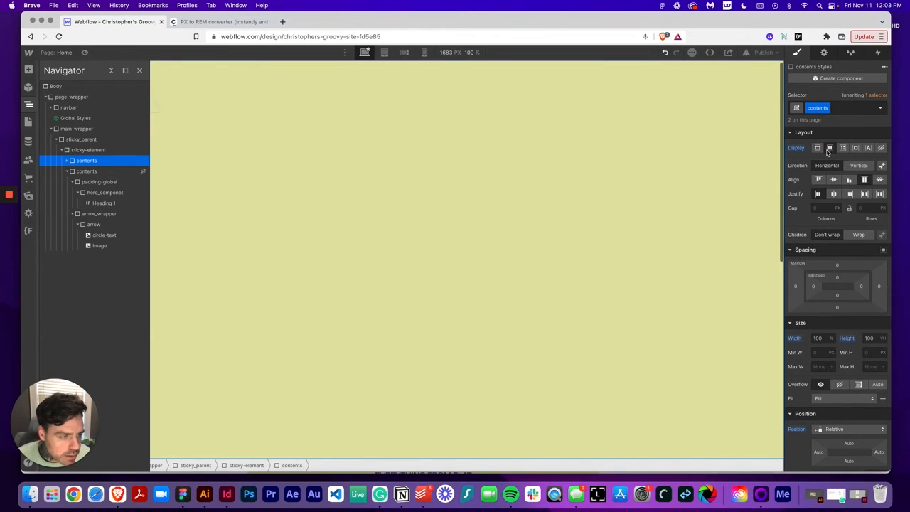
left_click(833, 179)
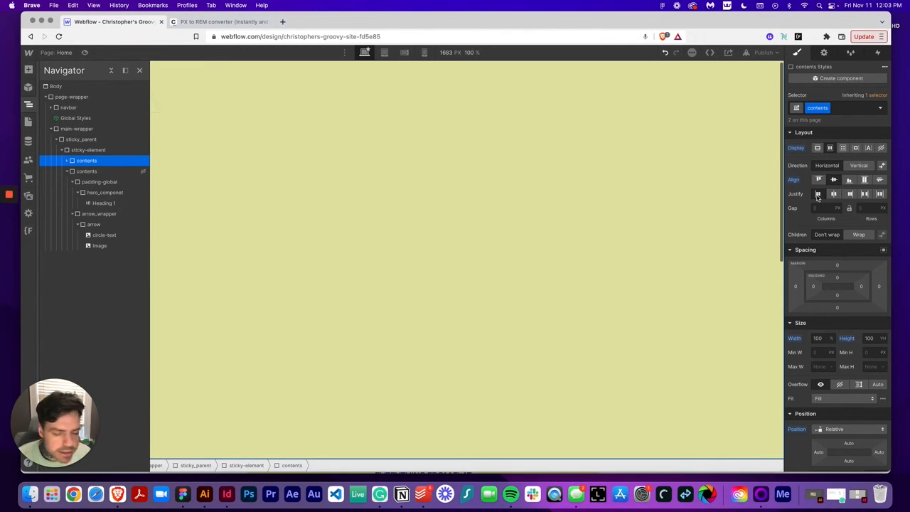
Add a Div Block inside the second panel's padding-global element and give it a new class cta_componet
left_click(28, 105)
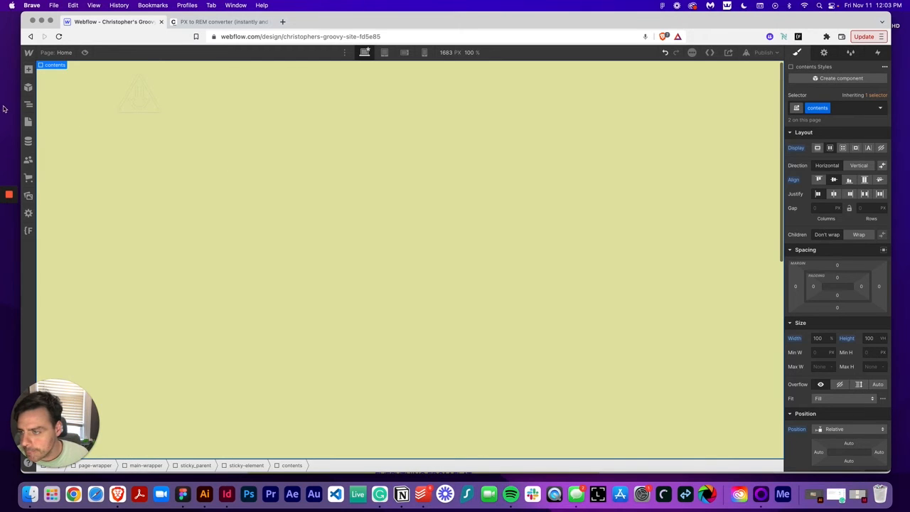
left_click(29, 105)
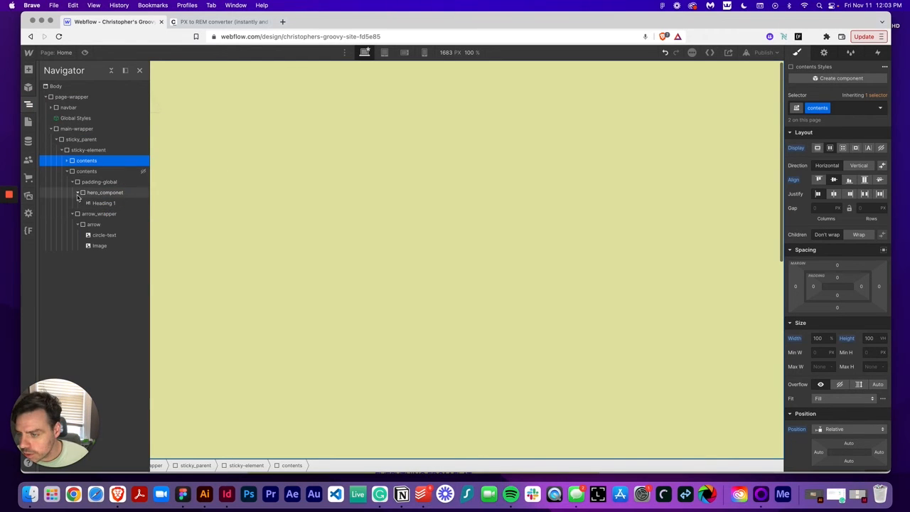
left_click(68, 172)
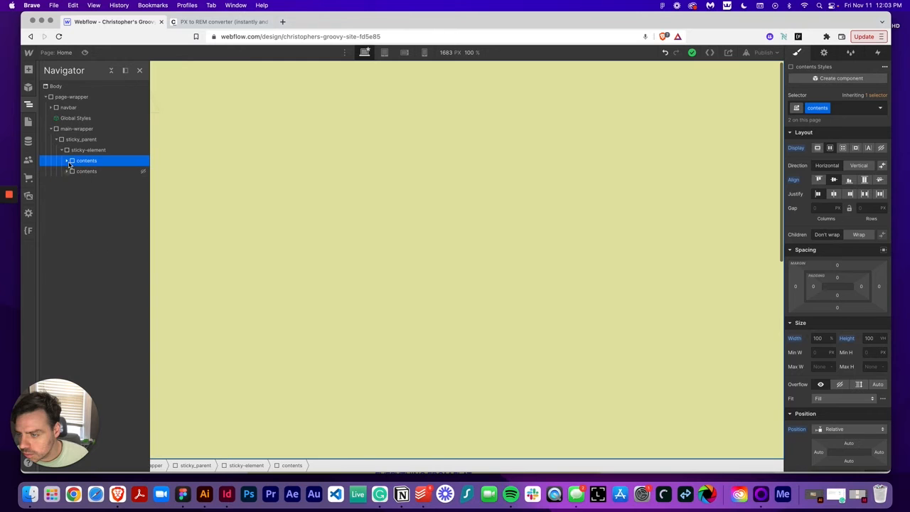
left_click(68, 162)
left_click(78, 172)
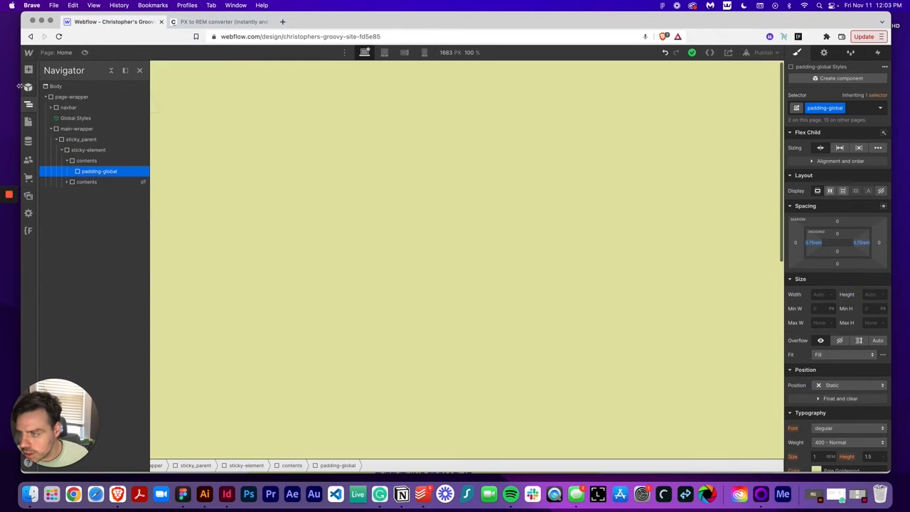
left_click(29, 70)
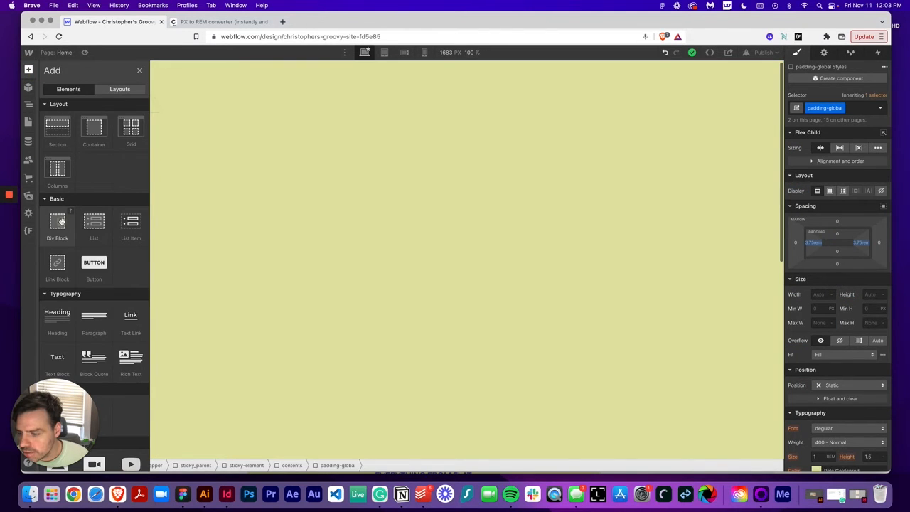
left_click(61, 221)
left_click(844, 107)
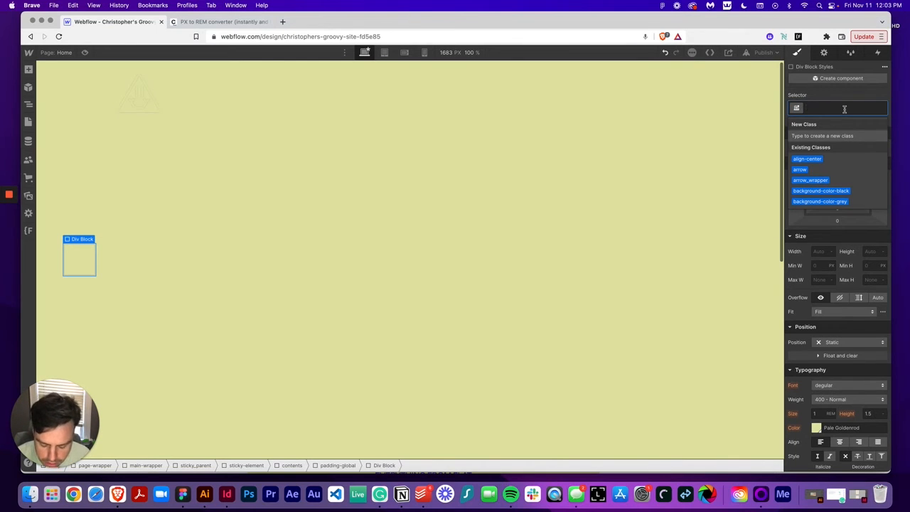
type("cta_c")
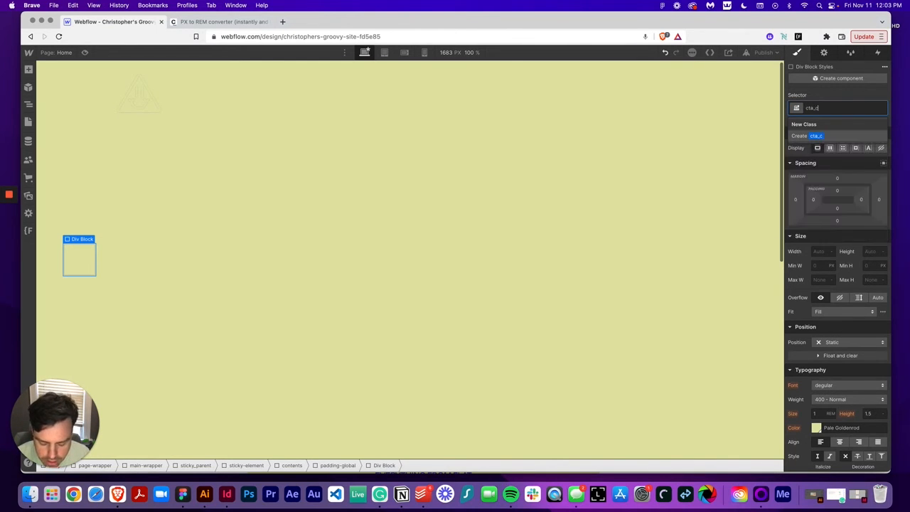
type("omponet")
key("Return")
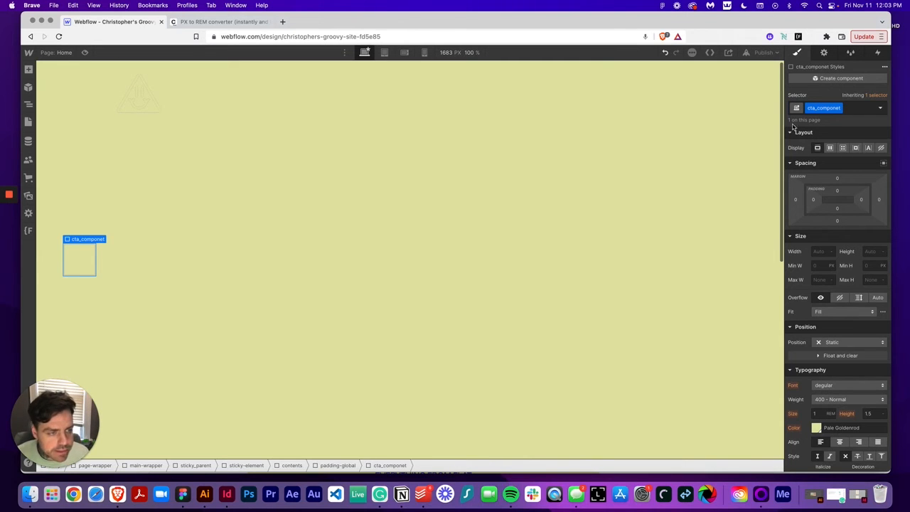
Add a Heading inside cta_componet and give it a new class cta-header
left_click(28, 70)
left_click(61, 323)
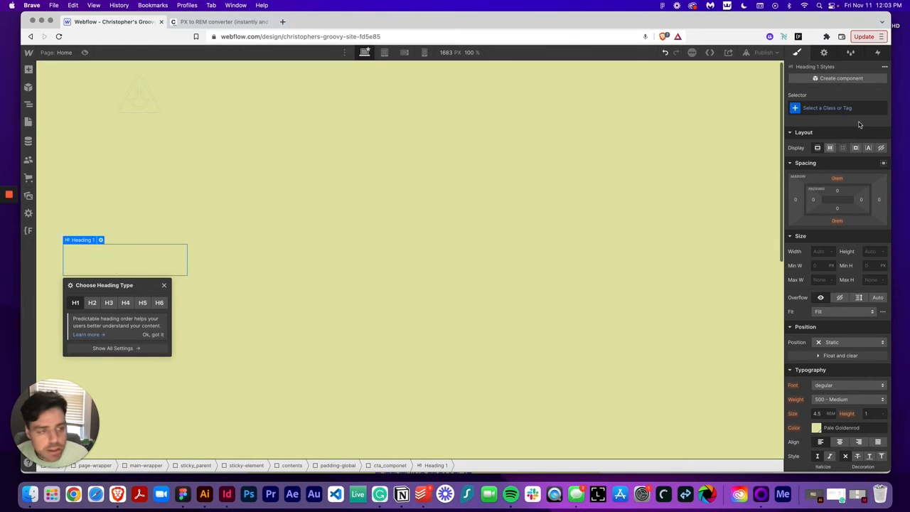
left_click(848, 108)
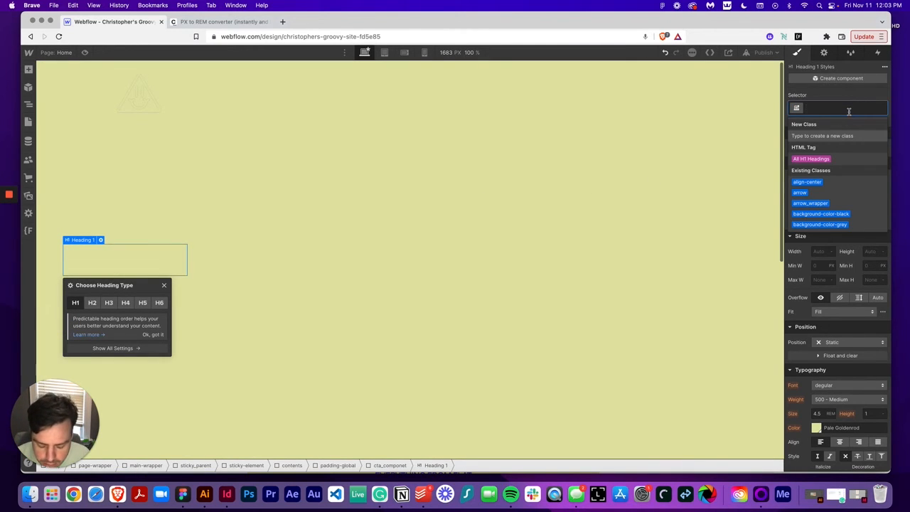
type("cta-header")
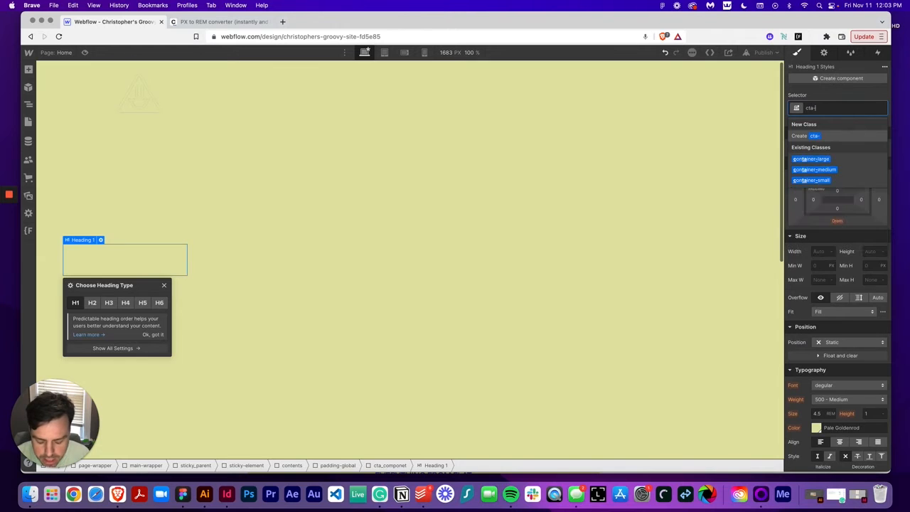
key("Return")
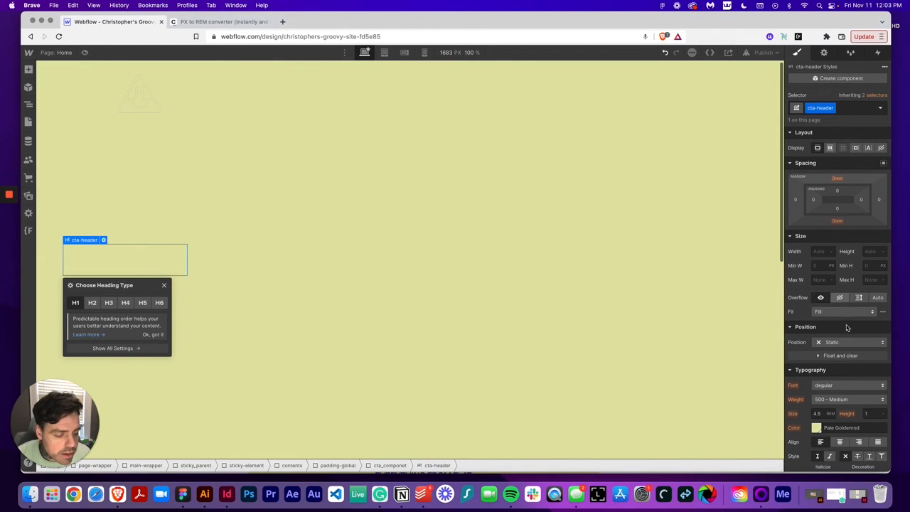
Set the cta-header text colour to the Dark Slate Blue swatch
left_click(816, 427)
left_click(818, 393)
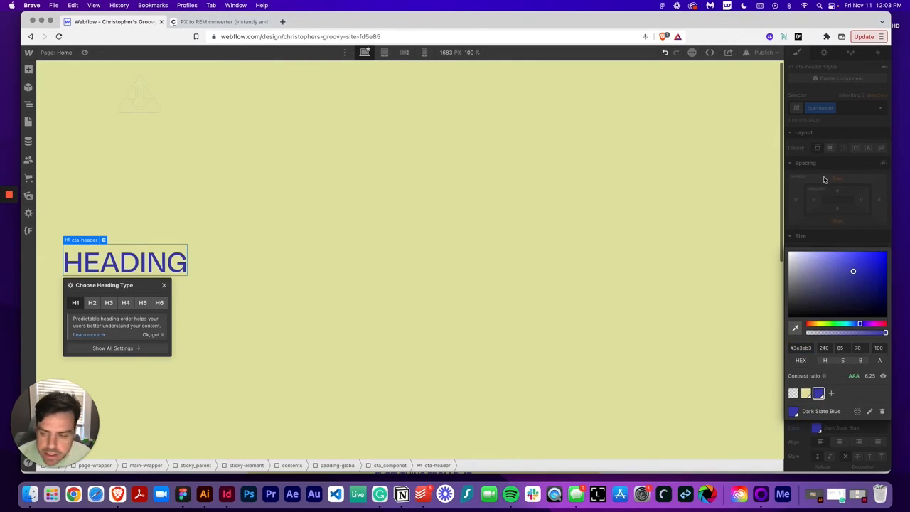
Replace the heading text with the pasted sentence "I like building Webflow websites. Need help with a project? Reach out and I would be happy to see if I can help."
double_click(152, 259)
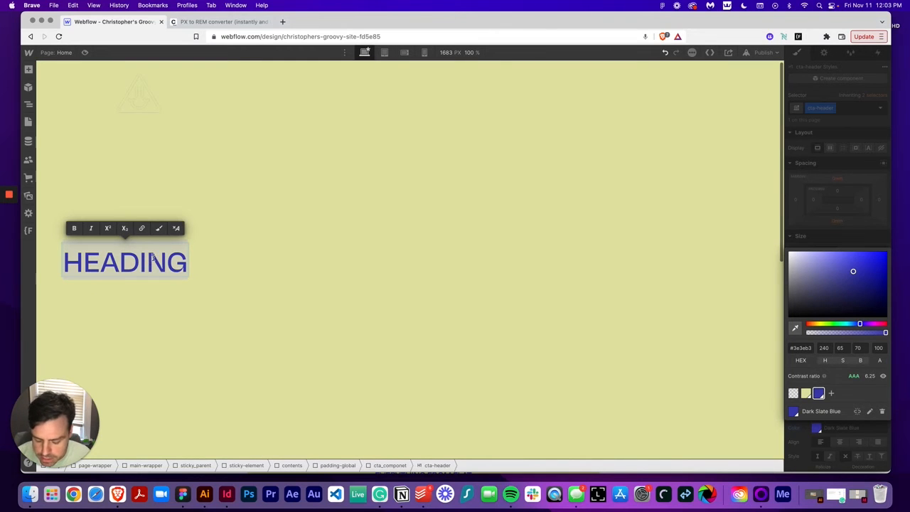
type("I LIKE BUILDING WEBFLOW WEBSITES. NEED HELP WITH A PROJECT? REACH OUT AND I WOULD BE HAPPY TO SEE IF I CAN HELP.")
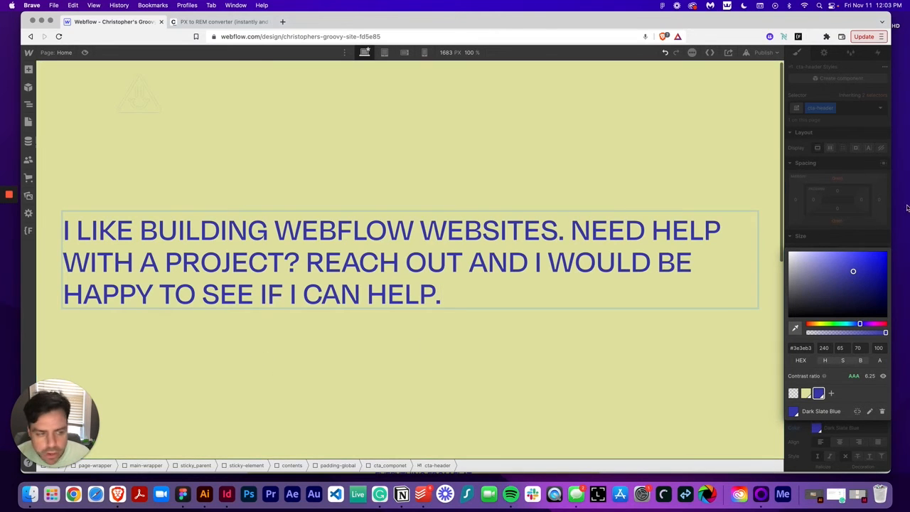
key("Escape")
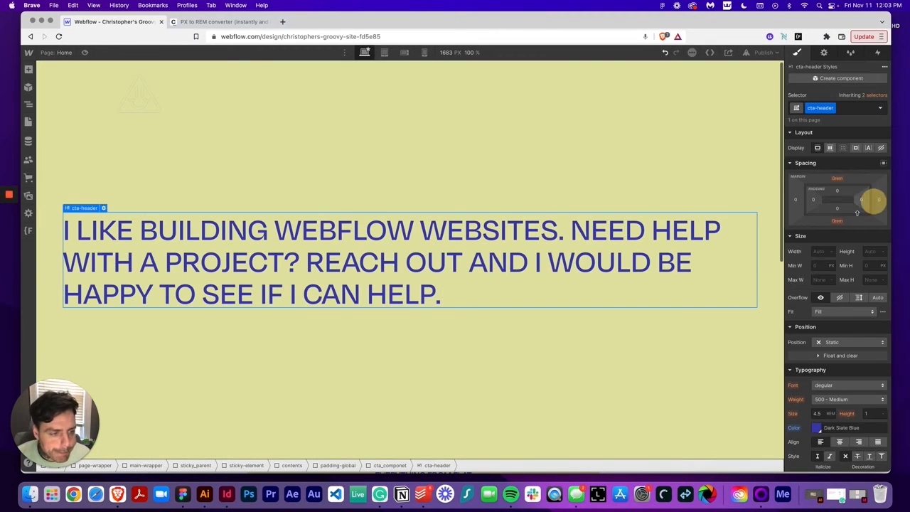
Check the heading's width in the Figma design and convert 845 px to rem in the converter
left_click(193, 501)
key("Escape")
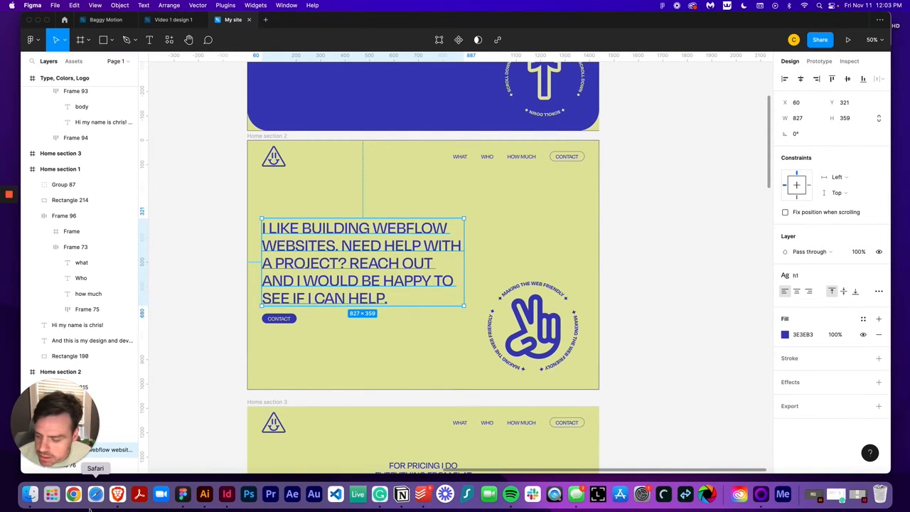
left_click(117, 494)
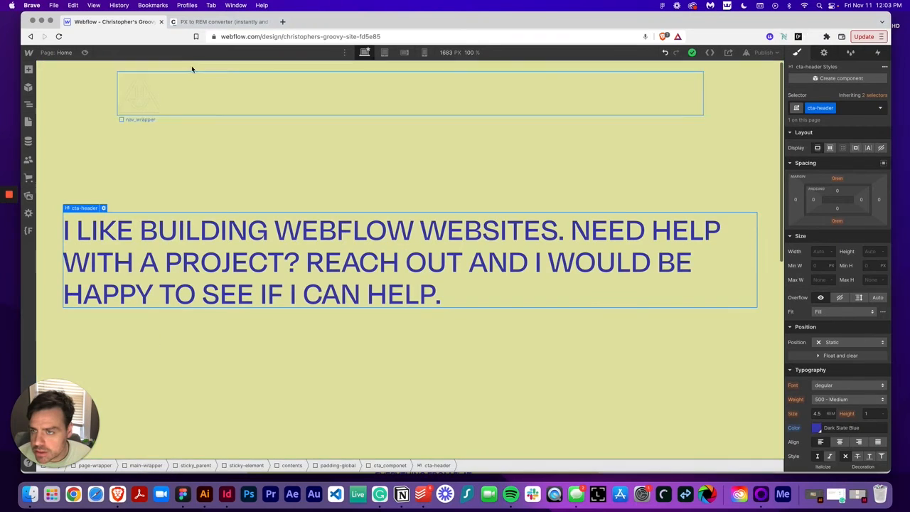
left_click(214, 21)
double_click(356, 232)
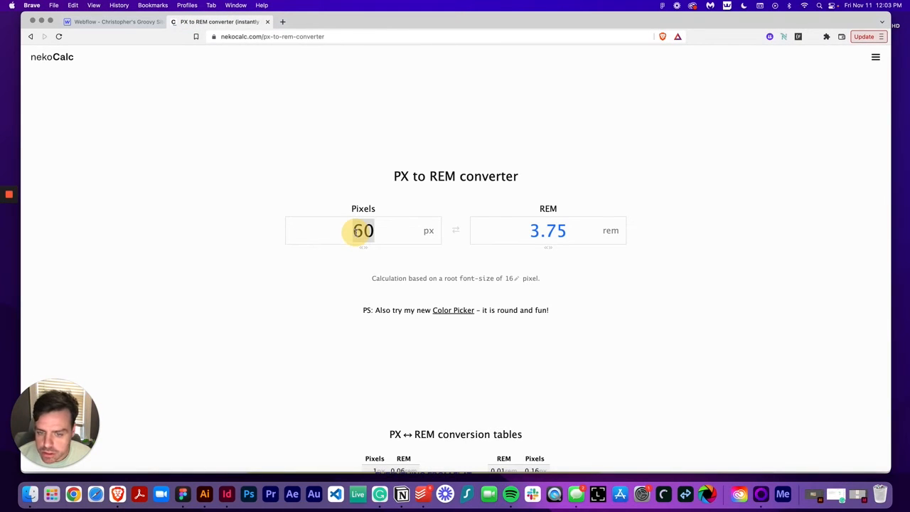
type("845")
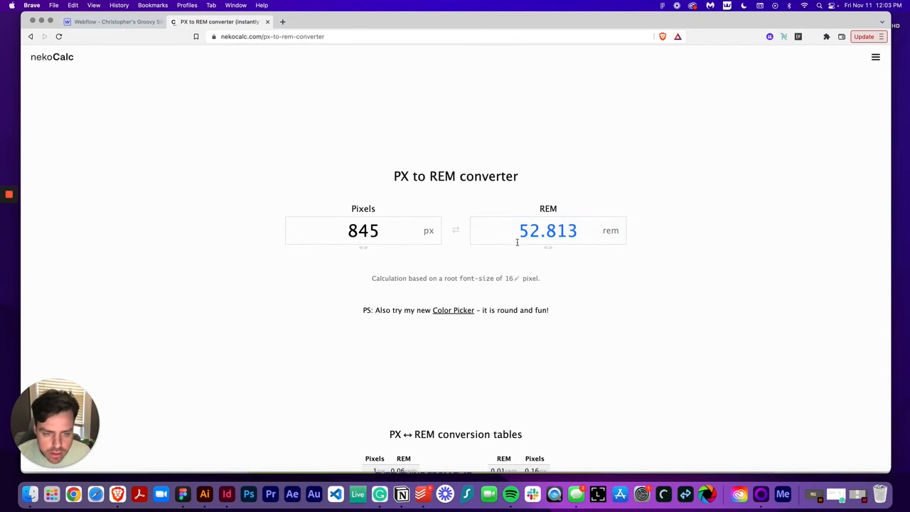
left_click(114, 21)
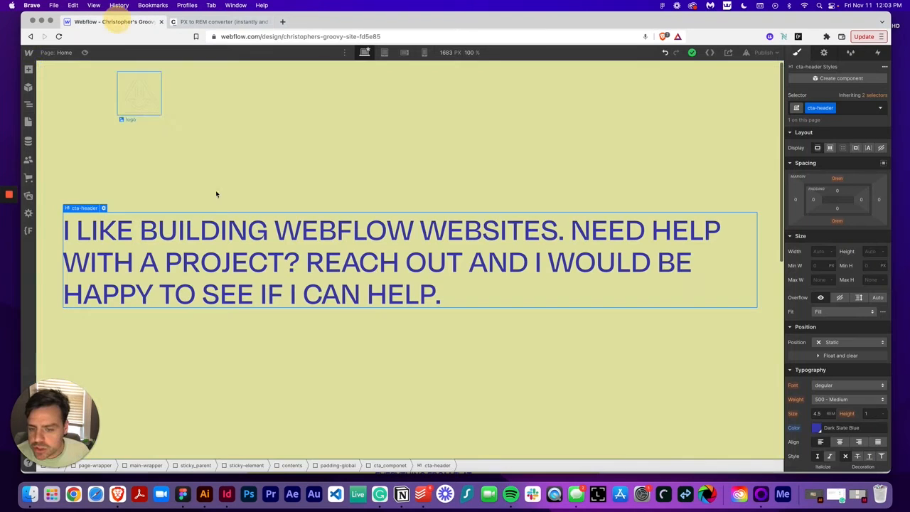
Set the cta-header's maximum width to 54 rem
left_click(821, 281)
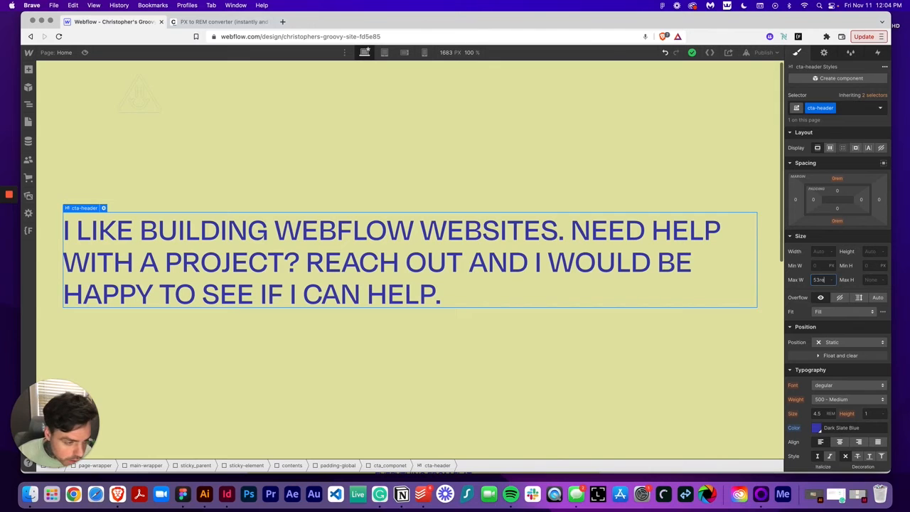
type("33rem")
key("Return")
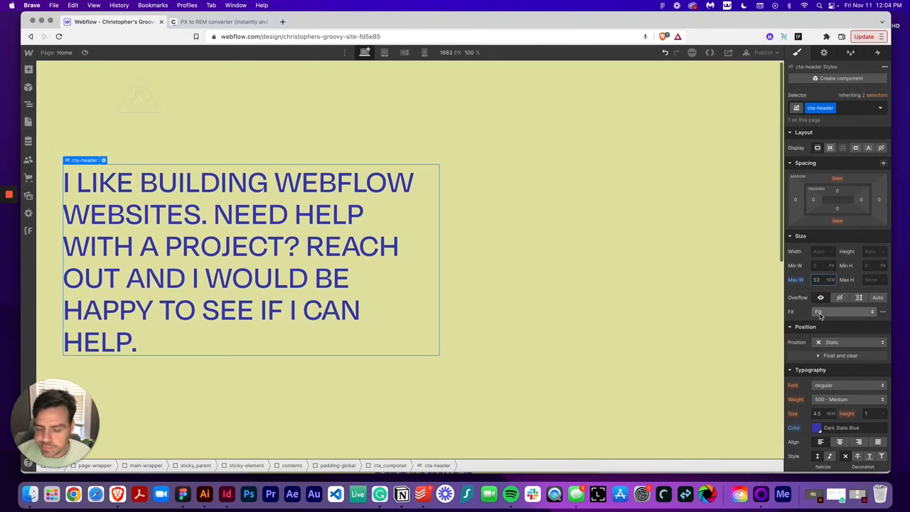
double_click(818, 281)
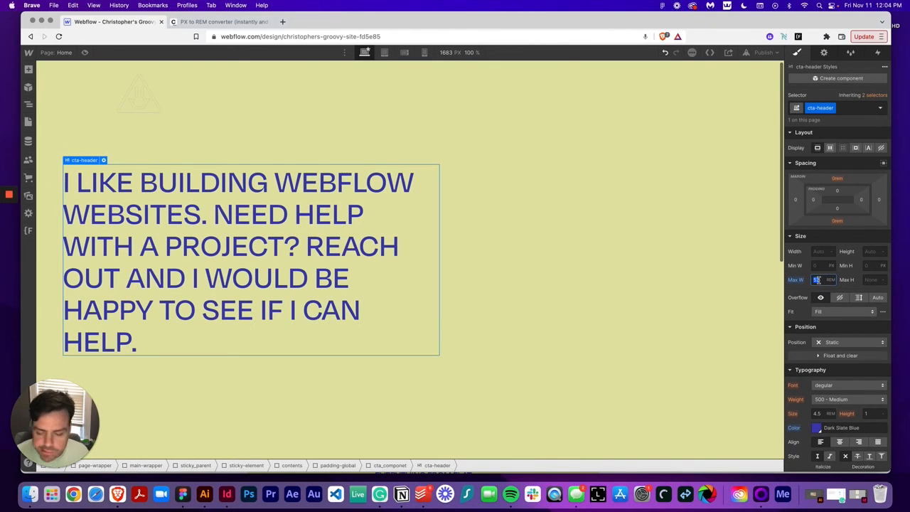
type("34")
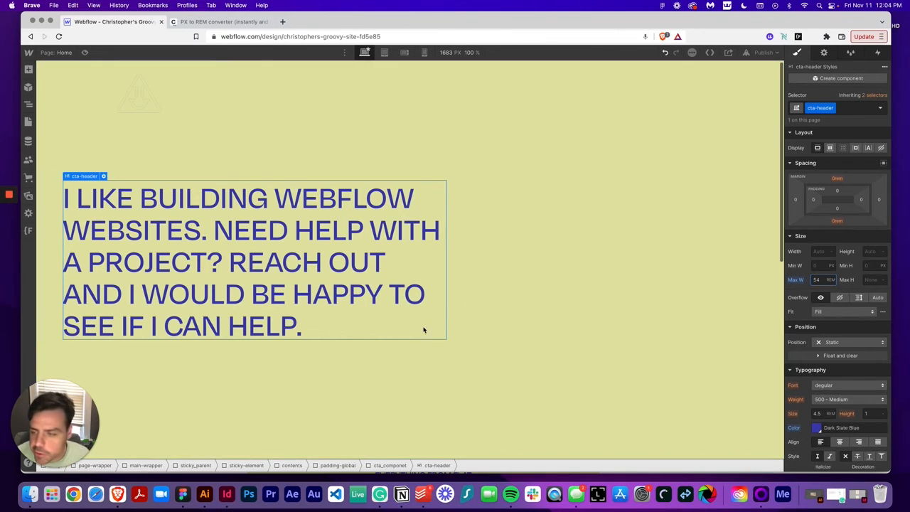
Add a Button below the cta-header heading inside cta_componet
left_click(29, 69)
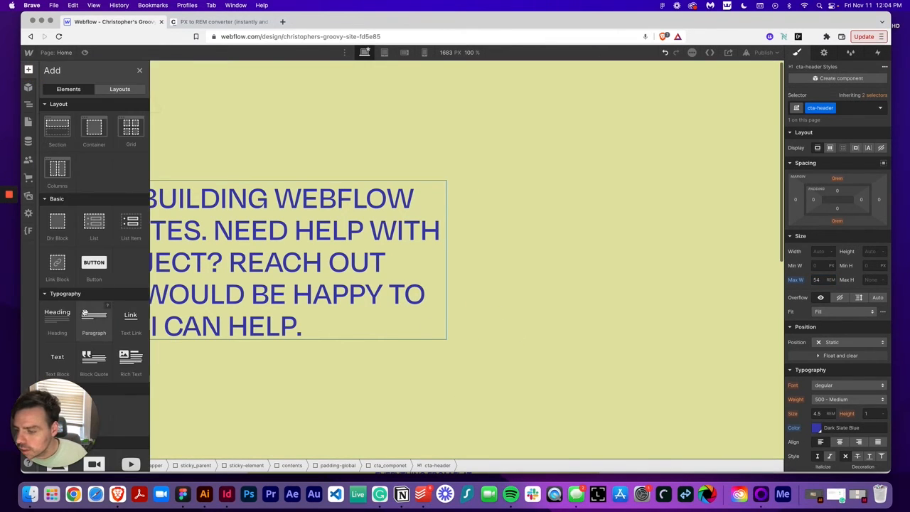
scroll(94, 284, "down", 1)
left_click_drag(94, 245, 412, 303)
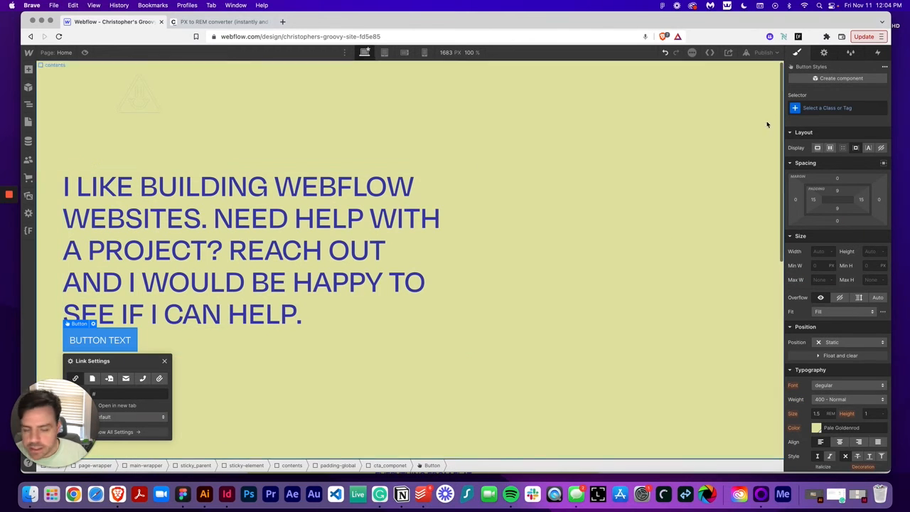
Apply the existing button class to the new button and add a combo class is-cta
left_click(826, 108)
type("butt")
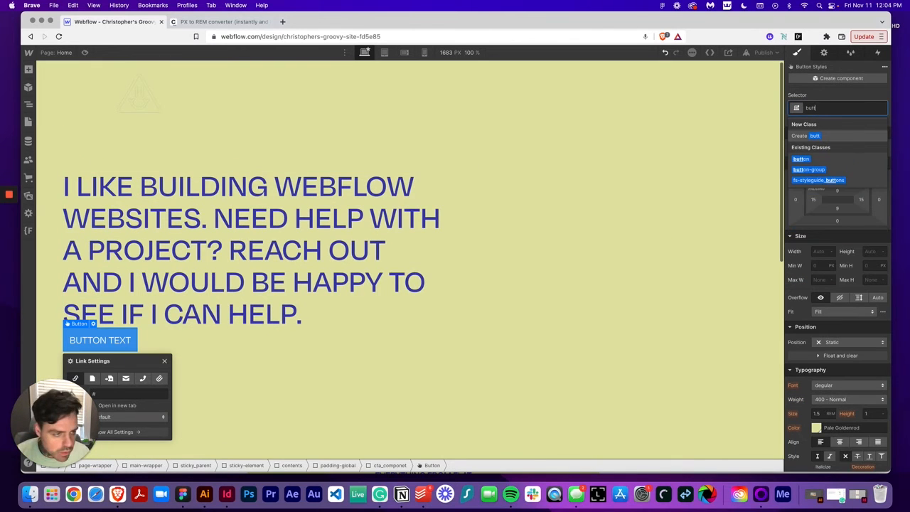
key("Down")
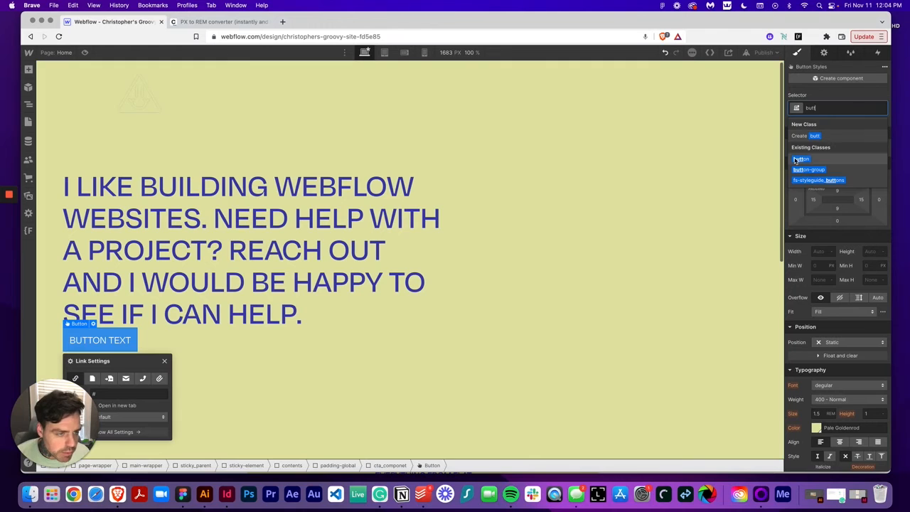
key("Return")
left_click(844, 108)
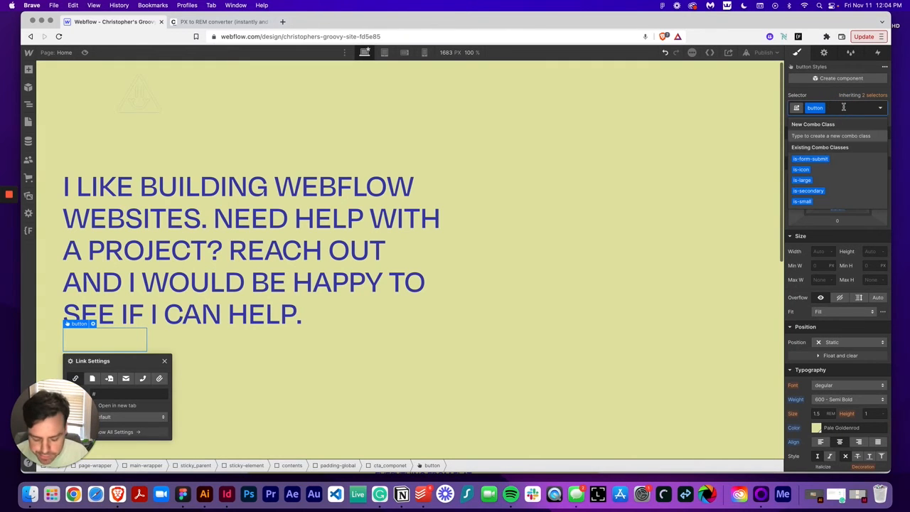
type("is-cta")
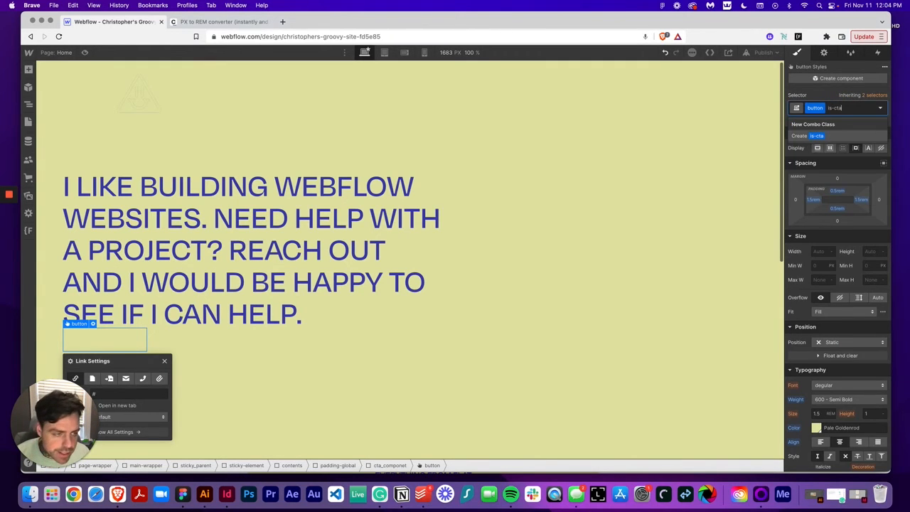
key("Return")
Set the is-cta button's text colour to the Dark Slate Blue swatch
scroll(817, 299, "down", 3)
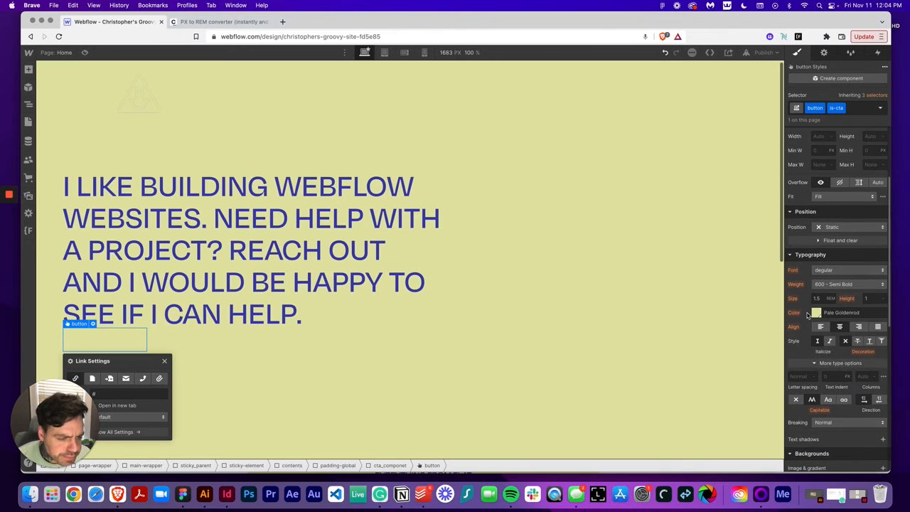
scroll(808, 315, "down", 1)
left_click(816, 271)
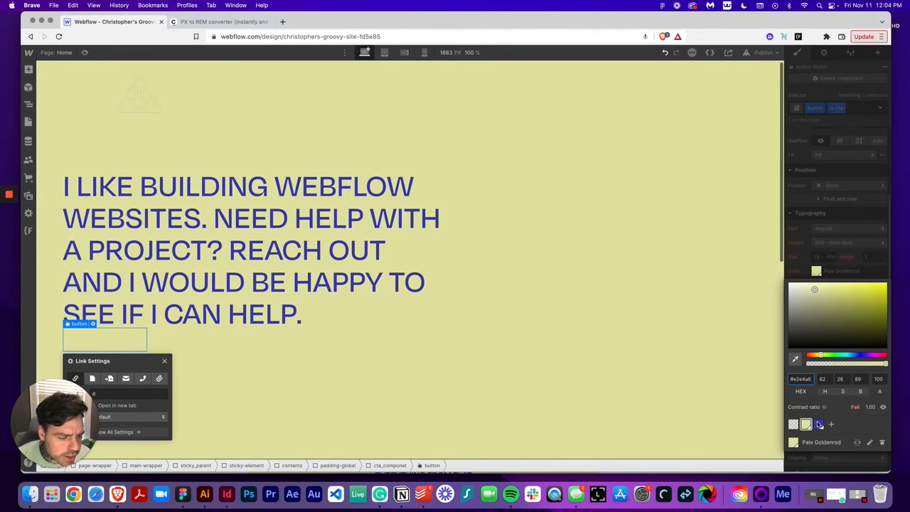
left_click(819, 425)
left_click(819, 239)
Set the is-cta button's border colour to the Dark Slate Blue swatch
scroll(817, 327, "down", 5)
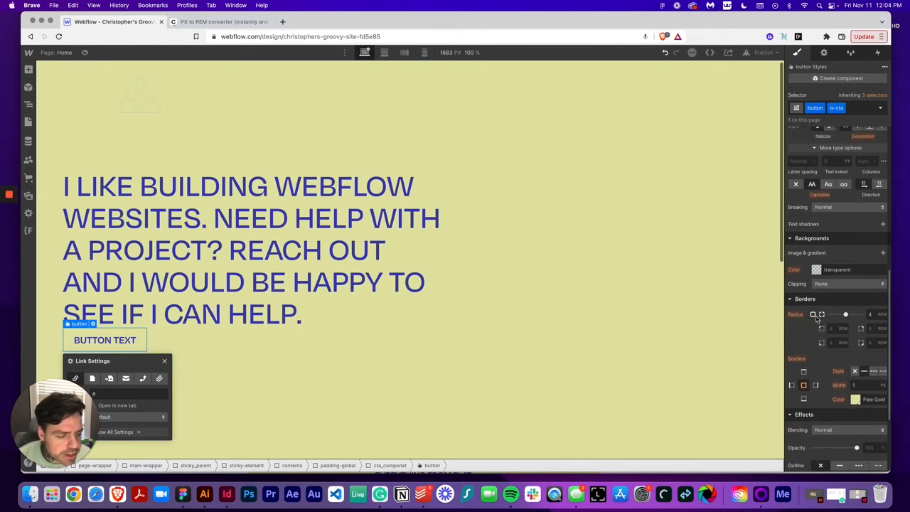
scroll(824, 334, "down", 1)
left_click(855, 359)
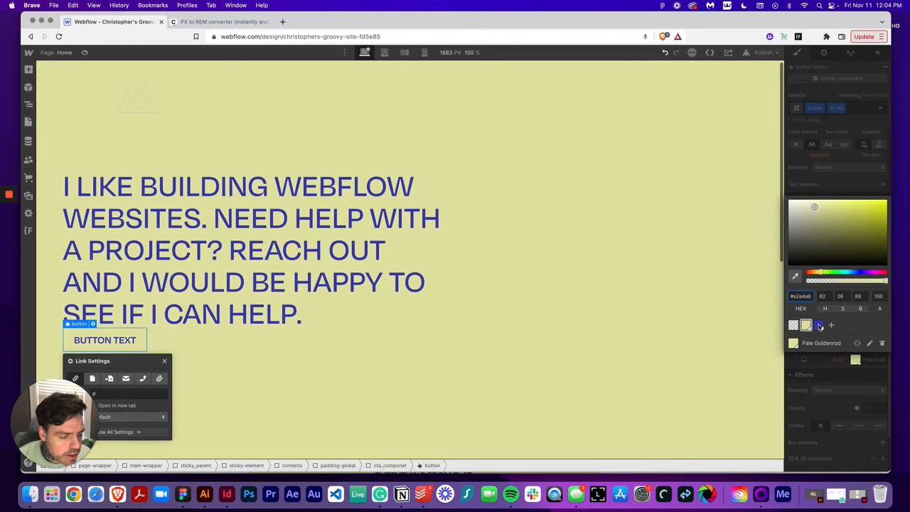
left_click(819, 325)
left_click(826, 183)
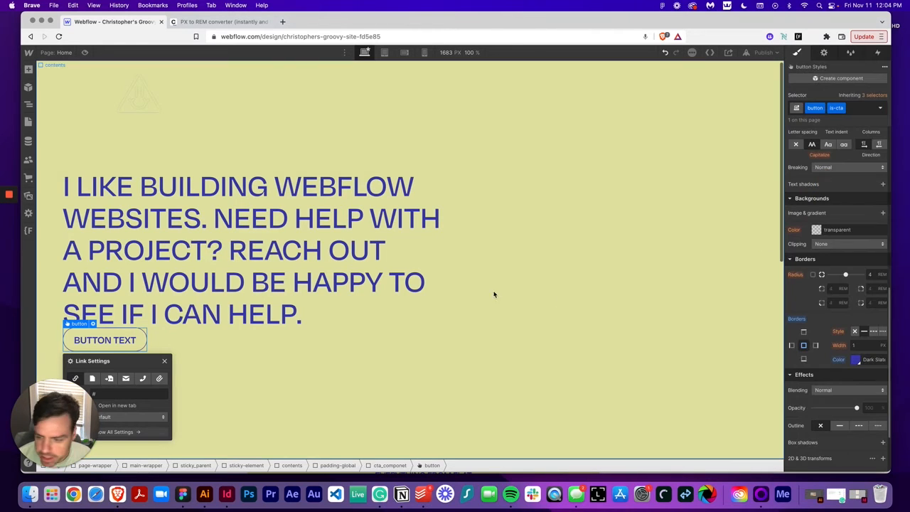
Compare with the Figma CTA button and set the button's top margin to 2 rem
left_click(164, 363)
left_click(183, 494)
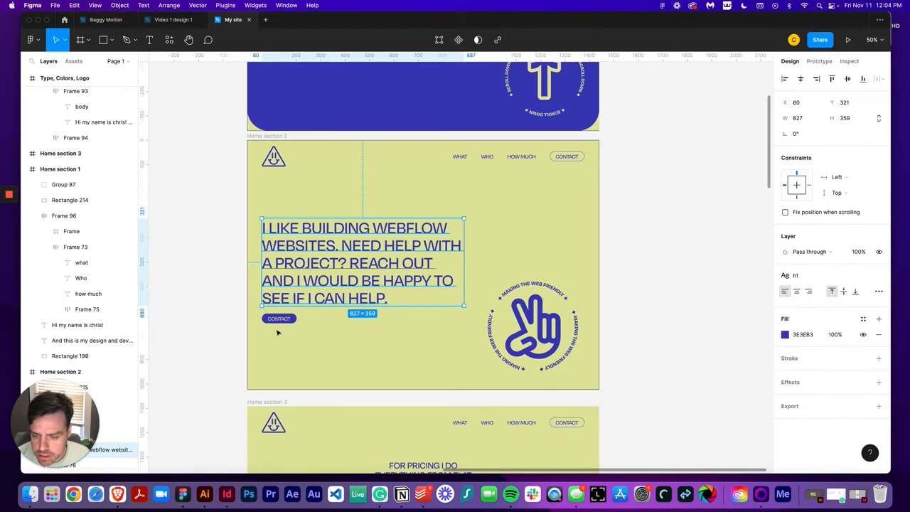
left_click(284, 334)
left_click(278, 319)
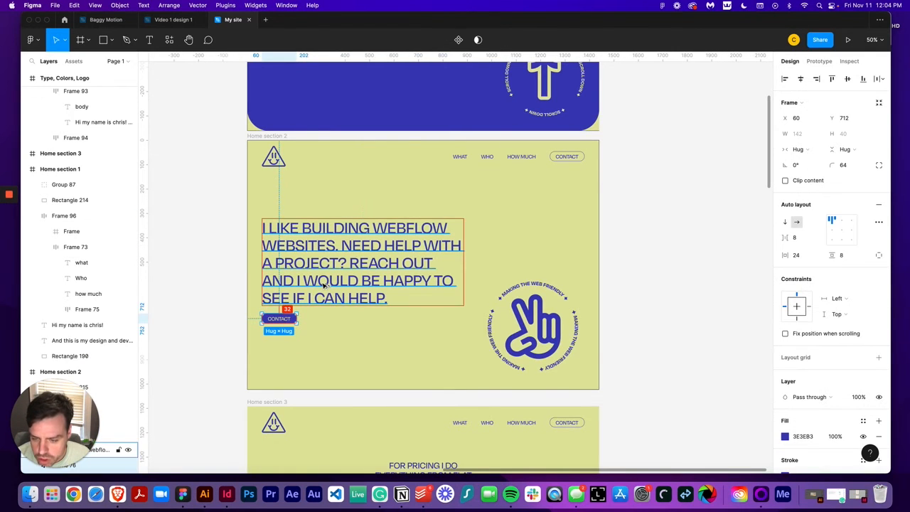
left_click(117, 494)
scroll(841, 193, "up", 5)
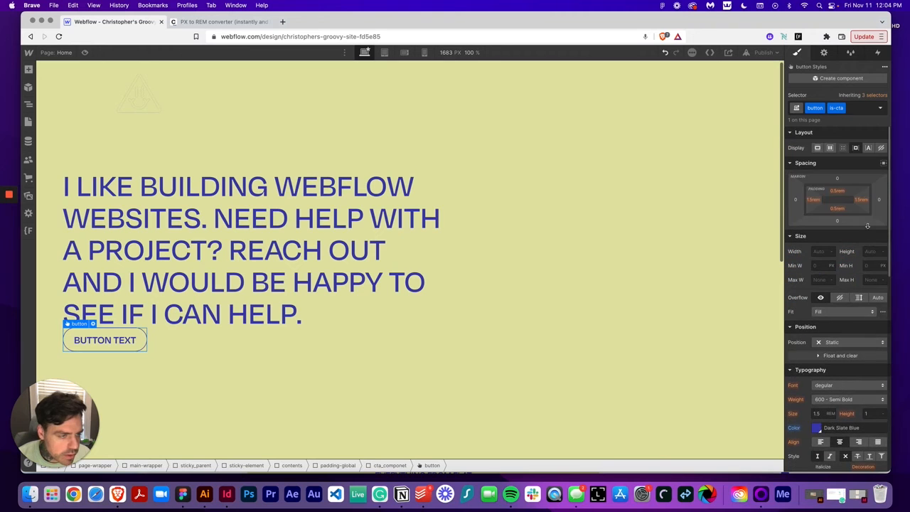
left_click(841, 192)
type("2")
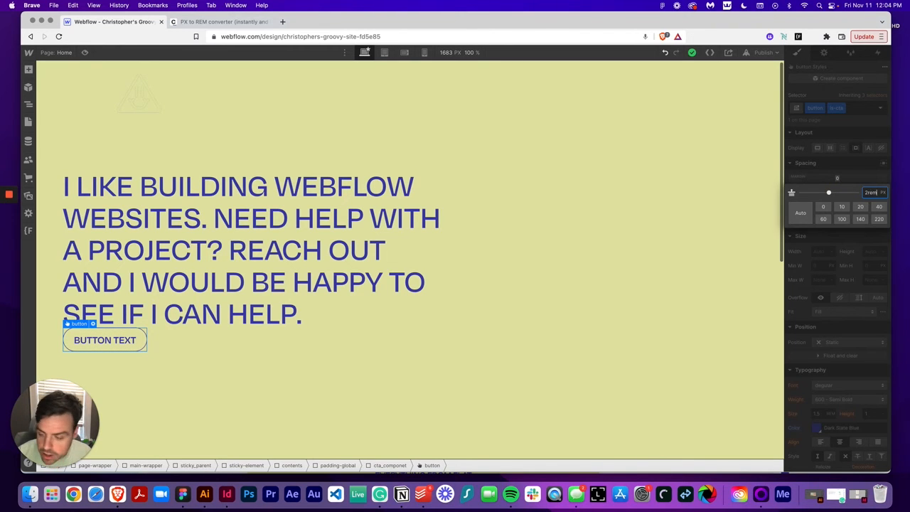
type("rem")
key("Return")
Copy the CONTACT label from the Figma button and paste it as the Webflow button's text
left_click(183, 494)
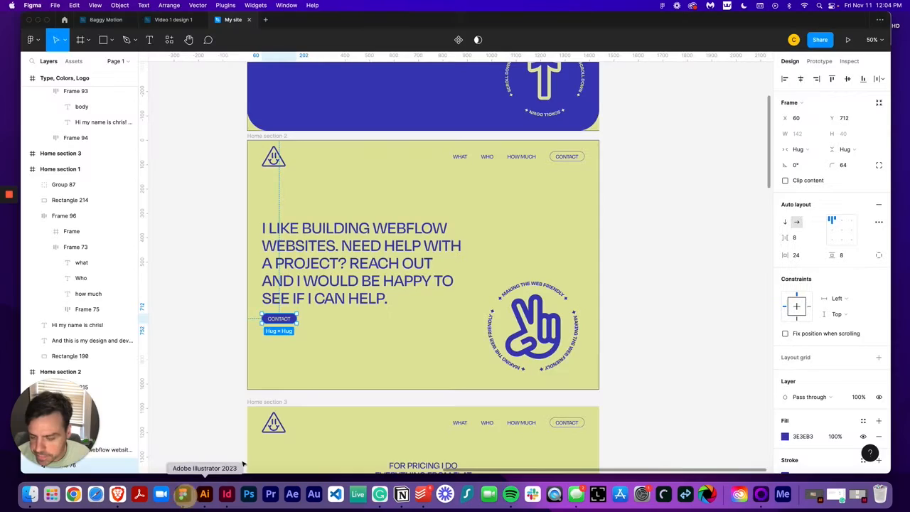
double_click(281, 319)
double_click(281, 318)
key("super+c")
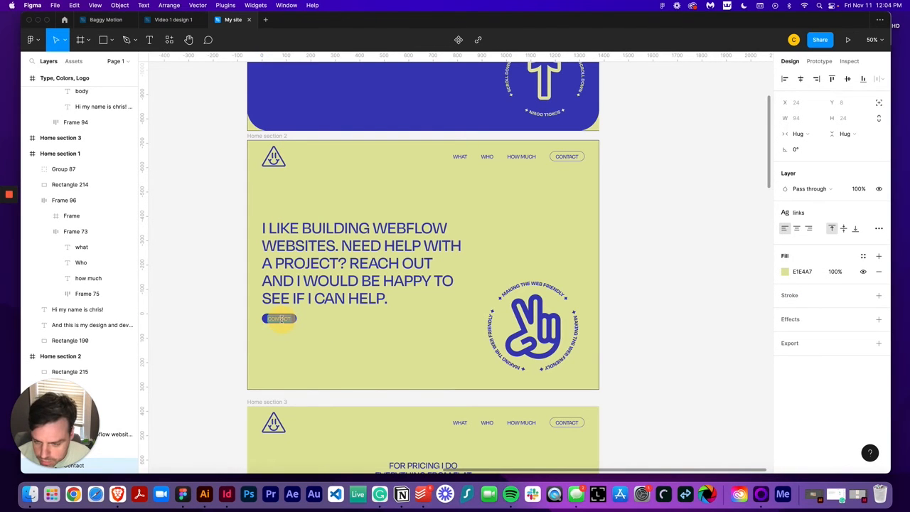
left_click(117, 494)
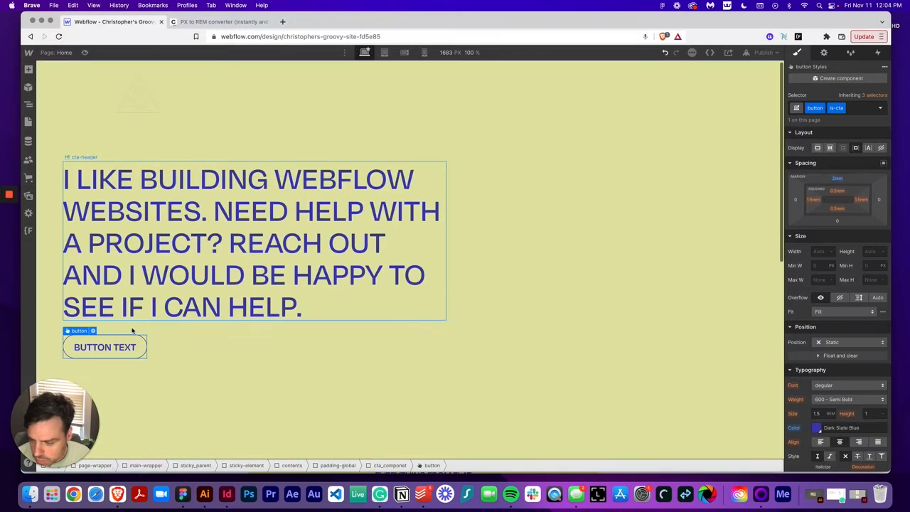
double_click(124, 347)
key("super+v")
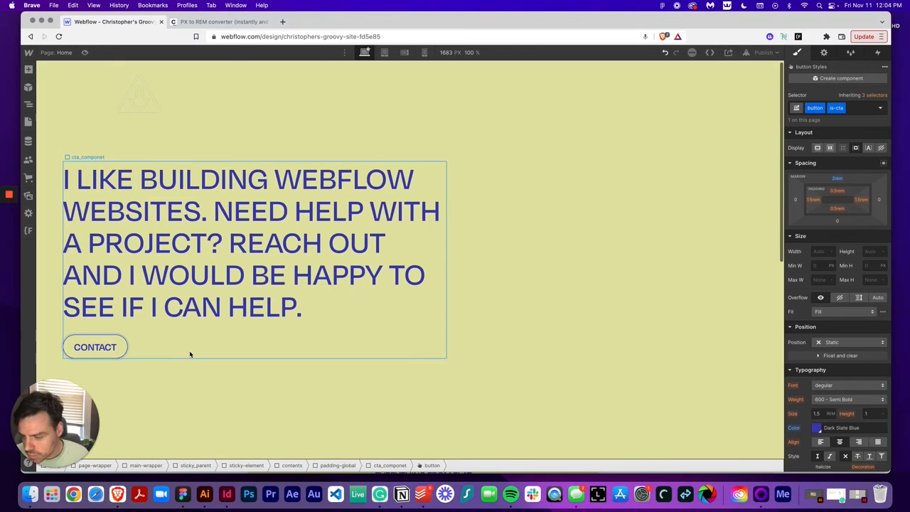
Add a Div Block inside contents and give it a new class peace_wrapper
left_click(203, 354)
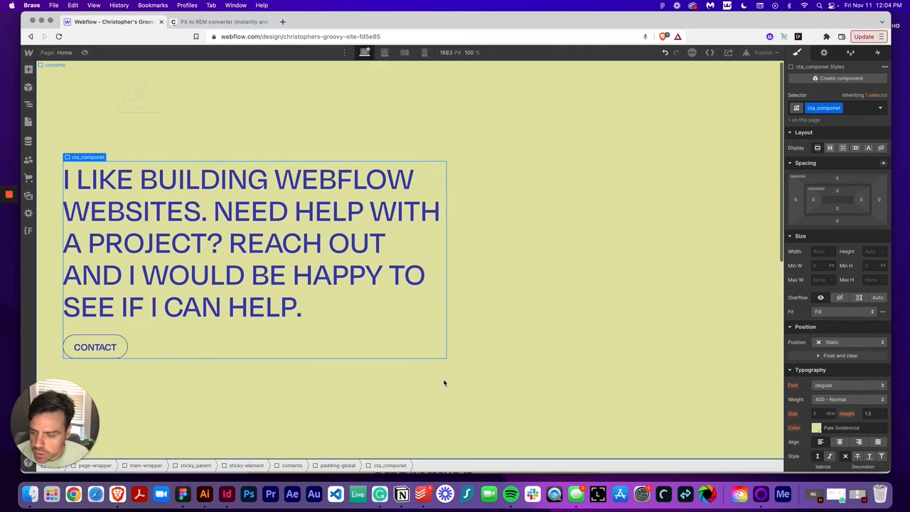
left_click(470, 402)
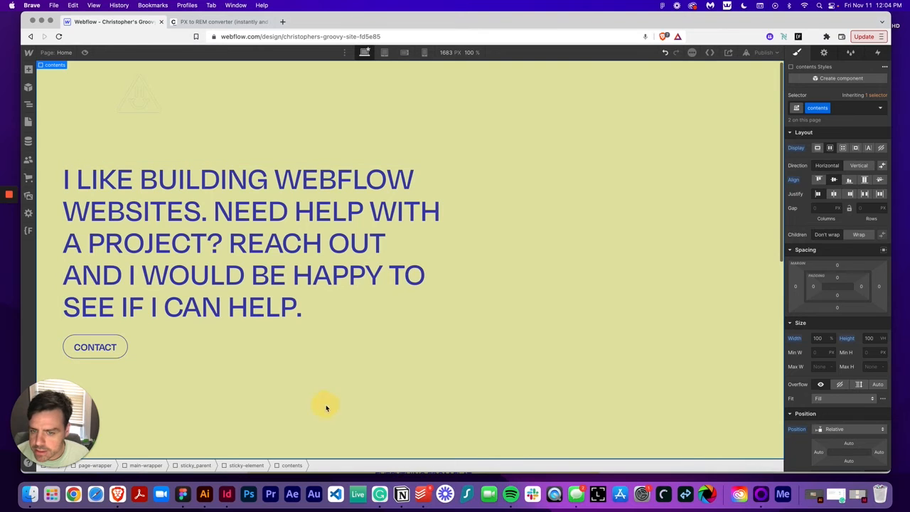
left_click(30, 70)
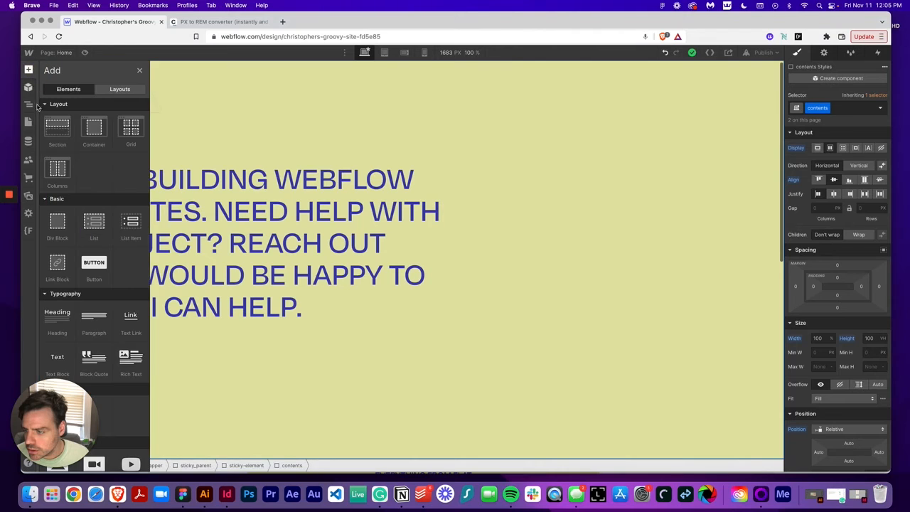
left_click(53, 226)
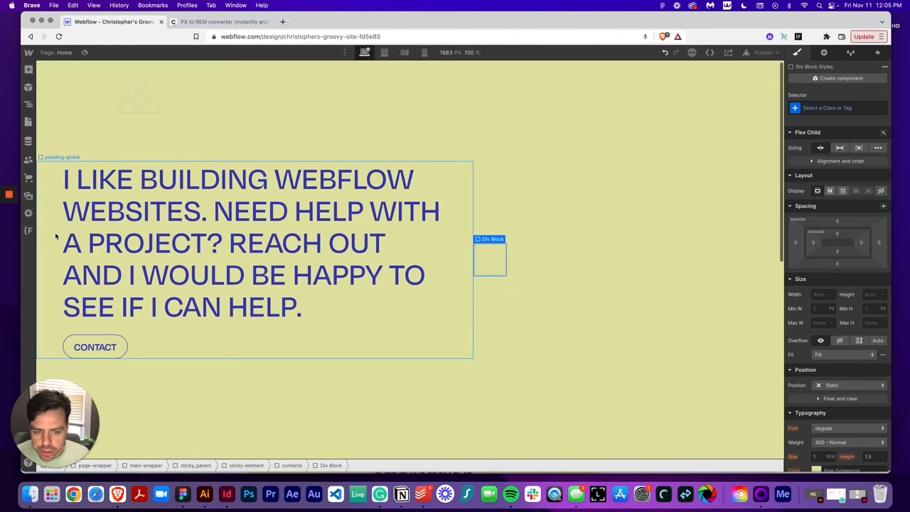
left_click(823, 109)
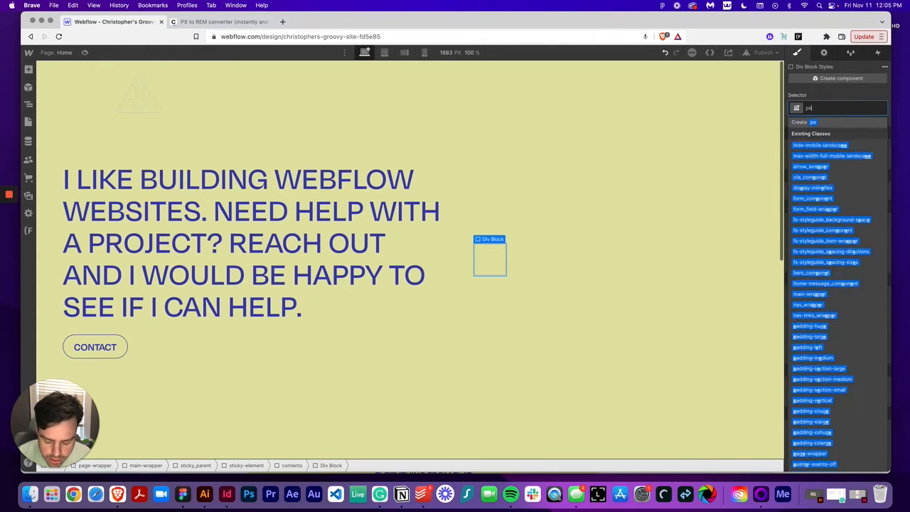
type("peace_wrapper")
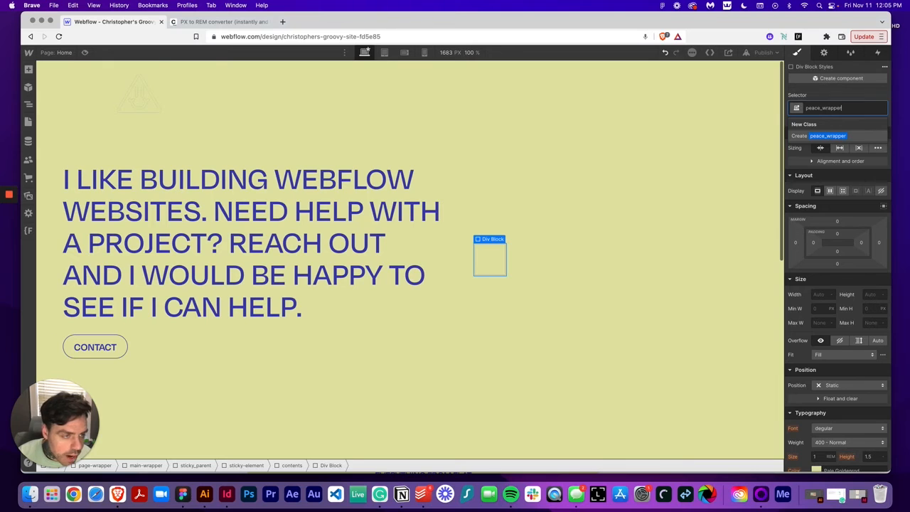
key("Return")
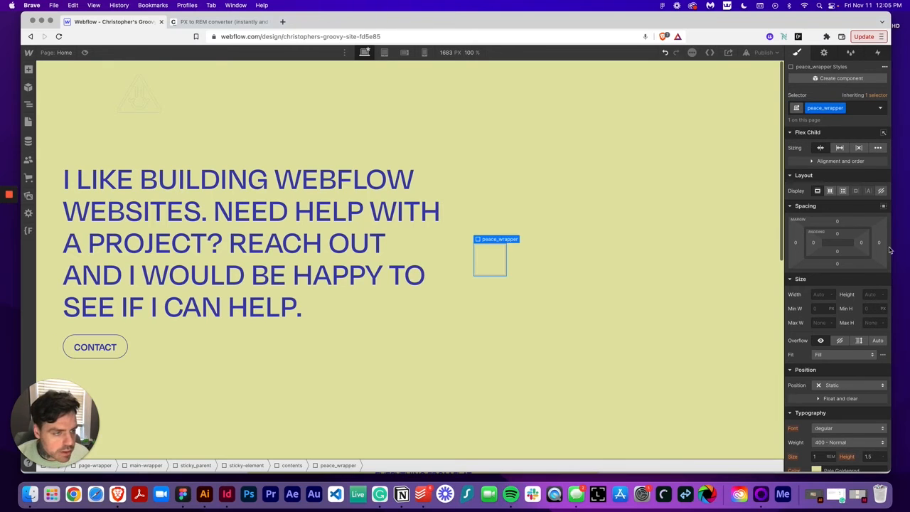
Add a Div Block with new class peace inside peace_wrapper and set its position to Relative
left_click(29, 69)
left_click(57, 220)
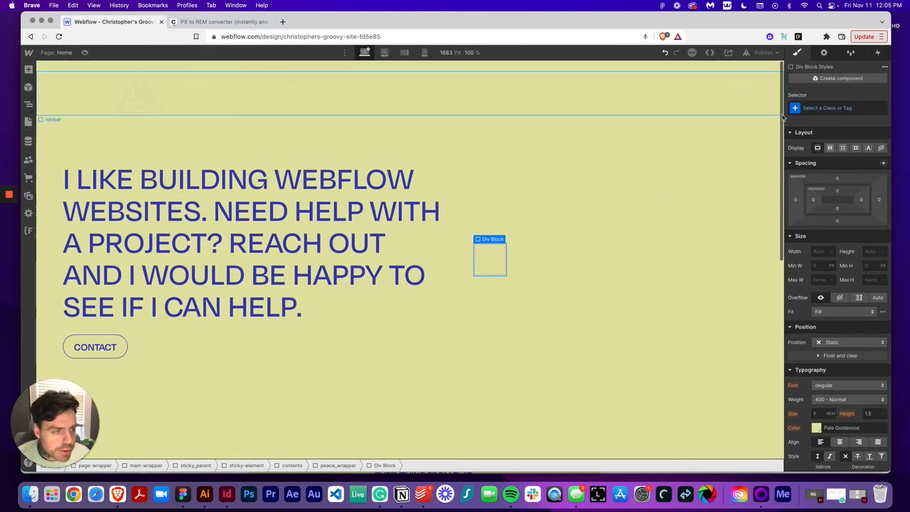
left_click(805, 110)
type("peace")
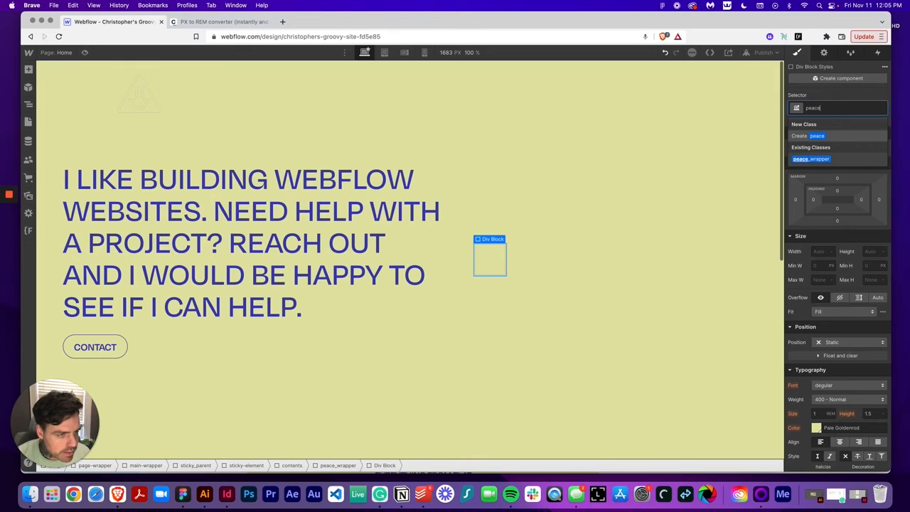
key("Return")
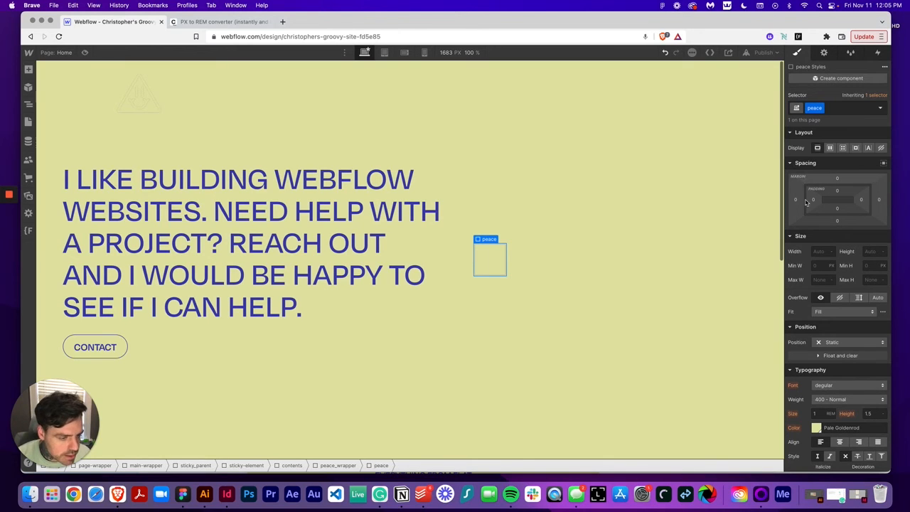
left_click(837, 341)
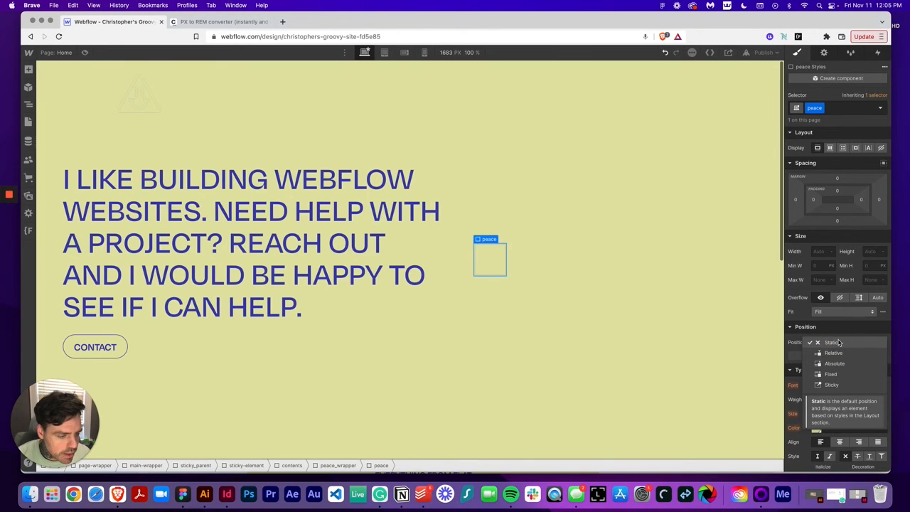
left_click(833, 353)
Place an Image inside the peace div and set it to the circular Peace-text.svg asset
left_click(29, 69)
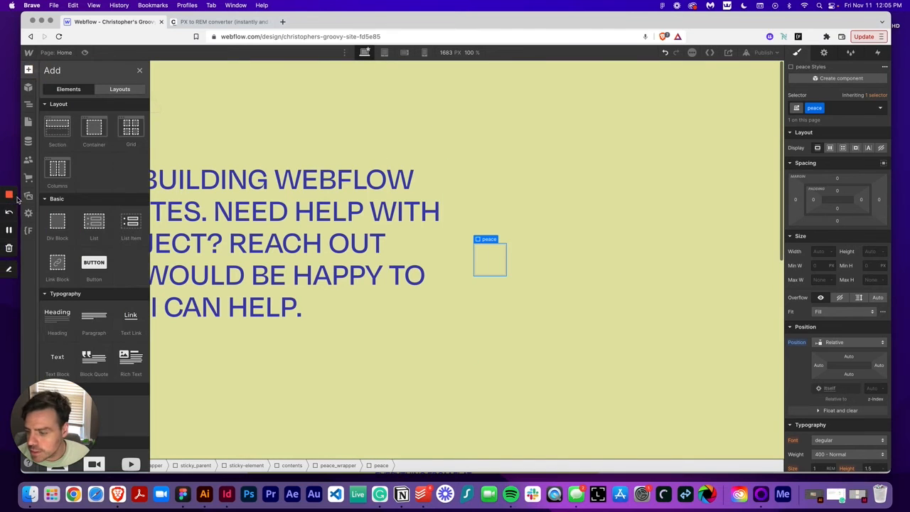
scroll(93, 298, "down", 4)
left_click_drag(57, 317, 535, 264)
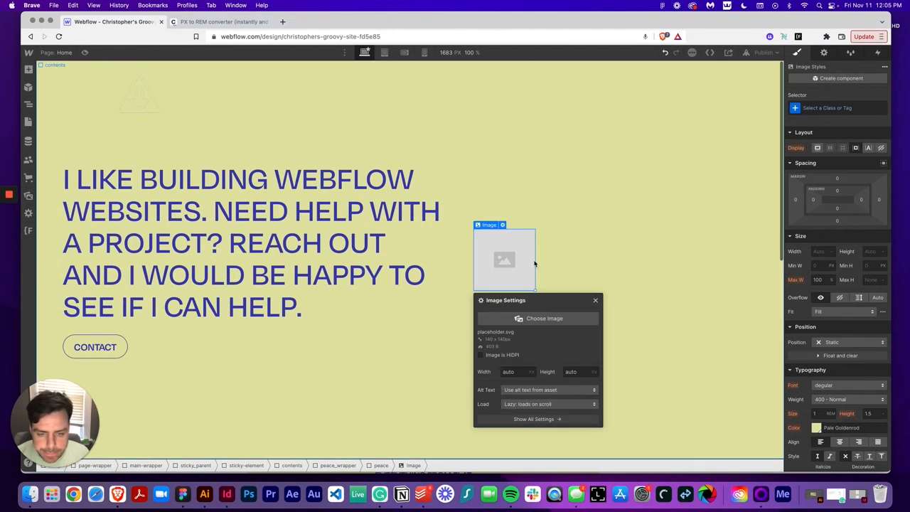
left_click(517, 318)
left_click(58, 190)
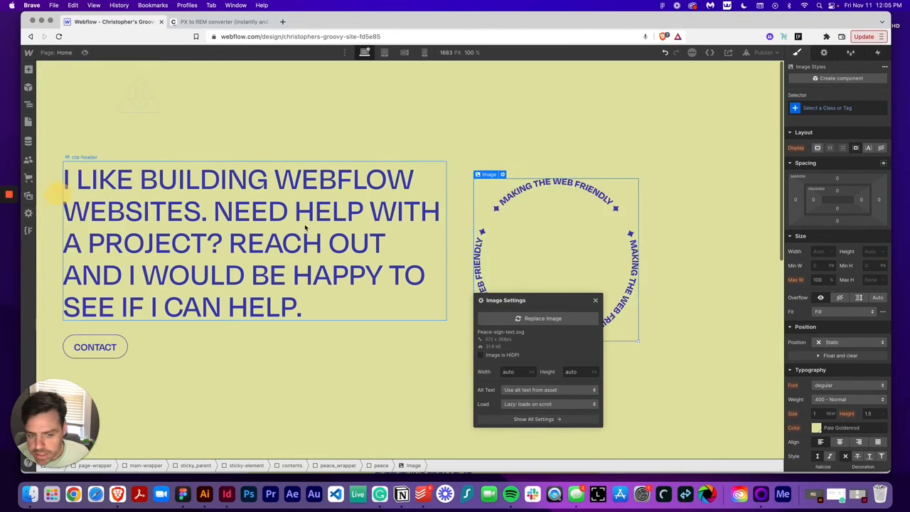
Apply the existing circle-text class to the circular text image
left_click(595, 204)
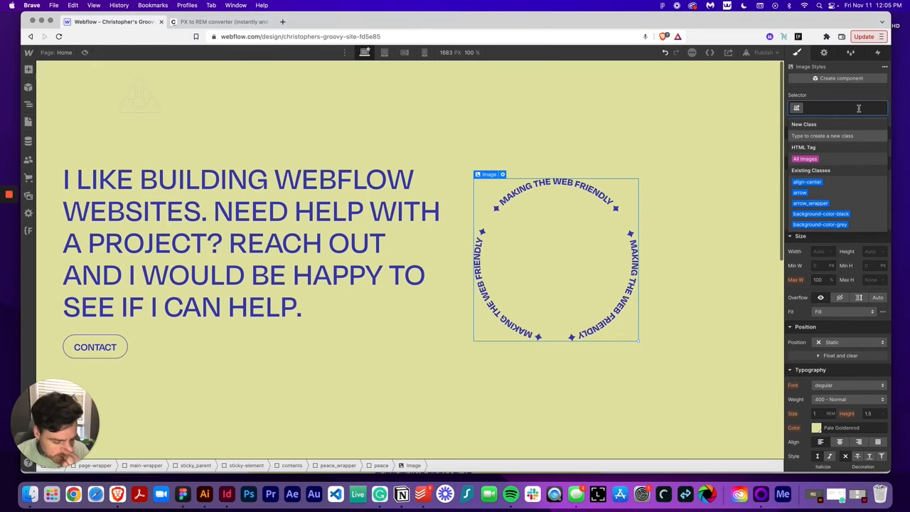
type("circle-te")
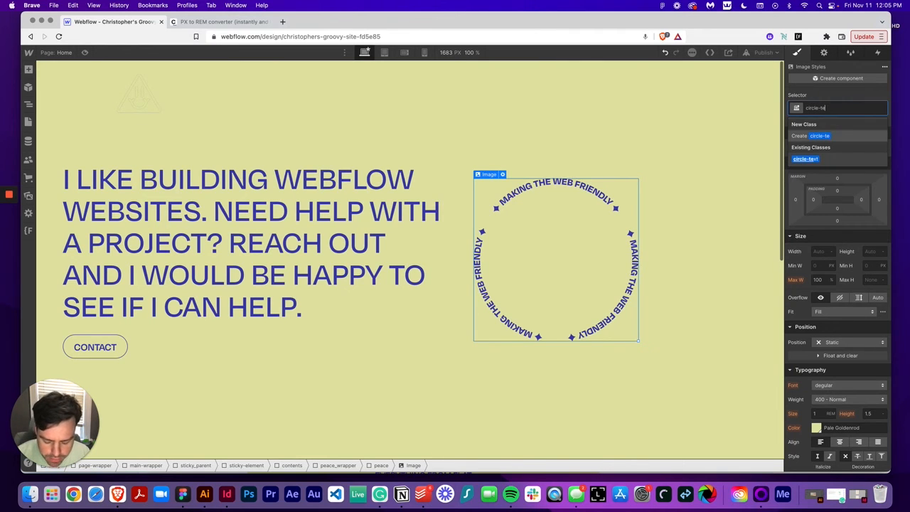
type("x")
key("Return")
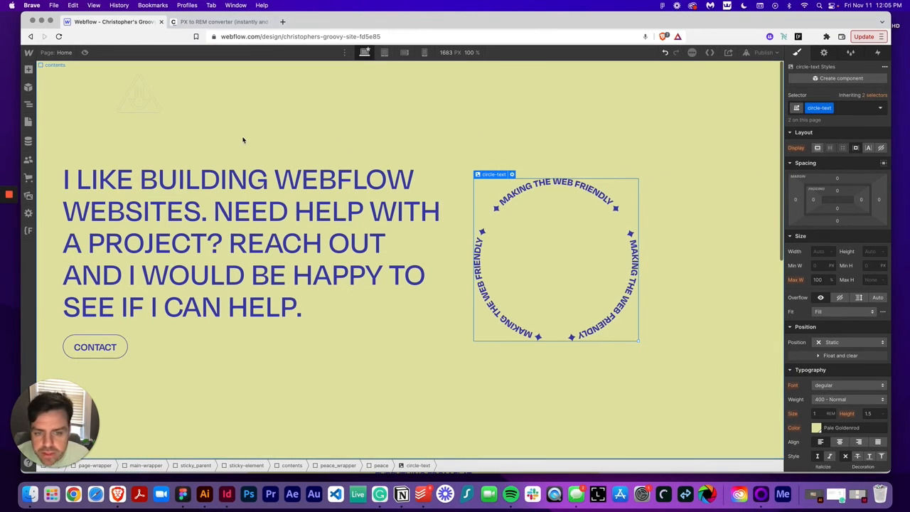
Add a second Image inside the peace div and set it to the peace-sign.svg asset
left_click(29, 69)
scroll(61, 285, "down", 5)
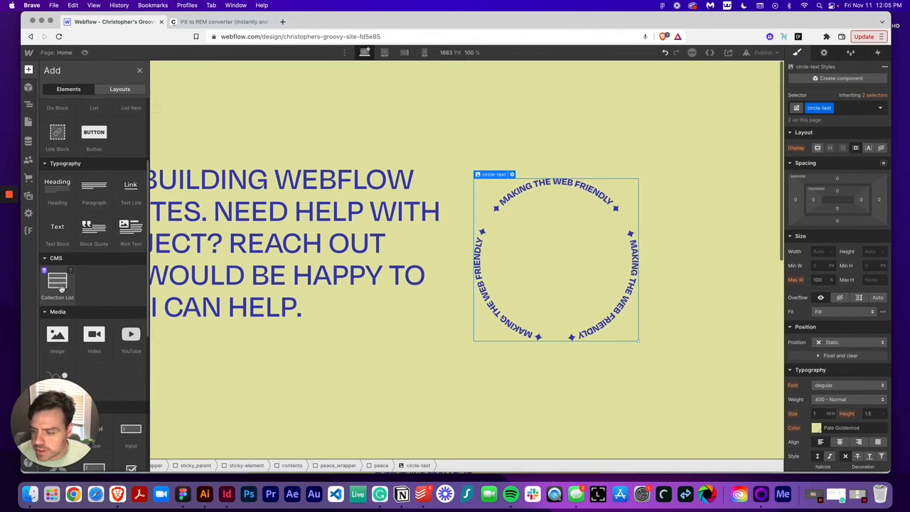
left_click_drag(56, 334, 669, 257)
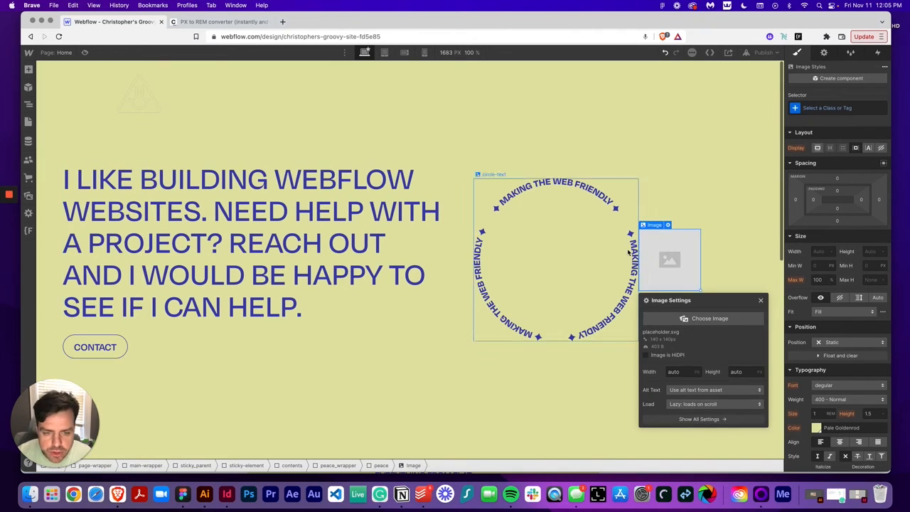
left_click(720, 317)
left_click(139, 160)
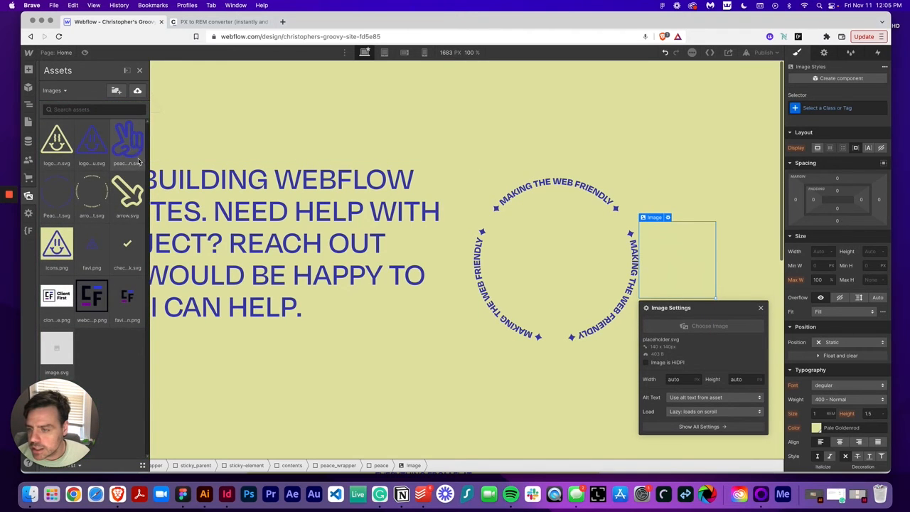
Give the peace sign image a new class peace-sign and set its position to Absolute
left_click(844, 108)
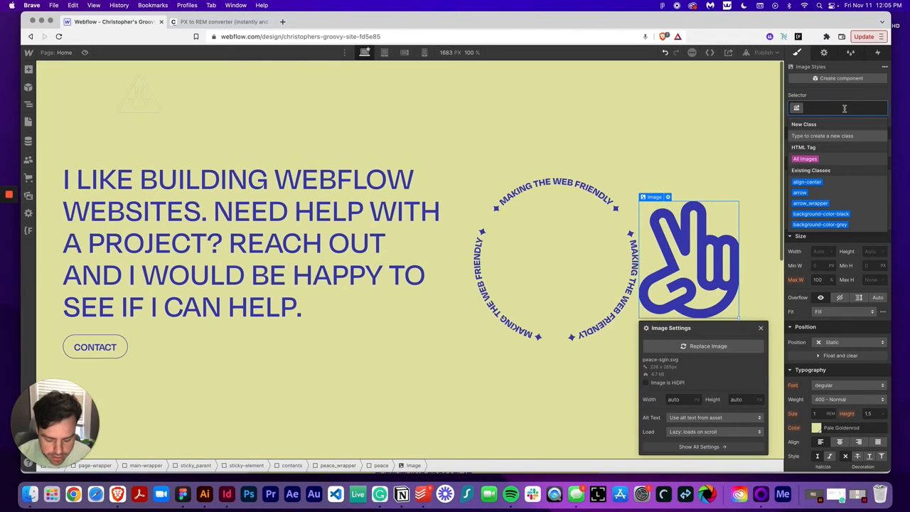
type("peace-sig")
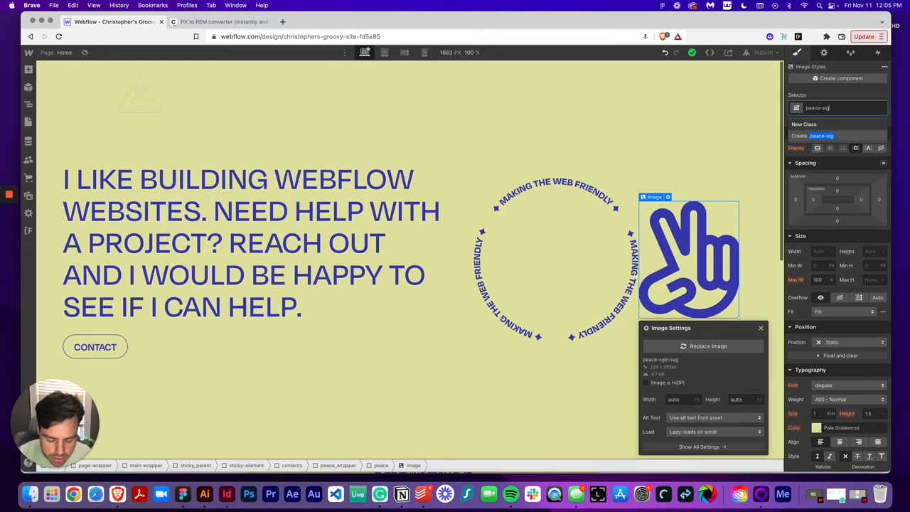
type("n")
key("Return")
left_click(845, 343)
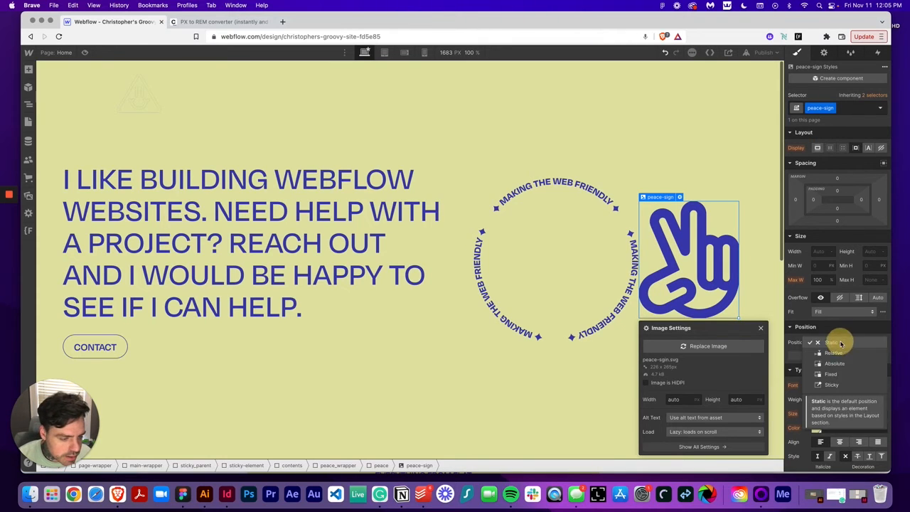
left_click(842, 369)
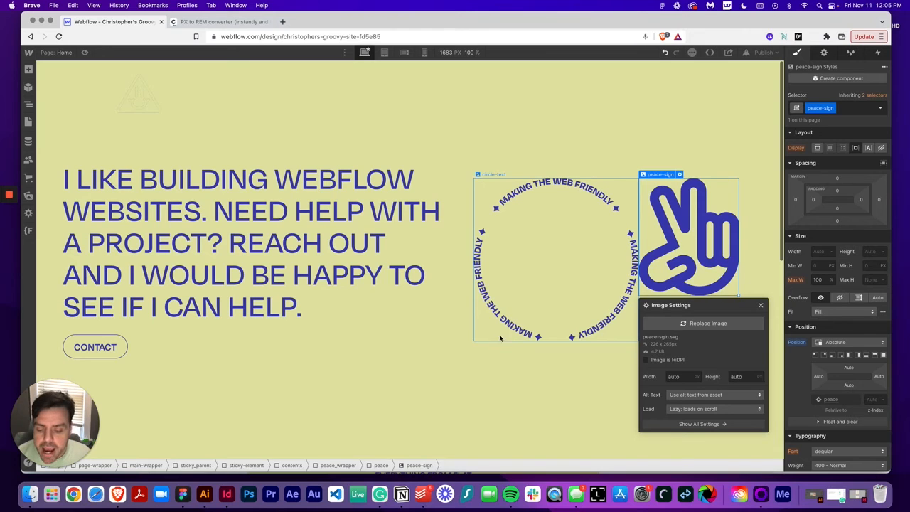
Set the peace div to flex display with children centred vertically and horizontally
left_click(381, 465)
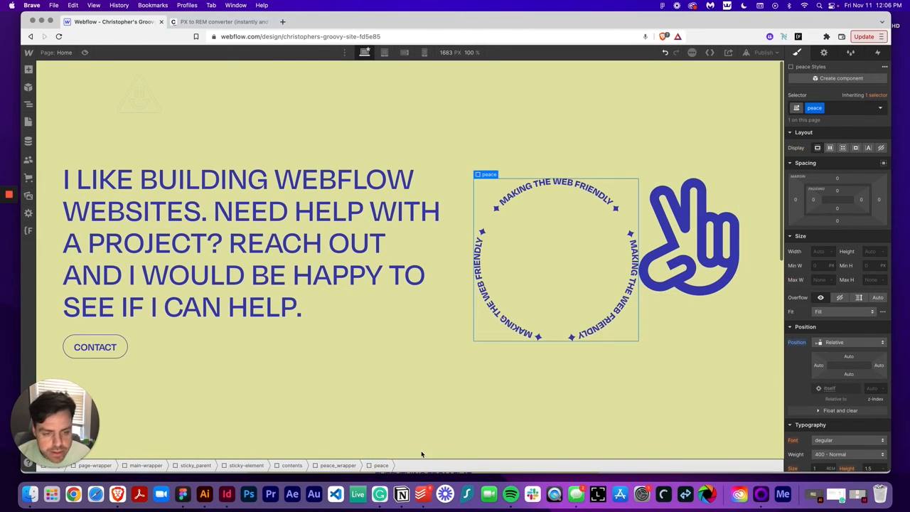
left_click(830, 148)
left_click(833, 179)
left_click(833, 194)
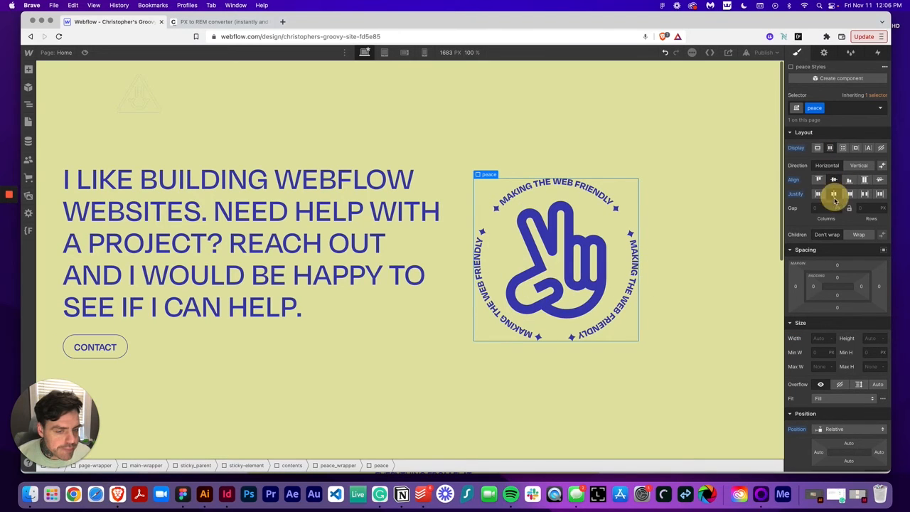
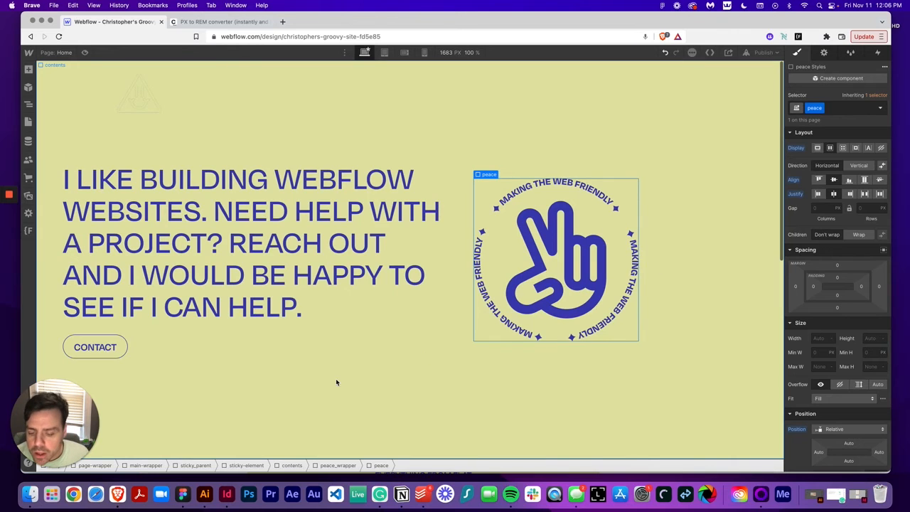
Set the peace_wrapper position to Absolute, anchored to the bottom-right corner
left_click(337, 466)
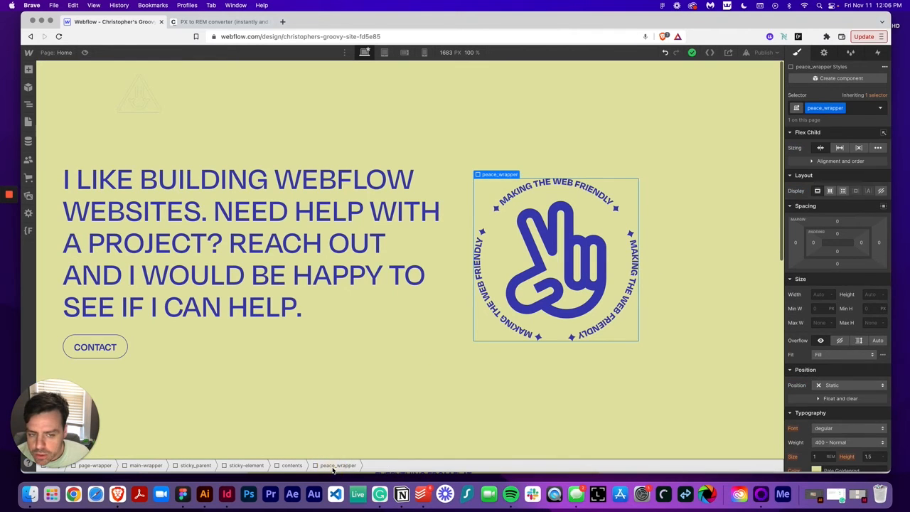
scroll(839, 355, "down", 1)
left_click(847, 381)
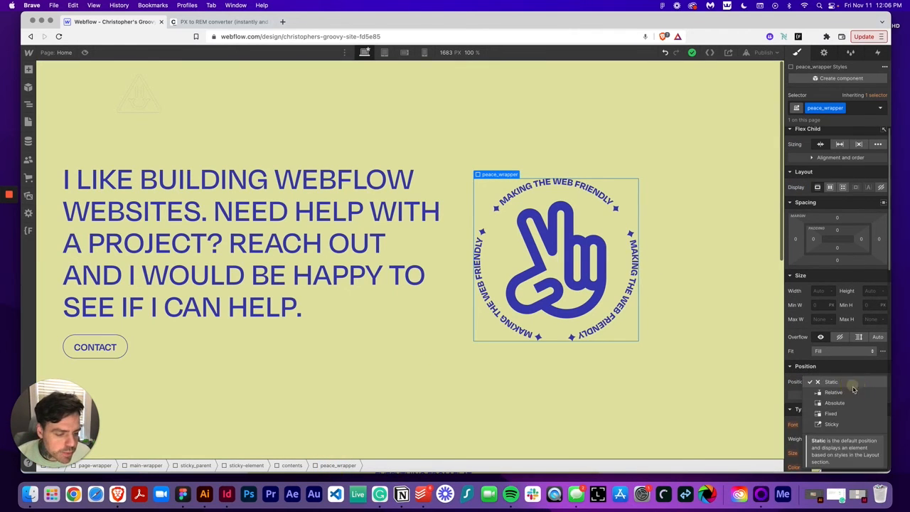
left_click(840, 404)
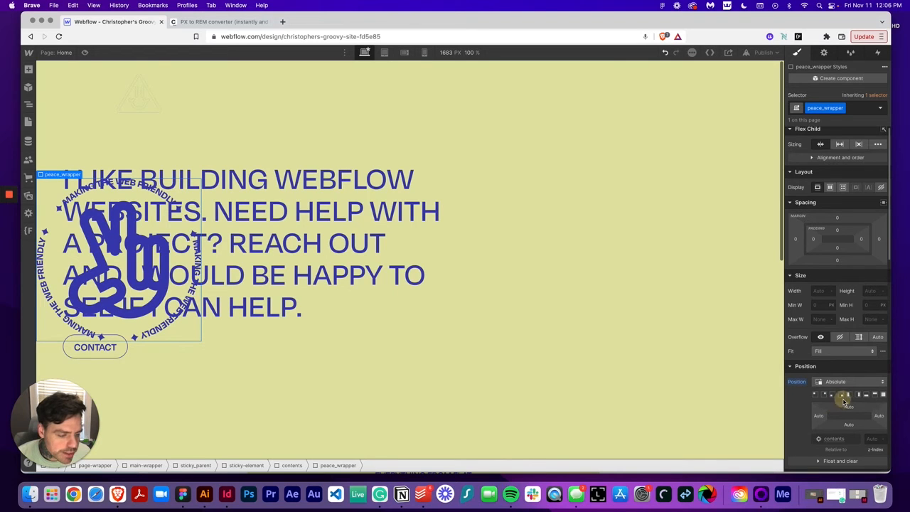
left_click(841, 395)
Add a 2D move transform to peace_wrapper of -3.75rem on both X and Y
scroll(849, 377, "down", 10)
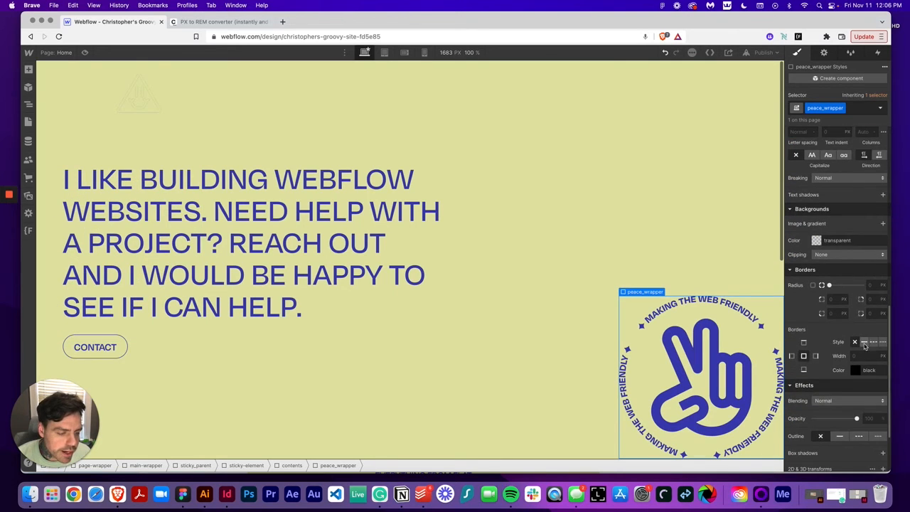
scroll(853, 367, "down", 2)
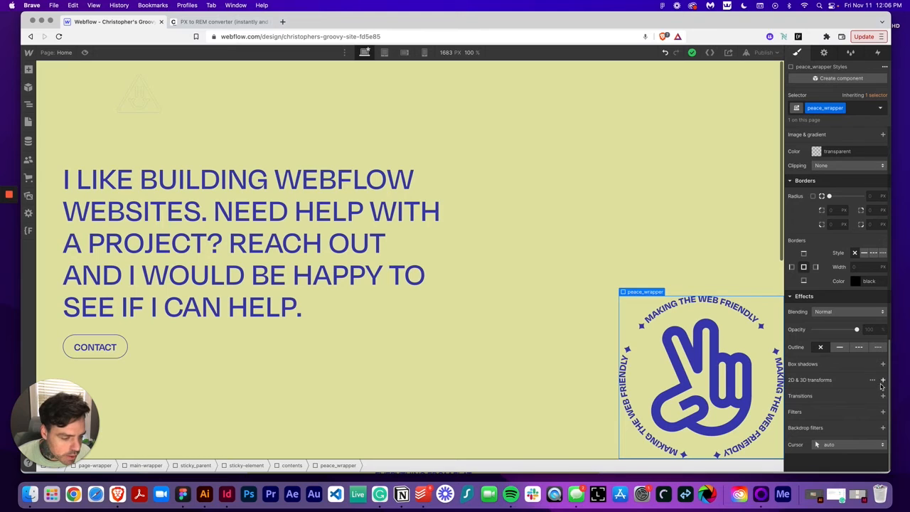
left_click(883, 381)
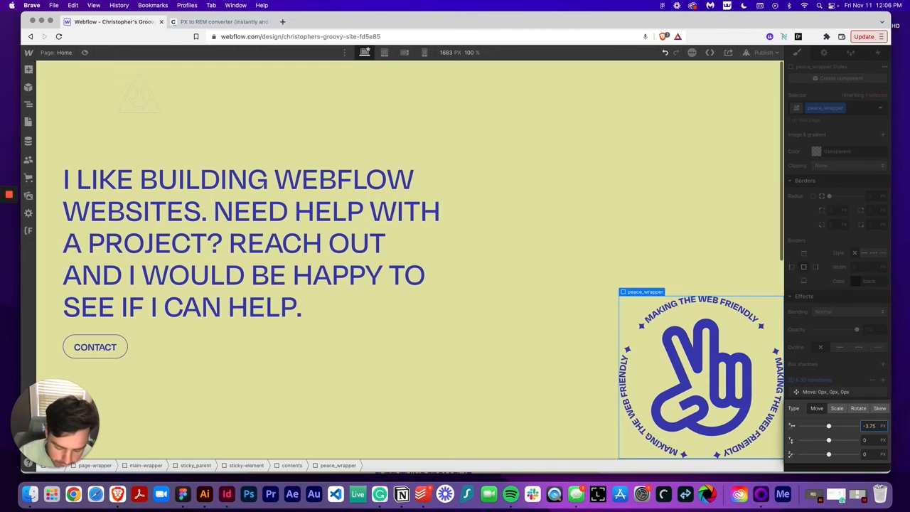
type("-3.75rem")
key("Return")
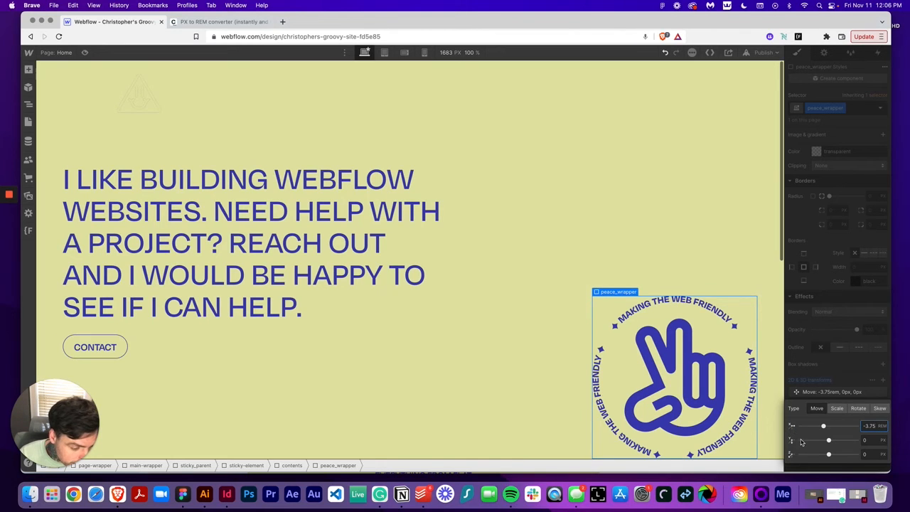
left_click(869, 440)
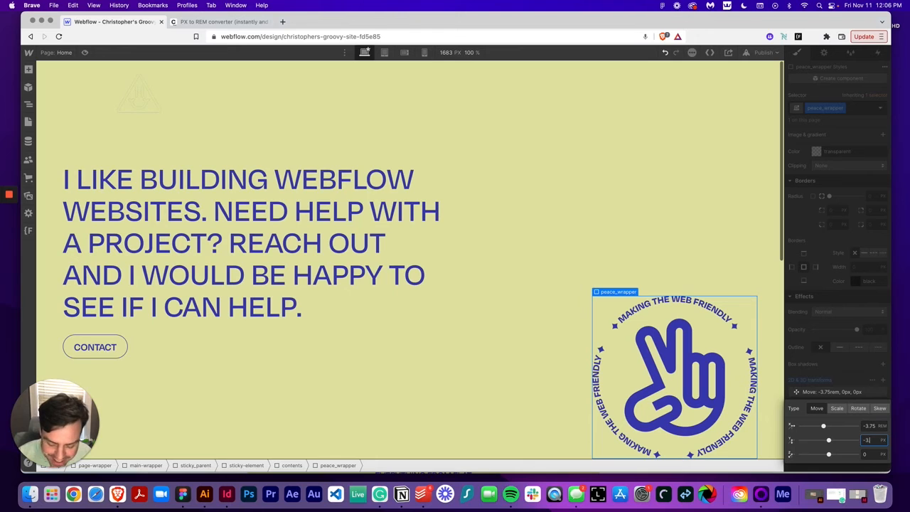
type("-3.75rem")
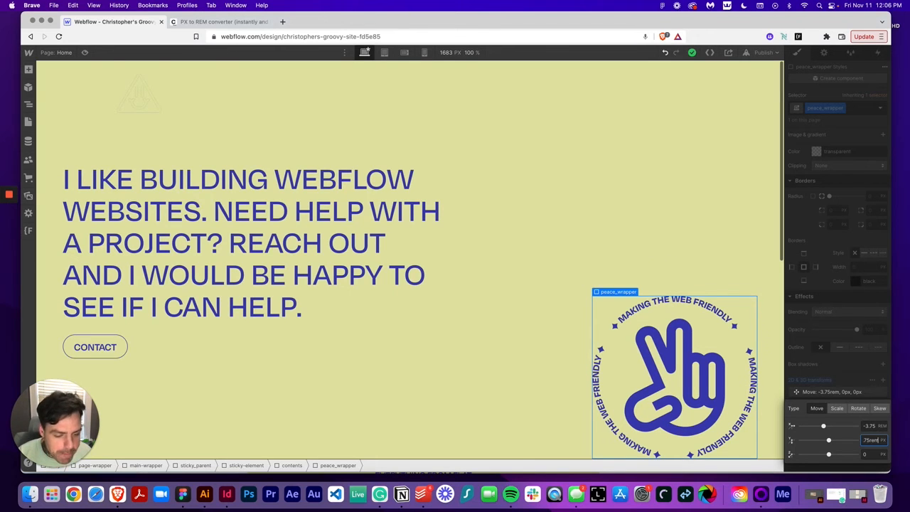
key("Return")
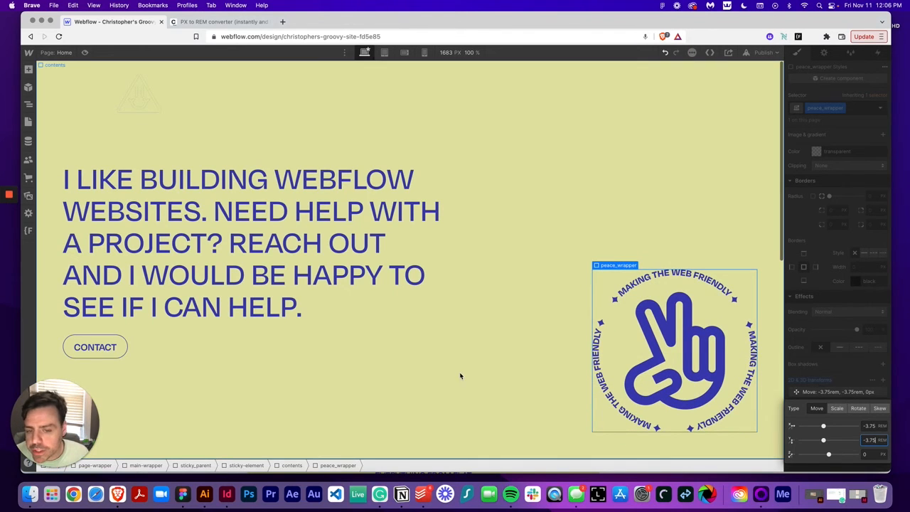
Select the second contents div (with the is-top class) and set its display to flex
left_click(469, 374)
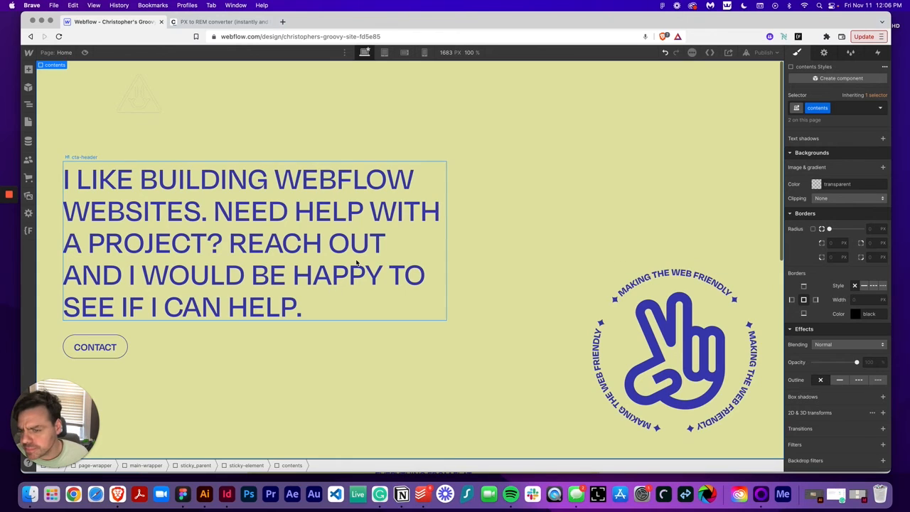
left_click(29, 104)
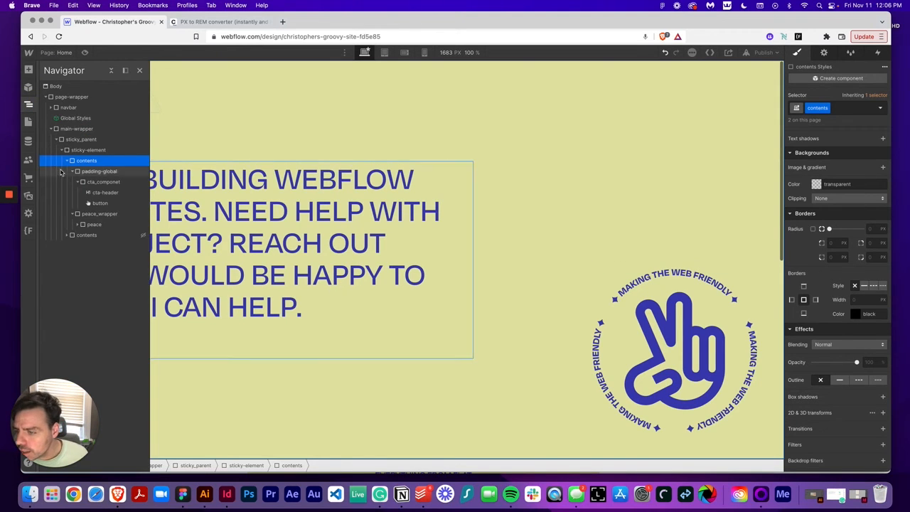
left_click(66, 161)
left_click(86, 171)
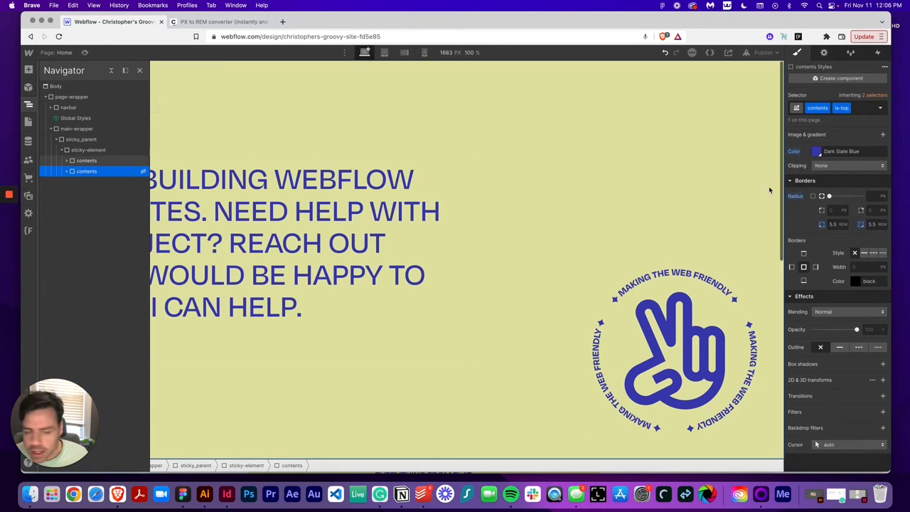
scroll(830, 178, "up", 10)
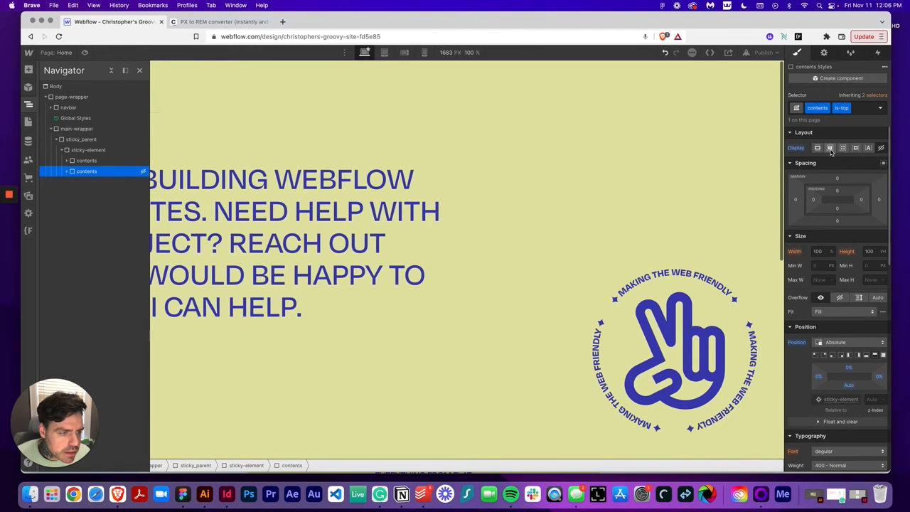
left_click(830, 148)
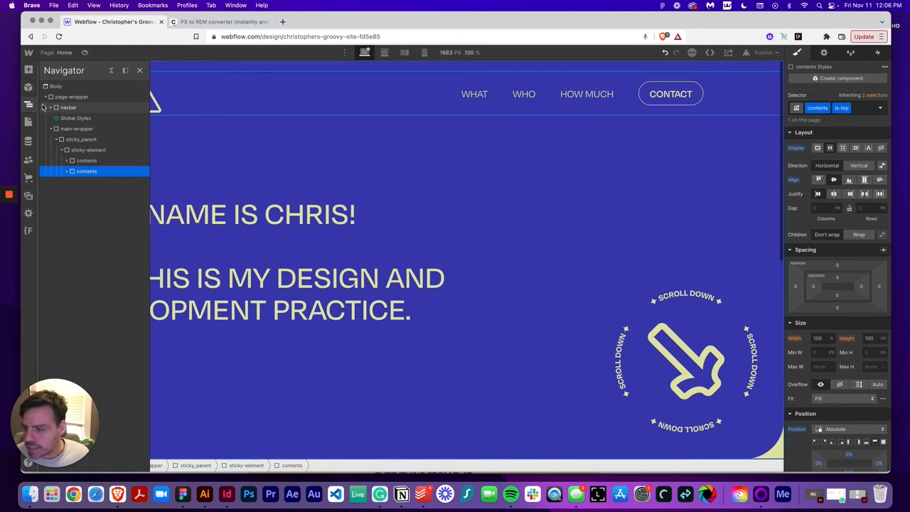
Add a While scrolling in view trigger to sticky_parent with the Play scroll animation action
left_click(28, 105)
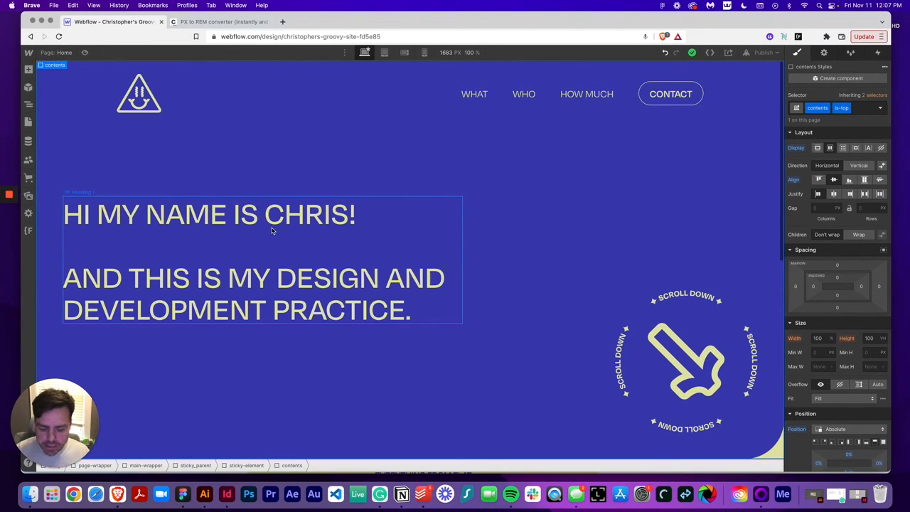
left_click(29, 107)
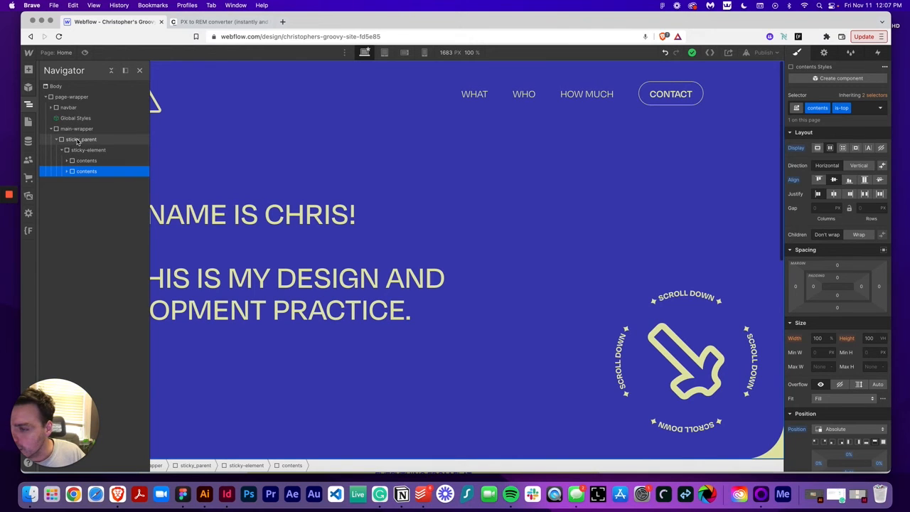
left_click(62, 150)
left_click(77, 140)
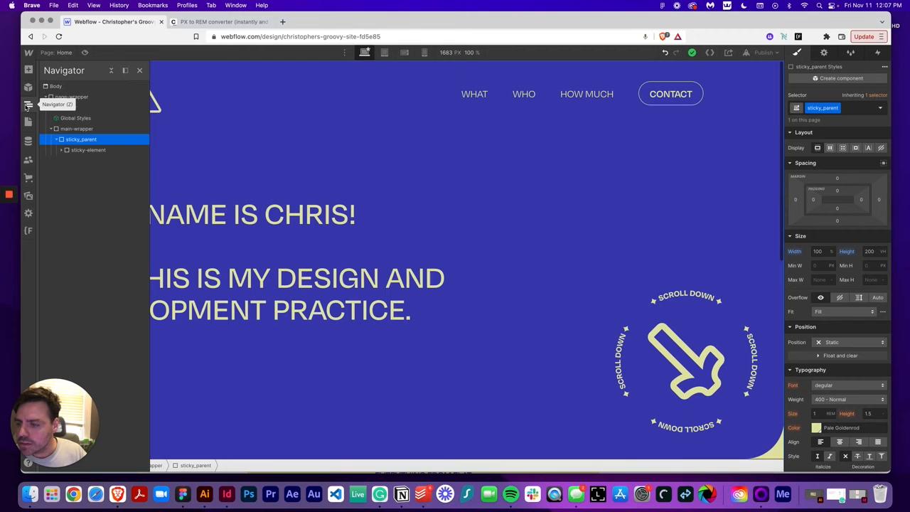
left_click(26, 106)
left_click(877, 53)
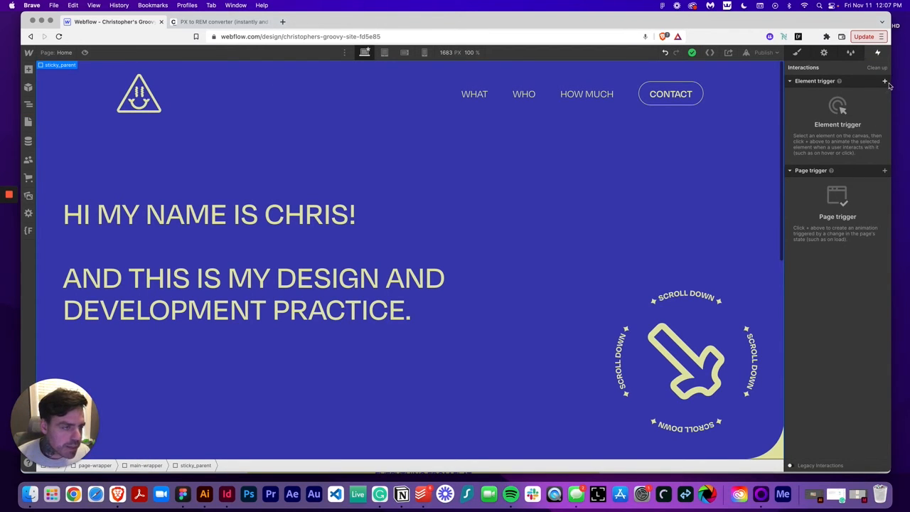
left_click(885, 82)
left_click(844, 138)
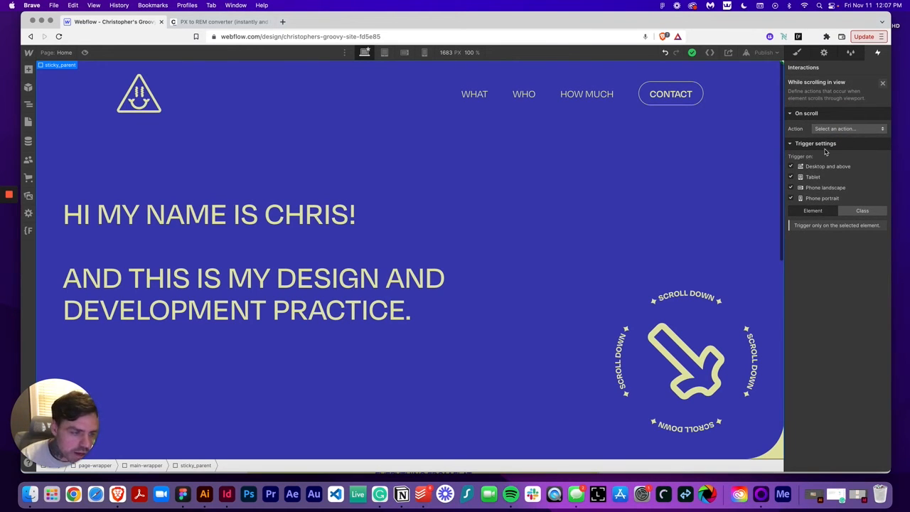
left_click(848, 130)
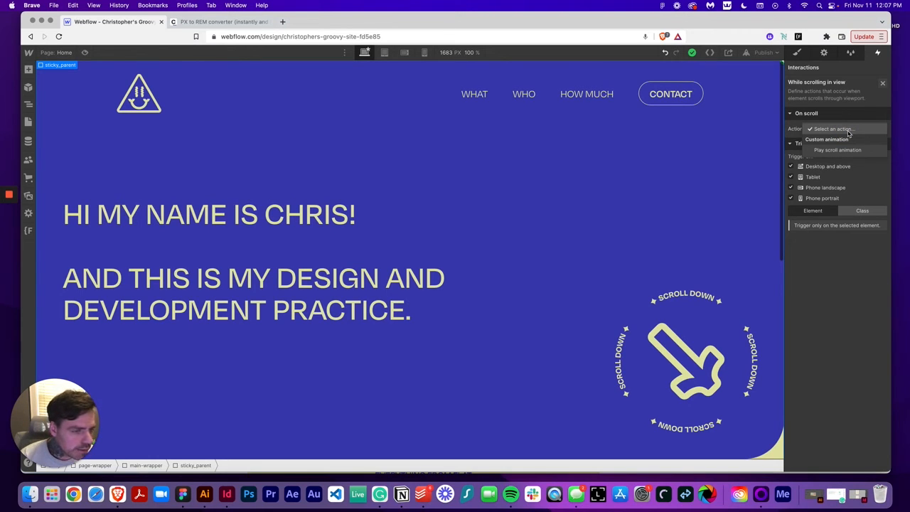
left_click(846, 150)
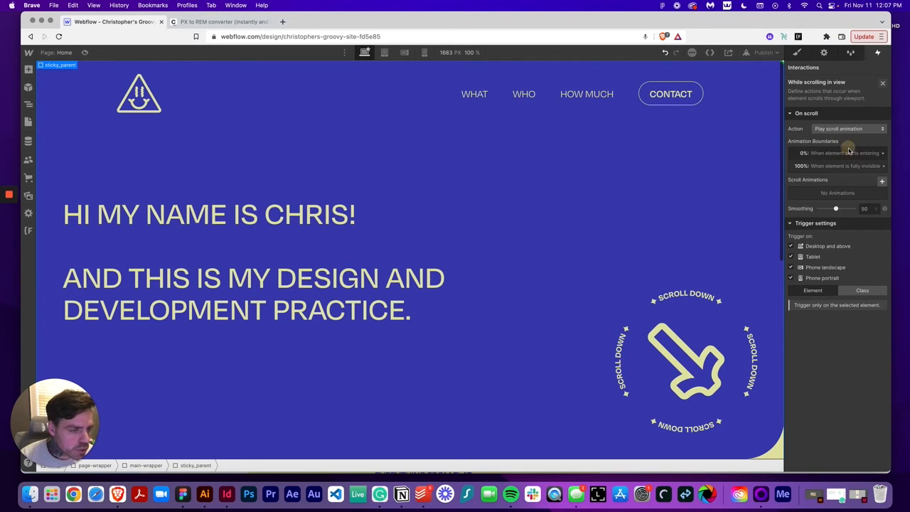
Create a new scroll animation named hero-slide-up
left_click(881, 182)
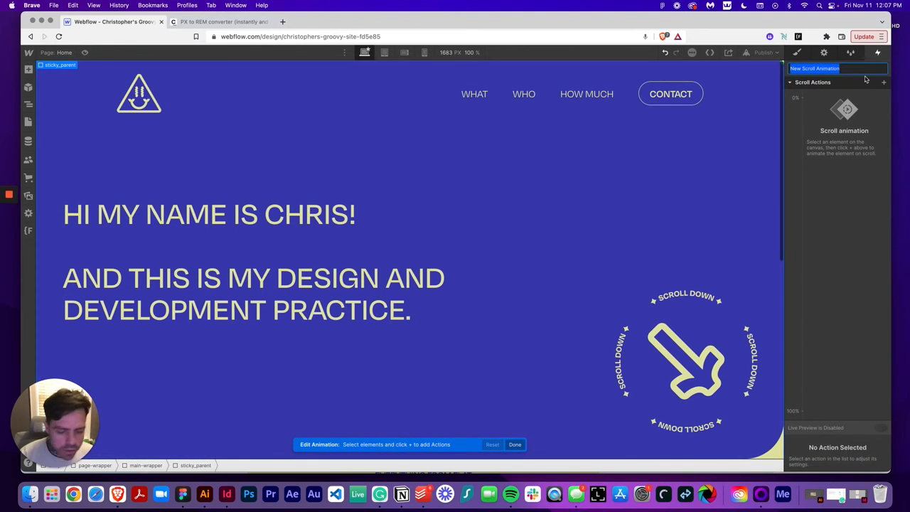
type("hero-slide-up")
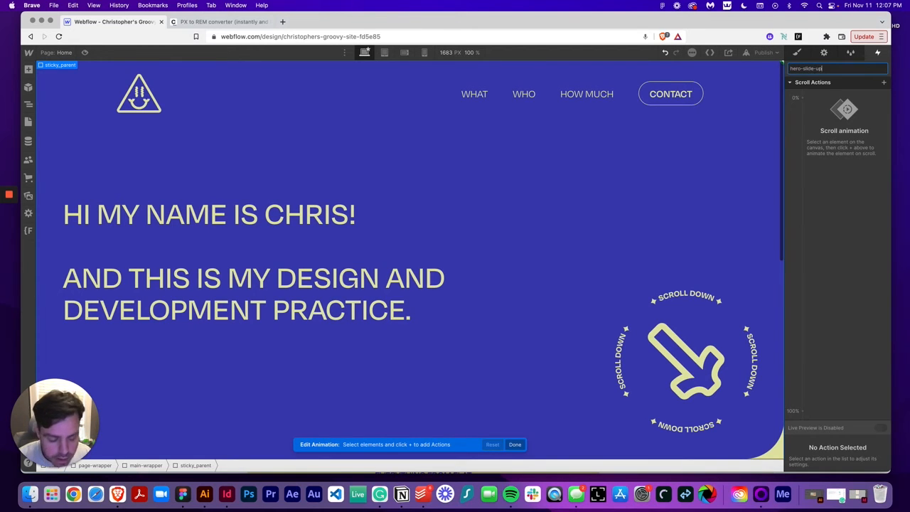
key("Return")
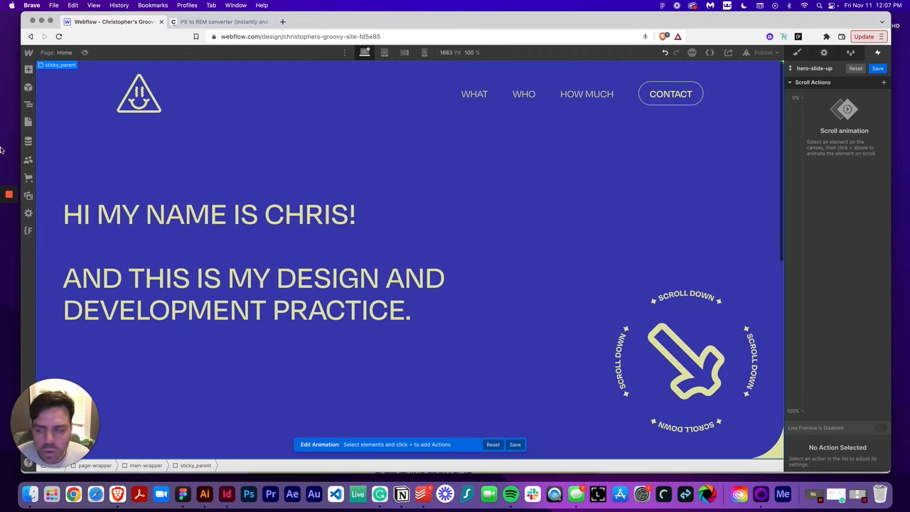
Add a Move action for the first contents div and move its starting keyframe to 50%
left_click(29, 104)
left_click(61, 151)
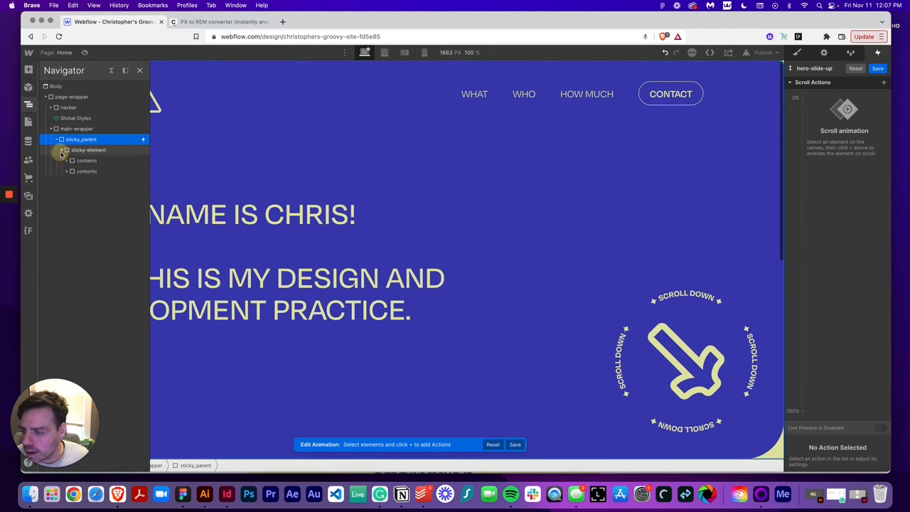
left_click(86, 160)
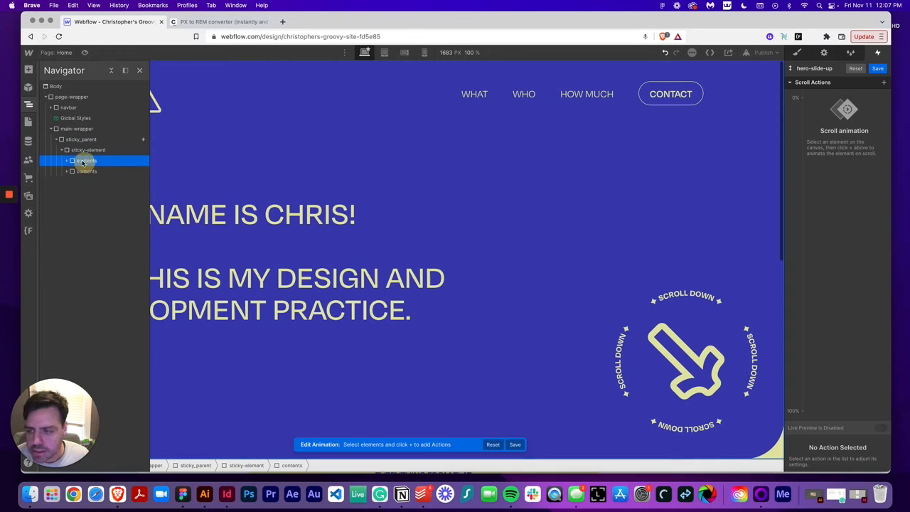
left_click(883, 84)
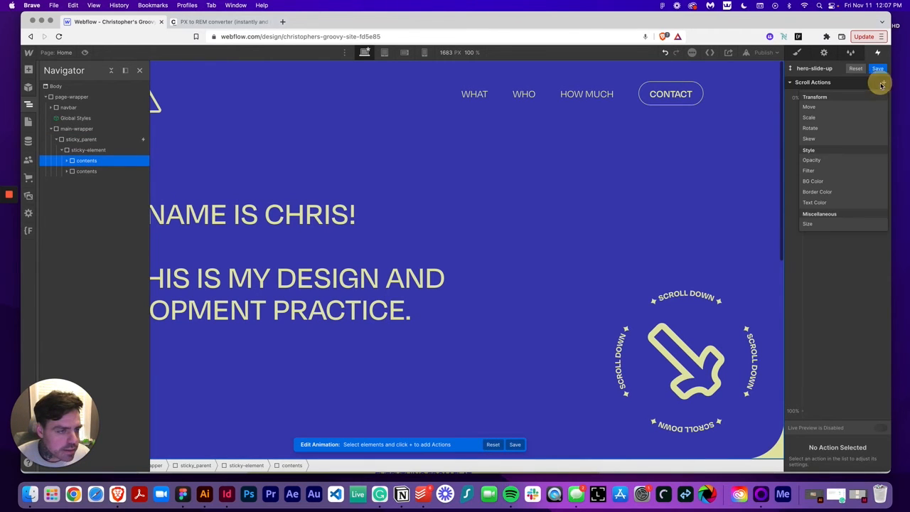
left_click(856, 109)
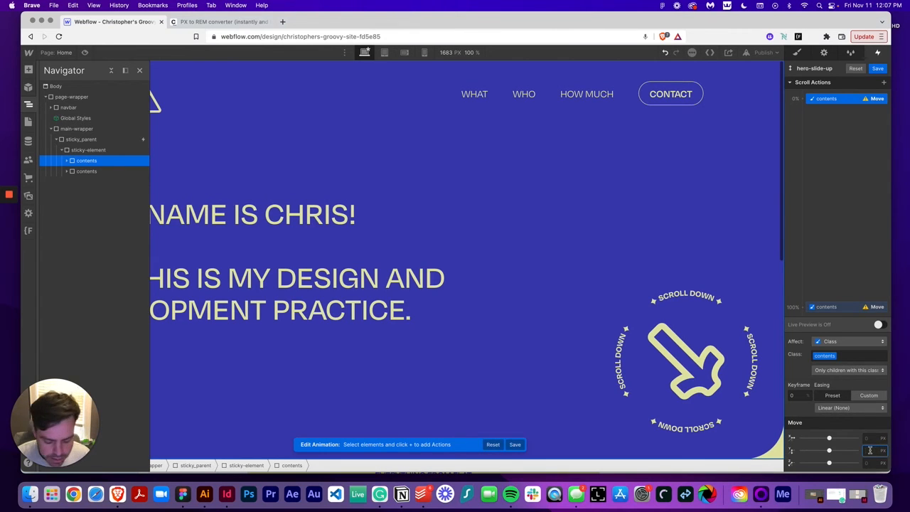
key("Tab")
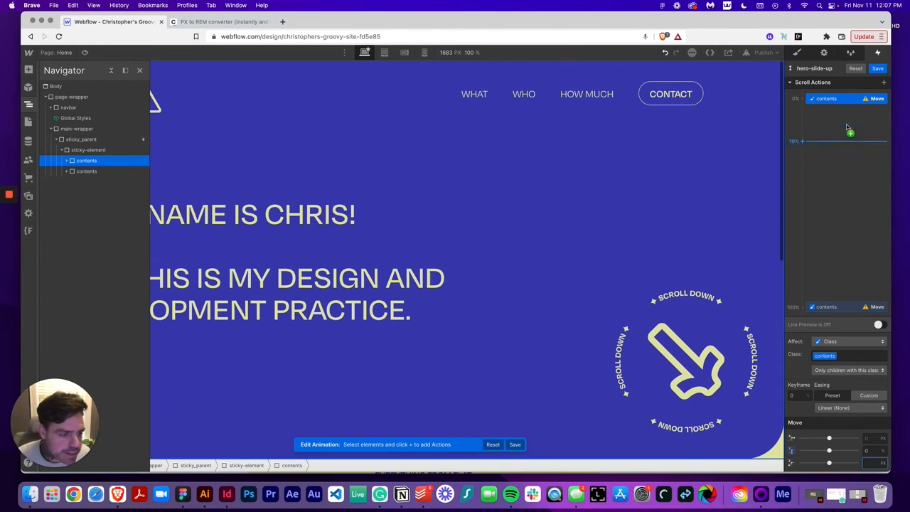
left_click_drag(836, 101, 836, 204)
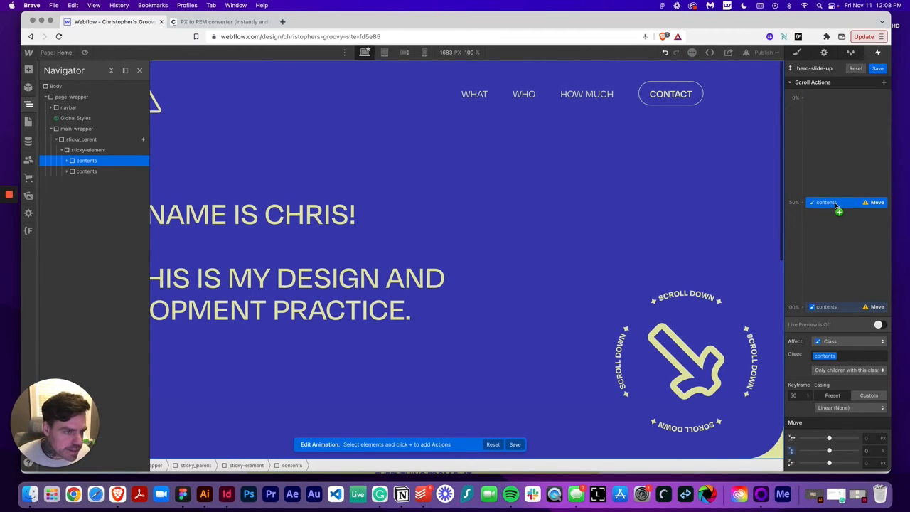
Set the 100% keyframe's Y move to -100% and turn on live preview
left_click(838, 307)
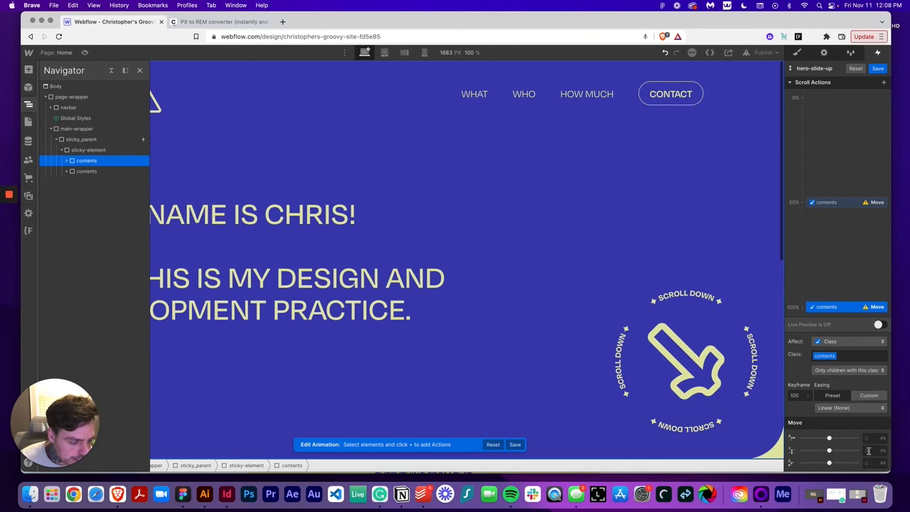
left_click(868, 450)
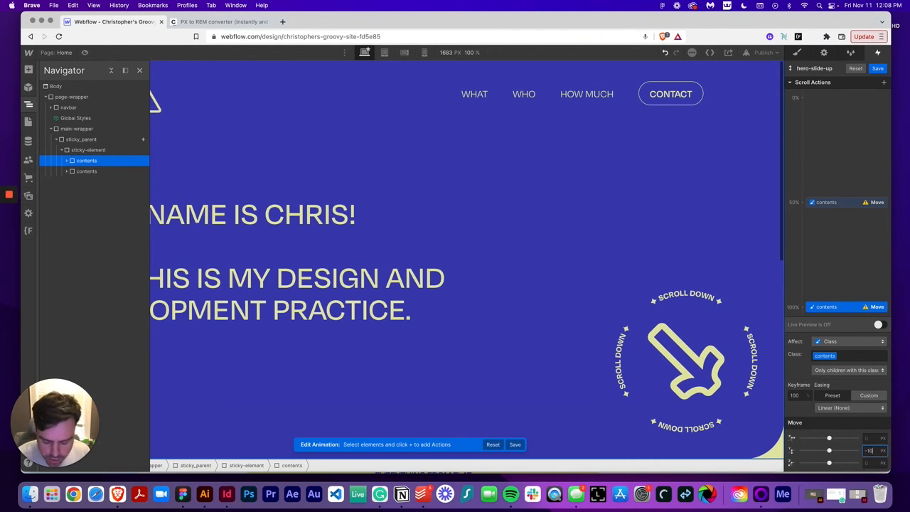
key("Tab")
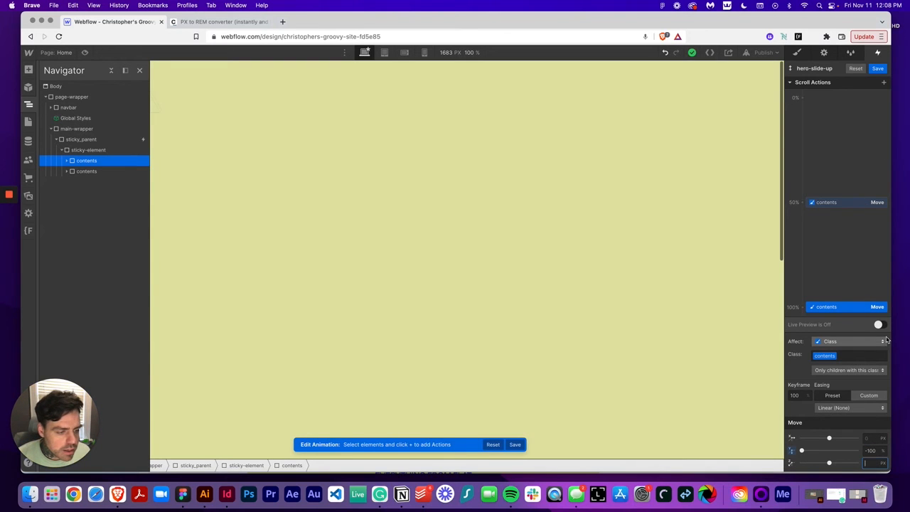
left_click(880, 325)
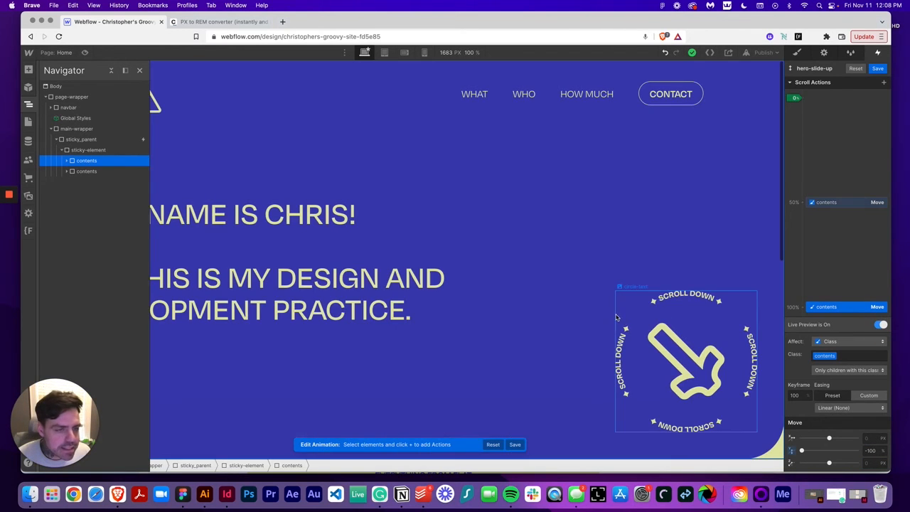
Preview the slide-up on scroll and try switching the Move action to affect only the selected element, then undo it
scroll(616, 317, "down", 10)
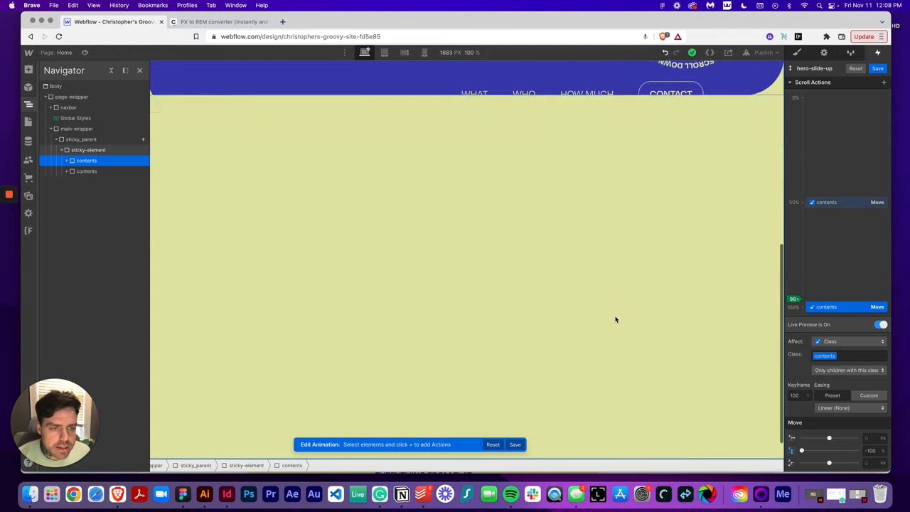
scroll(616, 320, "up", 5)
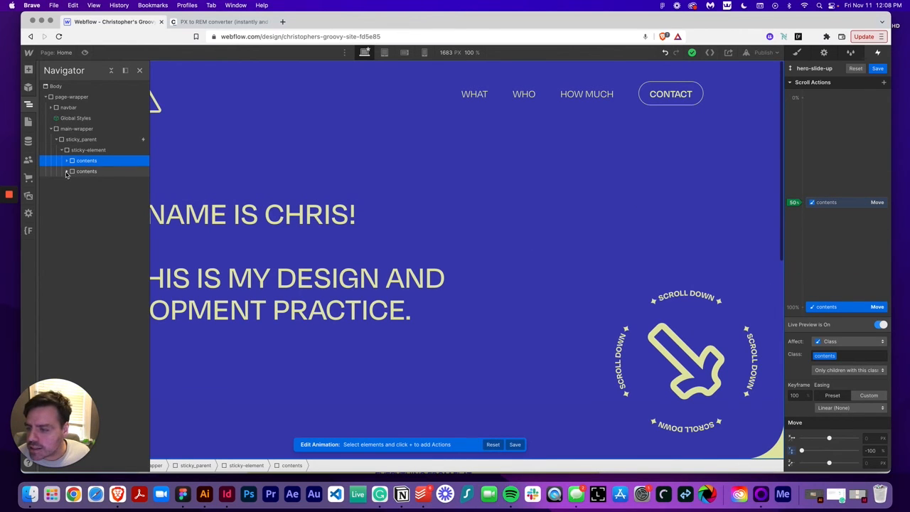
right_click(839, 204)
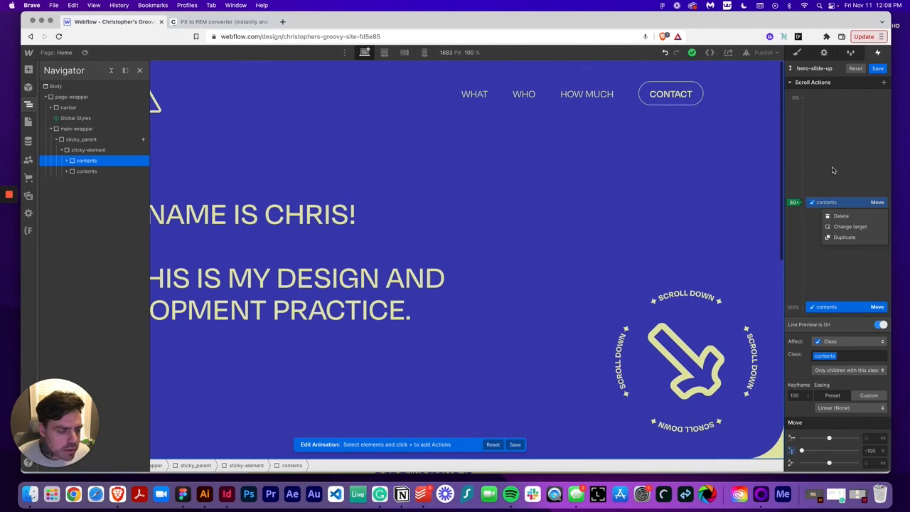
left_click(851, 346)
left_click(851, 345)
left_click(852, 320)
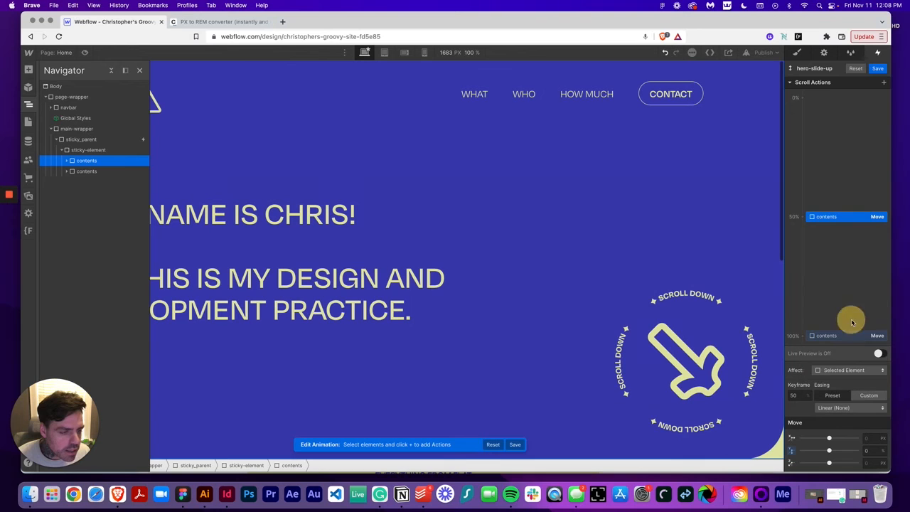
left_click(881, 353)
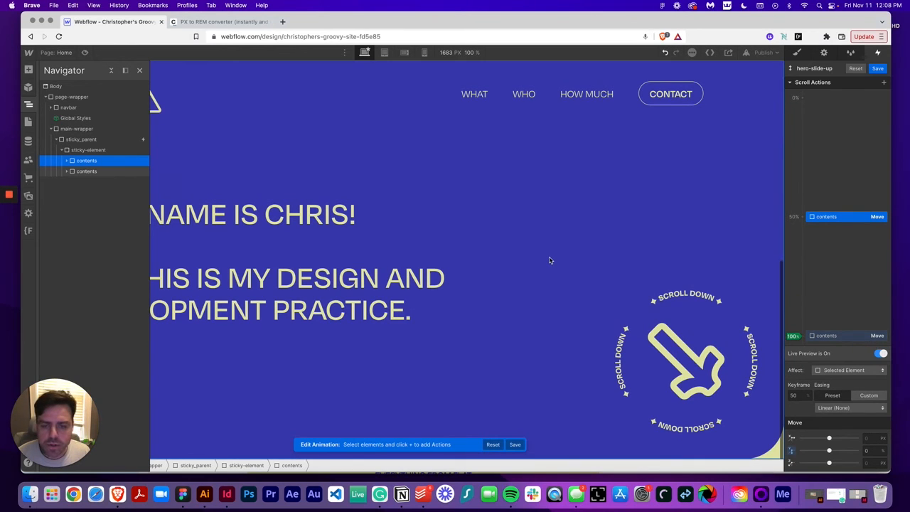
key("super+z")
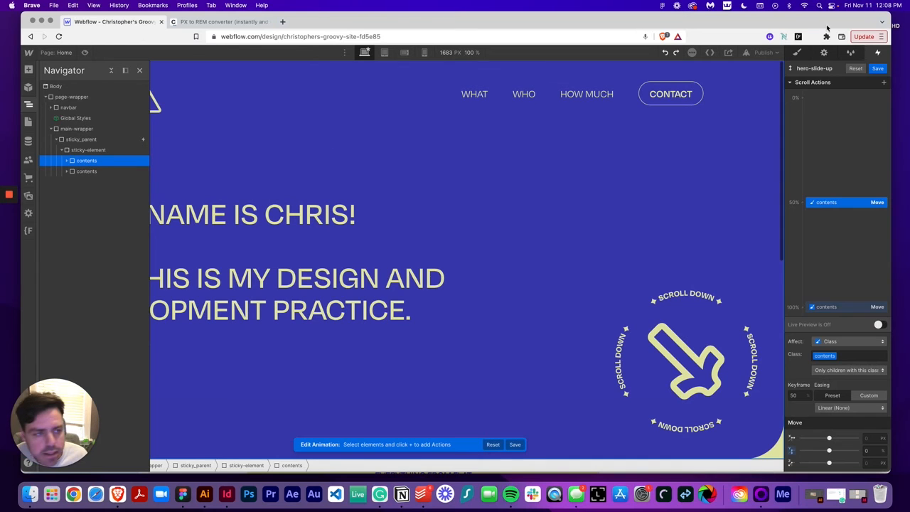
Save the hero-slide-up animation and inspect the style settings of both contents divs
left_click(877, 68)
left_click(797, 52)
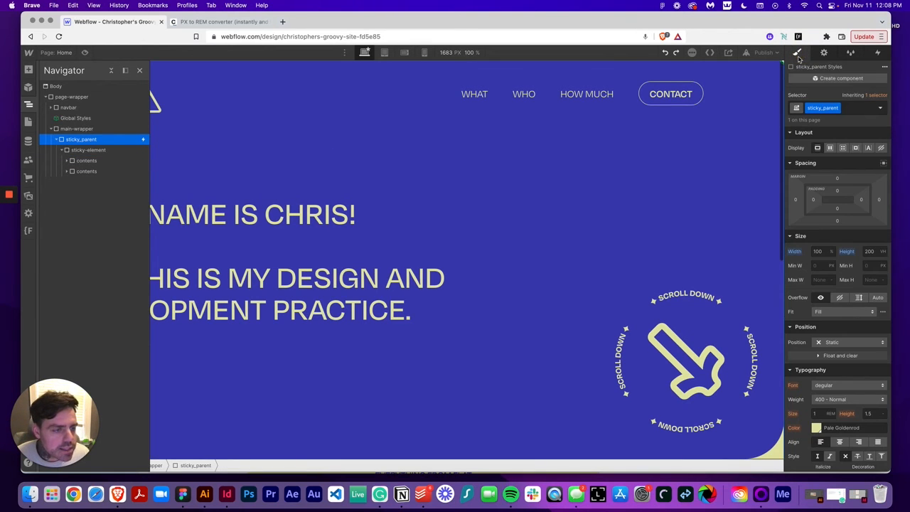
left_click(99, 161)
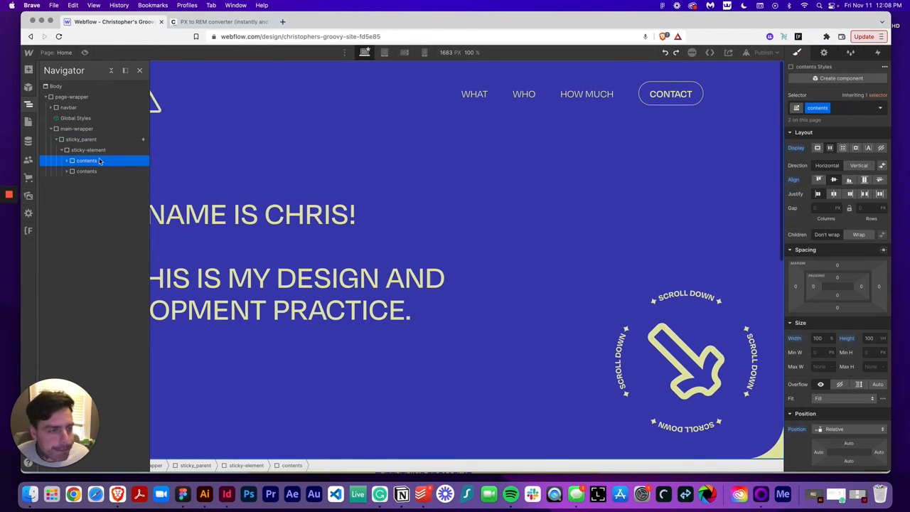
left_click(85, 171)
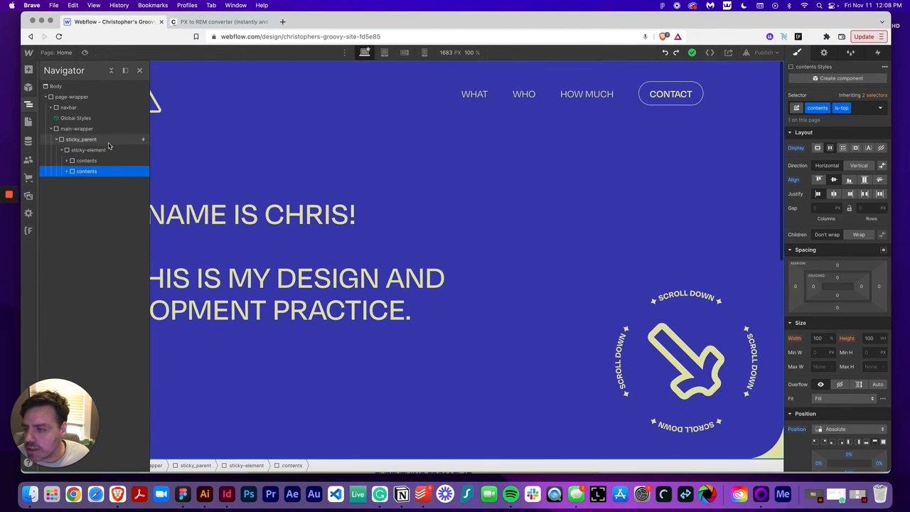
Reopen the hero-slide-up animation from sticky_parent's While scrolling in view trigger
left_click(107, 140)
left_click(878, 52)
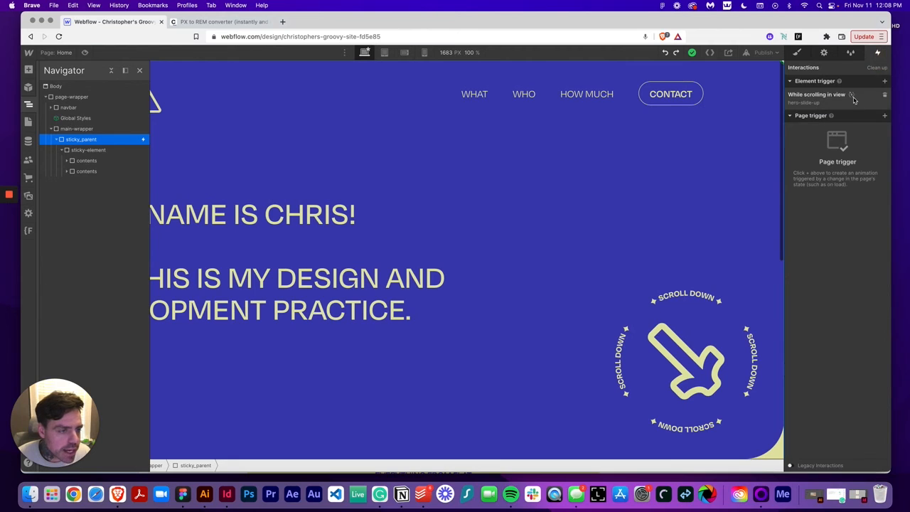
left_click(853, 96)
left_click(870, 193)
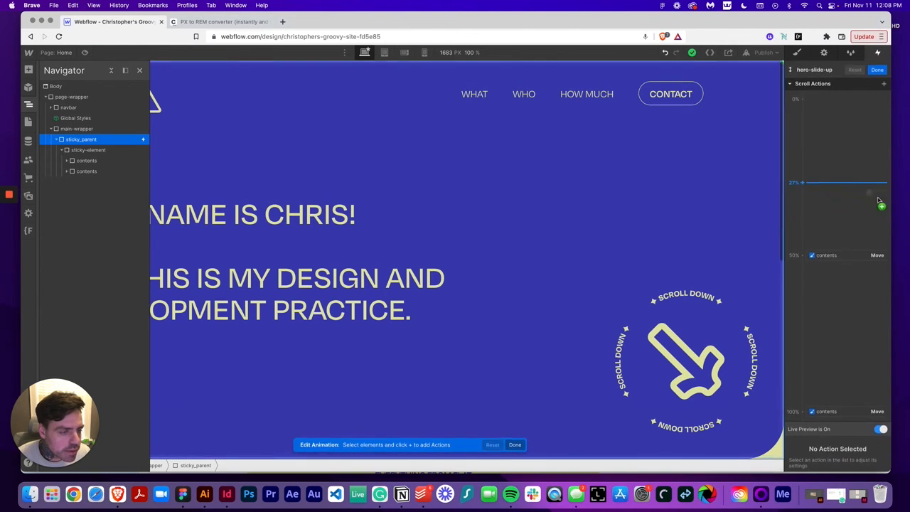
Change the 50% Move action's target to the second contents div with the is-top class
left_click(829, 256)
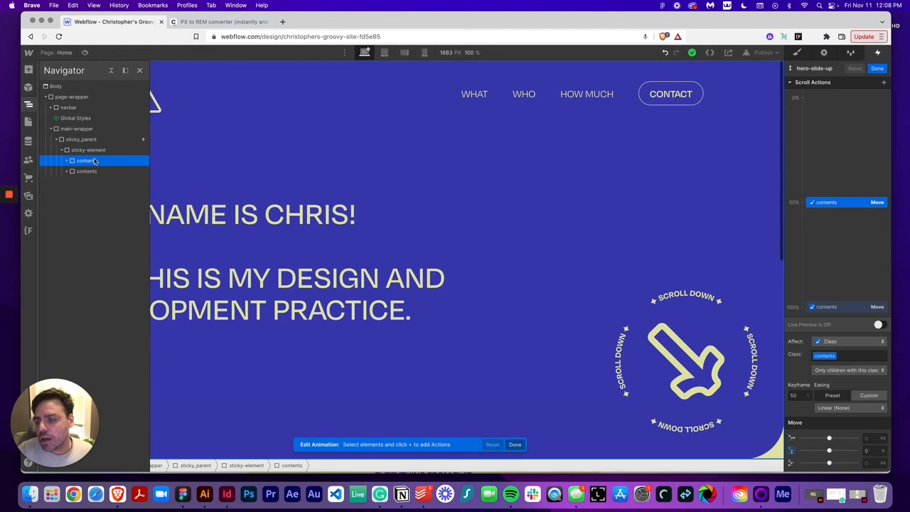
left_click_drag(101, 165, 829, 212)
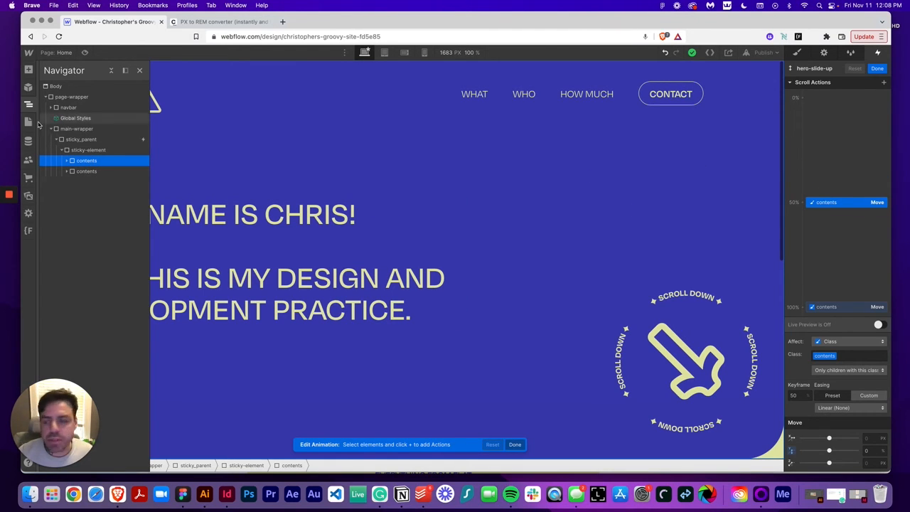
right_click(825, 204)
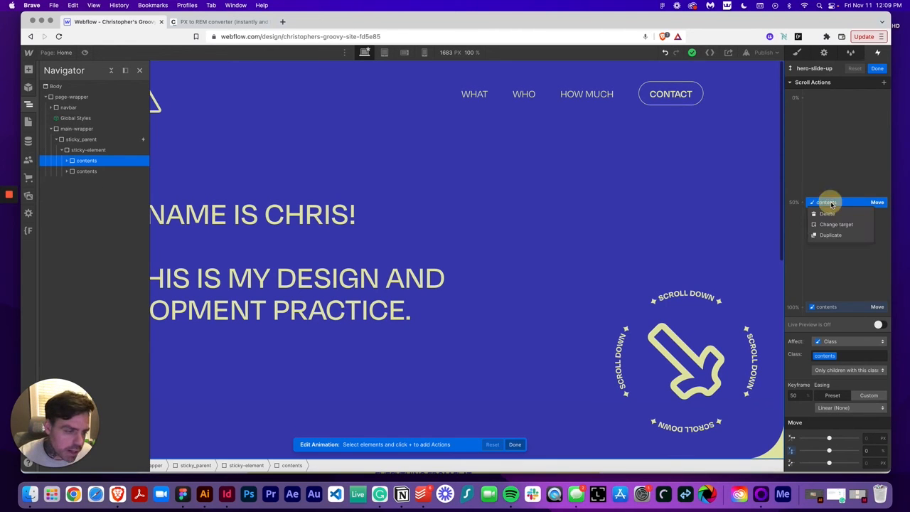
left_click(836, 225)
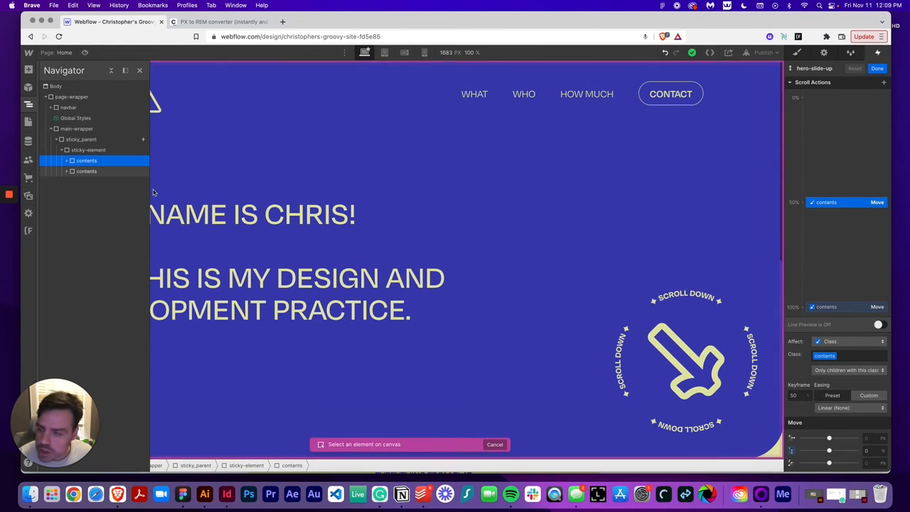
left_click(80, 173)
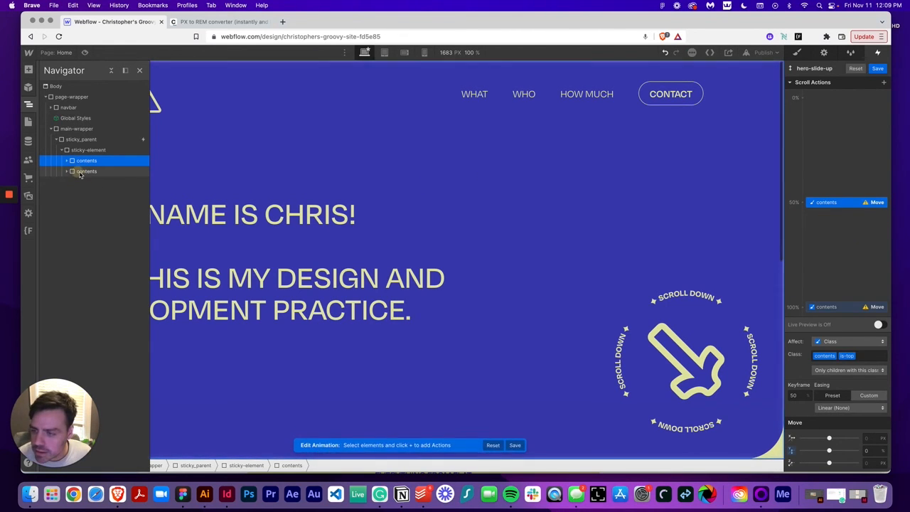
Change the 100% Move action's target to the second contents div as well
left_click(854, 306)
right_click(852, 306)
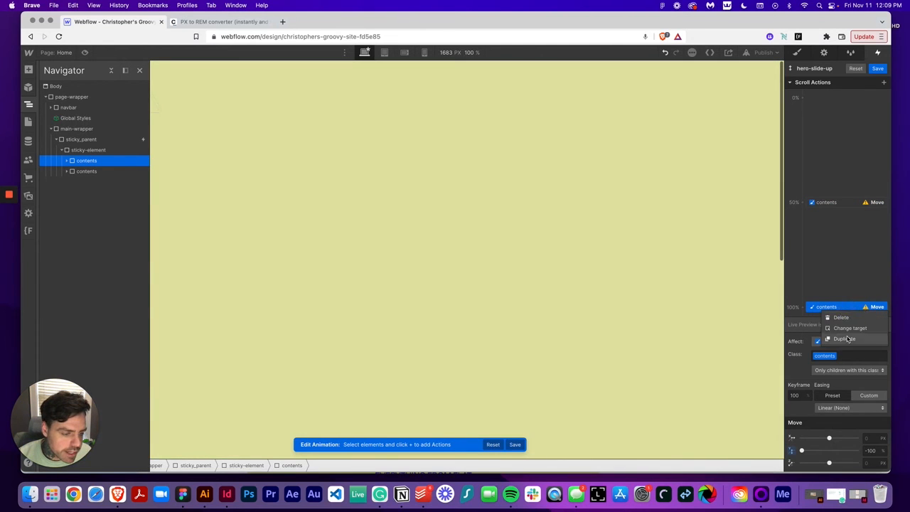
left_click(843, 327)
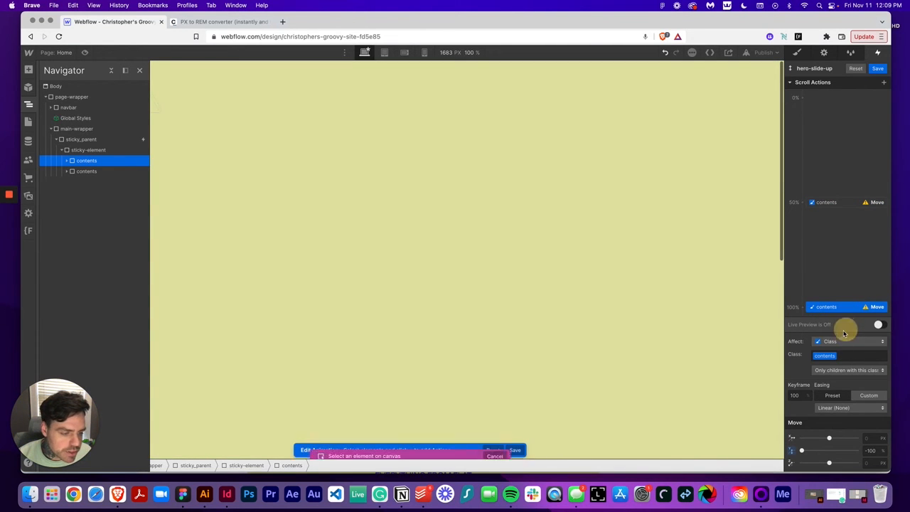
left_click(80, 171)
left_click_drag(817, 306, 897, 324)
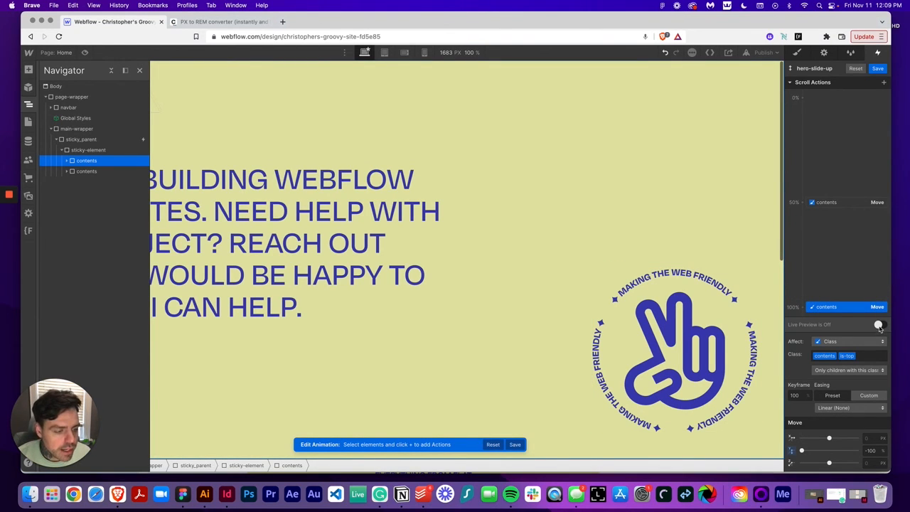
Turn on live preview and scroll the canvas to check the slide-up animation
left_click(879, 325)
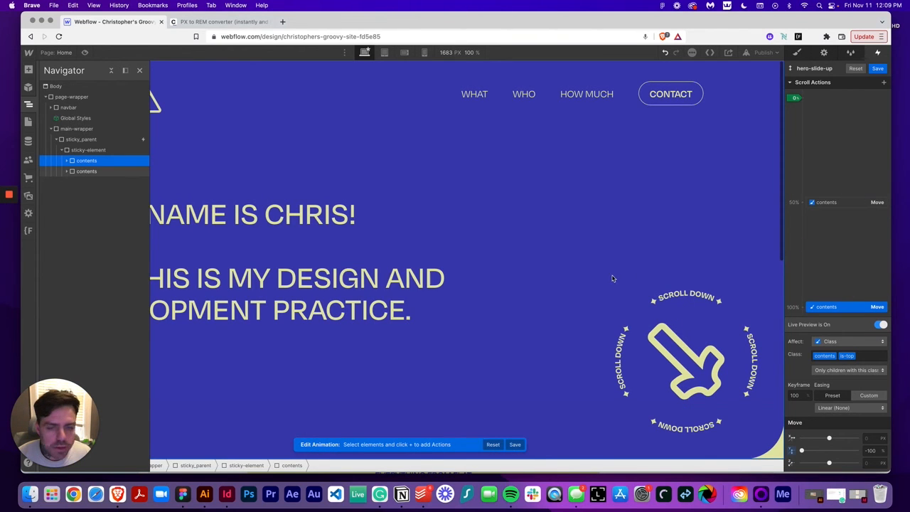
scroll(611, 277, "down", 10)
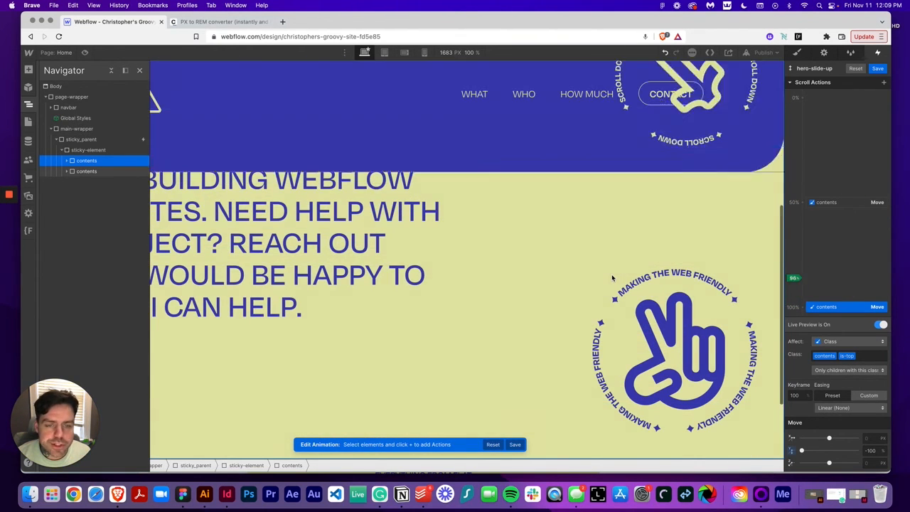
scroll(611, 278, "up", 8)
scroll(612, 278, "down", 8)
scroll(611, 278, "up", 5)
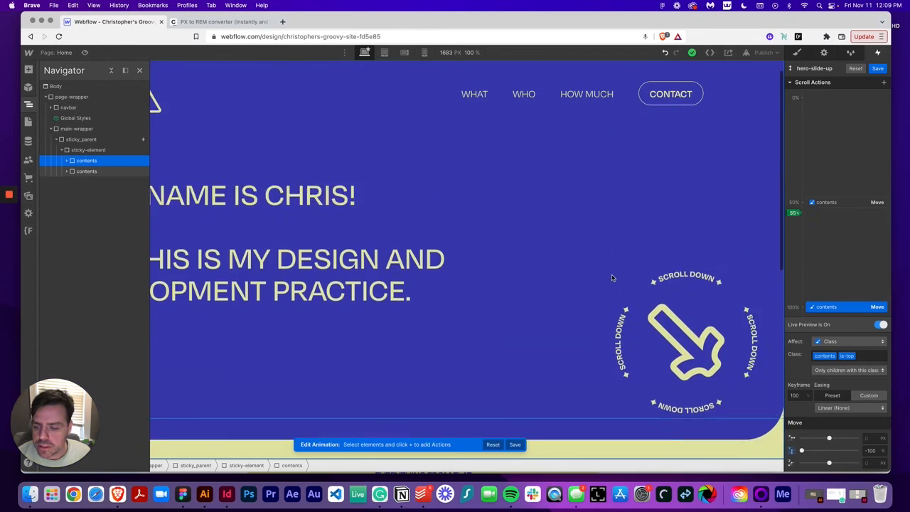
scroll(611, 278, "down", 5)
scroll(605, 279, "up", 6)
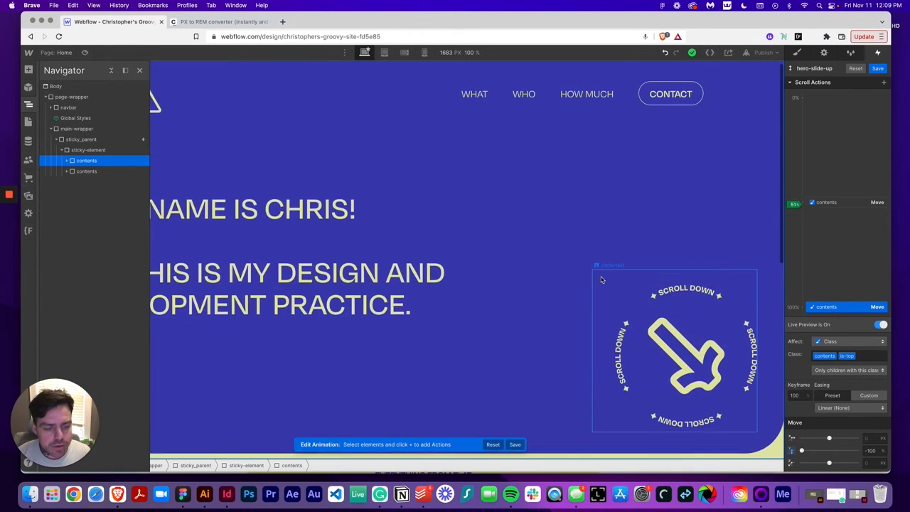
scroll(601, 280, "down", 5)
scroll(600, 280, "up", 6)
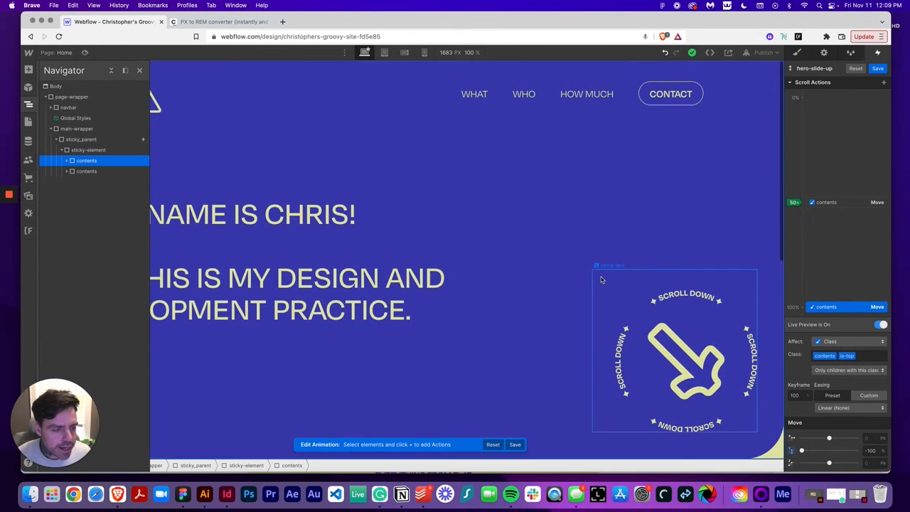
Select the WHAT nav link and add a Text Color action to the hero-slide-up animation
left_click(827, 202)
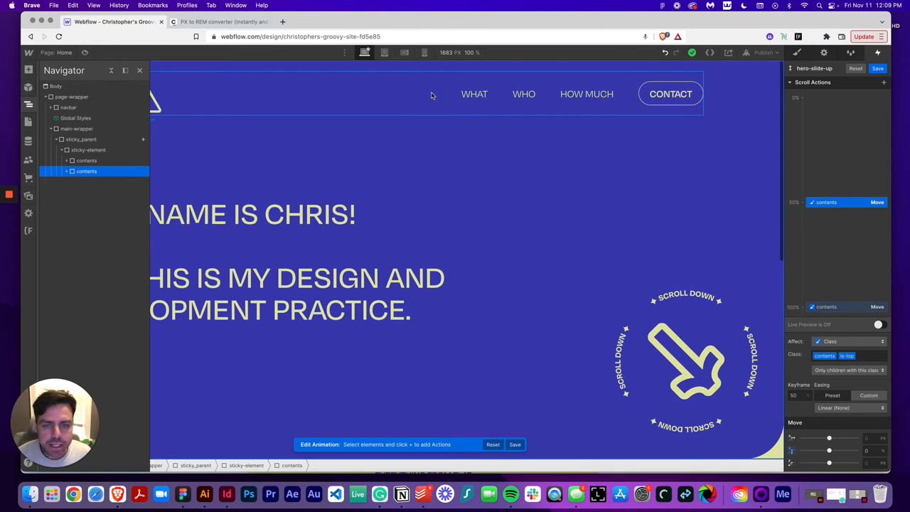
left_click(29, 103)
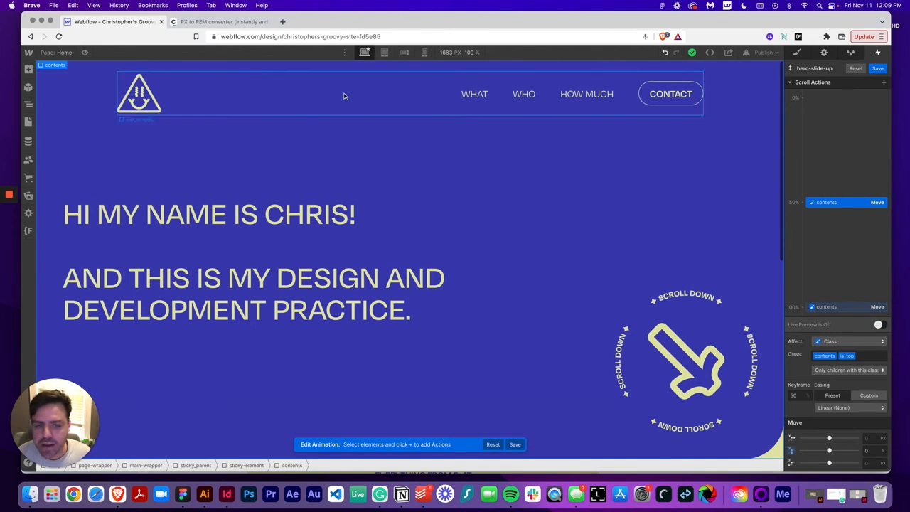
left_click(468, 95)
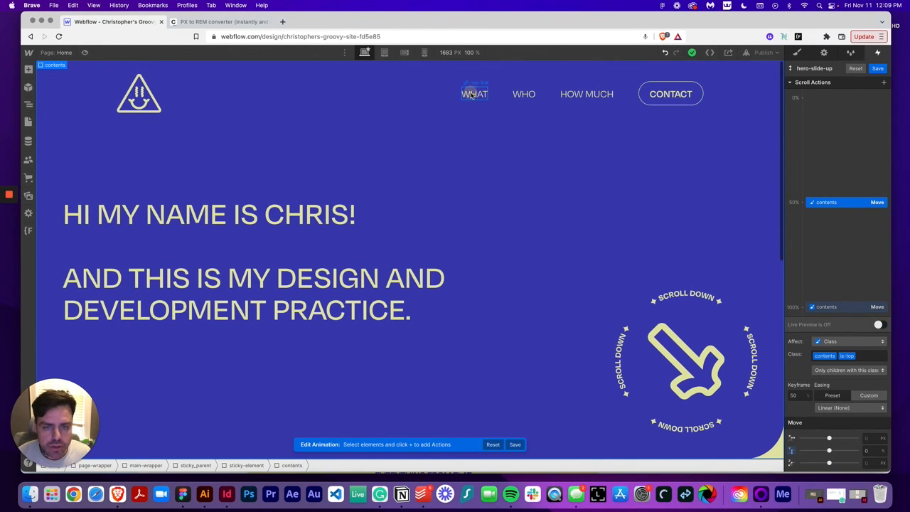
left_click(884, 83)
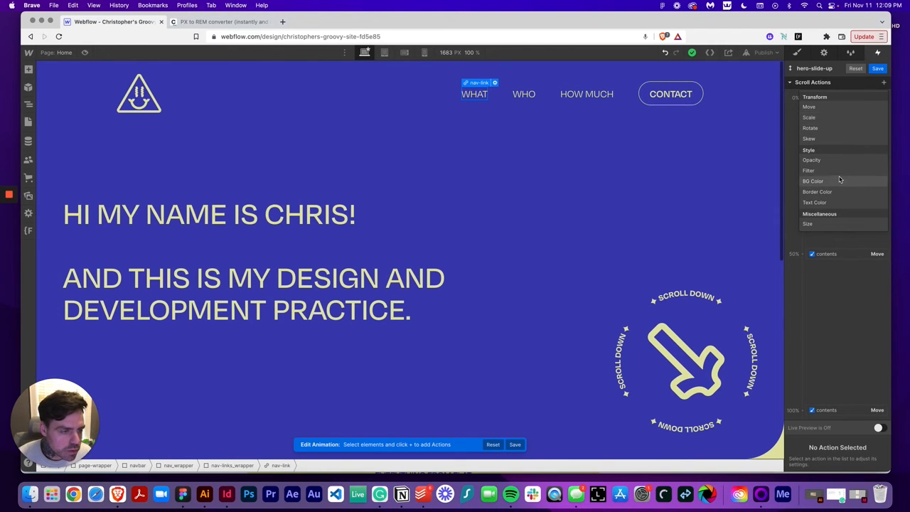
left_click(815, 202)
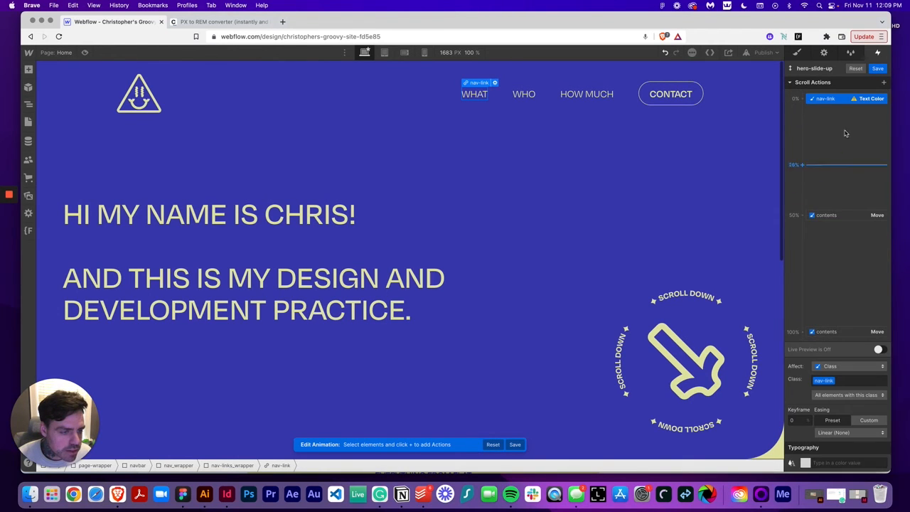
Move the nav-link Text Color keyframe to 50% and set its color to Pale Goldenrod
left_click_drag(836, 101, 842, 214)
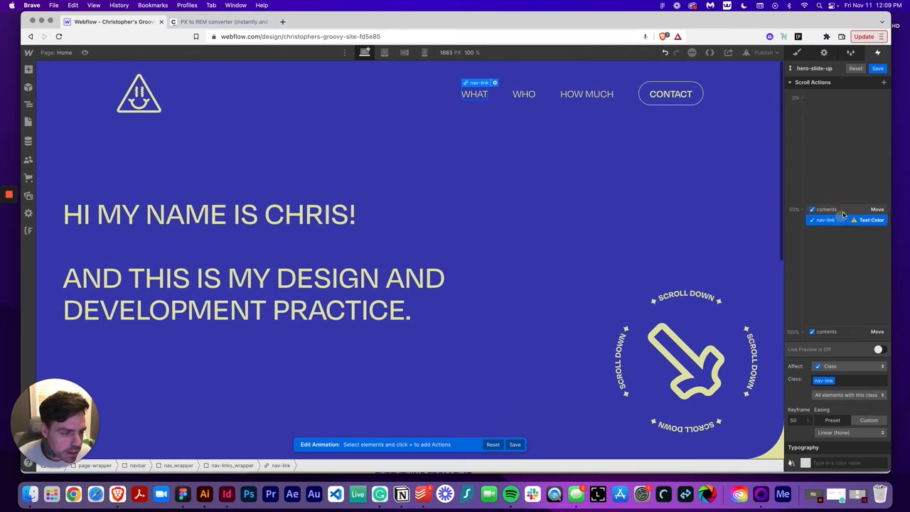
left_click(804, 461)
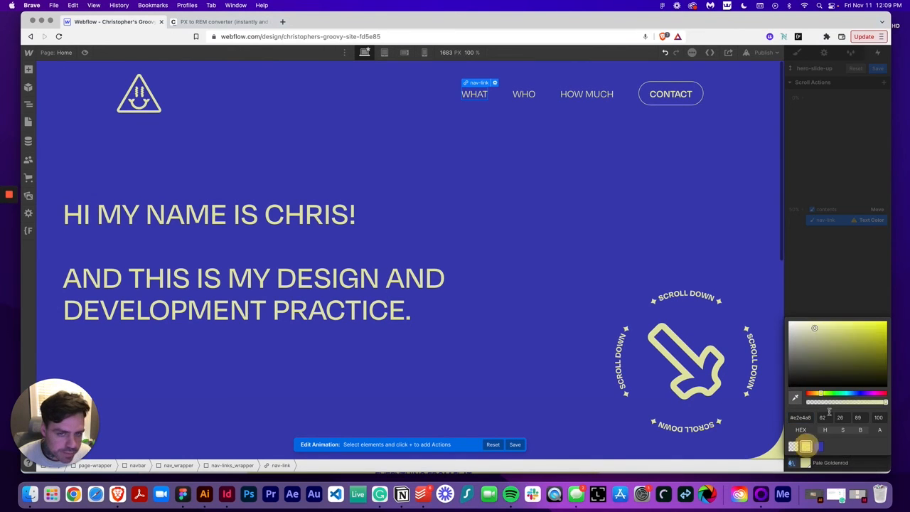
left_click(835, 273)
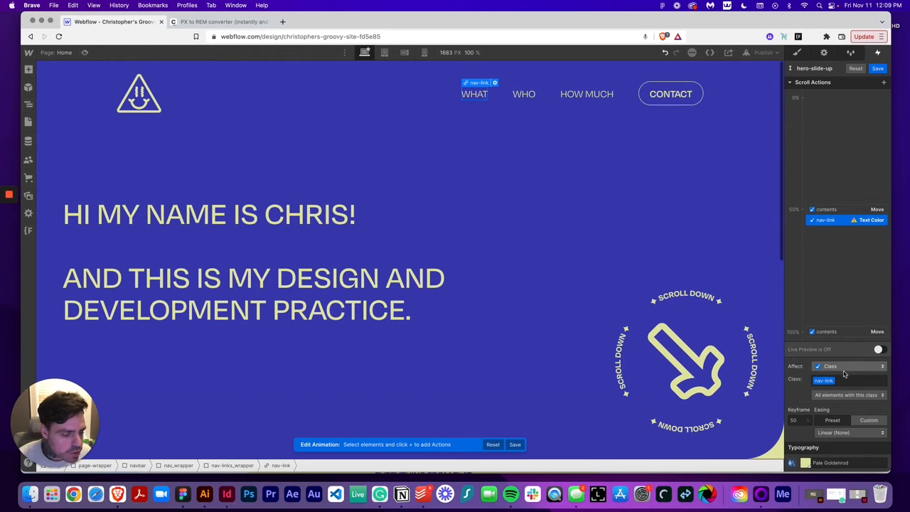
Add a second nav-link Text Color action and move it to the 100% keyframe
left_click(883, 83)
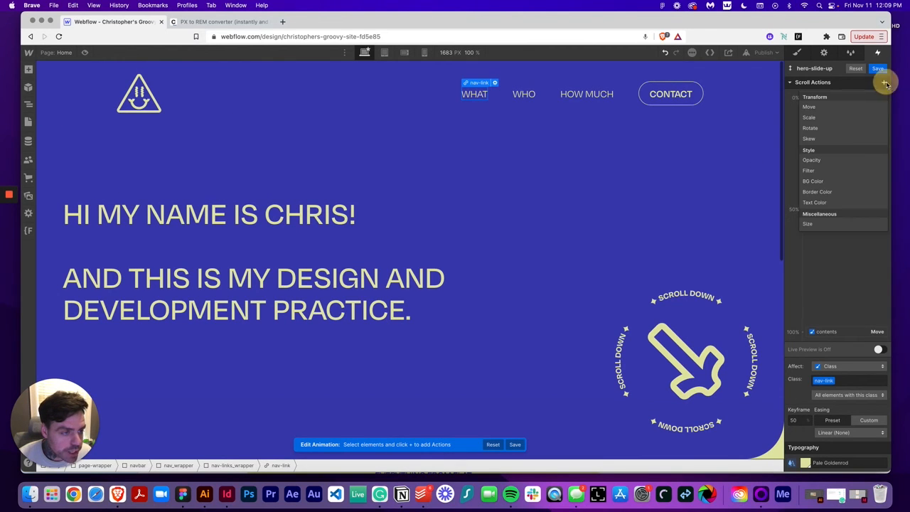
left_click(843, 201)
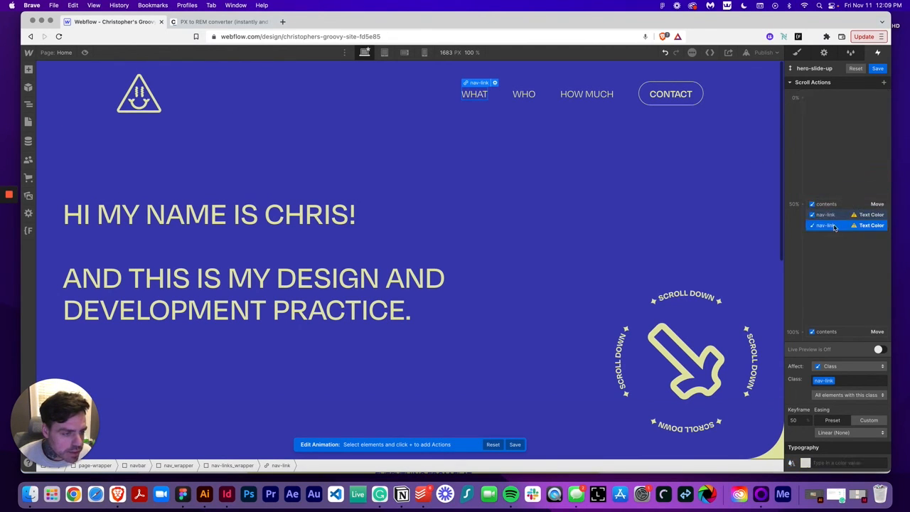
left_click_drag(825, 225, 835, 331)
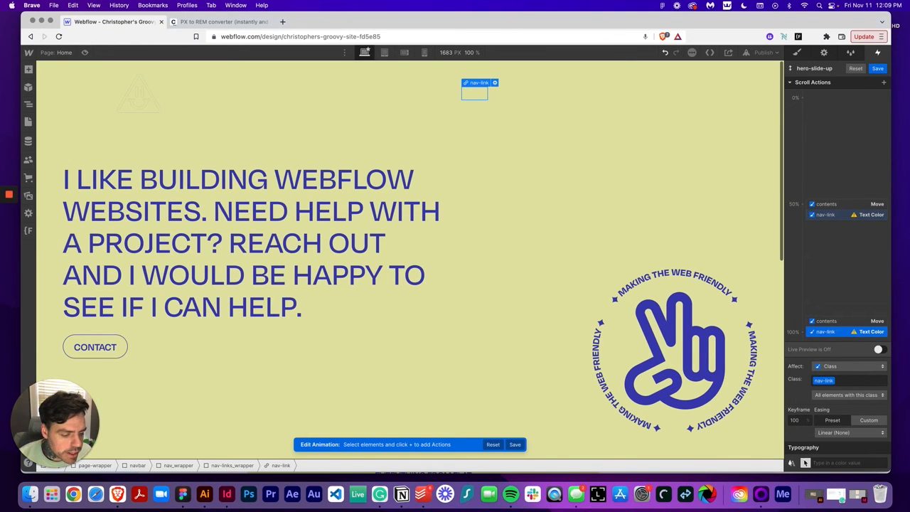
Set the 100% nav-link Text Color to Dark Slate Blue and turn on live preview
left_click(805, 462)
left_click(819, 445)
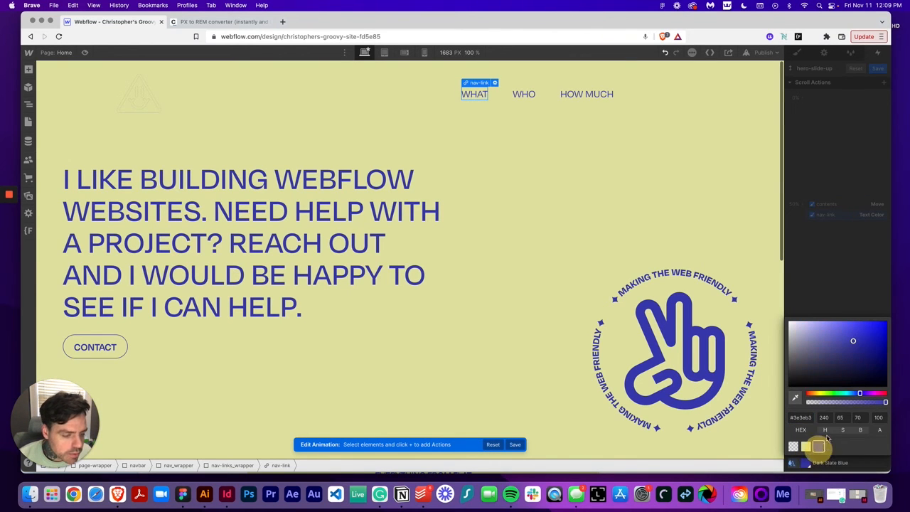
left_click(826, 268)
left_click(878, 349)
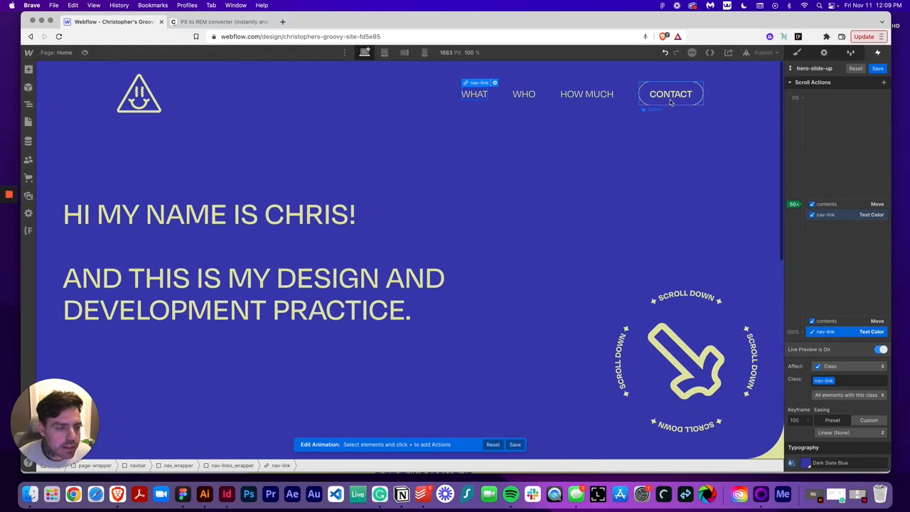
Select the CONTACT button, add a Text Color action, move it to the 50% keyframe and set it to Pale Goldenrod
left_click(672, 98)
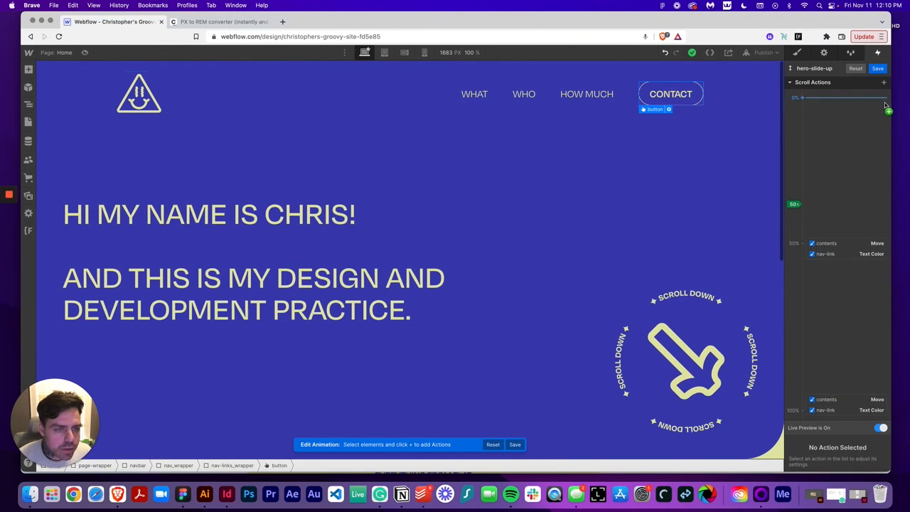
left_click(884, 82)
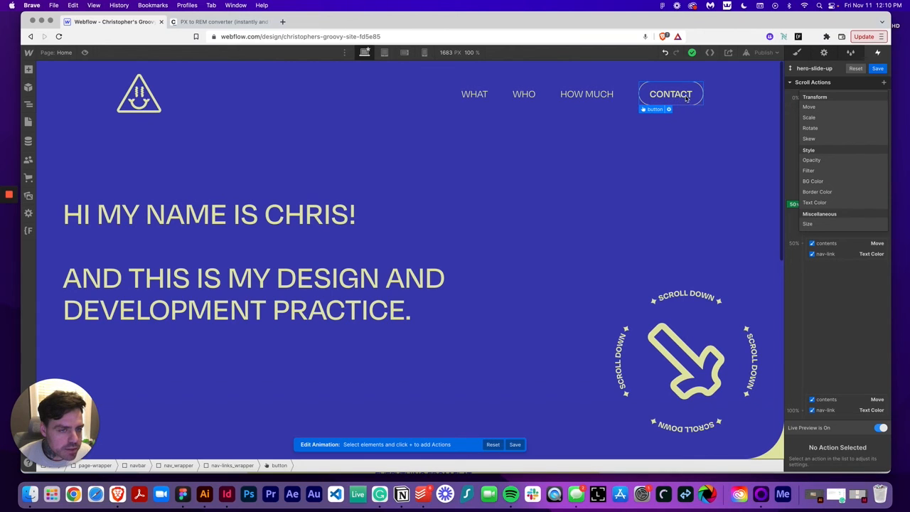
left_click(841, 202)
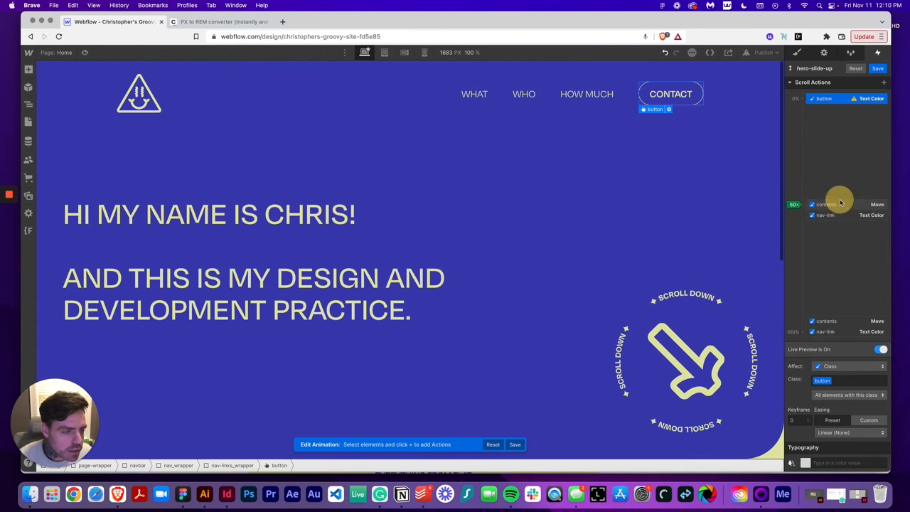
left_click_drag(843, 99, 841, 219)
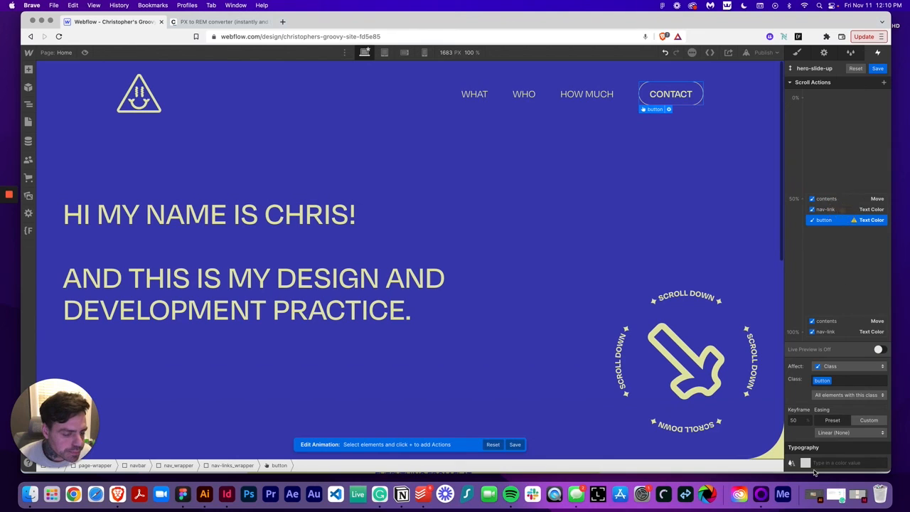
left_click(804, 463)
left_click(806, 447)
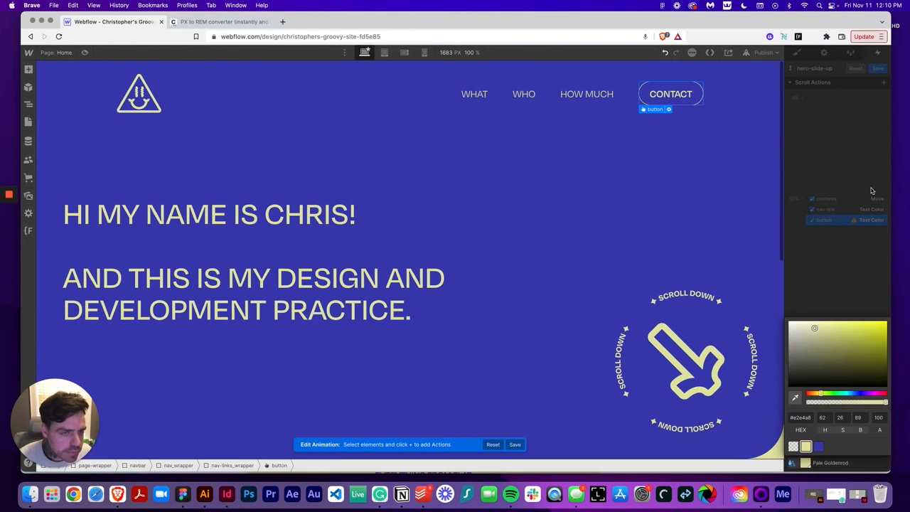
left_click(868, 140)
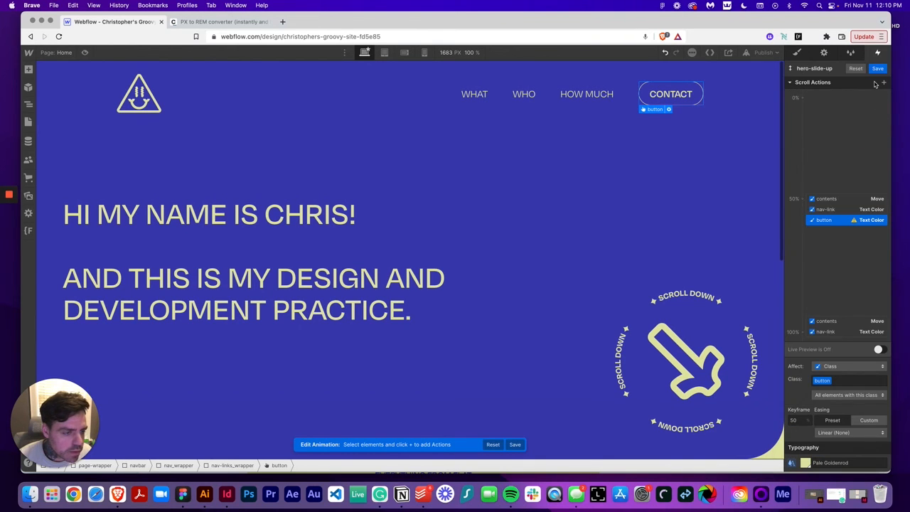
Duplicate the button Text Color action, move the copy to 100% and set it to Dark Slate Blue, then turn on live preview
right_click(841, 222)
left_click(844, 255)
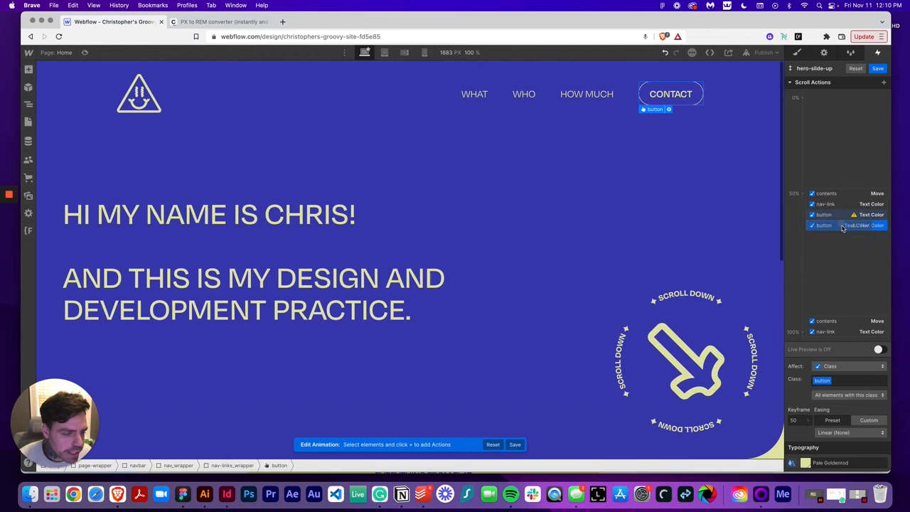
left_click_drag(843, 225, 842, 331)
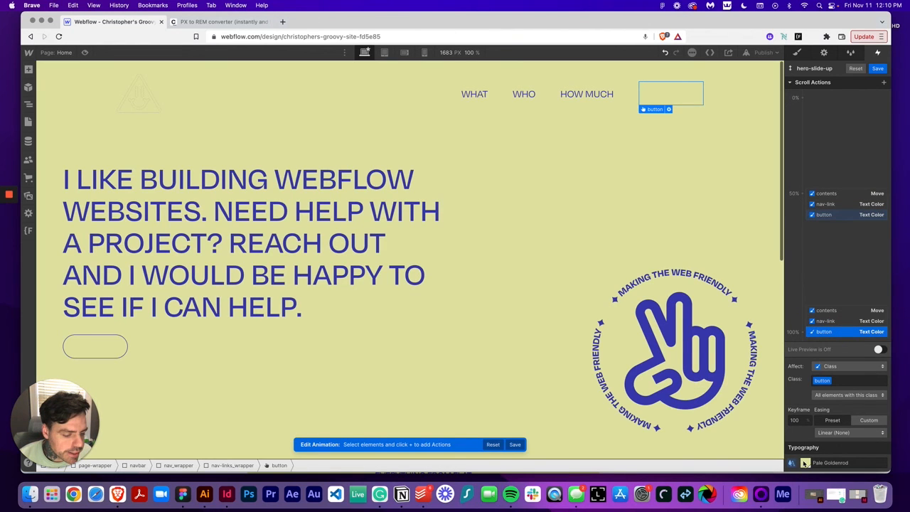
left_click(805, 463)
left_click(821, 443)
left_click(826, 268)
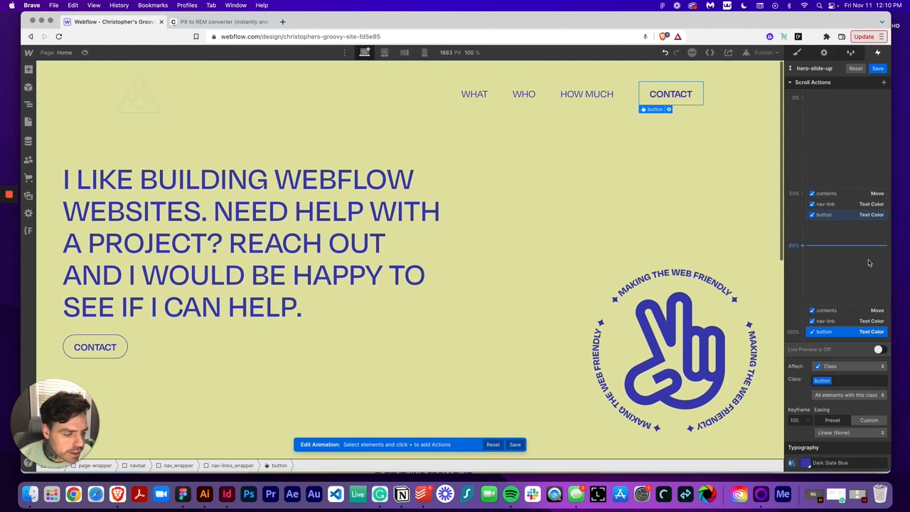
left_click(880, 349)
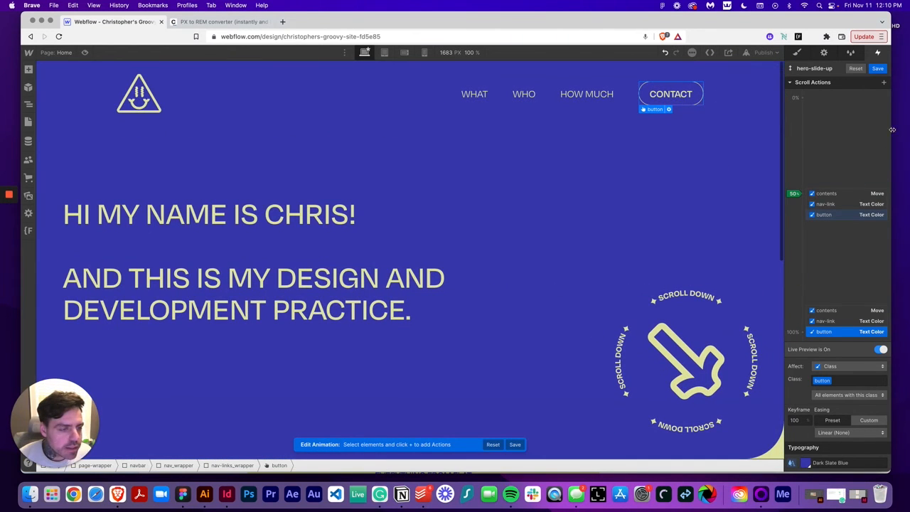
Add a Border Color action for the button and set its color to Pale Goldenrod
left_click(883, 82)
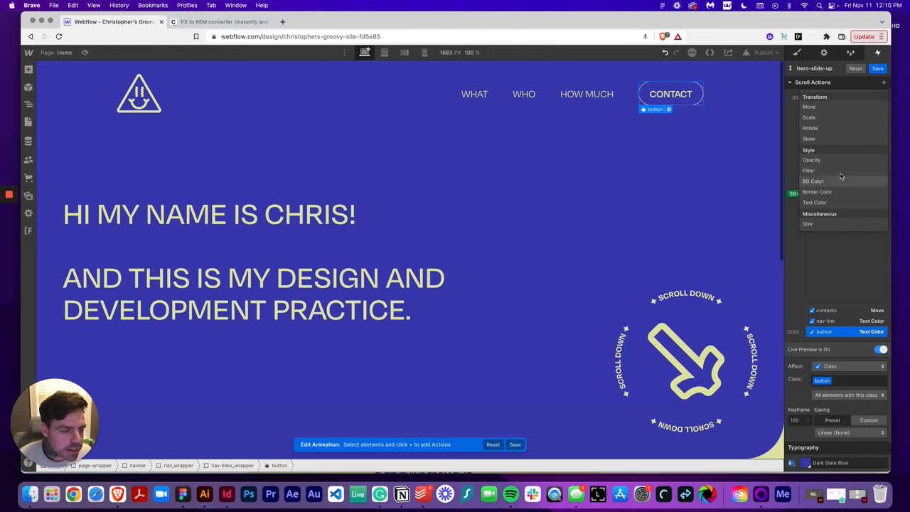
left_click(836, 191)
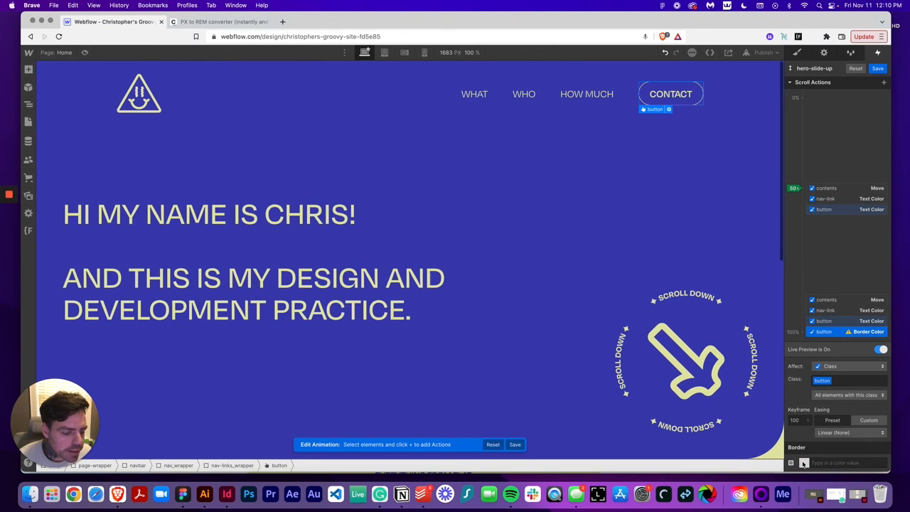
left_click(803, 463)
left_click(805, 447)
left_click(861, 246)
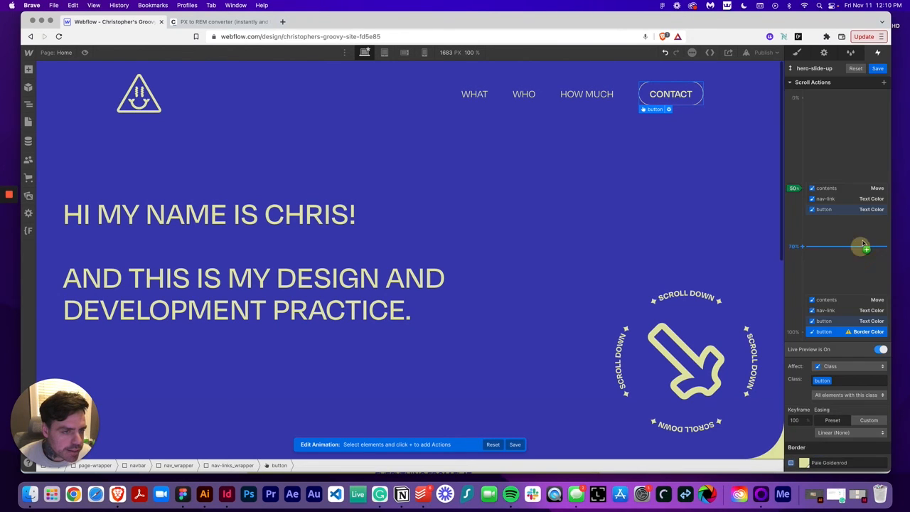
Add a second button Border Color action and set its color to Dark Slate Blue
left_click(884, 83)
left_click(817, 191)
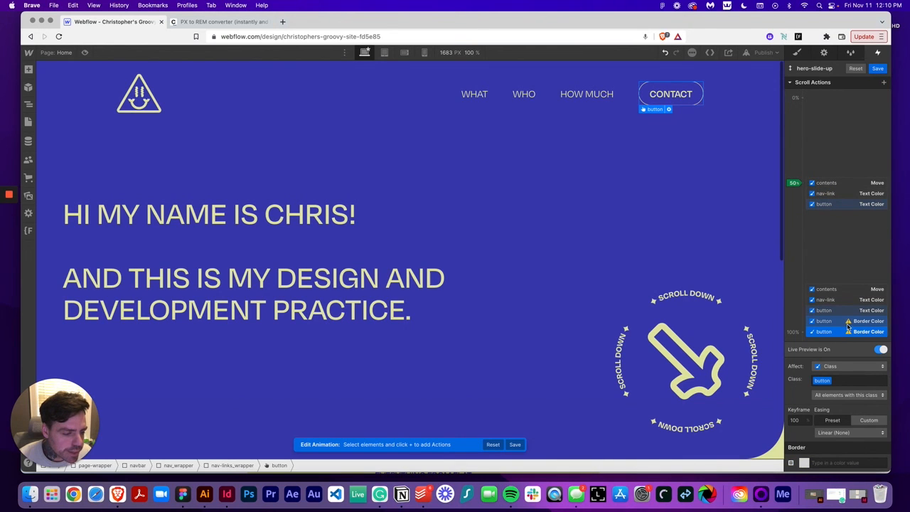
left_click(804, 462)
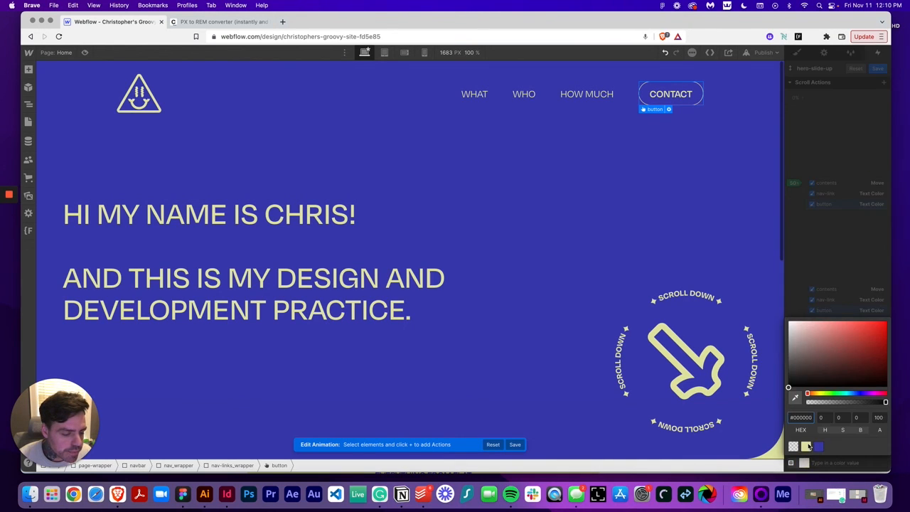
left_click(818, 446)
left_click(838, 327)
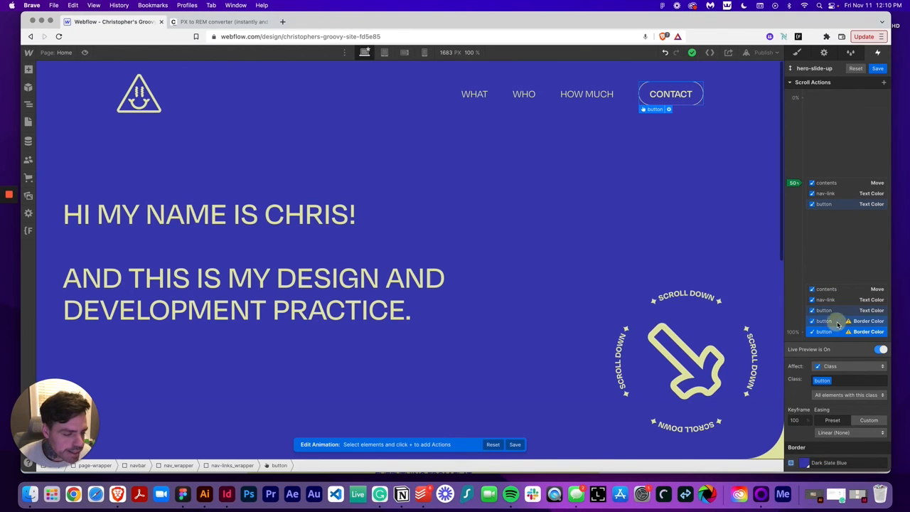
Move the Pale Goldenrod Border Color action to the 50% keyframe and toggle live preview back on
left_click_drag(837, 321, 843, 206)
left_click(880, 349)
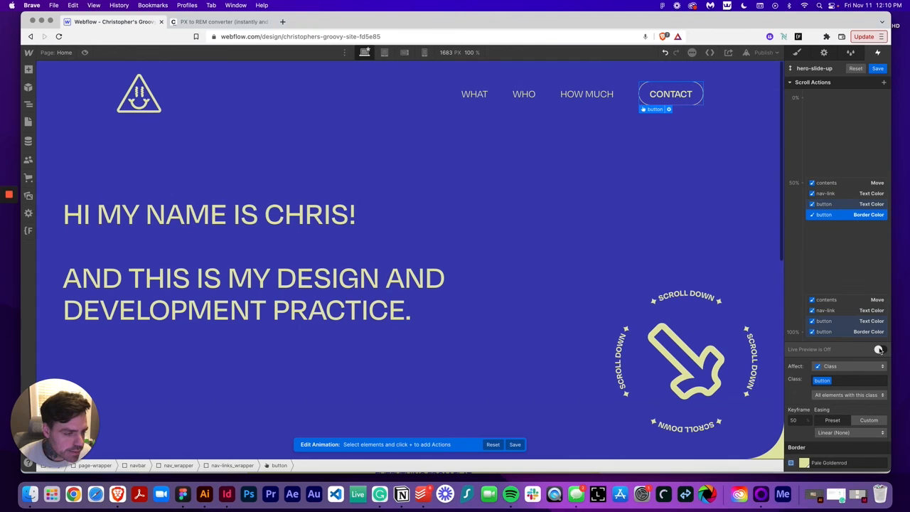
left_click(879, 349)
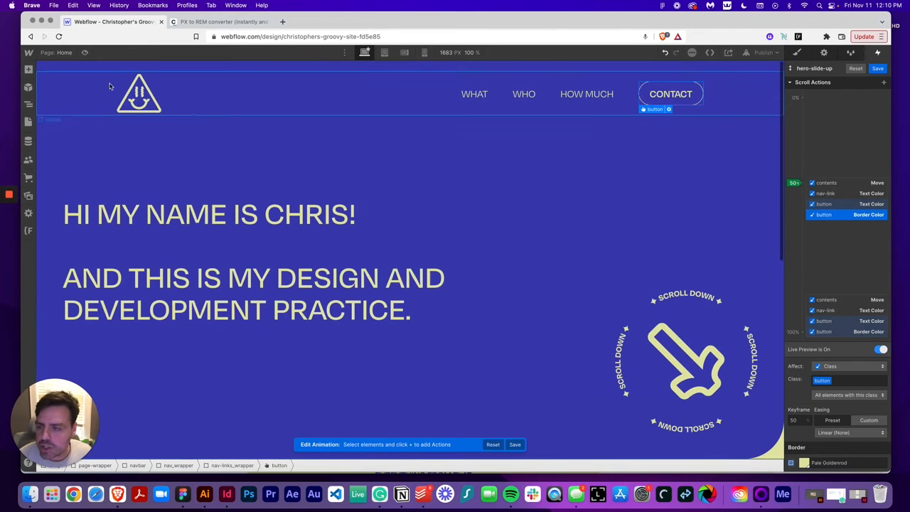
Select the logo, add an Opacity action at 50% affecting only the selected element, with opacity 100%
left_click(139, 92)
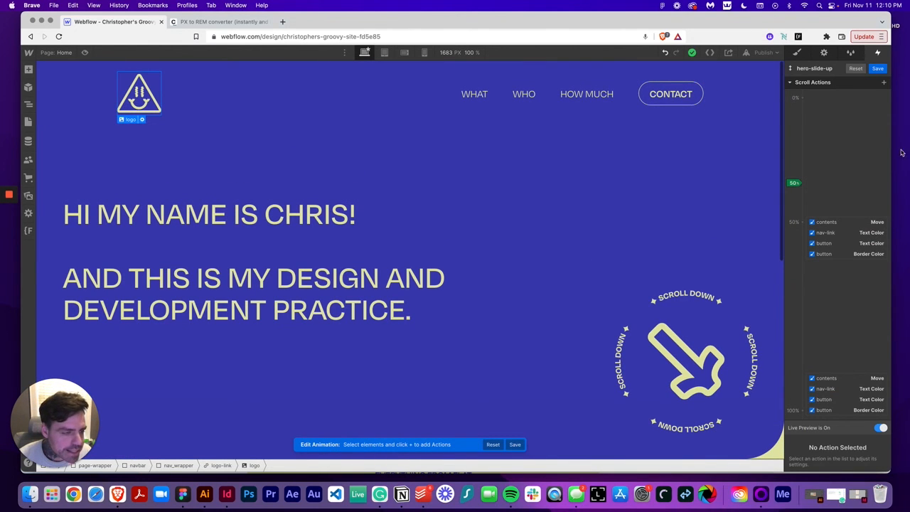
left_click(882, 83)
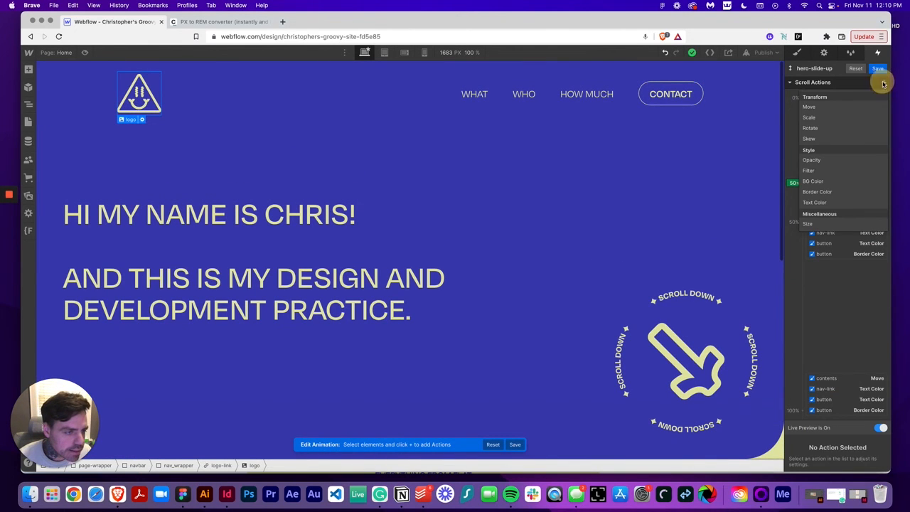
left_click(850, 158)
left_click_drag(844, 100, 844, 214)
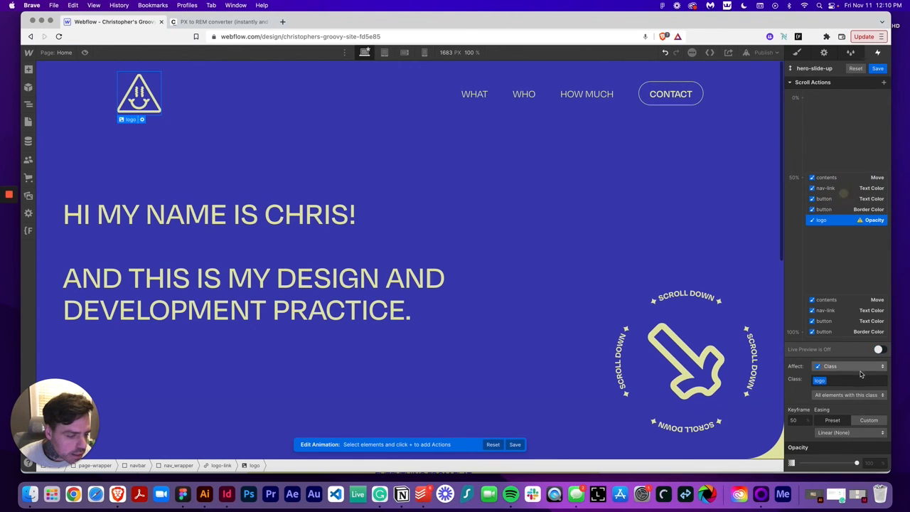
left_click(857, 366)
left_click(850, 347)
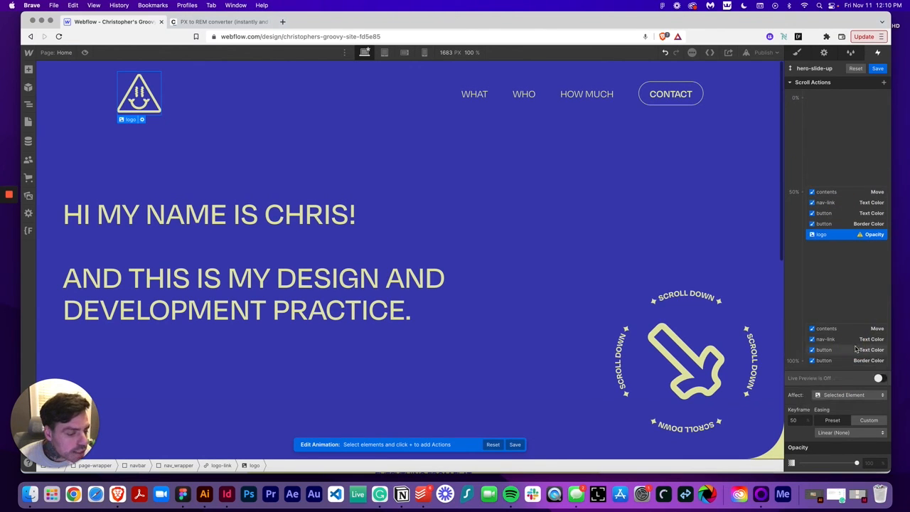
left_click(870, 463)
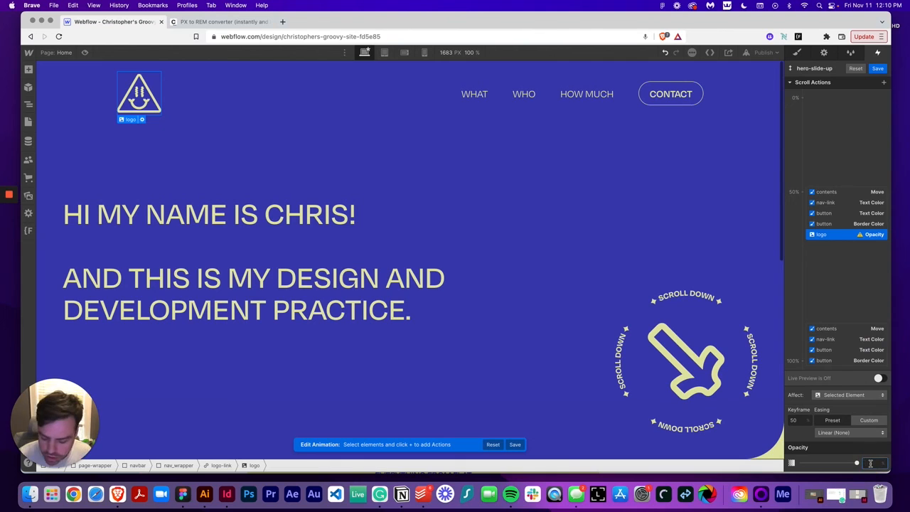
type("100%")
key("Return")
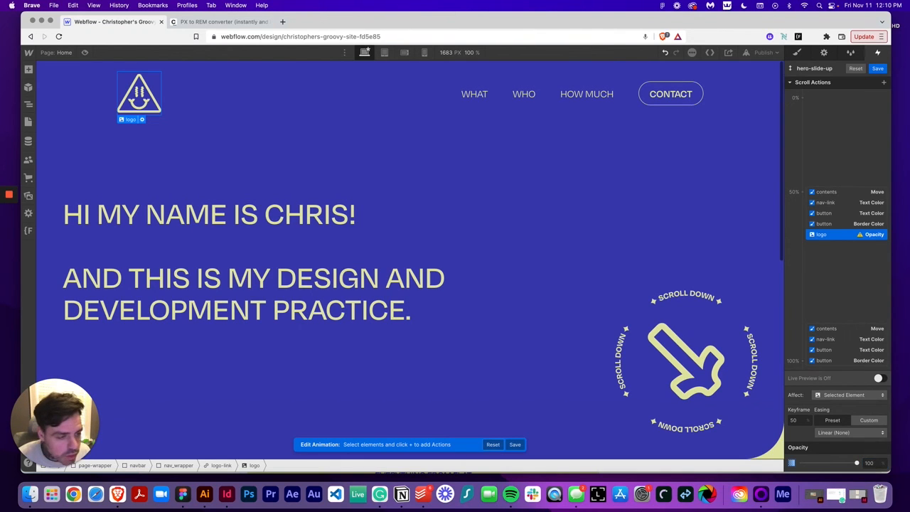
Add a second logo Opacity action at the 100% keyframe with opacity 0, and turn on live preview
left_click(884, 84)
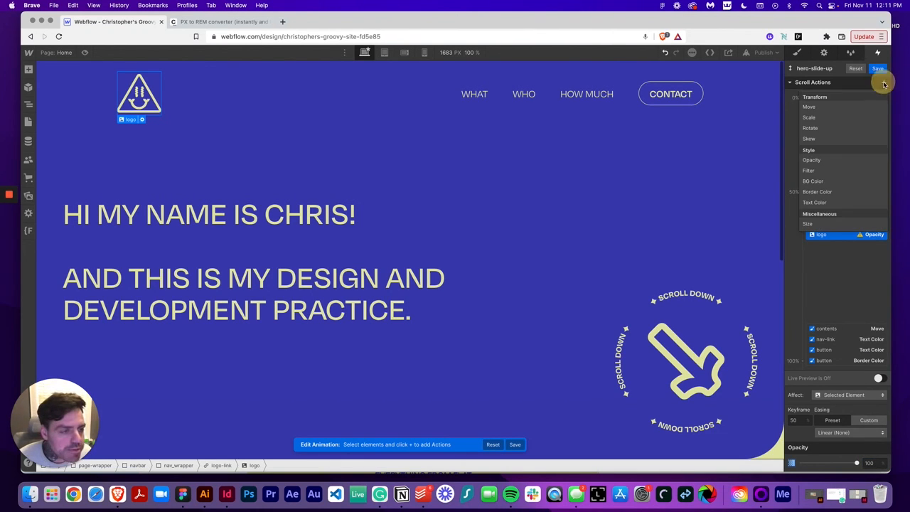
left_click(846, 160)
left_click_drag(843, 240, 846, 360)
left_click(875, 463)
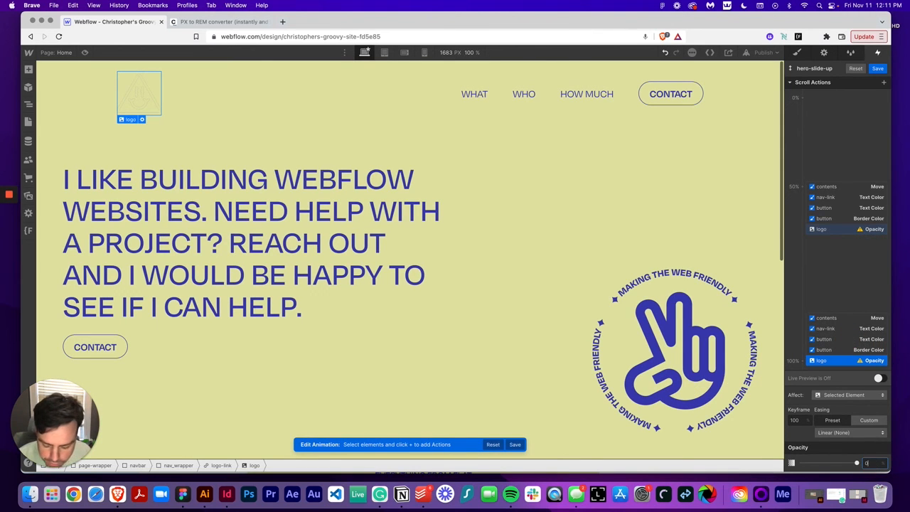
type("0")
key("Return")
left_click(879, 378)
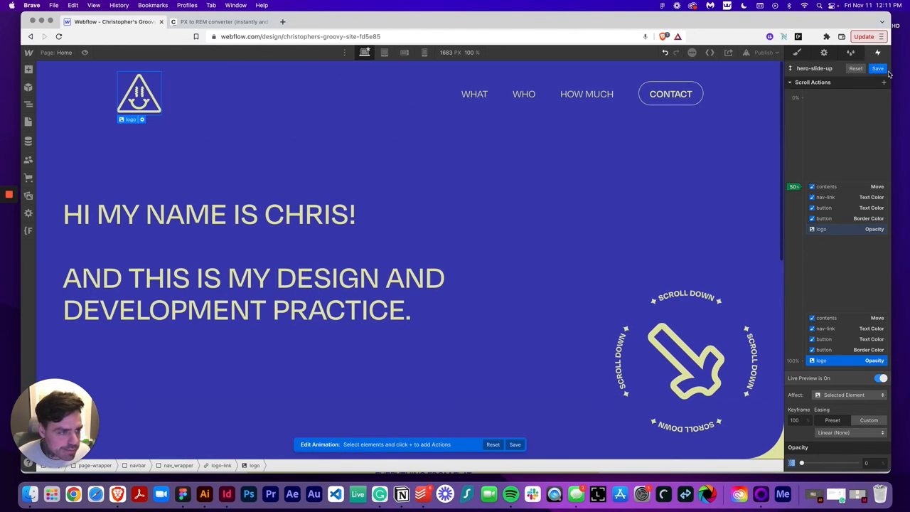
Save the hero-slide-up animation and preview the page by scrolling, then exit preview
left_click(877, 69)
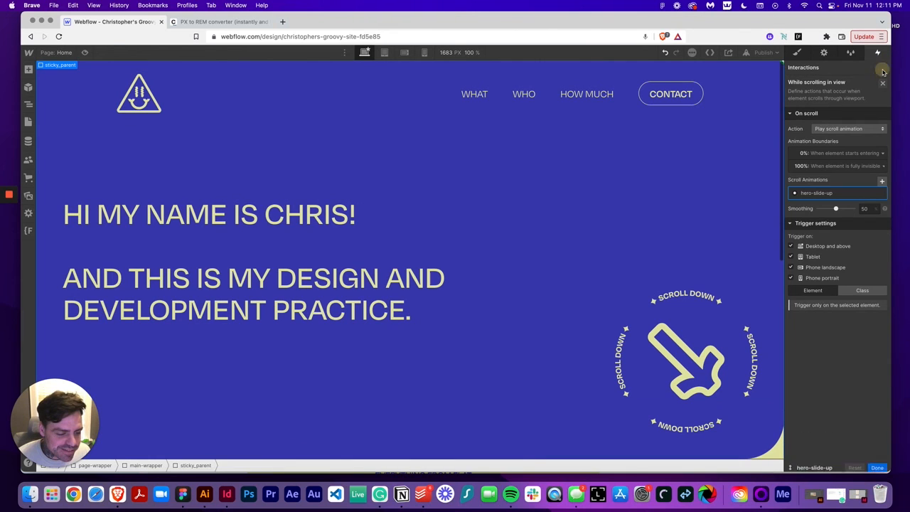
left_click(84, 51)
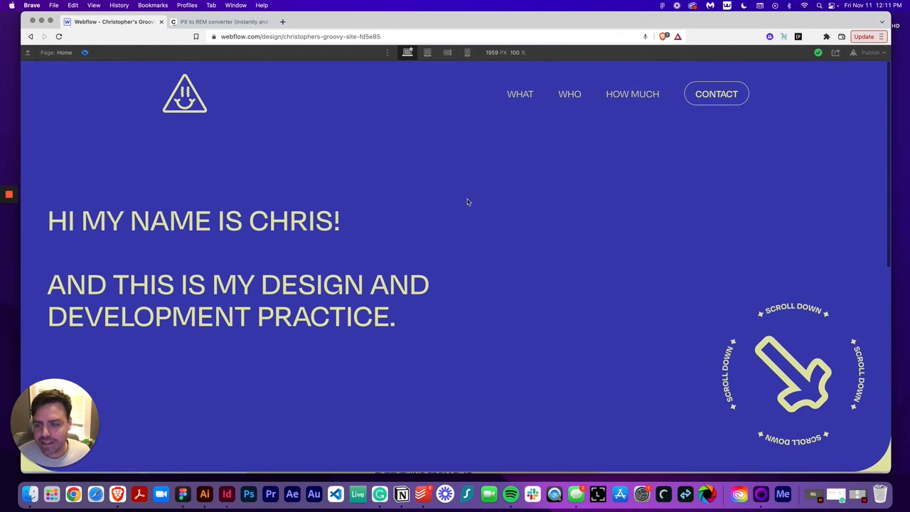
scroll(467, 202, "down", 10)
scroll(467, 202, "up", 10)
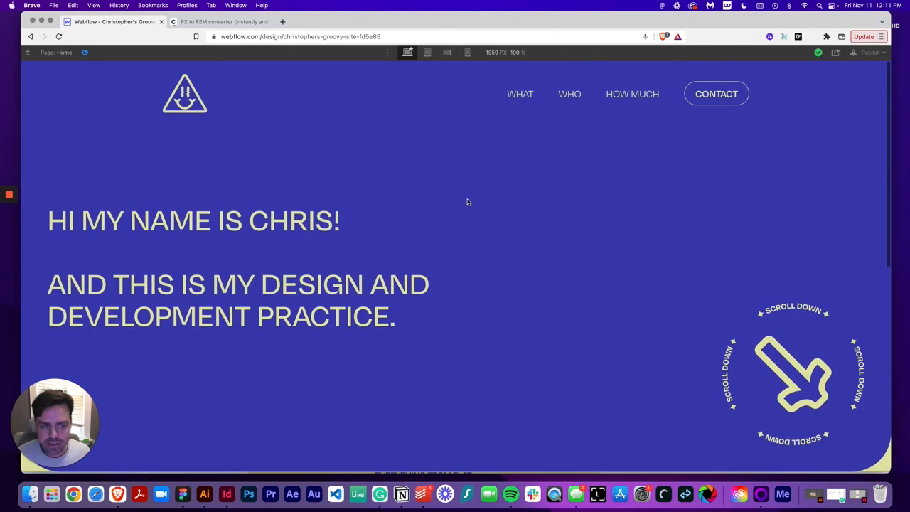
left_click(85, 52)
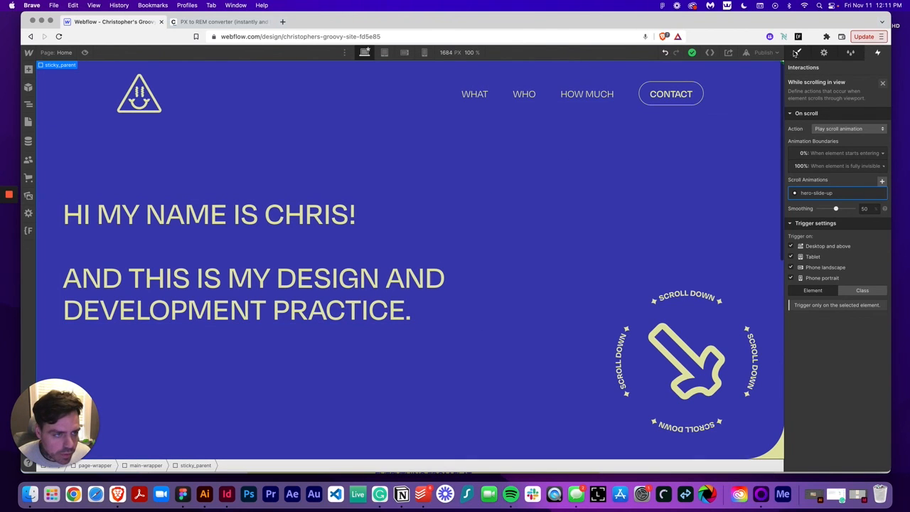
Switch to the style settings, select the Contact button and set its font weight to 500 - Medium
left_click(798, 54)
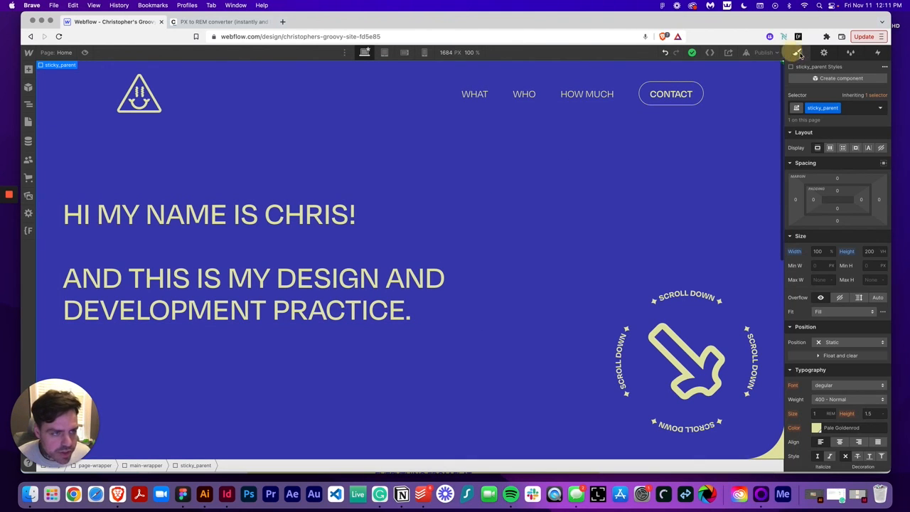
left_click(685, 94)
left_click(850, 399)
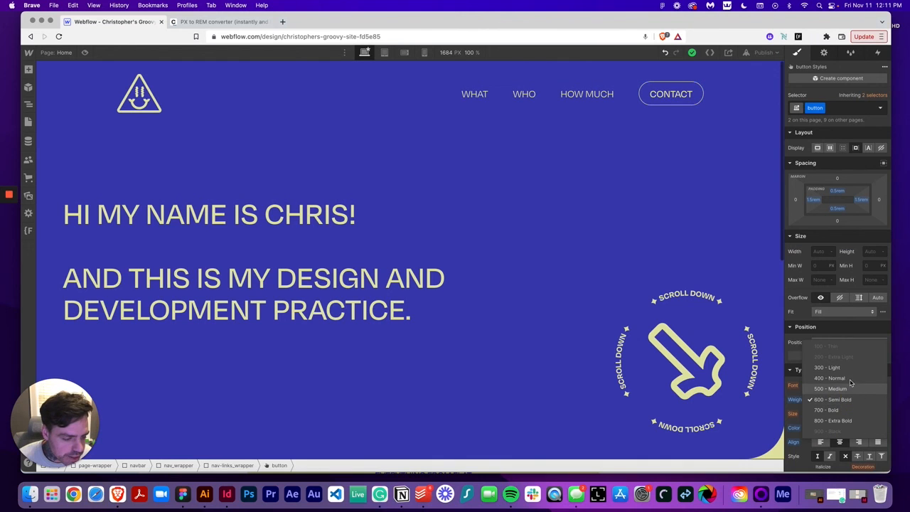
left_click(849, 388)
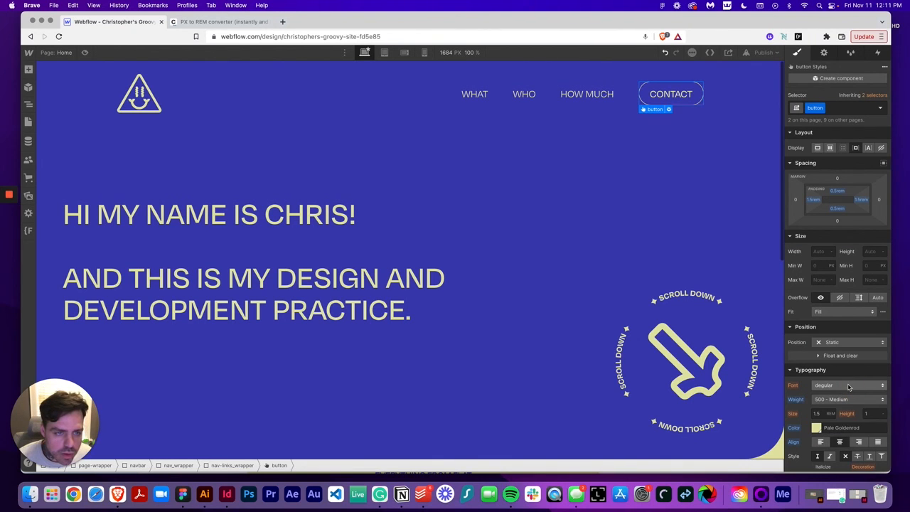
Compare against the How Much nav link, then set the Contact button's font weight to 400 - Normal
left_click(589, 94)
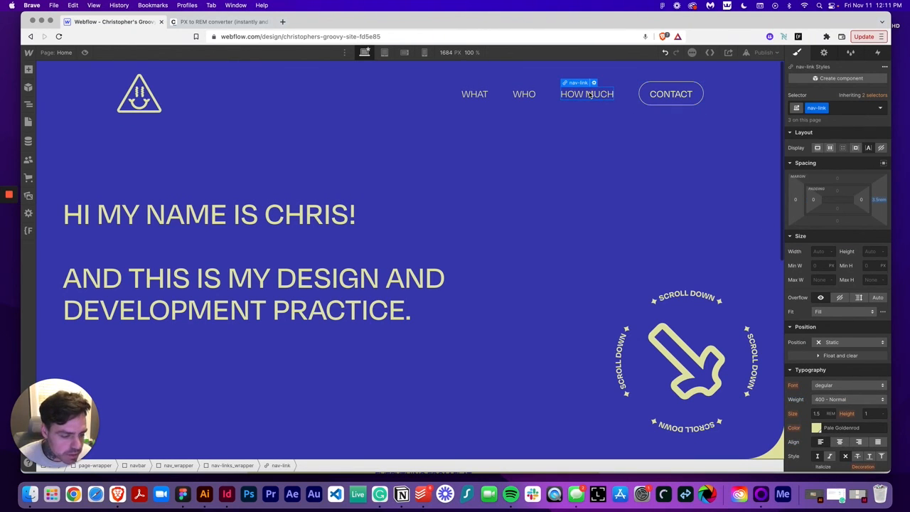
left_click(661, 100)
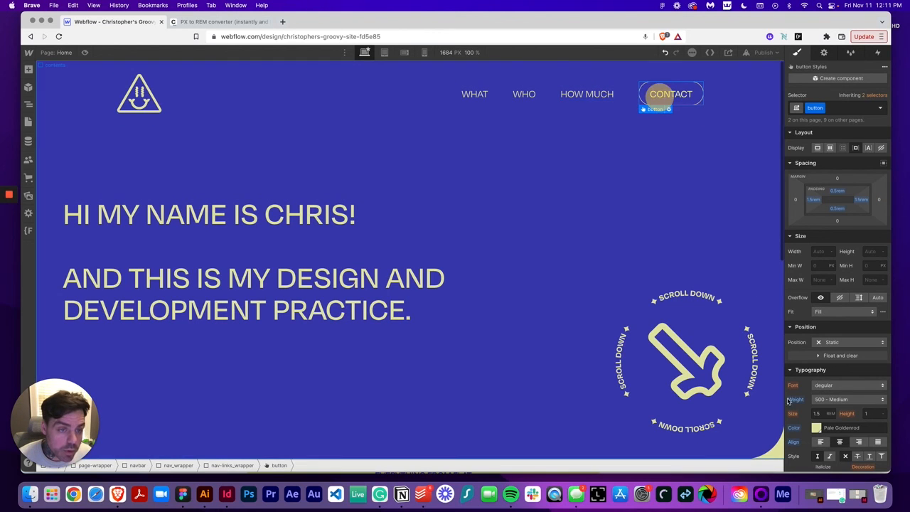
left_click(839, 399)
left_click(832, 389)
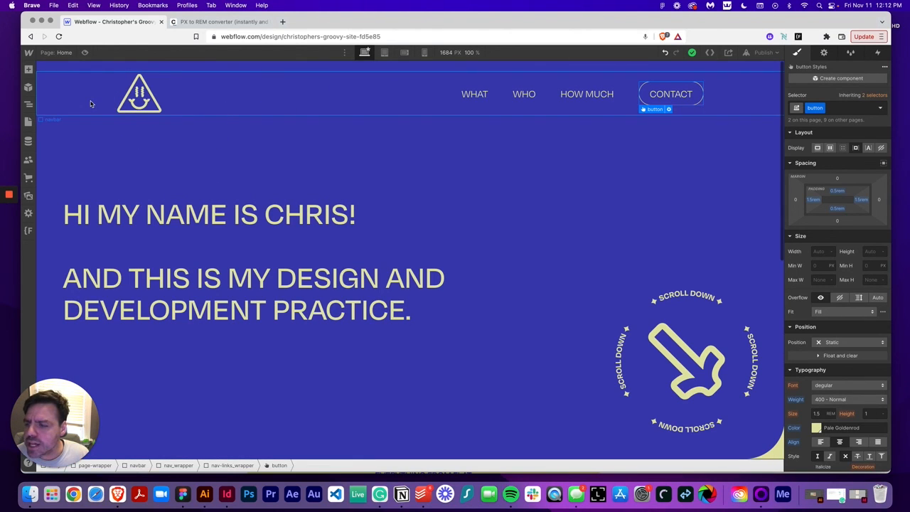
Select the nav wrapper, set its max width to None and its left padding to 3.75rem
left_click(248, 103)
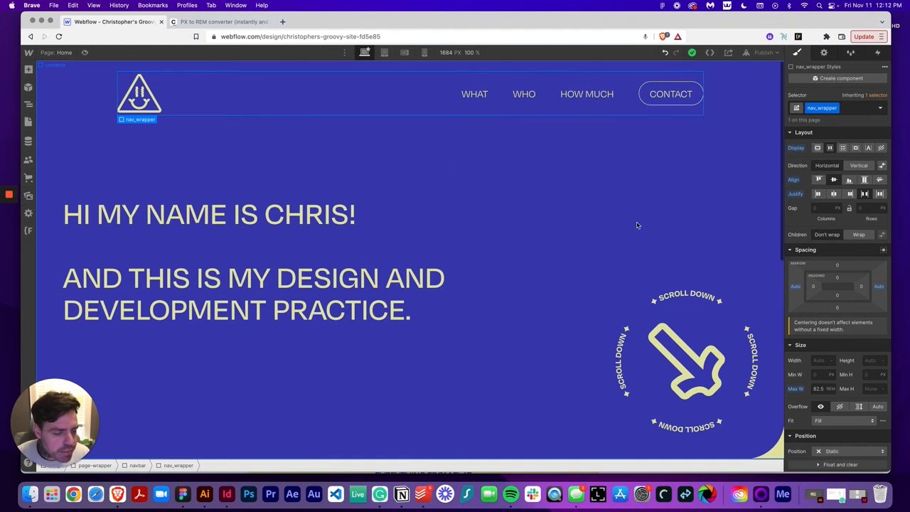
left_click(830, 389)
left_click(833, 431)
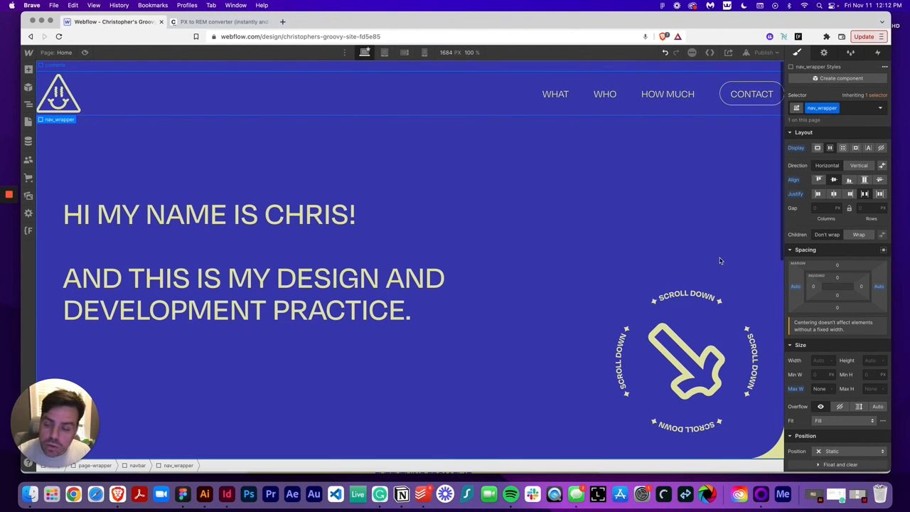
left_click(814, 286)
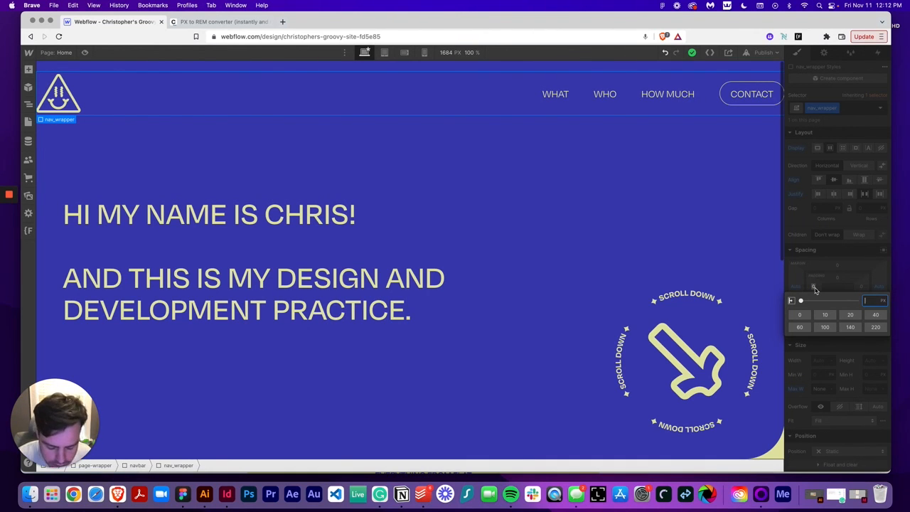
type("3.75rem")
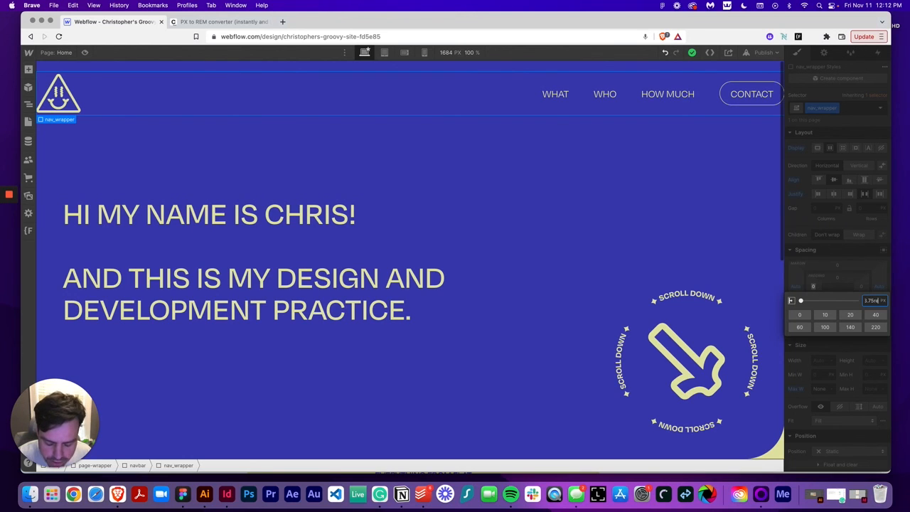